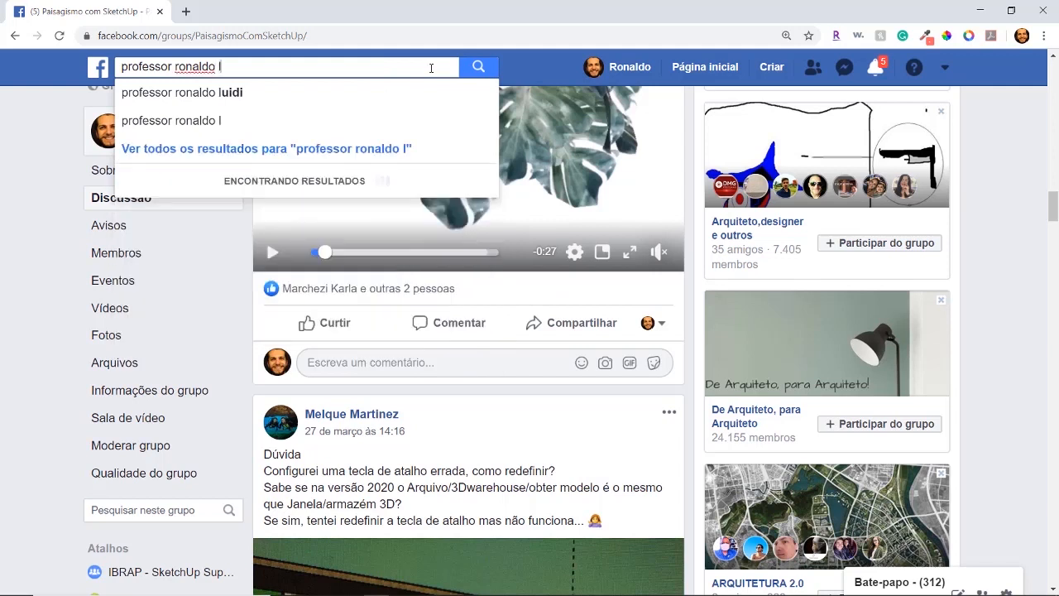
- Search Facebook for the professor's page, open it and go to its photos section
key("Return")
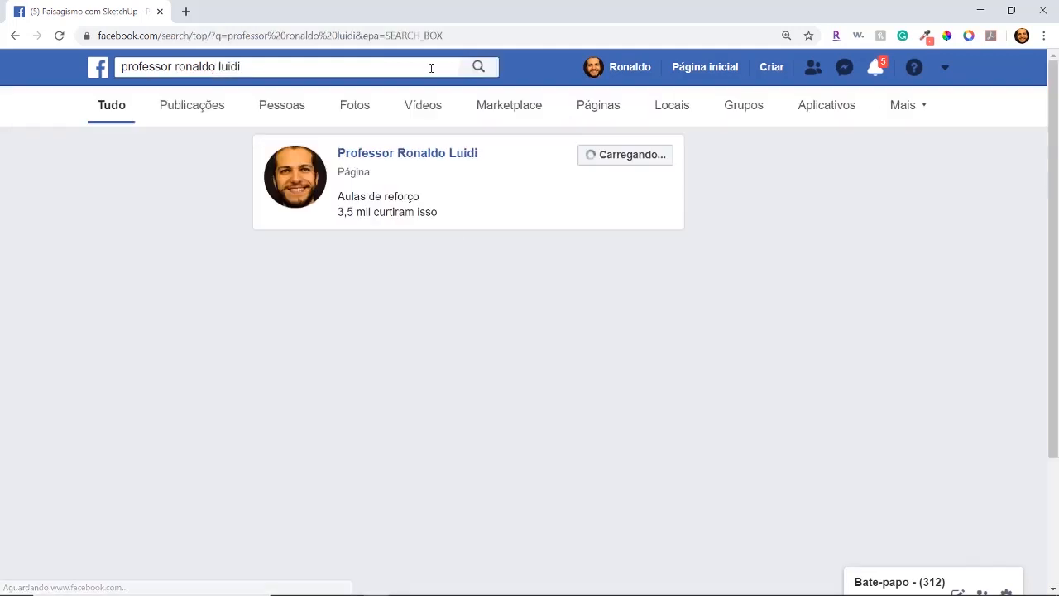
left_click(390, 165)
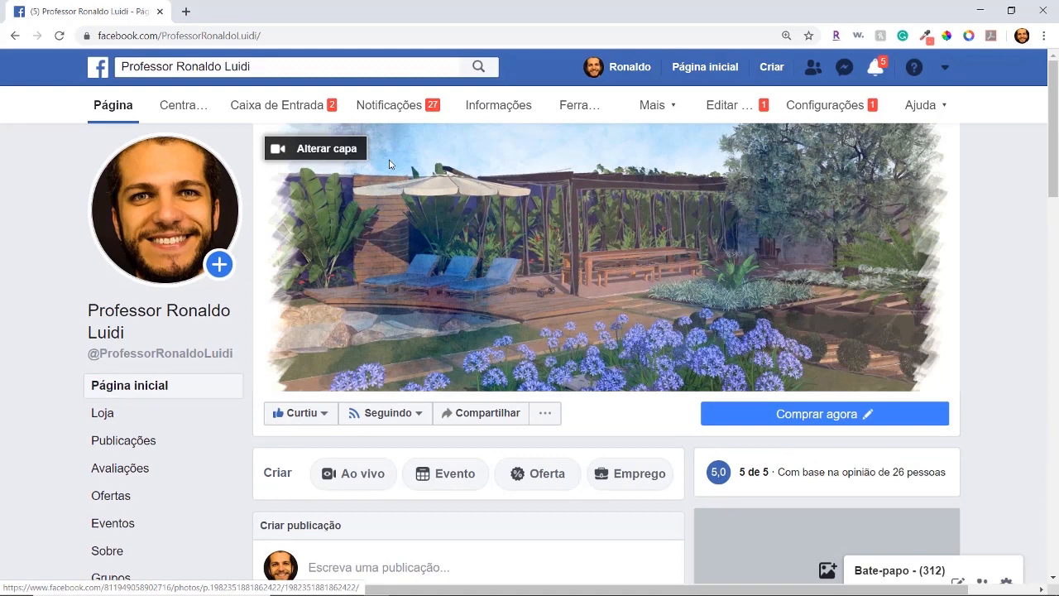
scroll(389, 159, "down", 3)
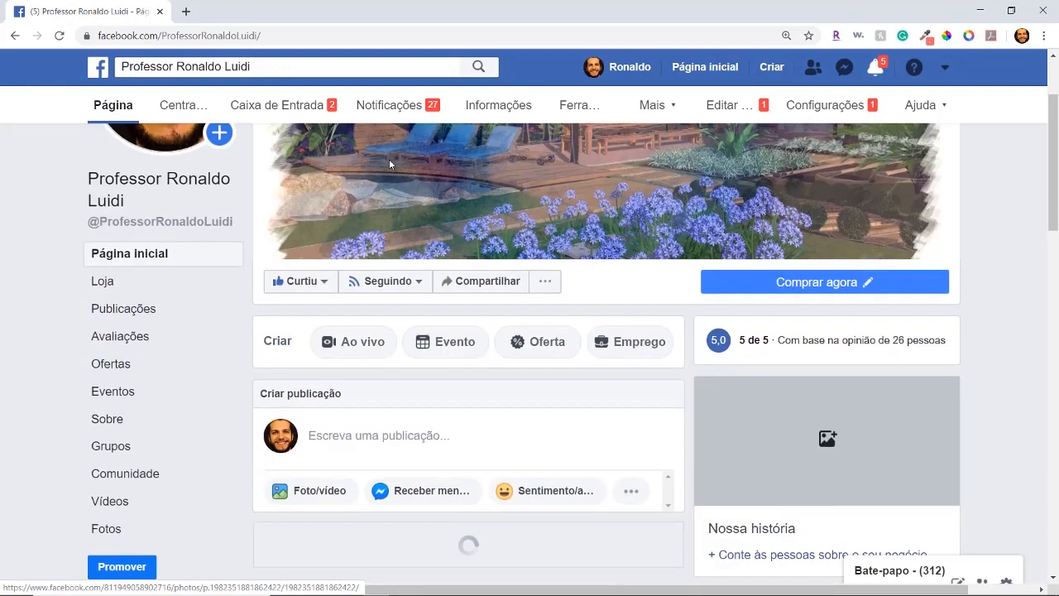
left_click(106, 498)
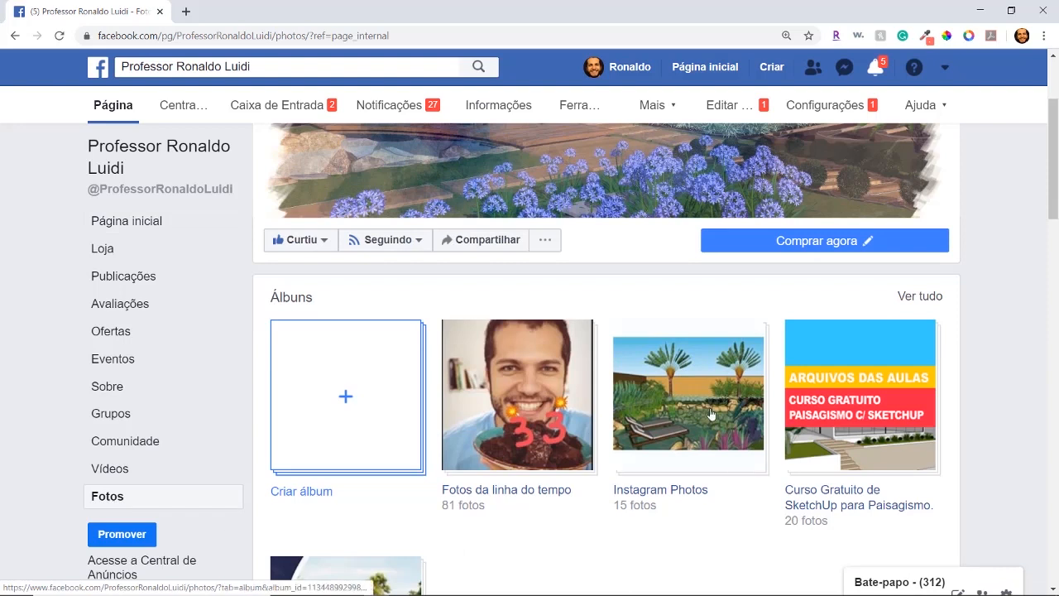
- Show all of the page's photo albums and open the "Curso Gratuito de SketchUp para Paisagismo" album
left_click(915, 296)
scroll(911, 297, "down", 1)
scroll(911, 297, "down", 1)
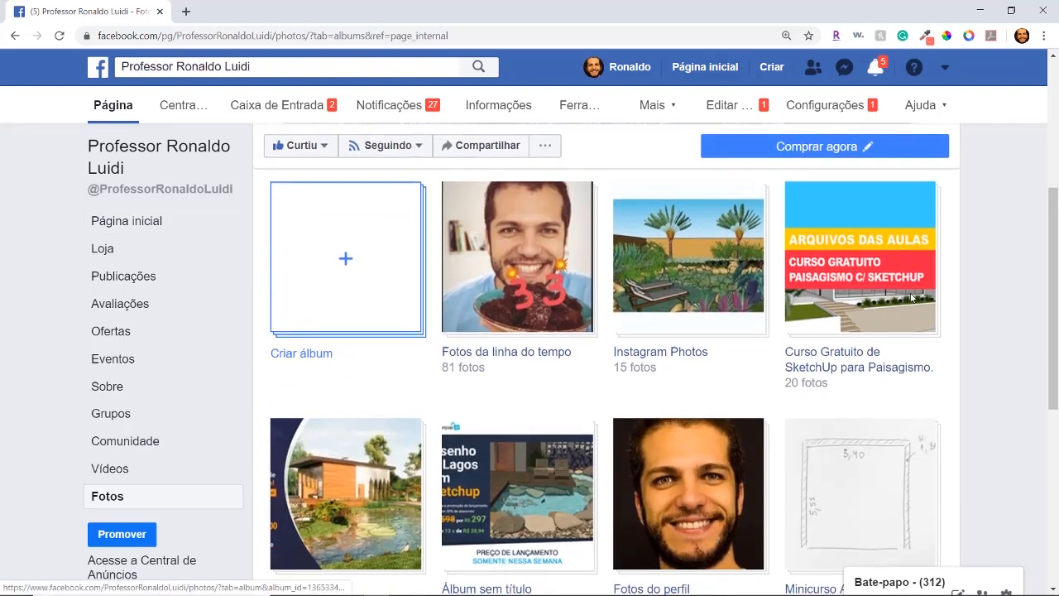
left_click(831, 250)
scroll(982, 308, "down", 5)
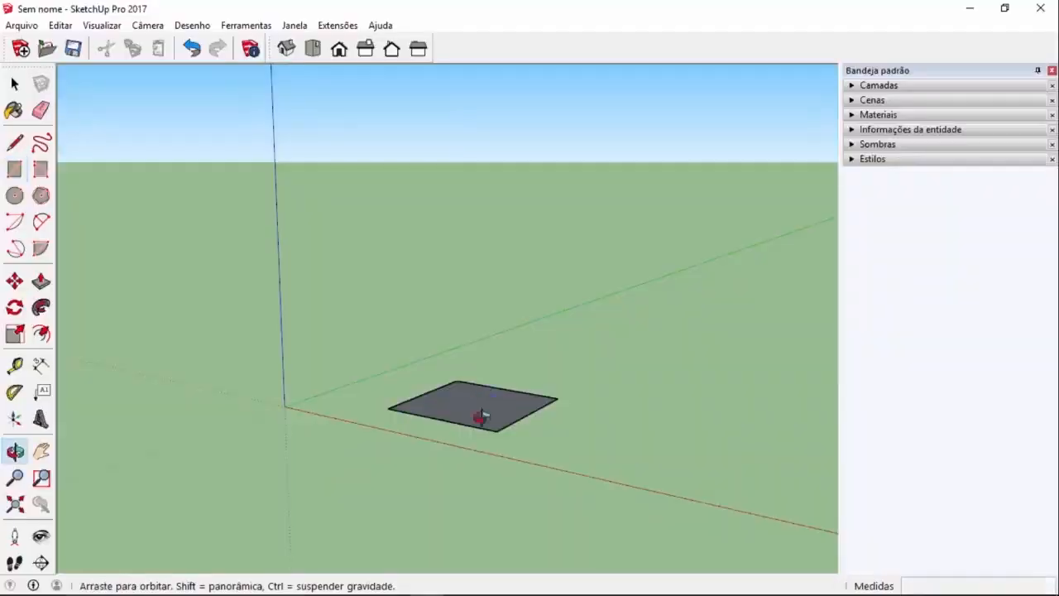
- Switch to SketchUp and extrude the flat rectangle upward into a box with Push/Pull
scroll(480, 416, "up", 2)
key("r")
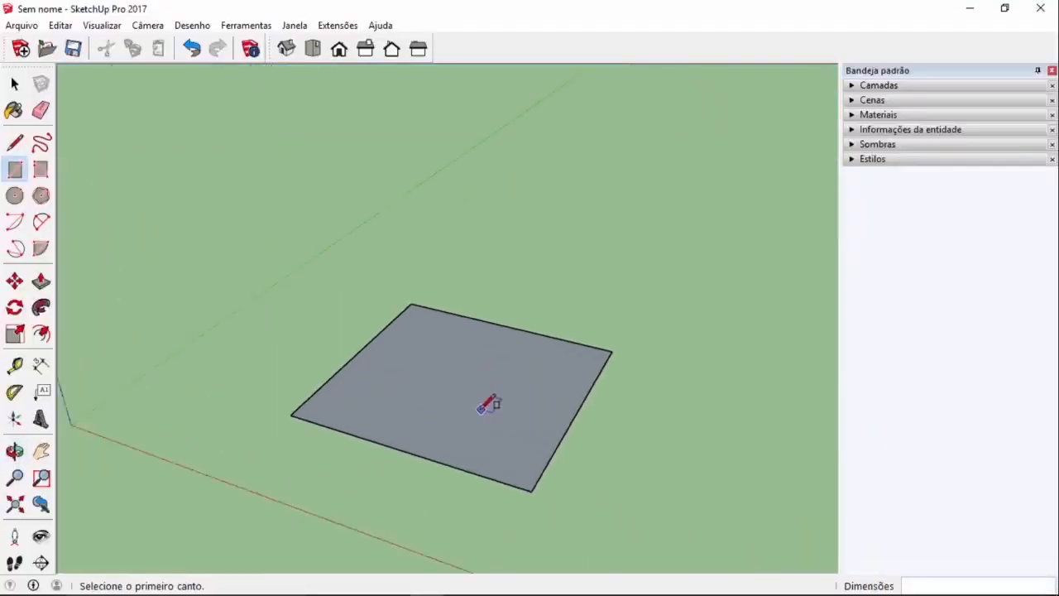
scroll(489, 403, "up", 1)
key("space")
left_click(357, 418)
key("p")
left_click(399, 424)
left_click(434, 304)
- Draw a rectangle of about 0,79 by 0,89 m on the box's top face, starting on its front edge
middle_click_drag(433, 303, 439, 374)
key("r")
left_click(310, 353)
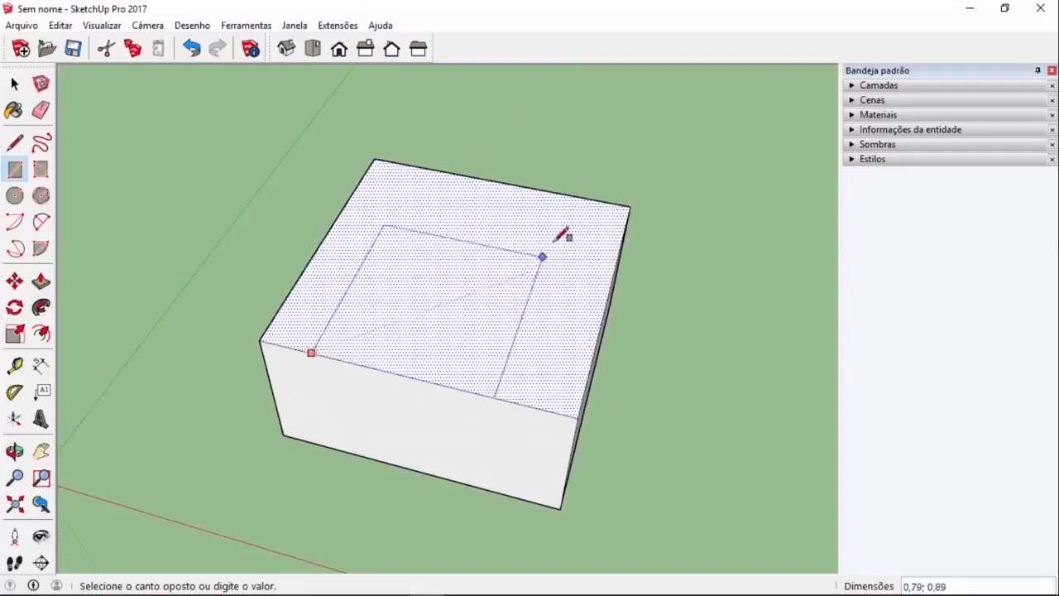
left_click(542, 256)
- Push the inner rectangle down to recess the box into an open-fronted armchair shape
key("space")
left_click(499, 284)
key("p")
left_click(499, 286)
left_click(485, 345)
middle_click_drag(485, 345, 284, 251)
- Select all of the armchair's geometry and show its entity information
key("space")
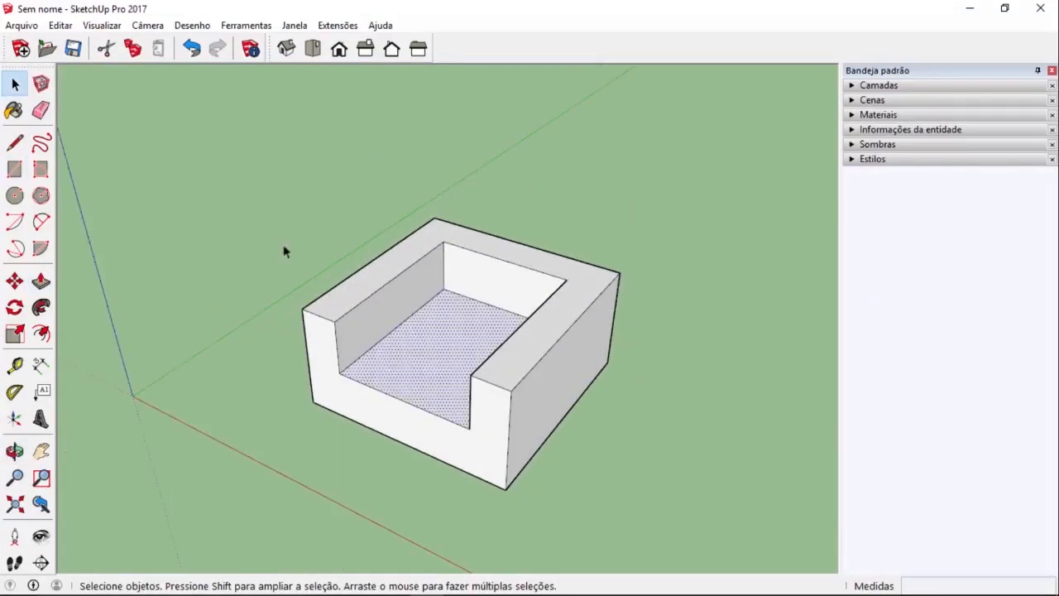
left_click_drag(250, 182, 691, 527)
right_click(446, 263)
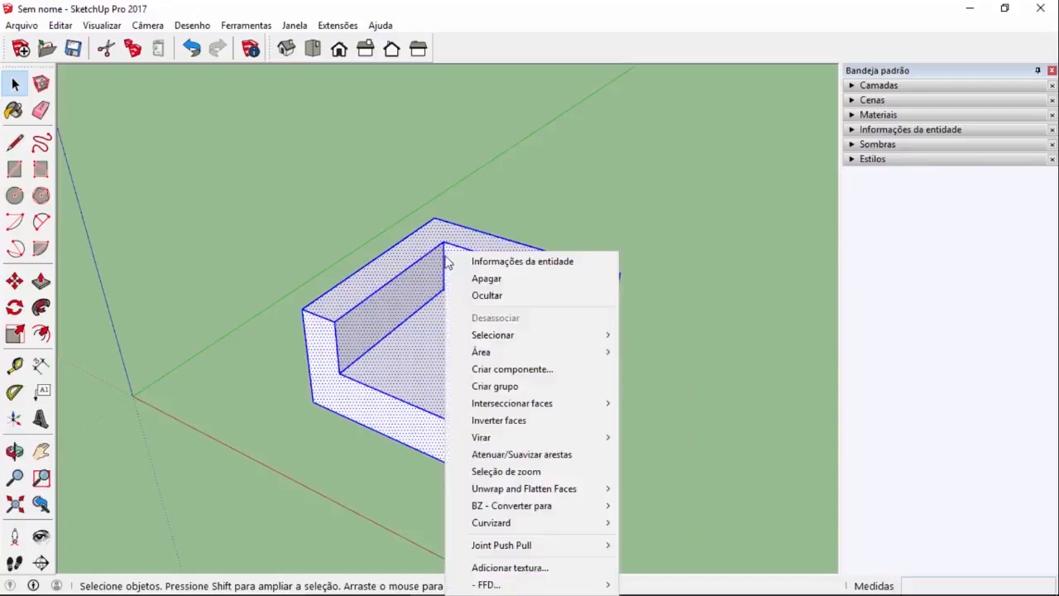
left_click(533, 263)
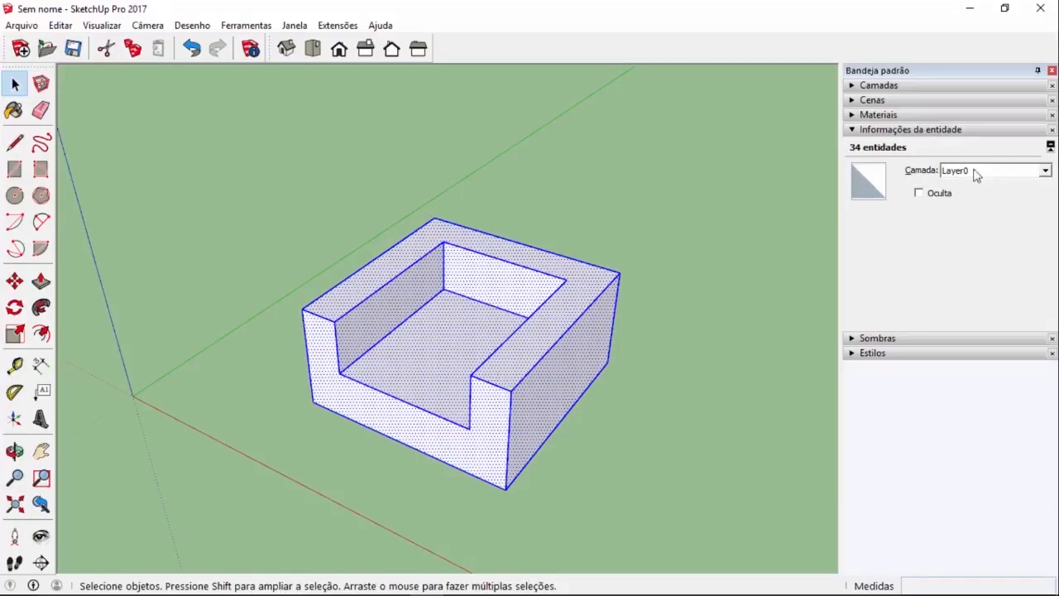
- Examine the entity information of the armchair's individual faces and of its whole geometry, then clear the selection
left_click(579, 317)
left_click(562, 341)
left_click(499, 372)
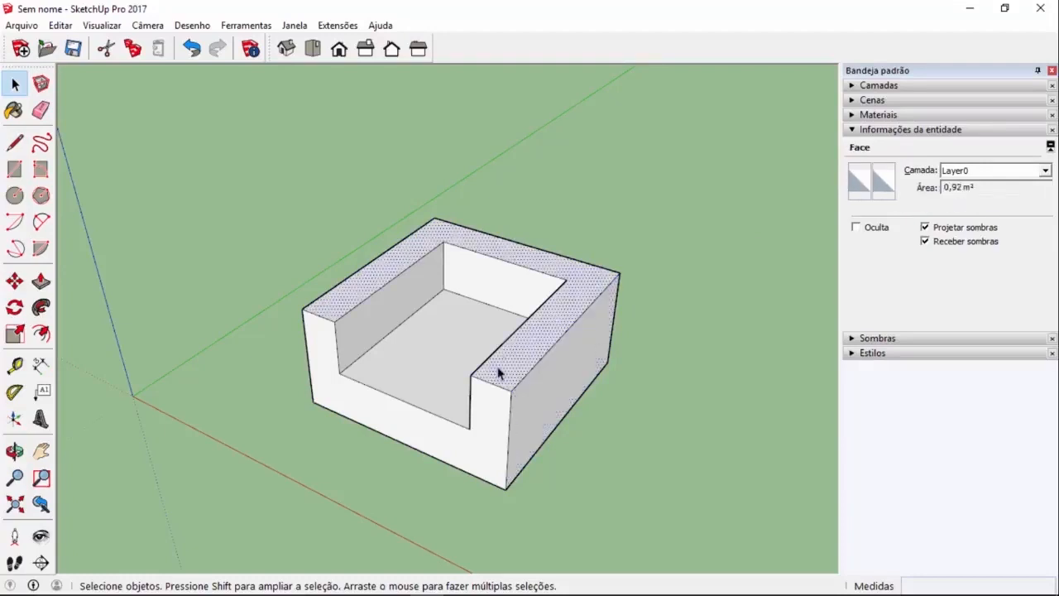
left_click(496, 402)
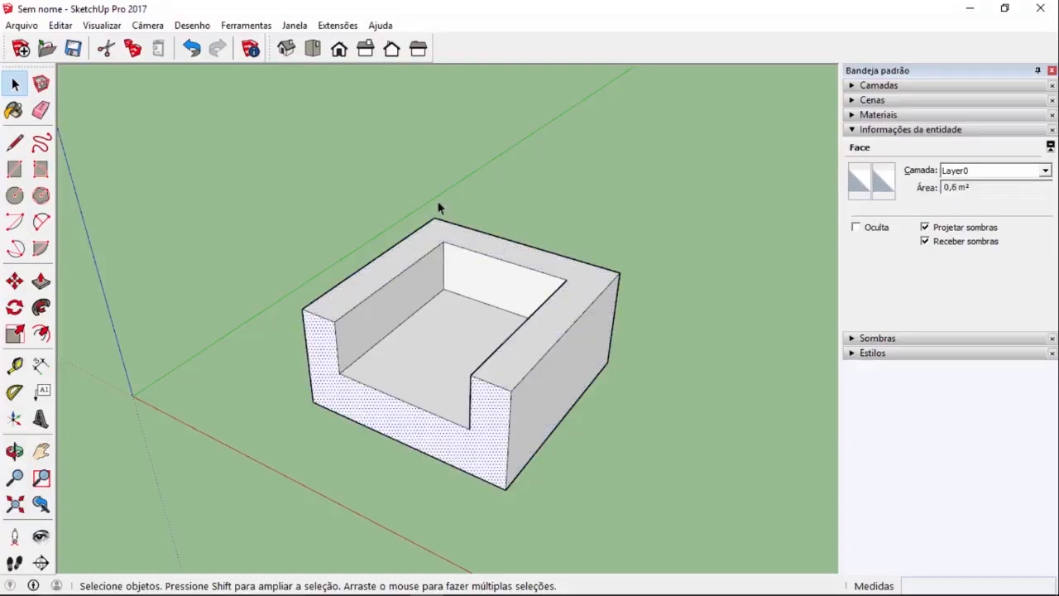
left_click_drag(243, 197, 713, 548)
left_click(580, 231)
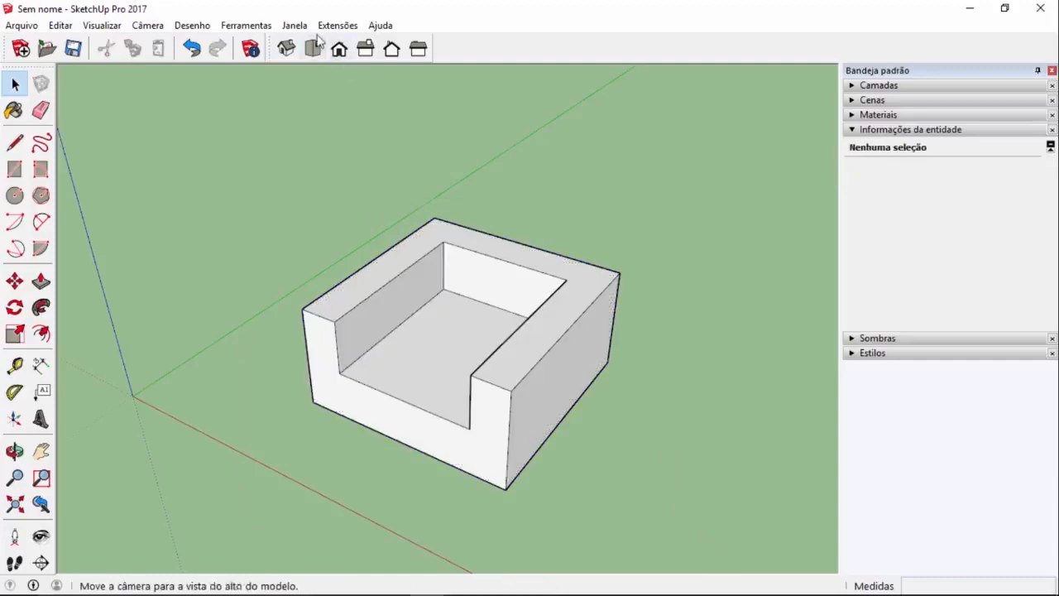
- Search 3D Warehouse for "vaso" and browse the vase models
left_click(294, 25)
left_click(294, 145)
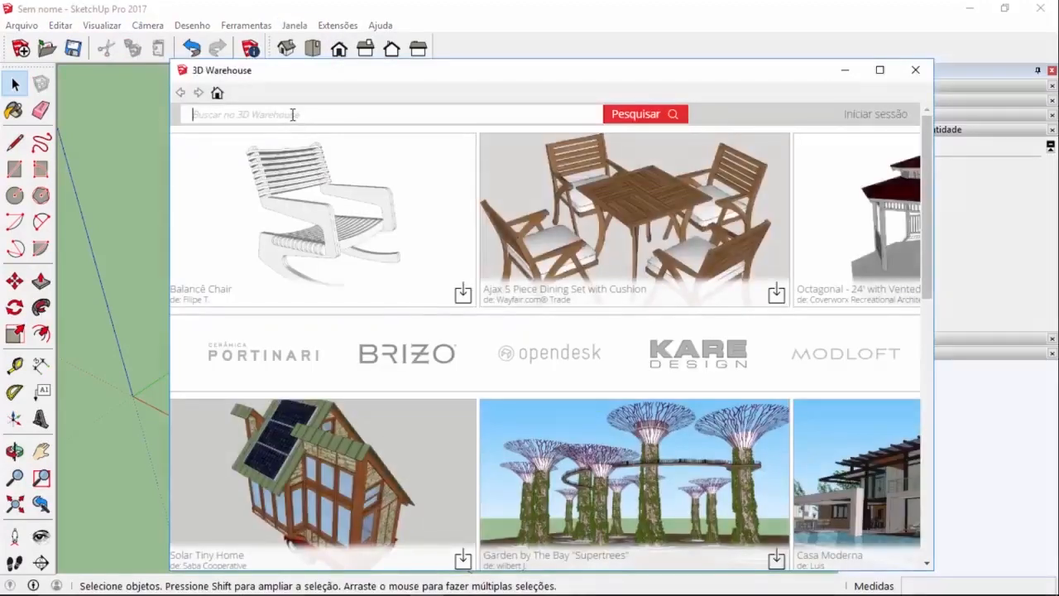
type("vaso")
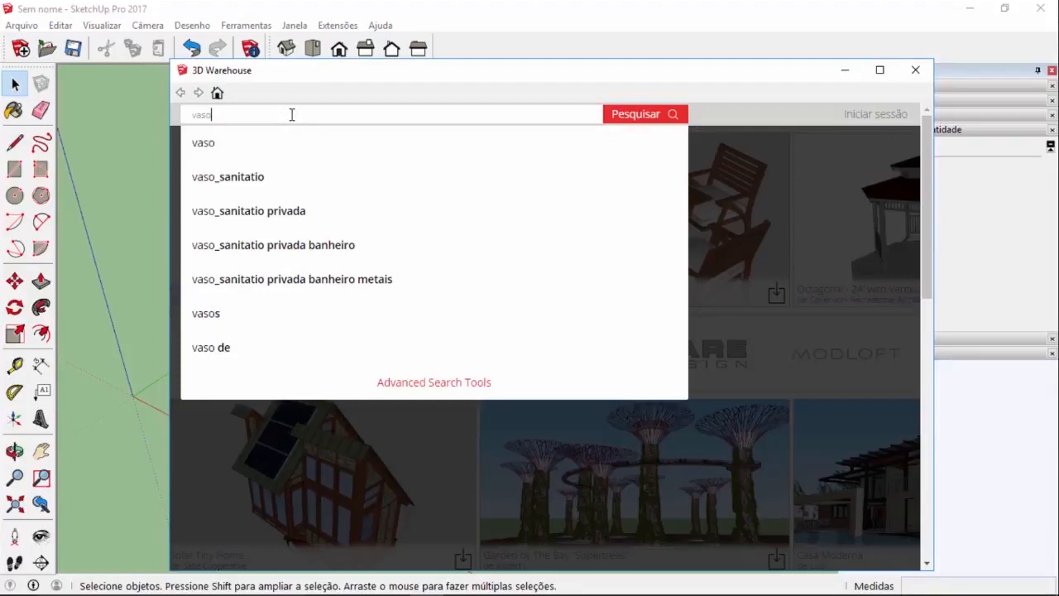
key("Return")
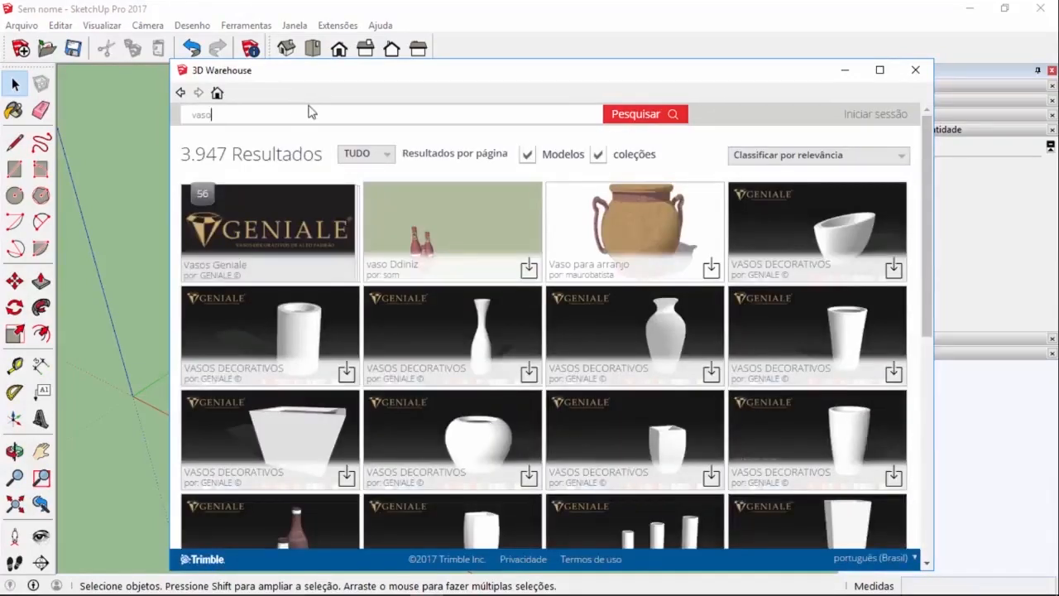
scroll(453, 233, "down", 5)
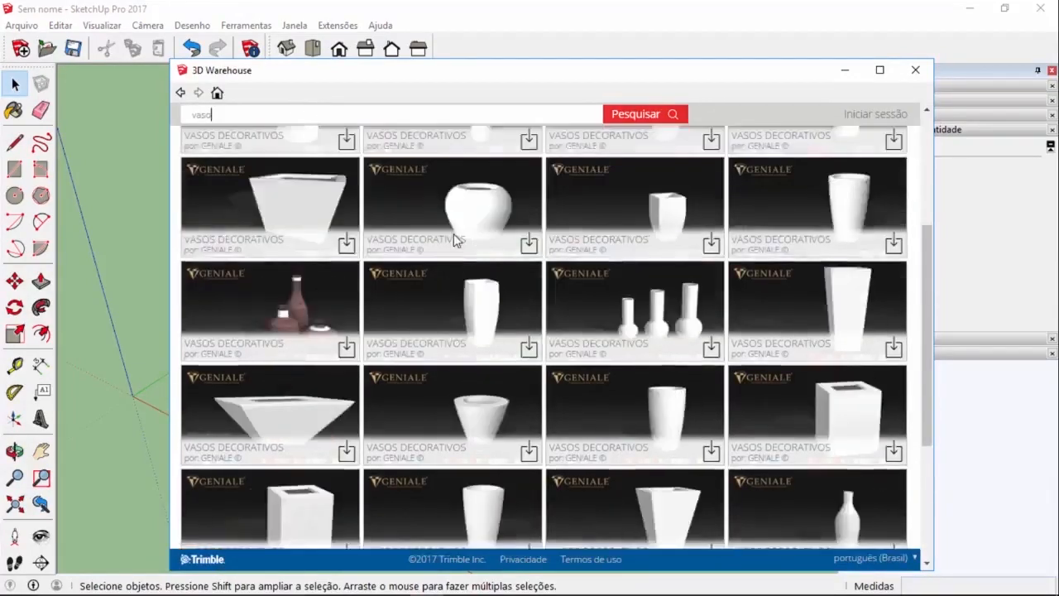
scroll(454, 233, "down", 2)
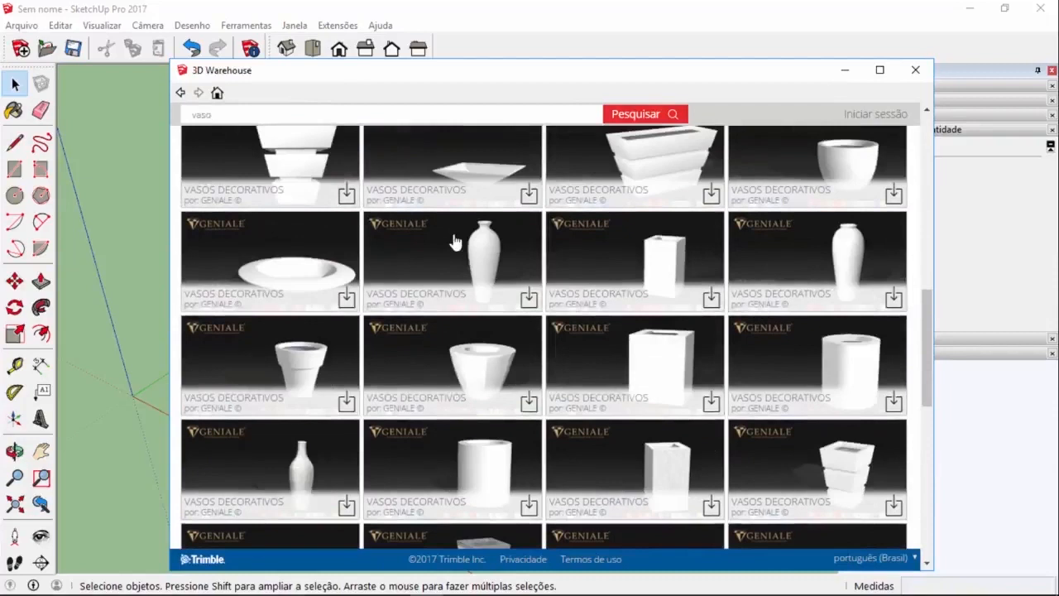
- Download the tall narrow-necked "VASOS DECORATIVOS" vase by GENIALE into the model and place it beside the armchair
left_click(529, 298)
left_click(499, 359)
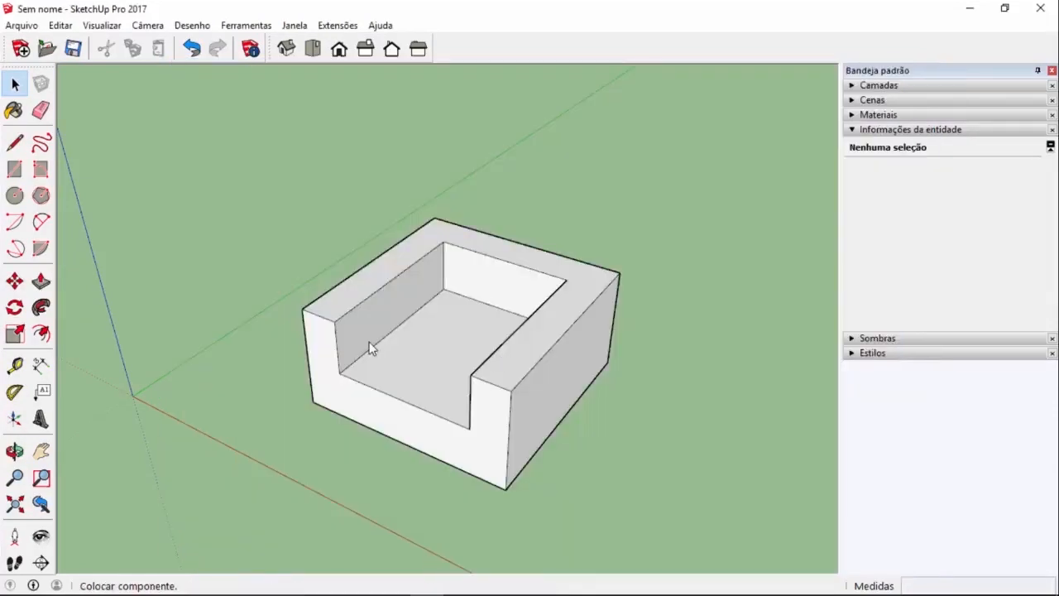
left_click(176, 356)
middle_click_drag(544, 239, 370, 299)
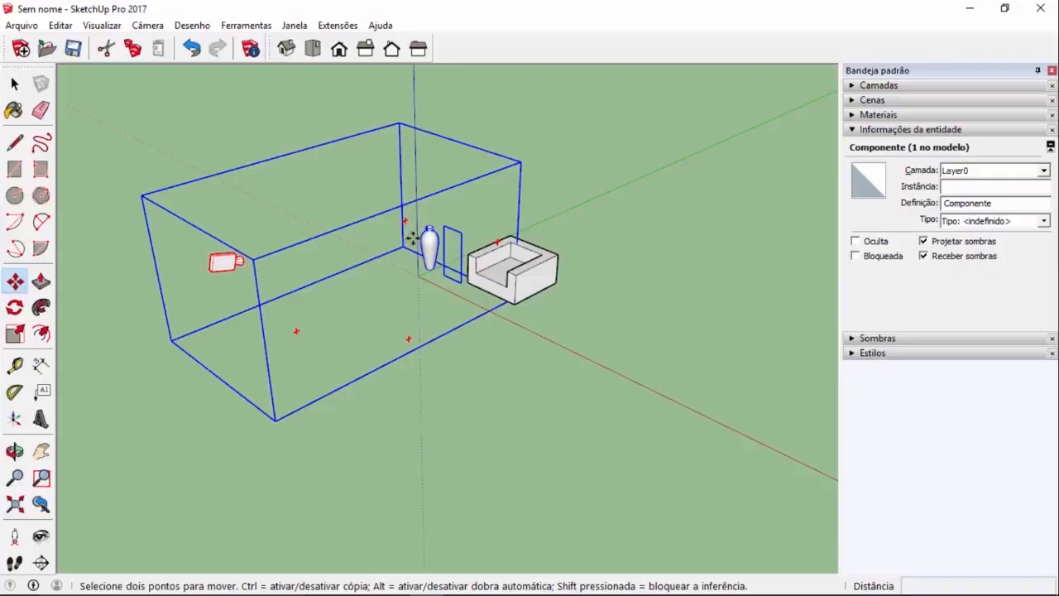
- Explode the imported vase component into its separate parts
key("space")
scroll(433, 244, "up", 2)
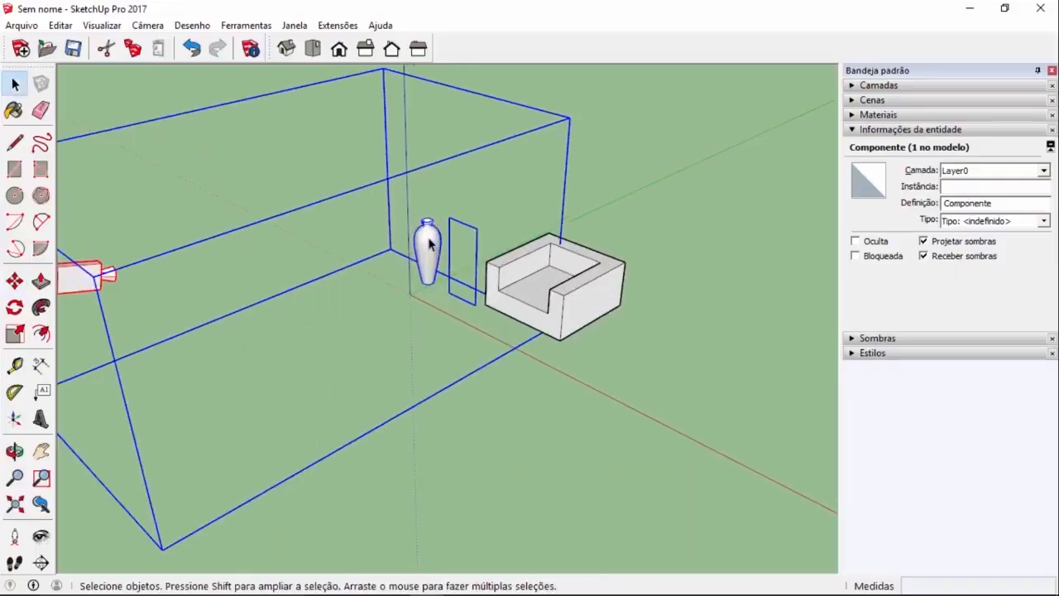
right_click(429, 243)
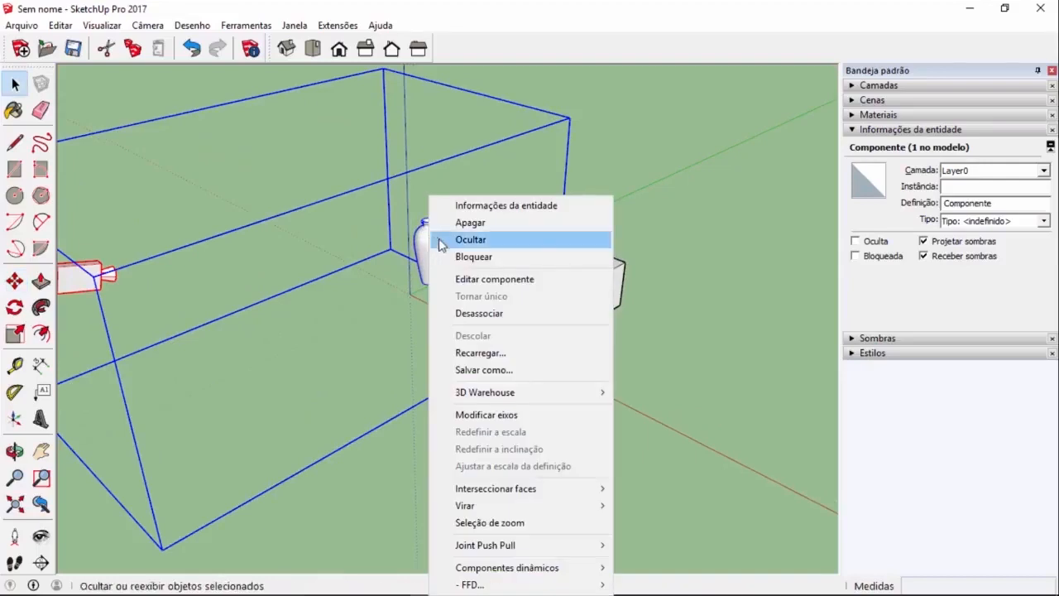
left_click(489, 312)
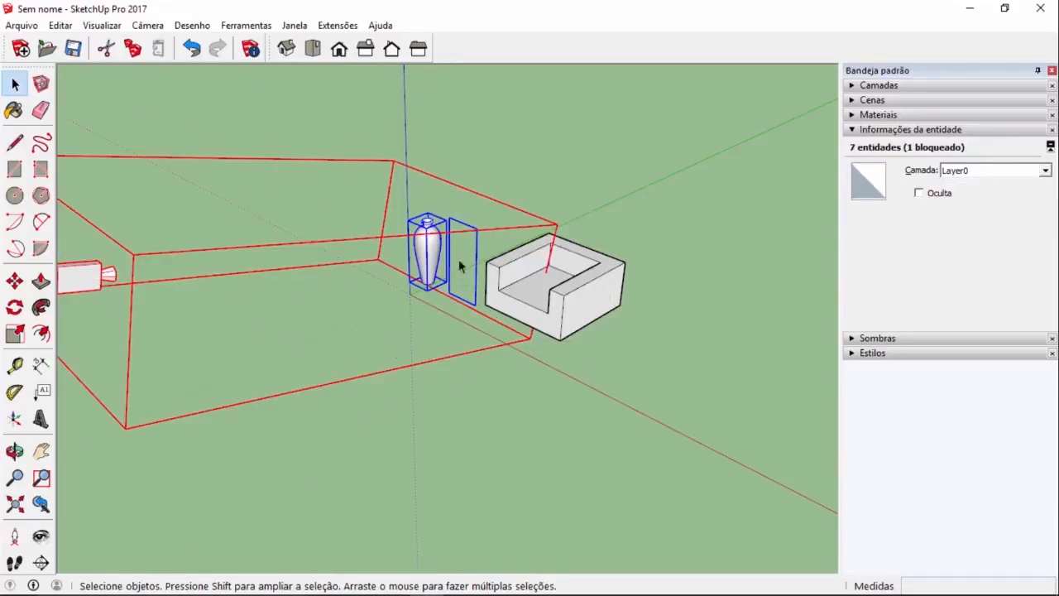
- Delete the loose rectangular outline between the vase and the armchair
scroll(462, 286, "up", 3)
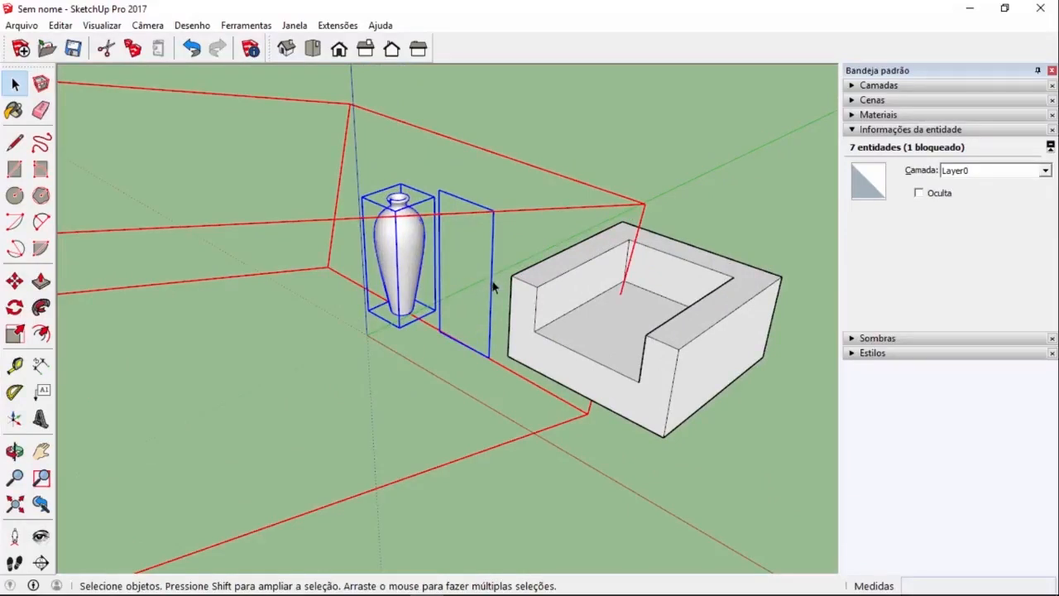
left_click(492, 289)
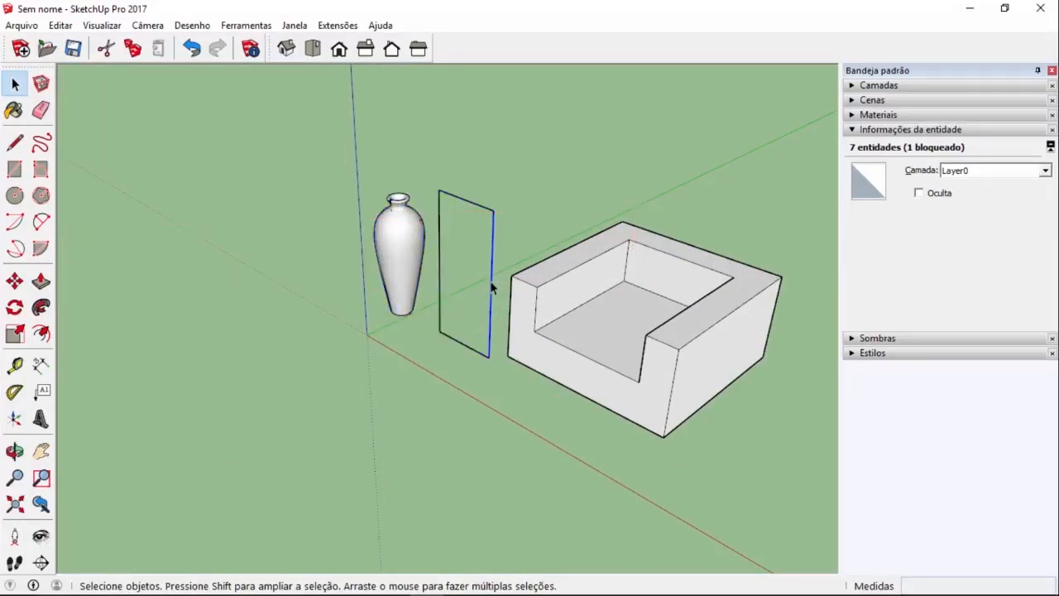
left_click(468, 400)
left_click_drag(414, 174, 501, 392)
key("Delete")
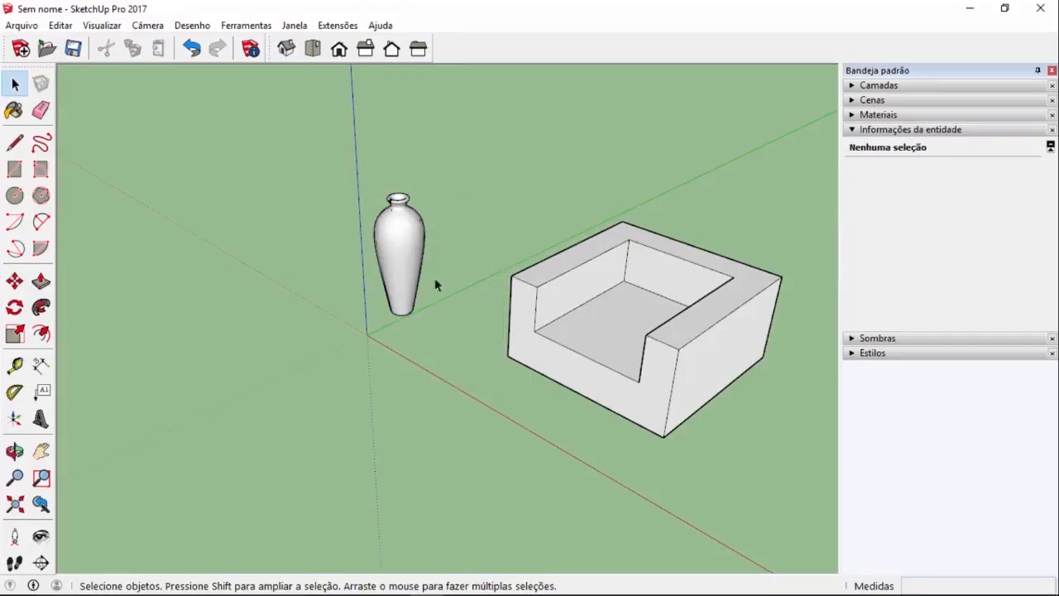
- Examine the entity information of the vase component and of the locked camera group
left_click(401, 244)
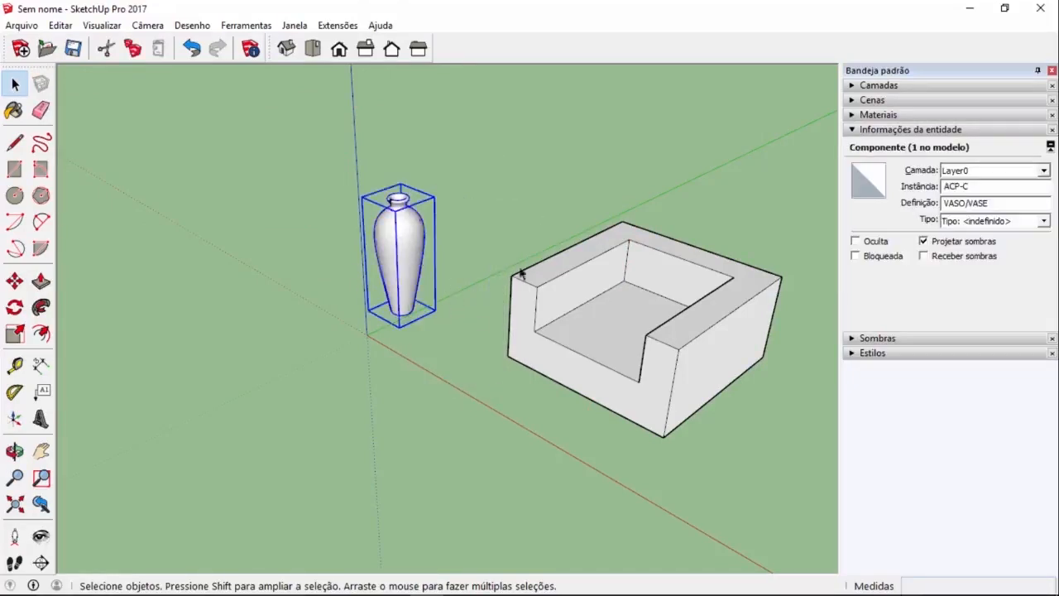
scroll(564, 272, "down", 5)
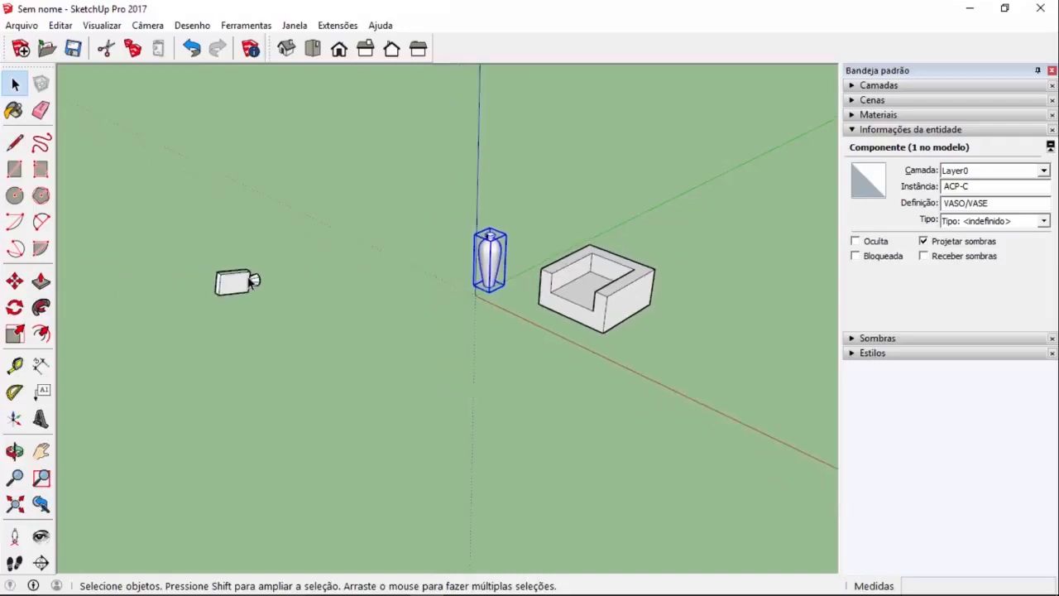
left_click(250, 281)
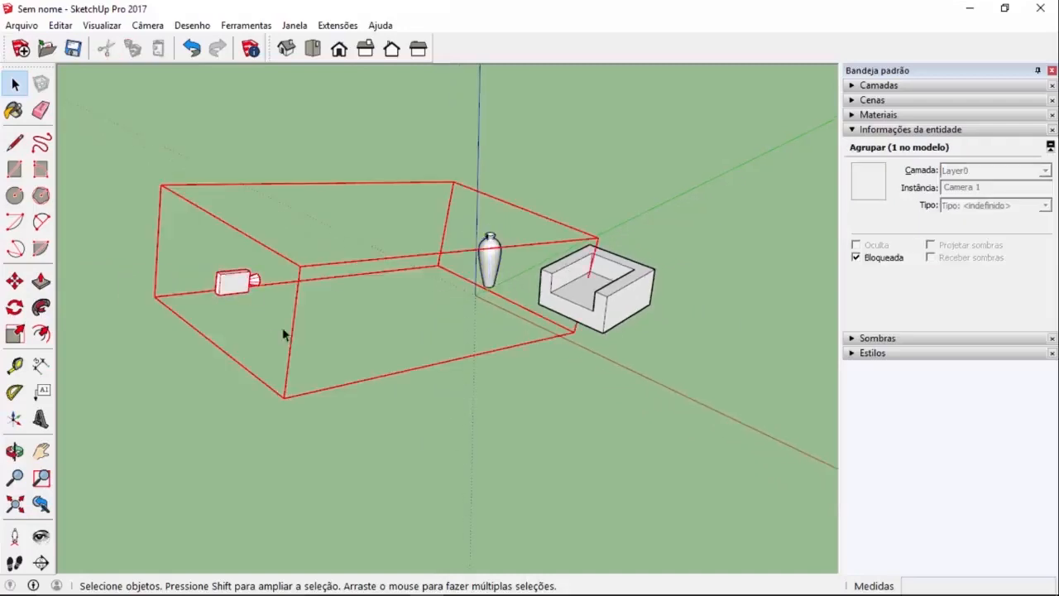
left_click(488, 273)
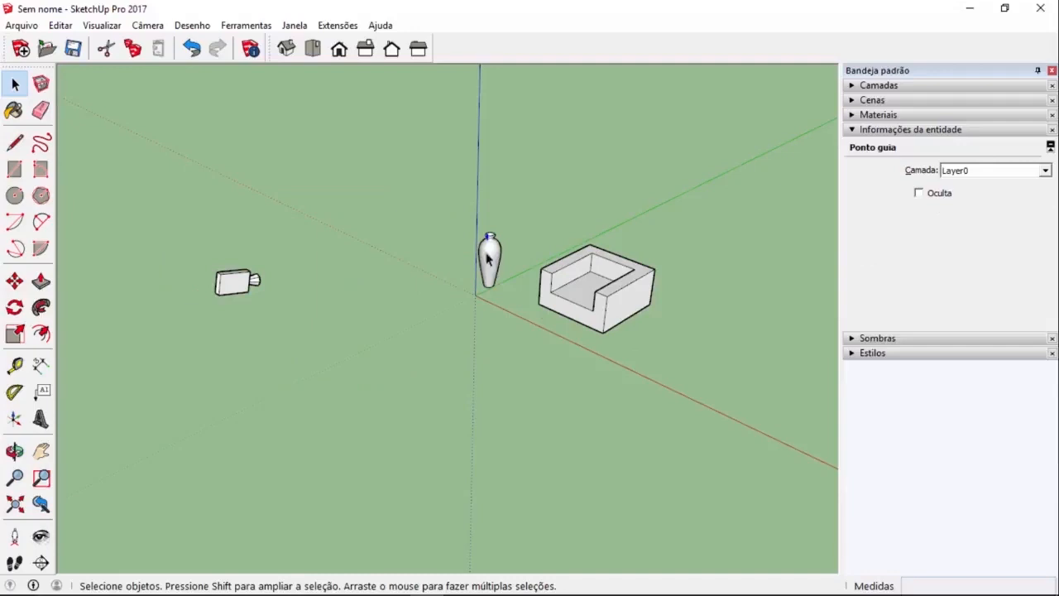
left_click(491, 258)
- Unlock the "Camera 1" group and delete it from the model
left_click(246, 287)
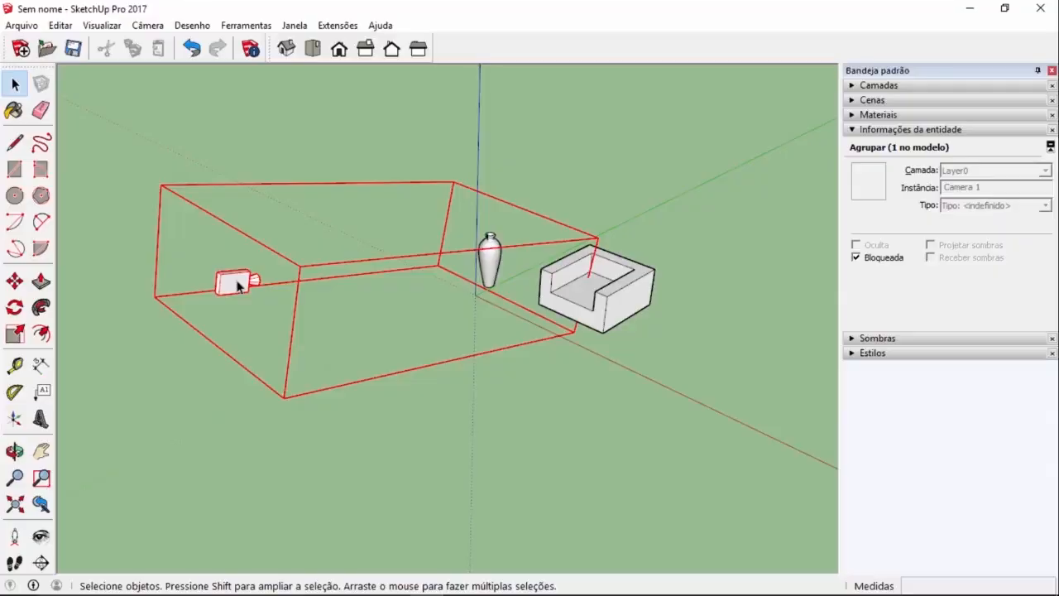
right_click(238, 285)
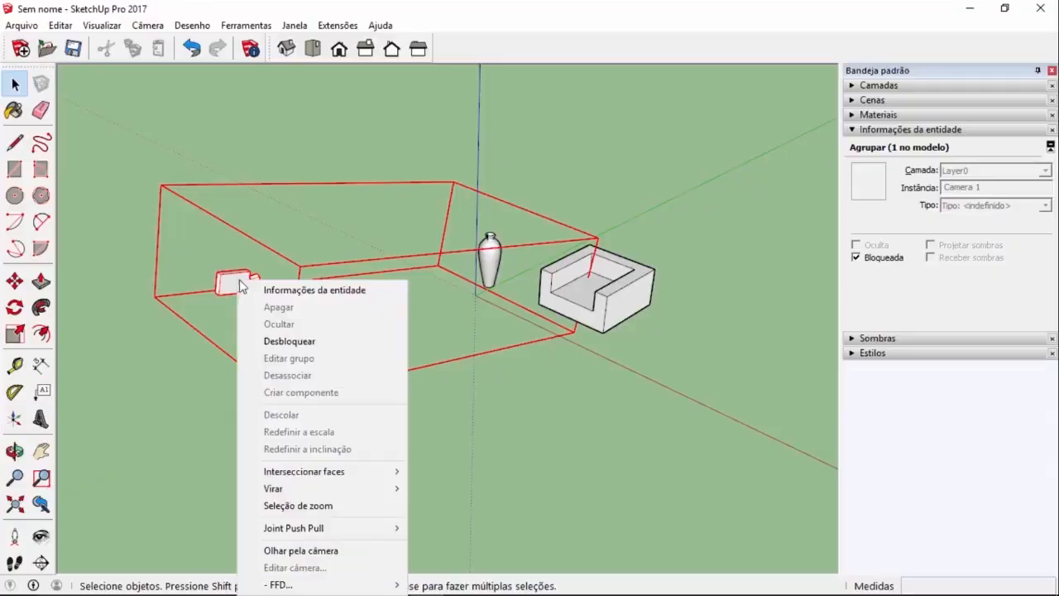
left_click(289, 344)
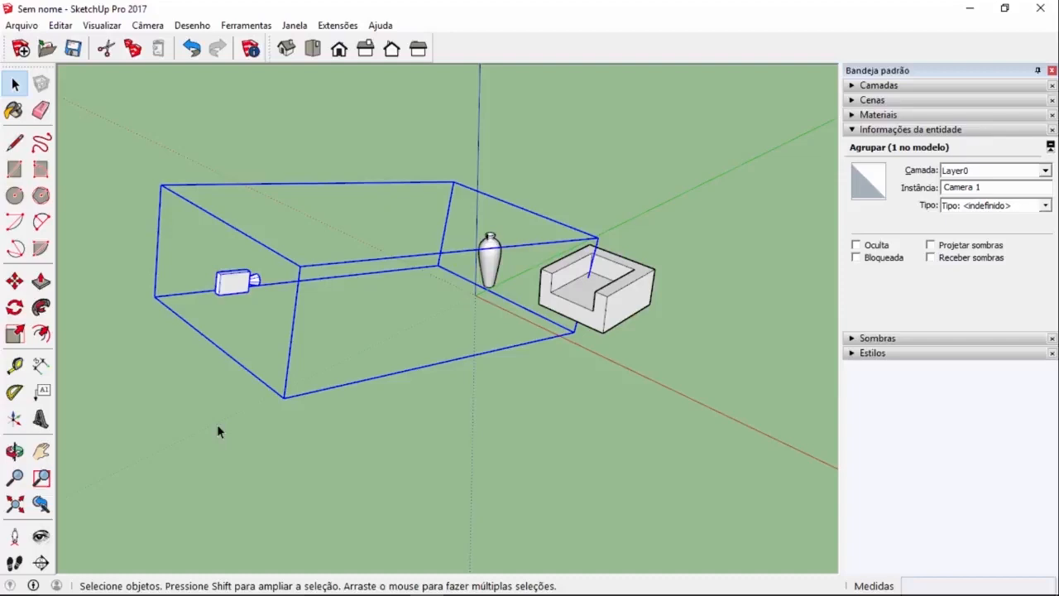
key("Delete")
- Compare the entity information of the vase component with that of the armchair's loose geometry
left_click(489, 263)
scroll(489, 264, "up", 5)
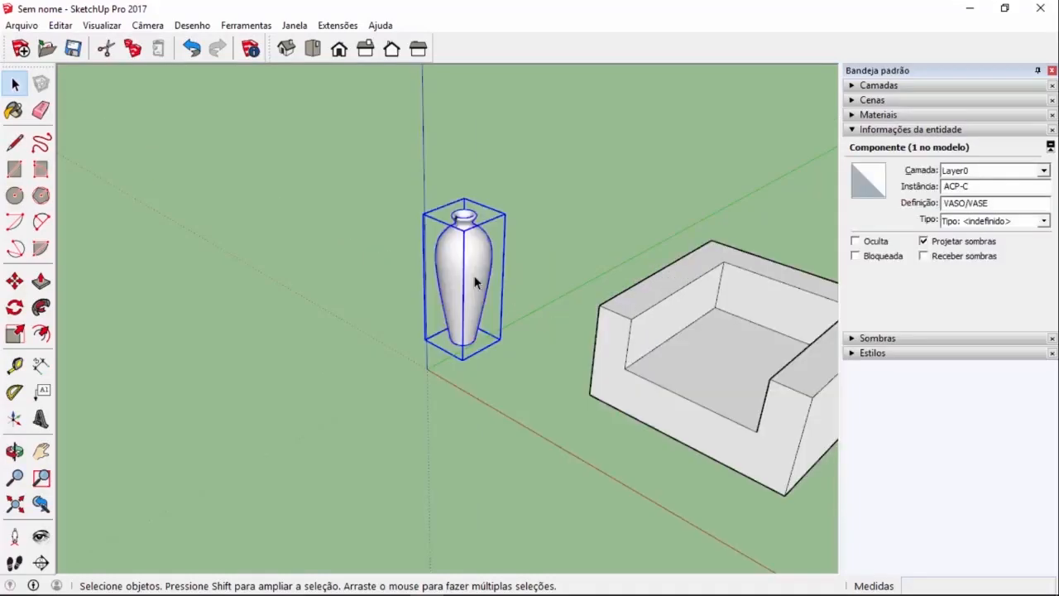
scroll(427, 260, "down", 2)
scroll(568, 284, "down", 2)
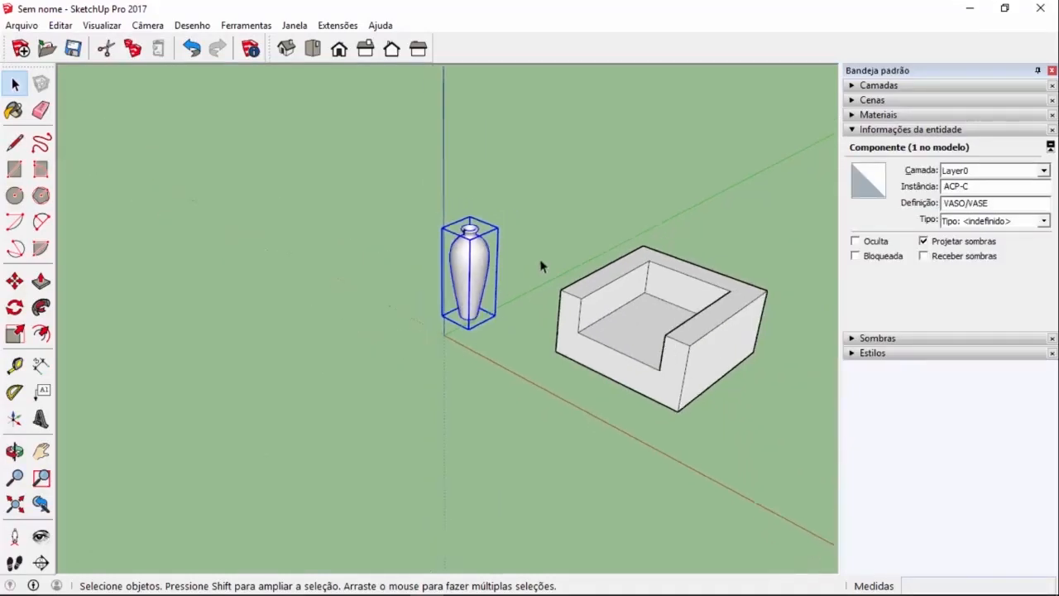
left_click_drag(518, 185, 841, 290)
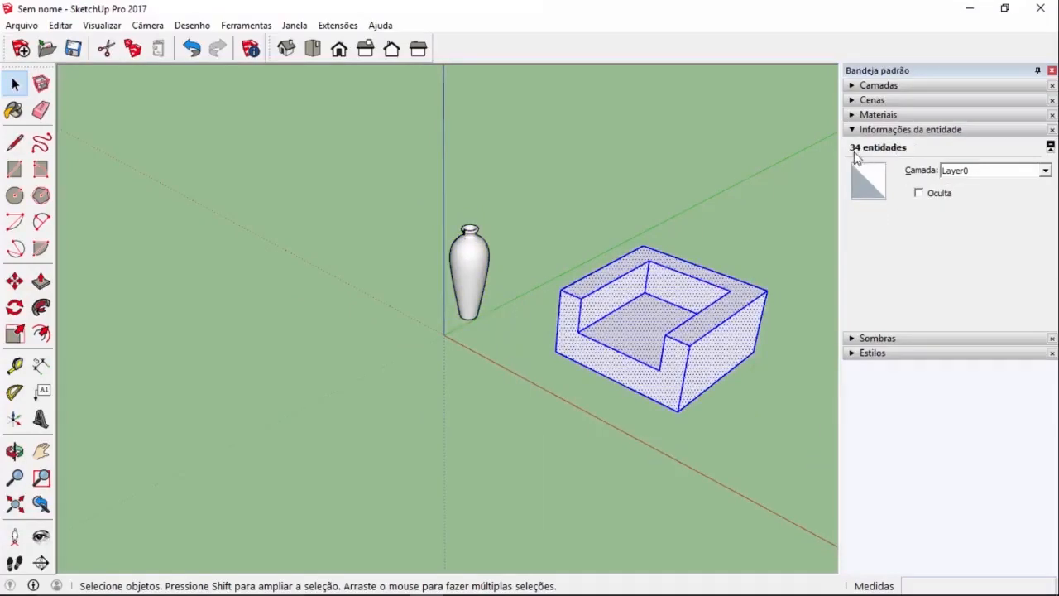
scroll(712, 329, "up", 2)
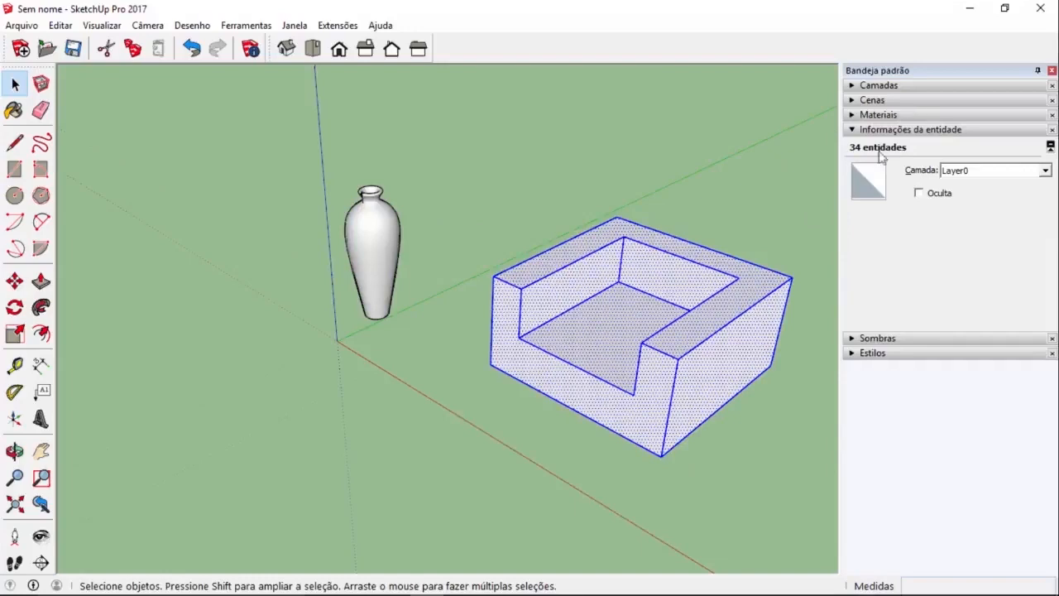
key("Delete")
- Open the vase component for editing and examine the entity information of all its geometry and of its surface
scroll(337, 326, "up", 3)
left_click(322, 325)
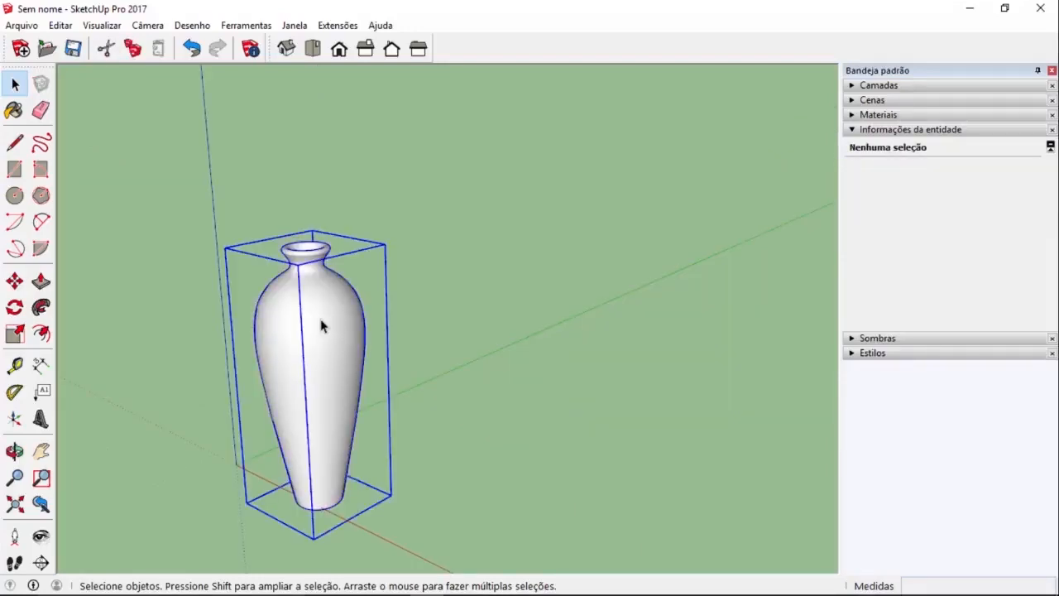
triple_click(324, 326)
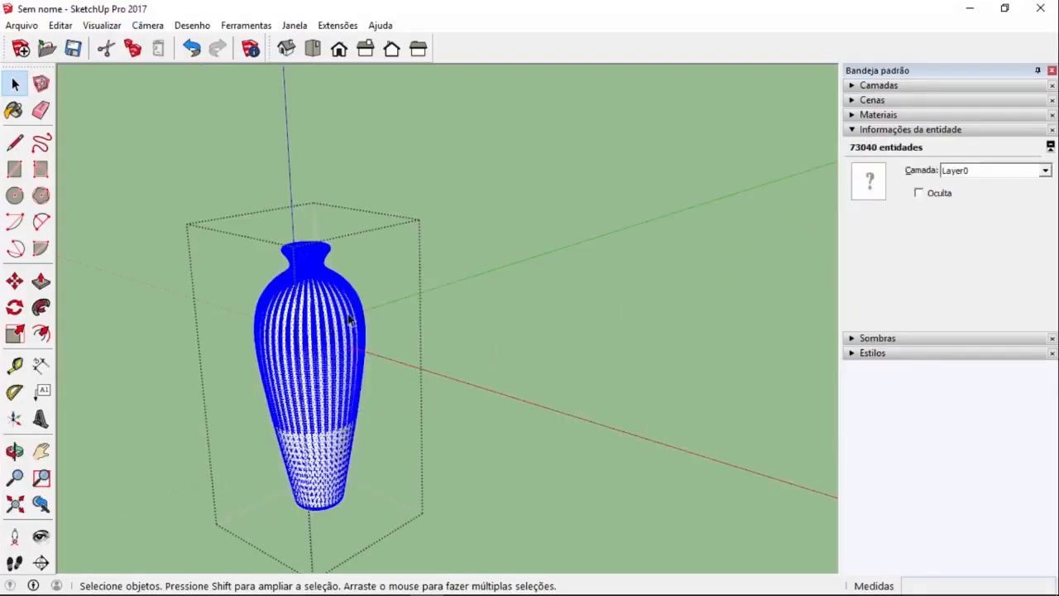
left_click(348, 321)
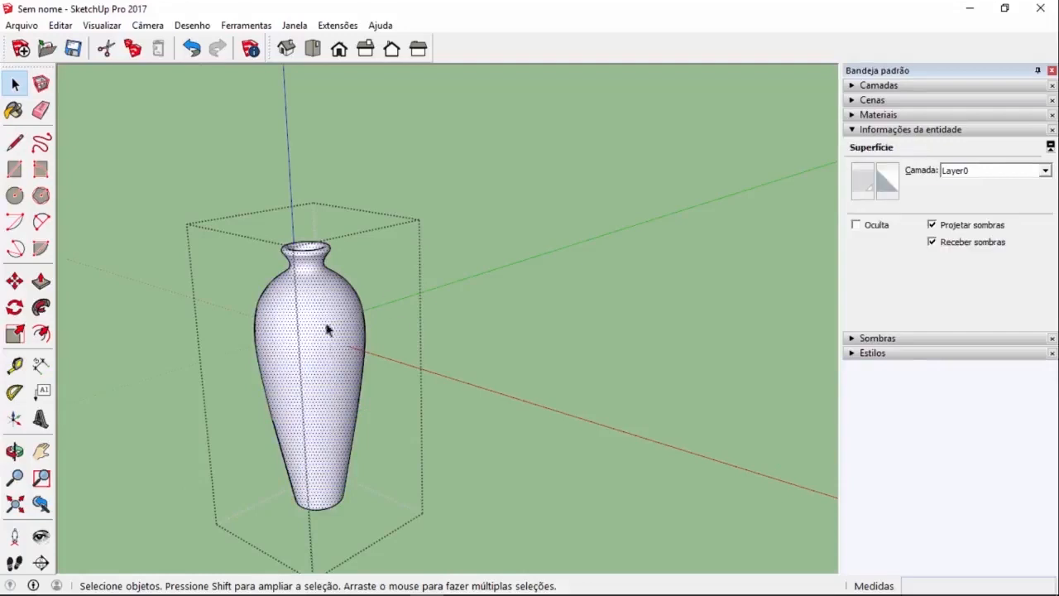
- Turn on the display of hidden geometry with the vase component open for editing
scroll(326, 304, "up", 3)
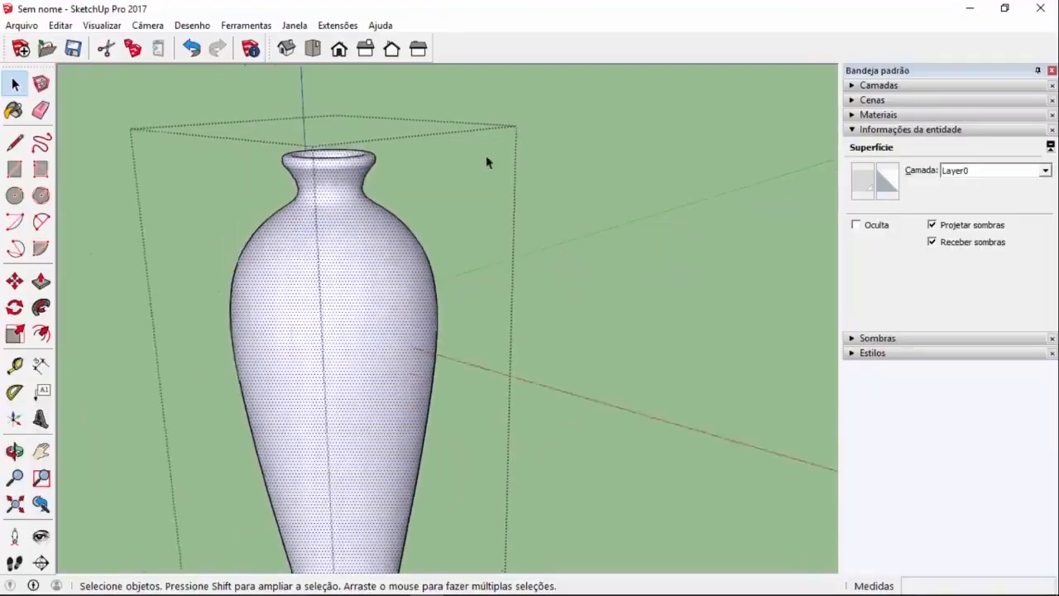
mouse_move(371, 303)
middle_mouse_down()
mouse_move(310, 355)
mouse_move(300, 352)
middle_mouse_up()
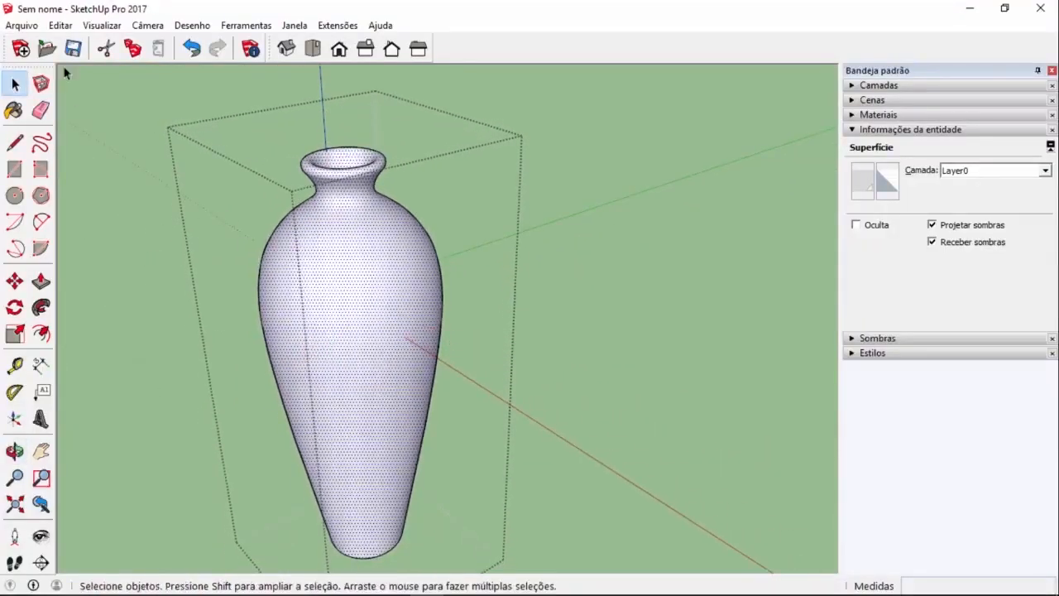
left_click(97, 25)
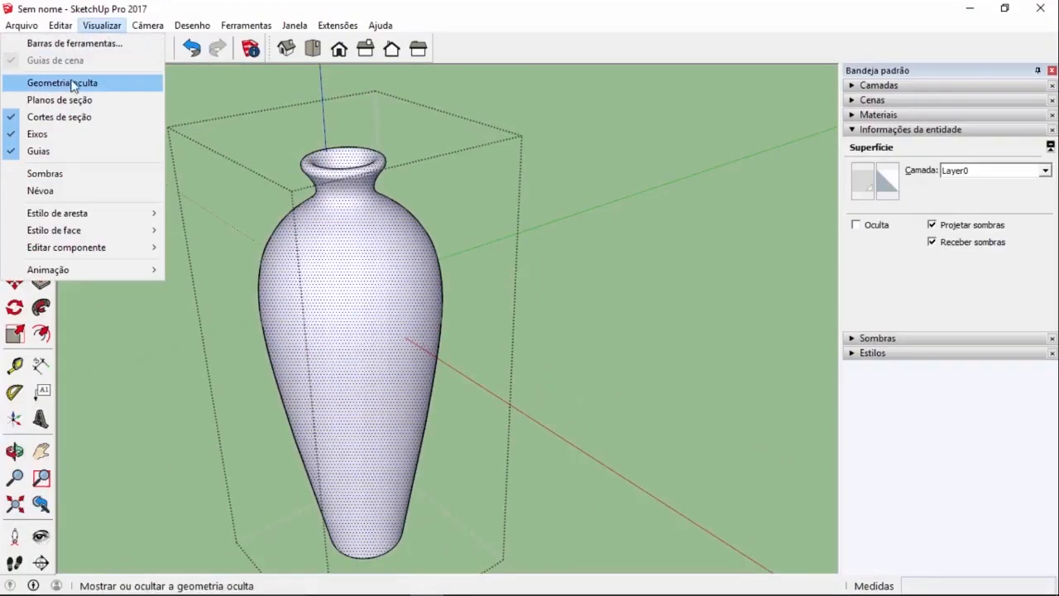
left_click(40, 89)
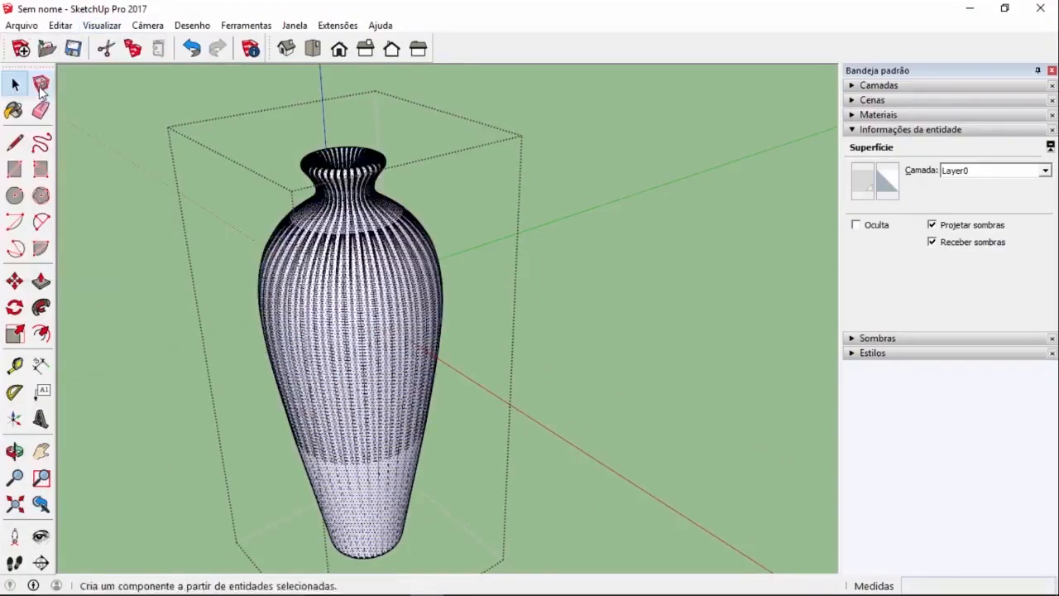
- Examine individual triangular faces on the upper body of the vase one by one in the entity information
scroll(358, 237, "up", 10)
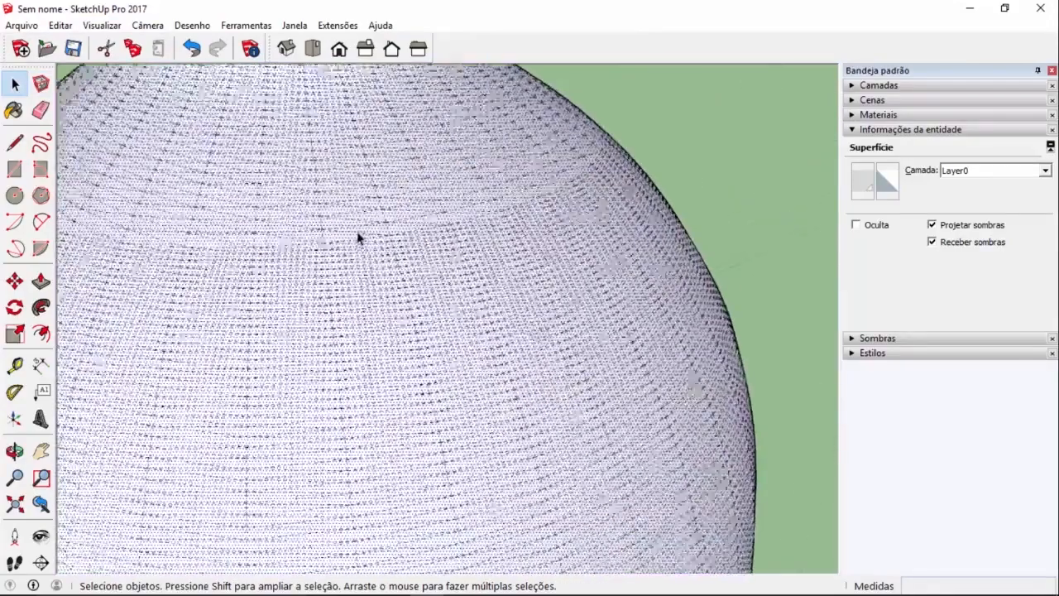
scroll(358, 237, "up", 5)
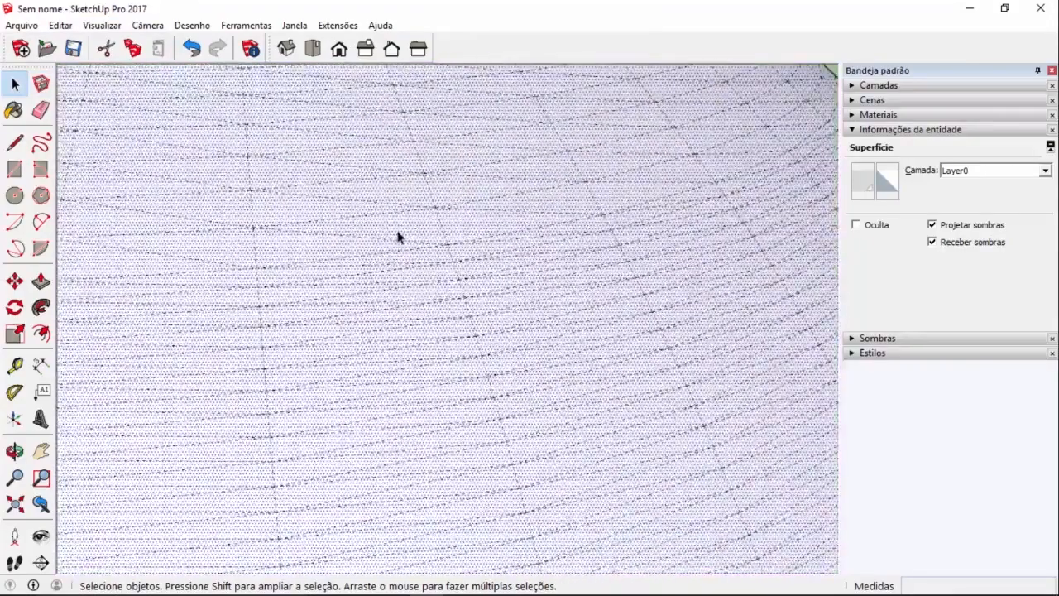
scroll(403, 234, "up", 3)
left_click(416, 229)
left_click(545, 210)
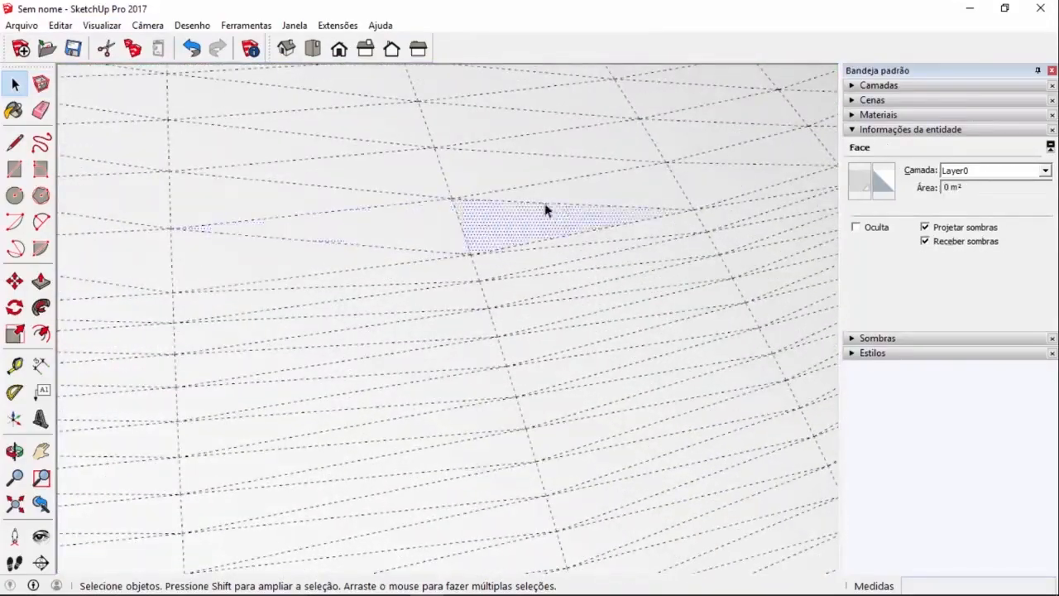
left_click(578, 193)
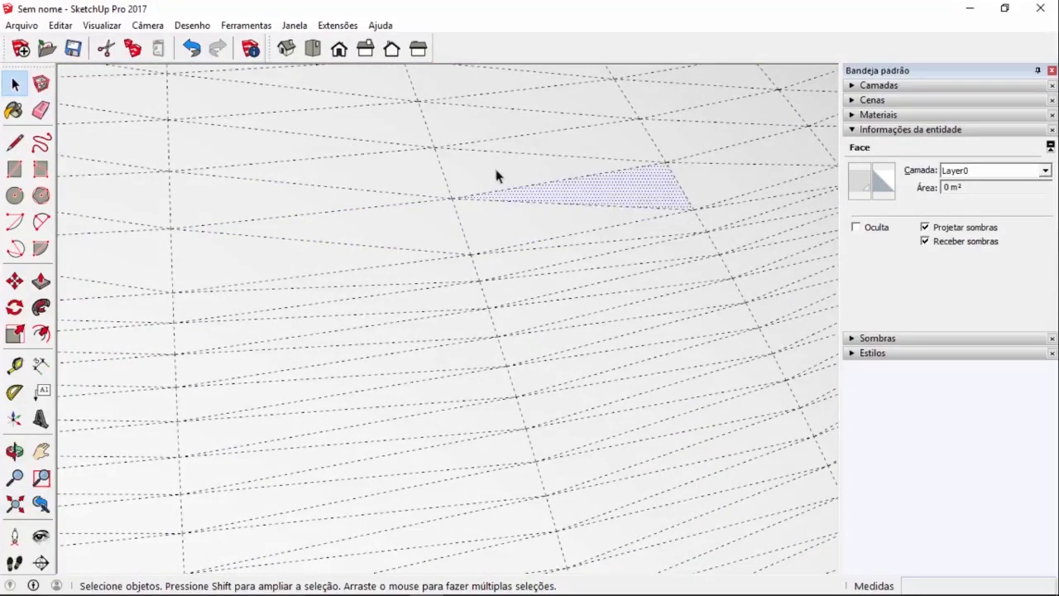
left_click(497, 173)
left_click(563, 146)
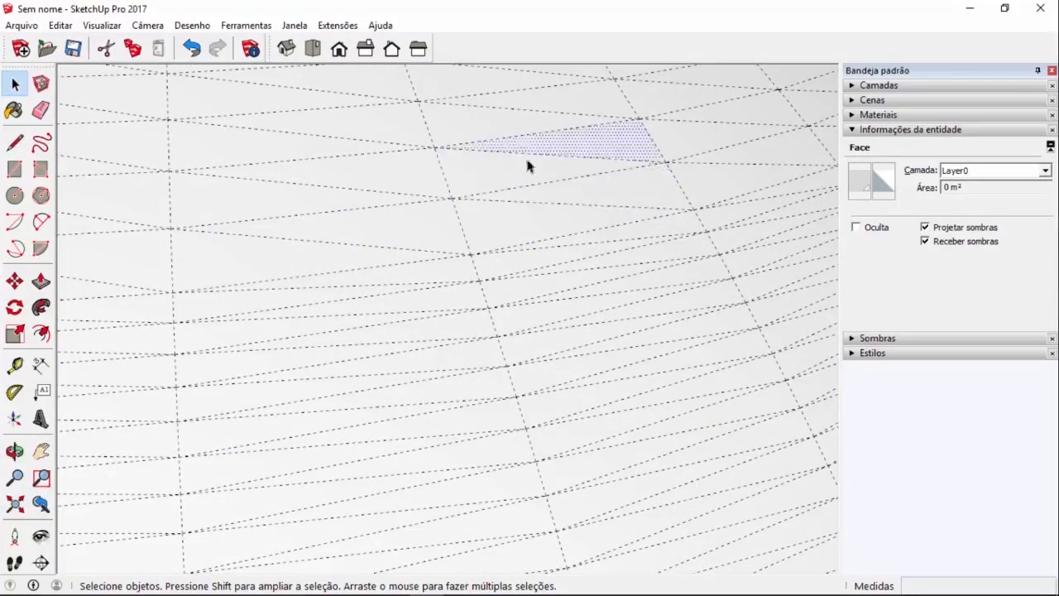
left_click(476, 126)
- Close the vase component and turn off the display of hidden geometry
scroll(475, 130, "down", 4)
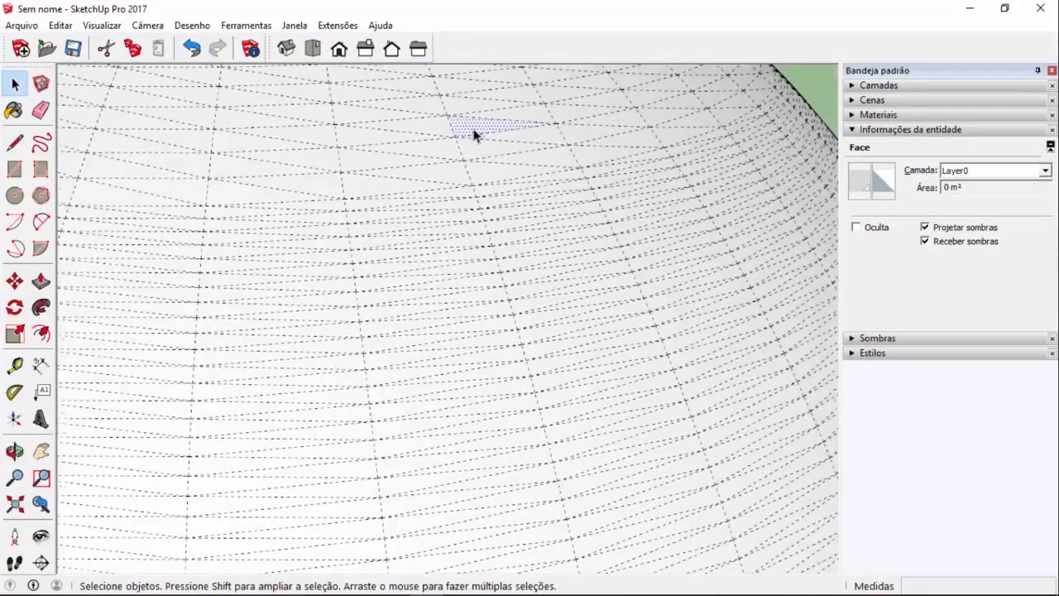
scroll(518, 197, "down", 4)
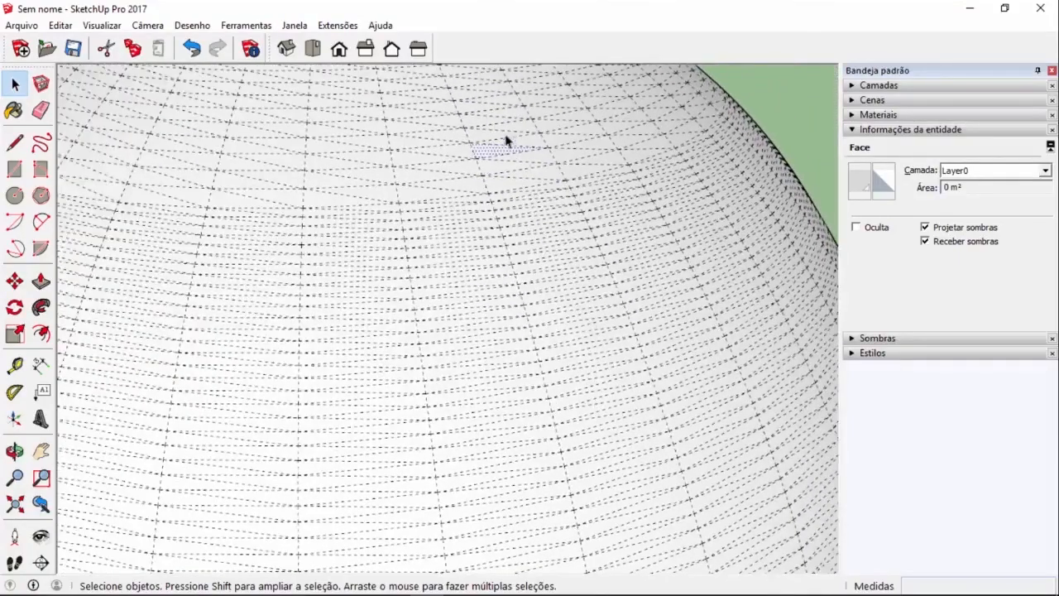
scroll(500, 151, "down", 3)
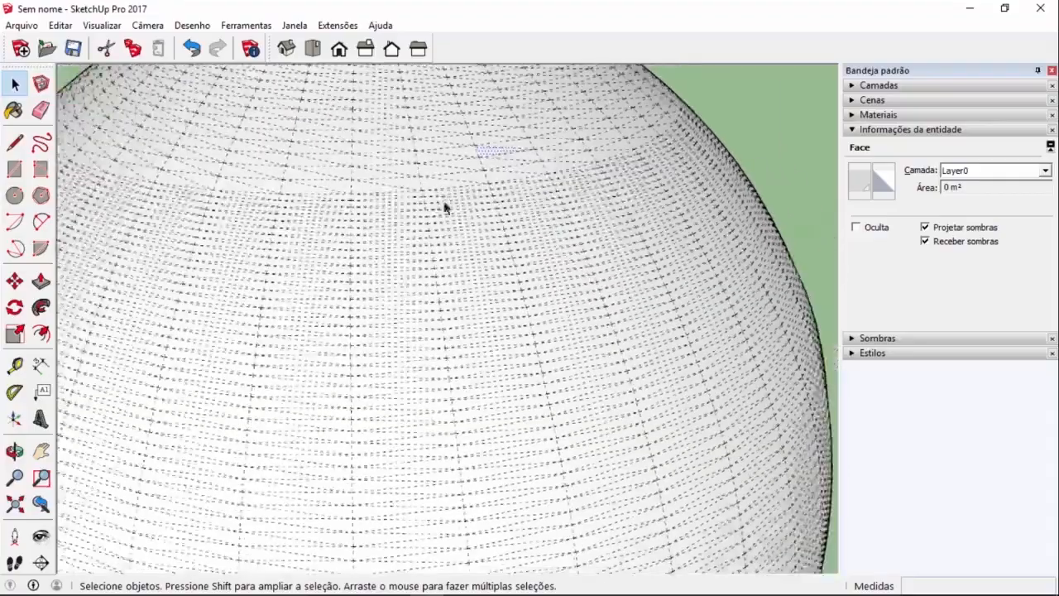
scroll(445, 212, "down", 5)
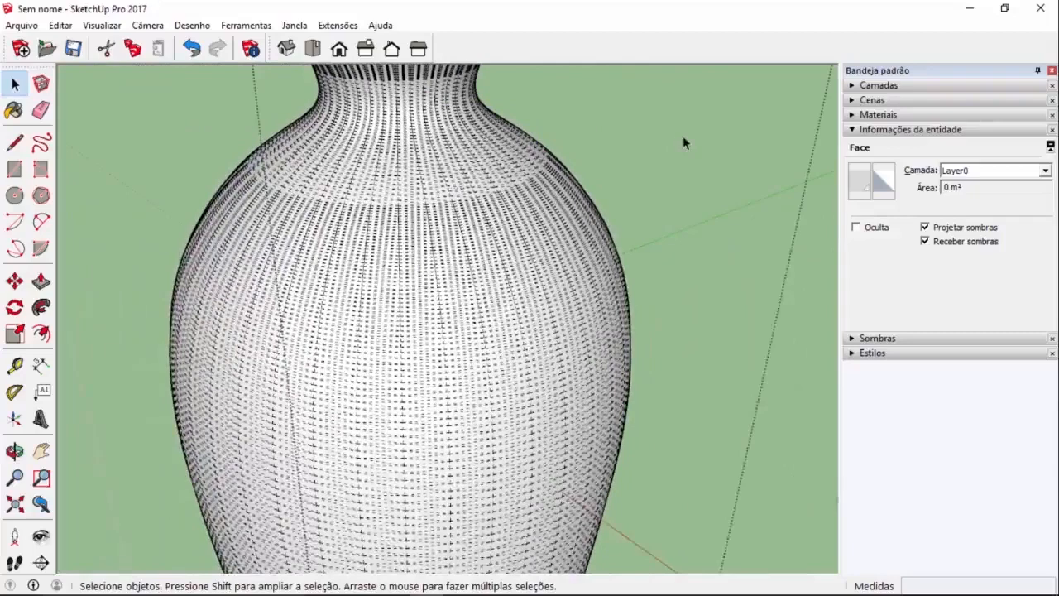
scroll(558, 212, "down", 5)
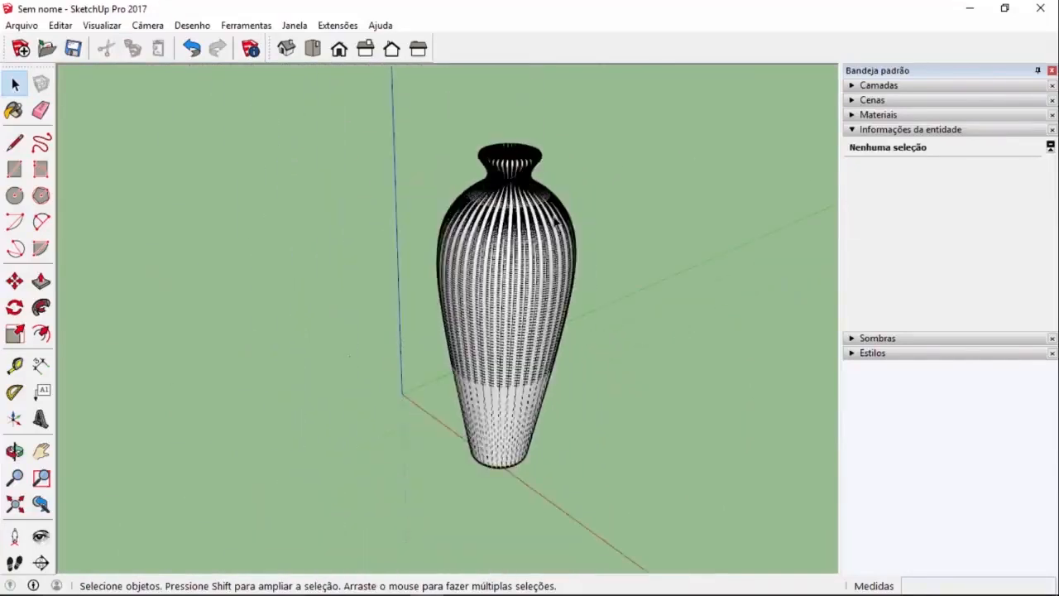
scroll(613, 253, "down", 8)
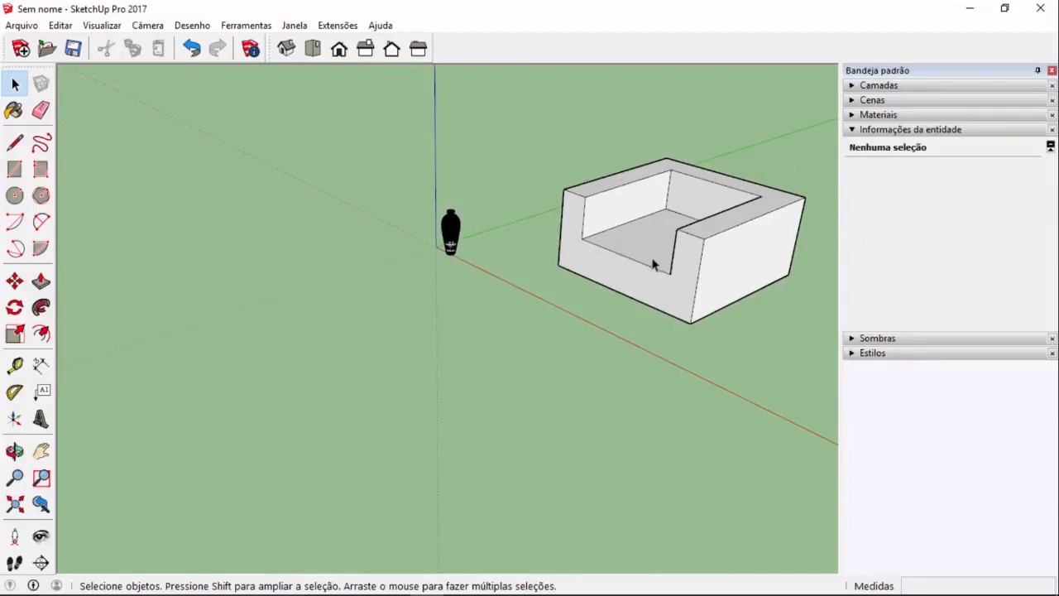
scroll(449, 233, "up", 3)
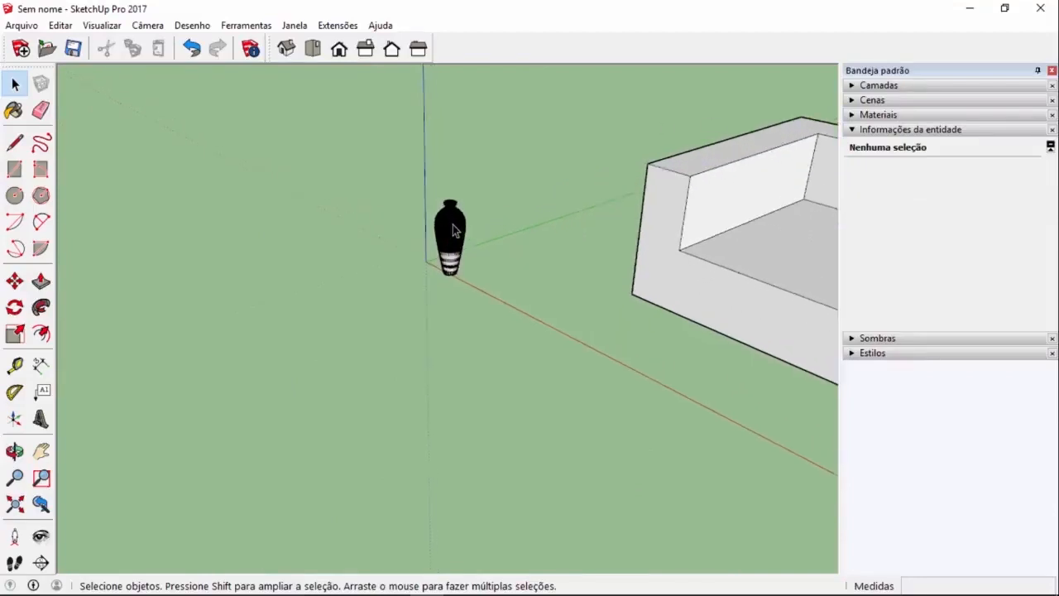
left_click(116, 25)
left_click(64, 82)
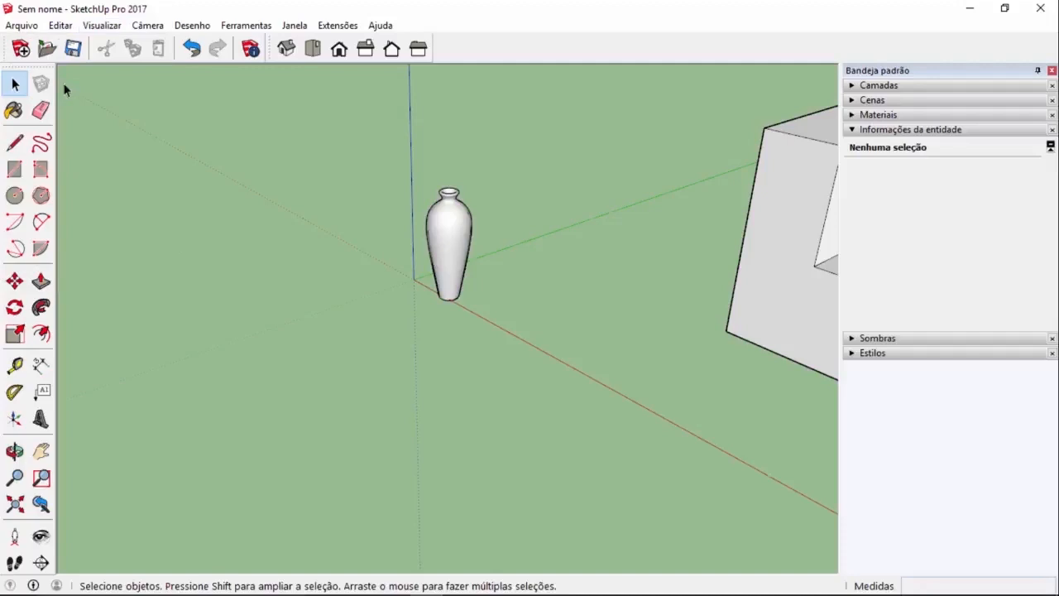
- Reopen the vase component and select its geometry to examine the entity information
scroll(372, 207, "up", 5)
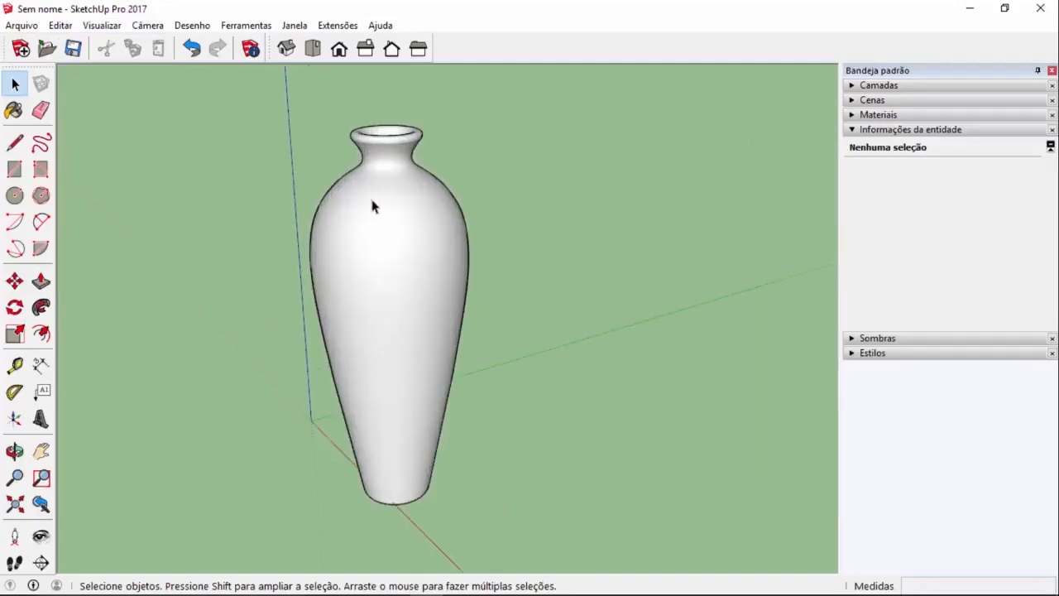
scroll(380, 203, "down", 6)
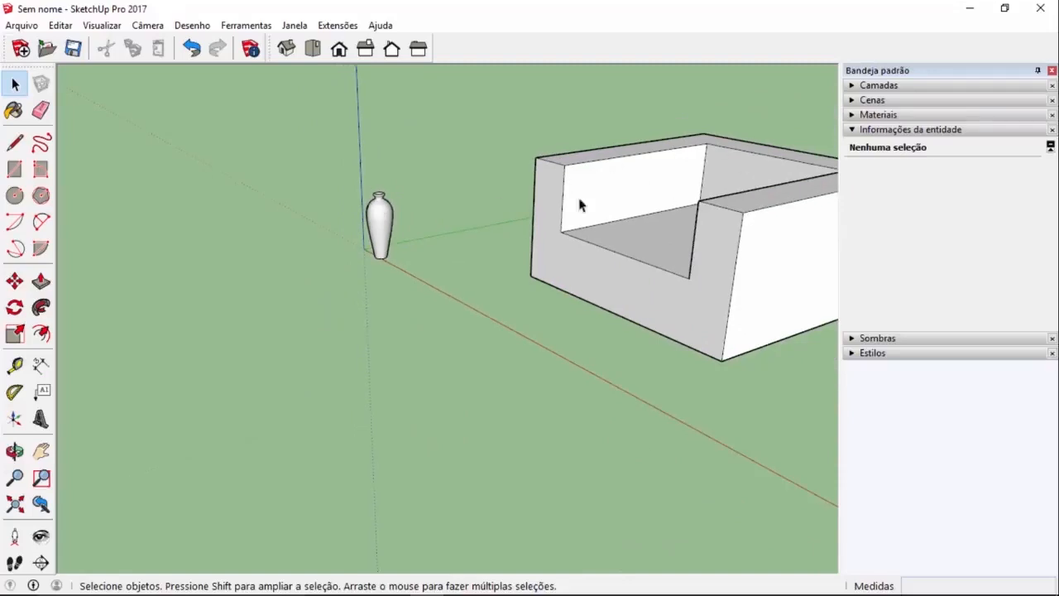
scroll(381, 219, "up", 6)
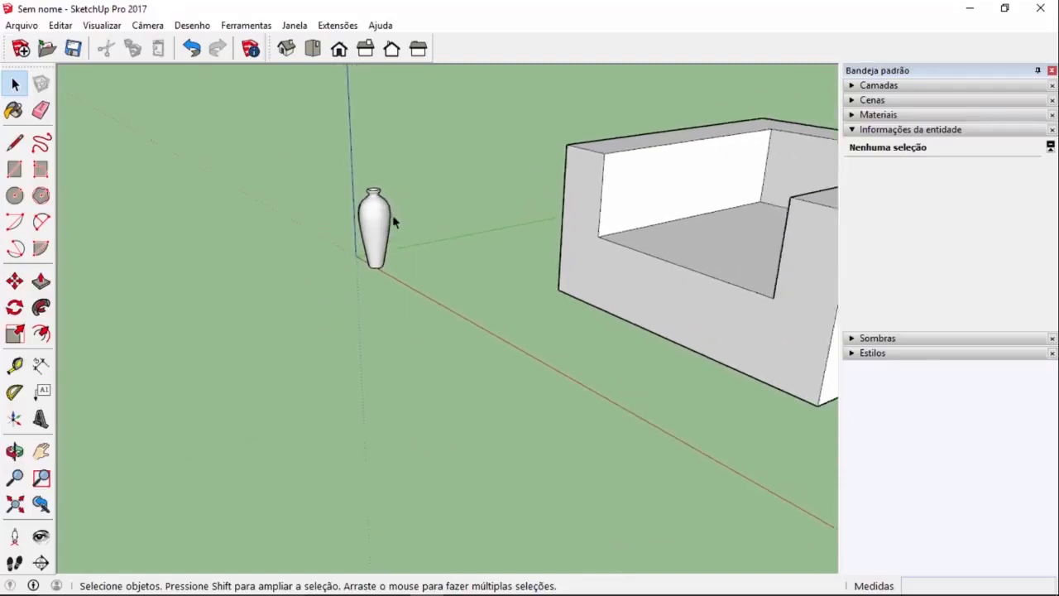
scroll(381, 281, "down", 2)
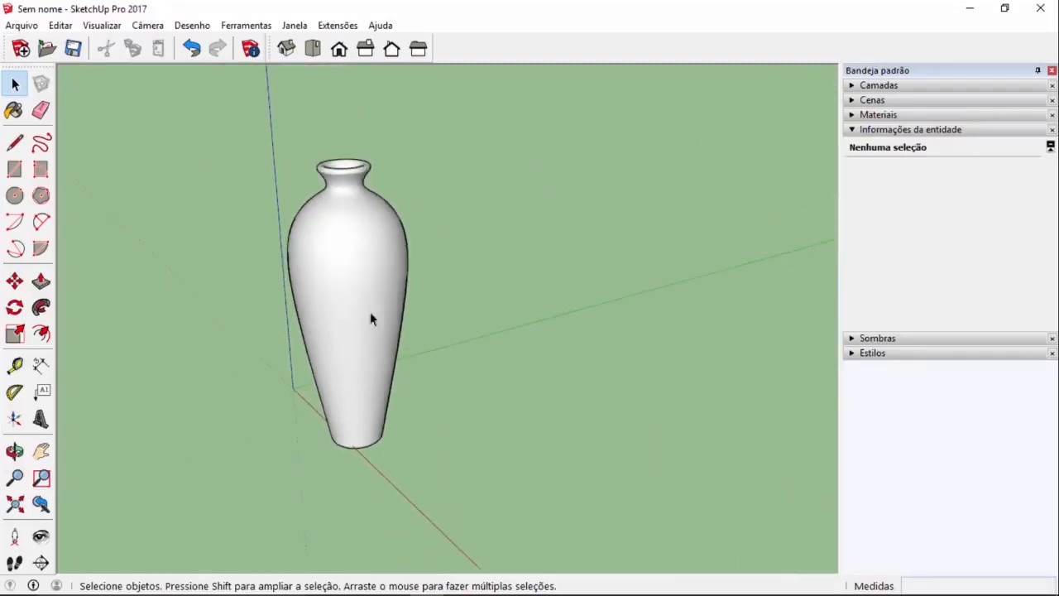
triple_click(357, 257)
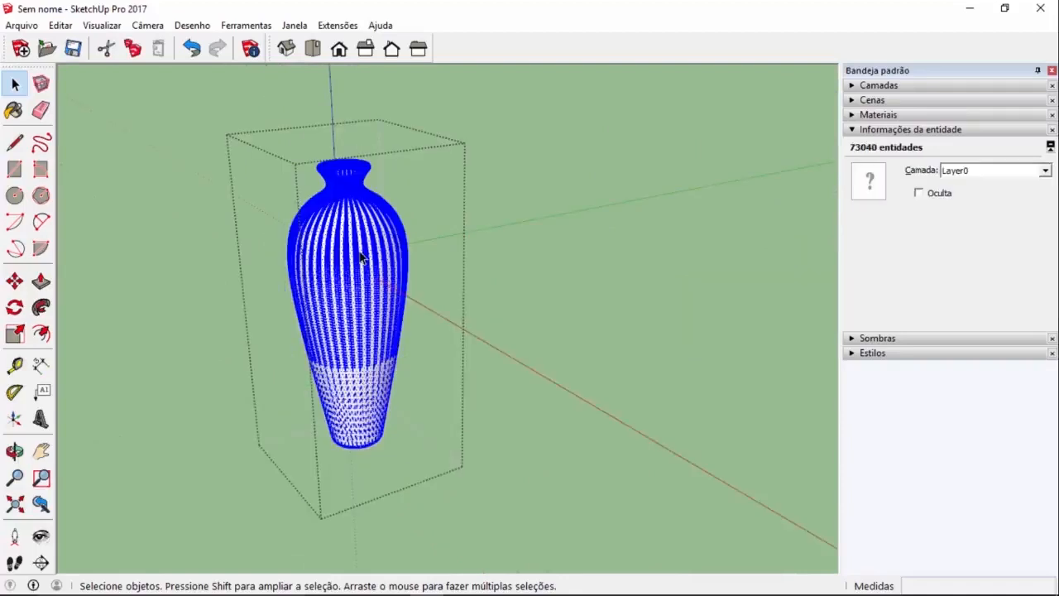
left_click_drag(272, 128, 547, 458)
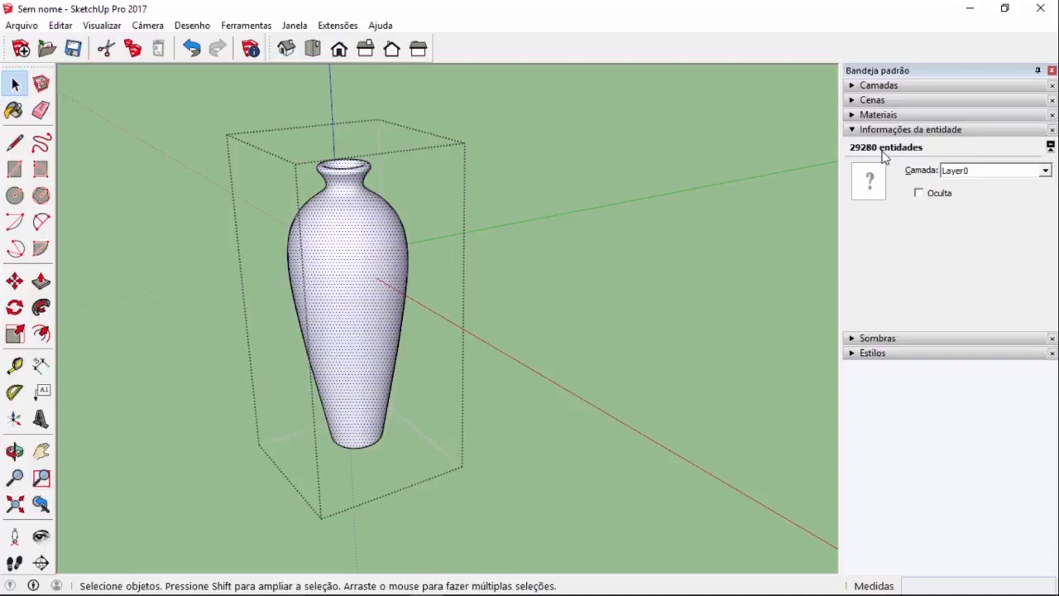
- Close the vase component and examine the entity information of the armchair's loose geometry and of the components at the vase
scroll(352, 276, "down", 6)
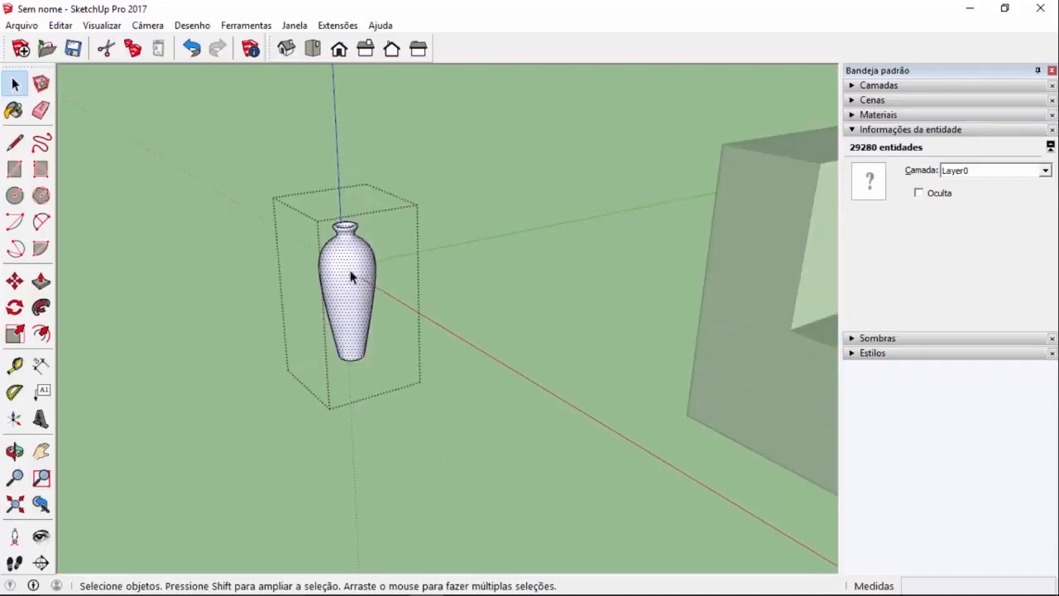
left_click(373, 345)
scroll(373, 345, "down", 2)
left_click_drag(409, 171, 779, 440)
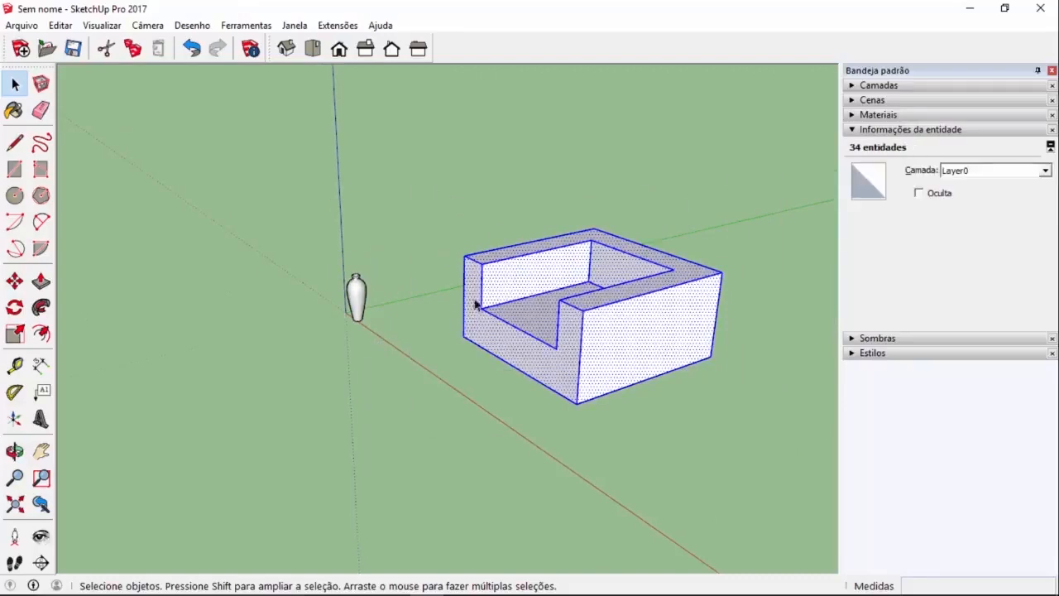
left_click_drag(417, 356, 418, 354)
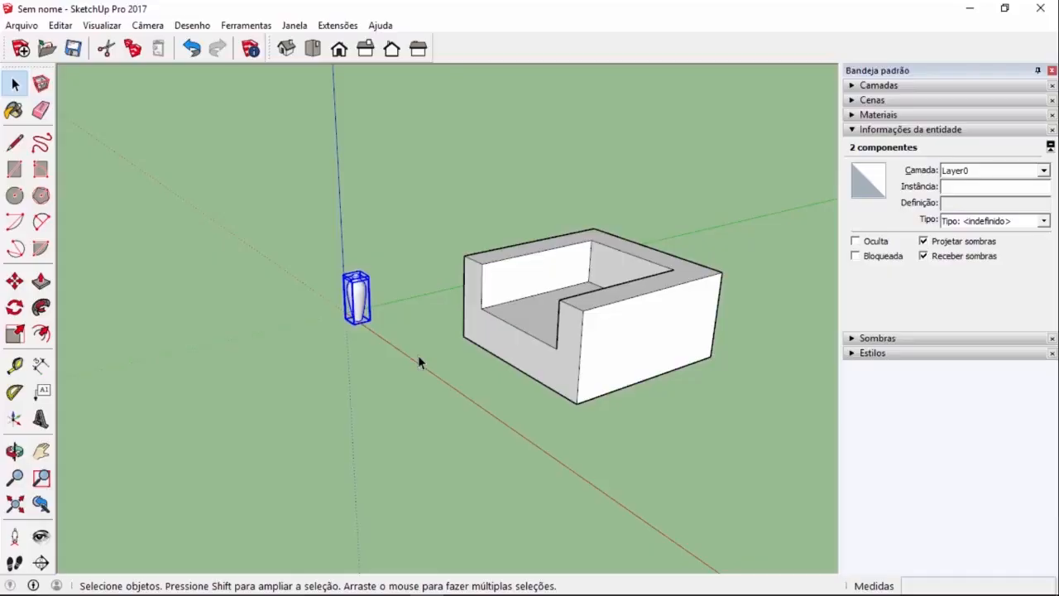
- Open 3D Warehouse and search all categories for "buxinho"
left_click(299, 29)
left_click(226, 140)
type("buxinho")
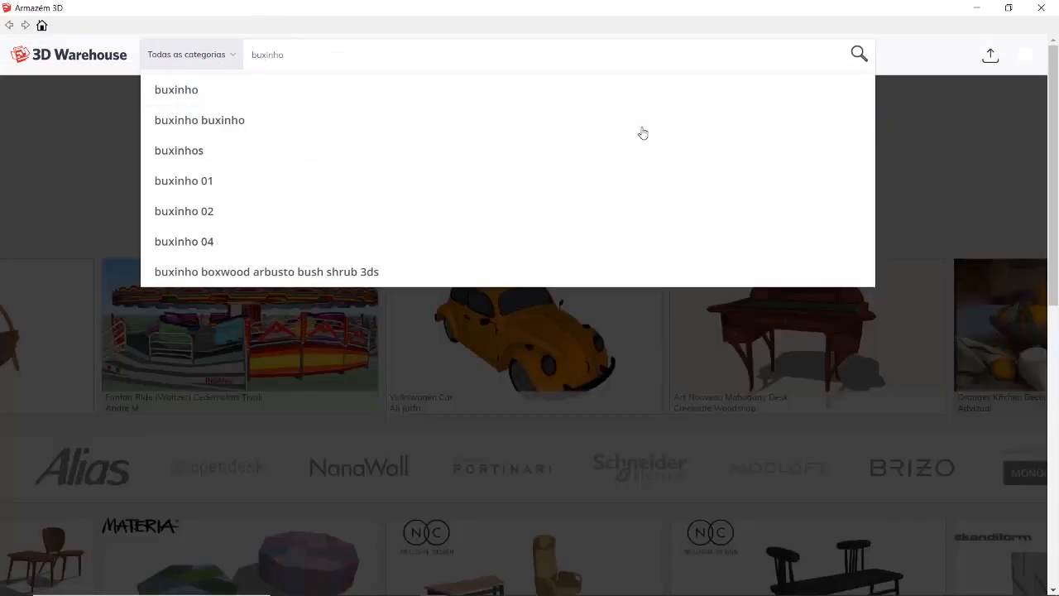
key("Return")
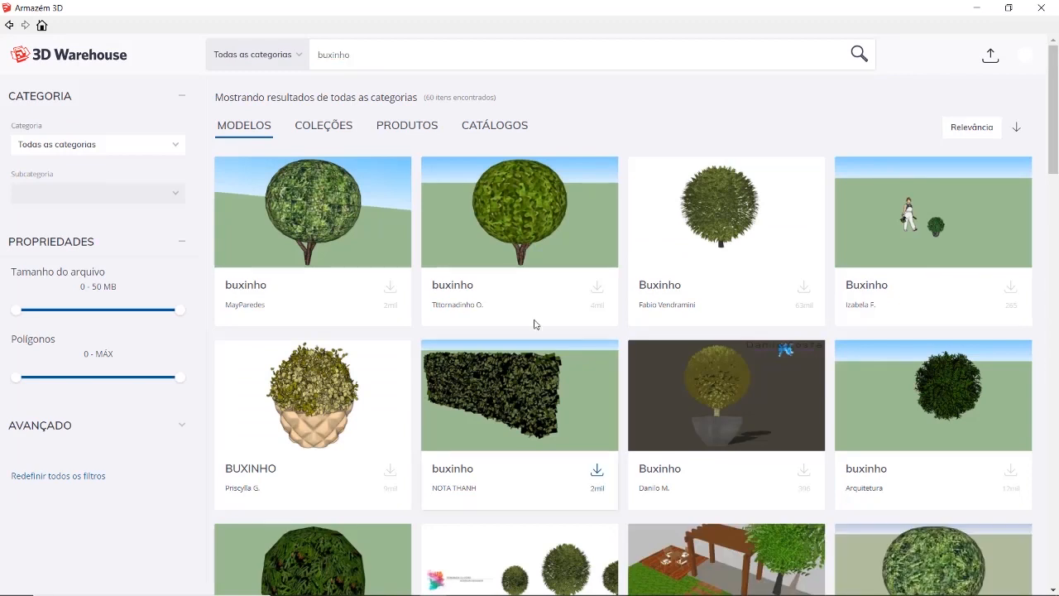
- Browse the "buxinho" results and check the polygon count of the Buxinho JaqueBonjour model
scroll(640, 207, "down", 1)
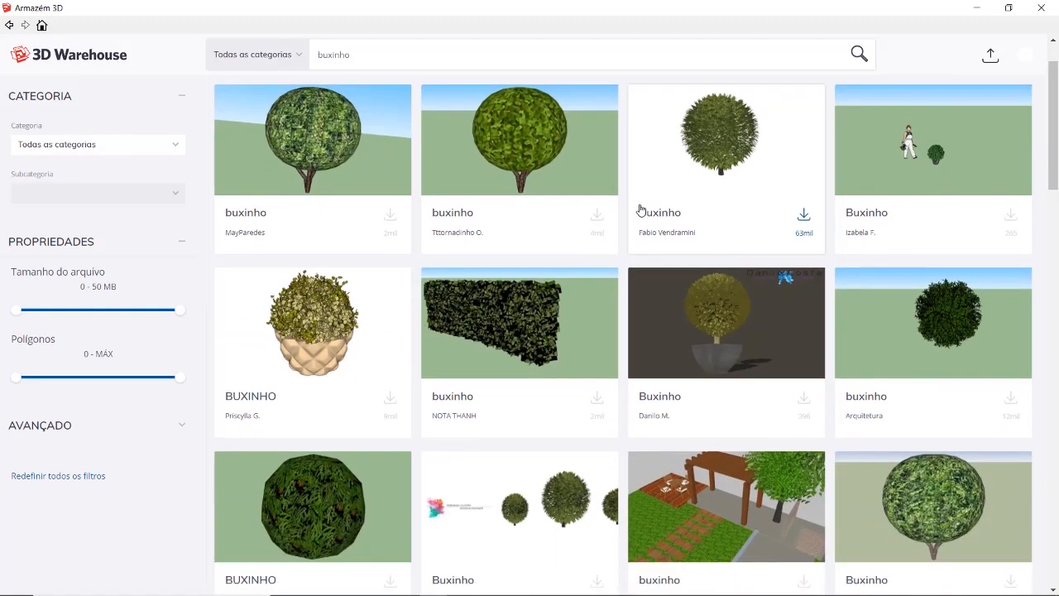
scroll(640, 209, "down", 13)
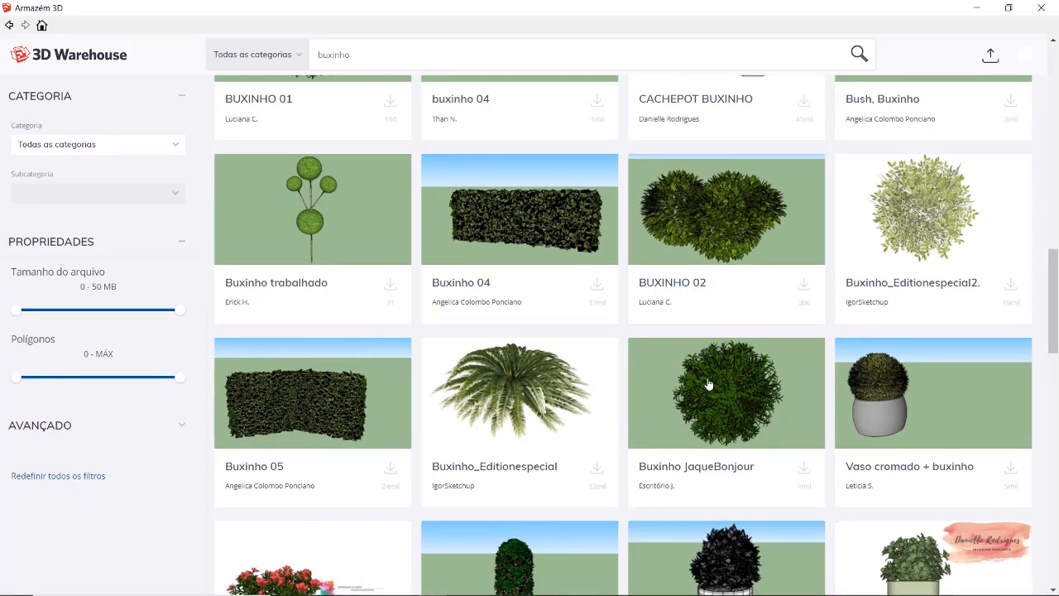
left_click(731, 399)
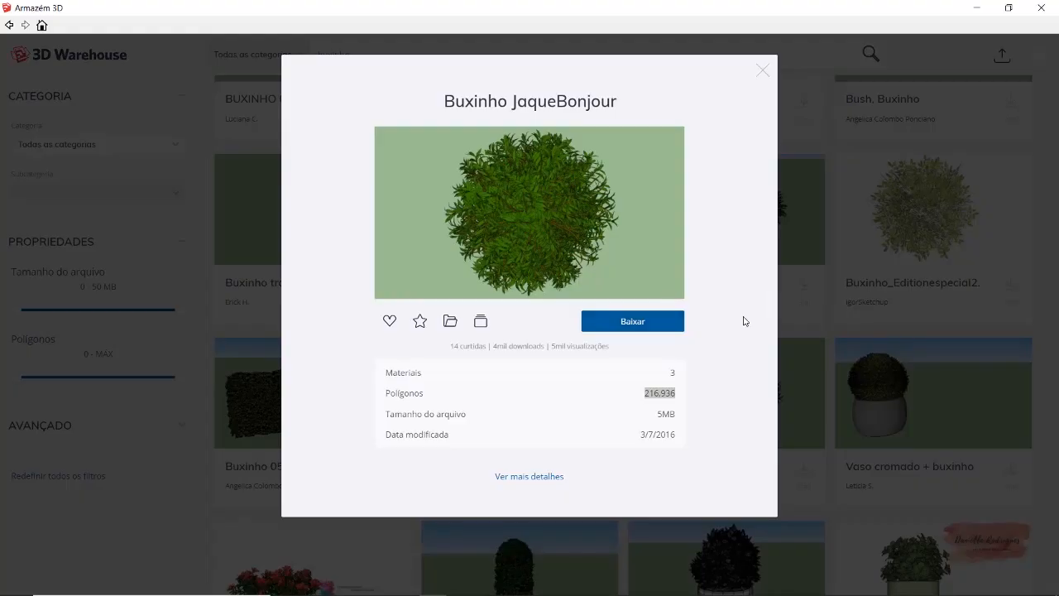
left_click(839, 275)
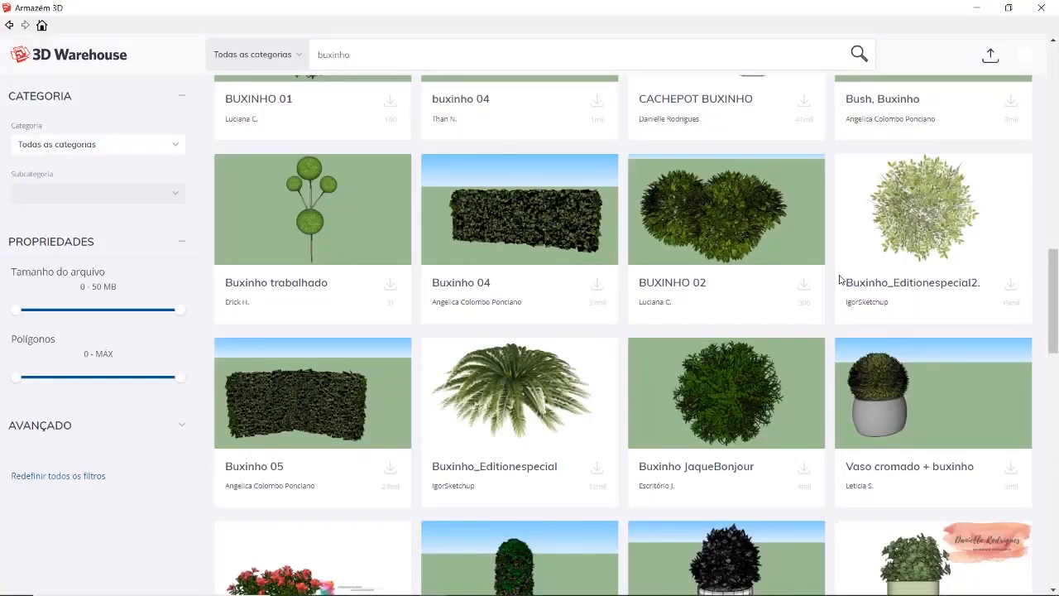
- Check the polygon count of the white-background Buxinho model in the first row of results
scroll(839, 280, "up", 10)
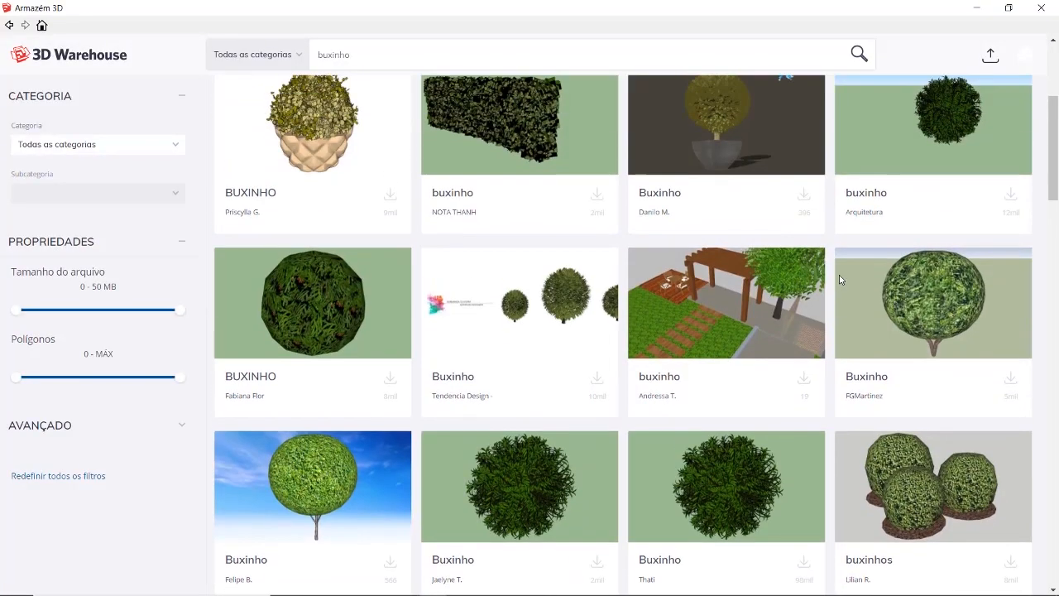
scroll(839, 279, "up", 3)
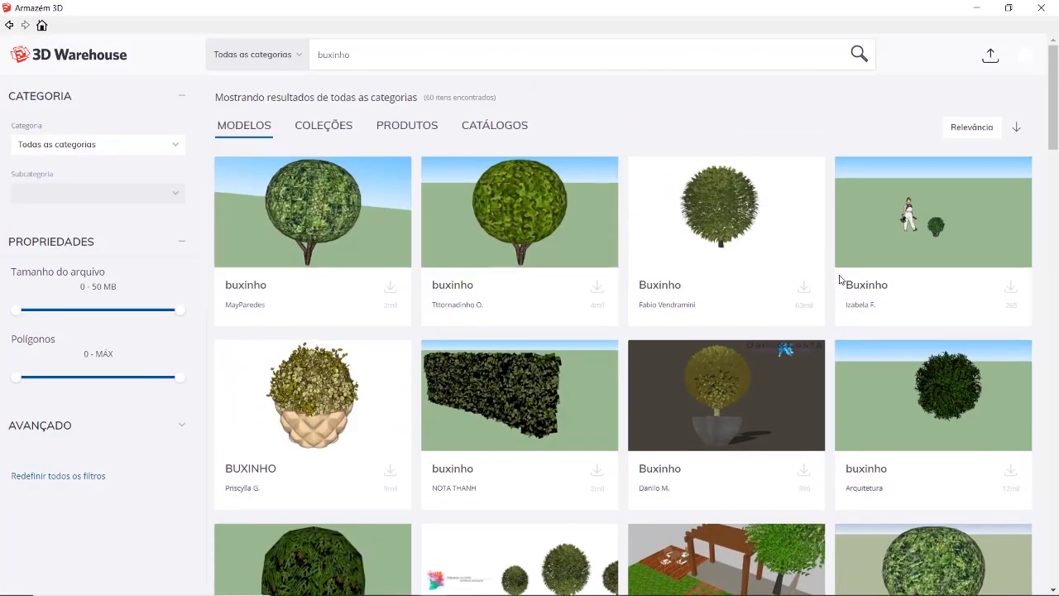
left_click(739, 224)
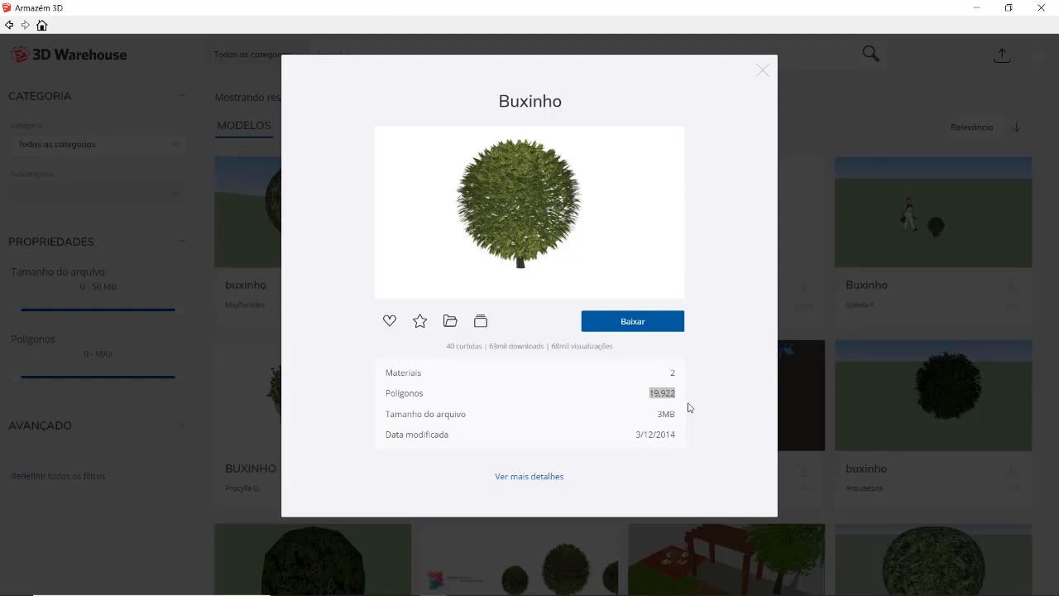
left_click(812, 334)
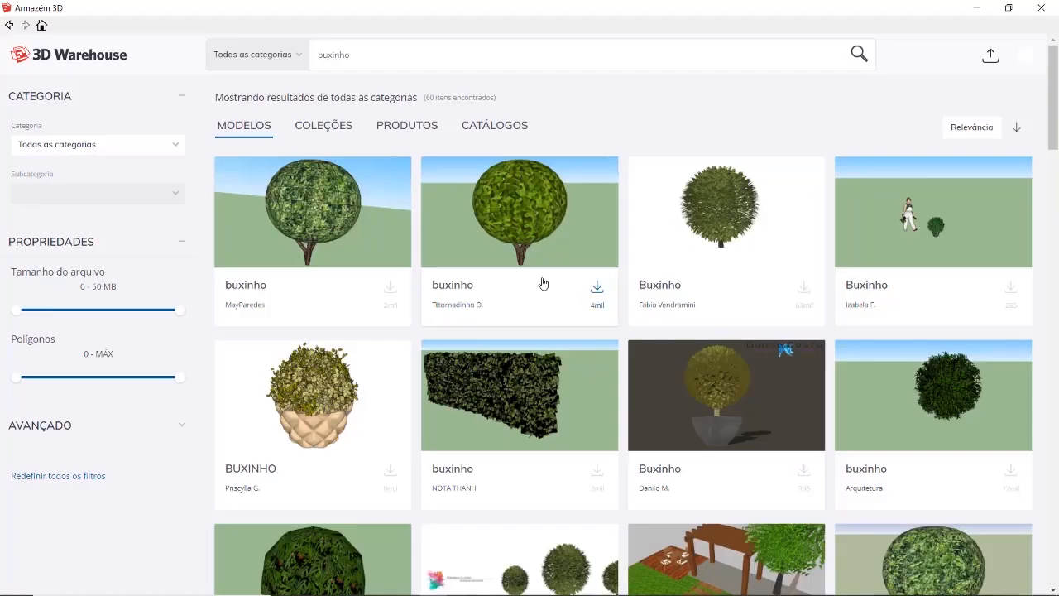
- Check the details of the first buxinho tree in the results and of the dark faceted BUXINHO model
scroll(541, 281, "down", 3)
scroll(536, 300, "up", 3)
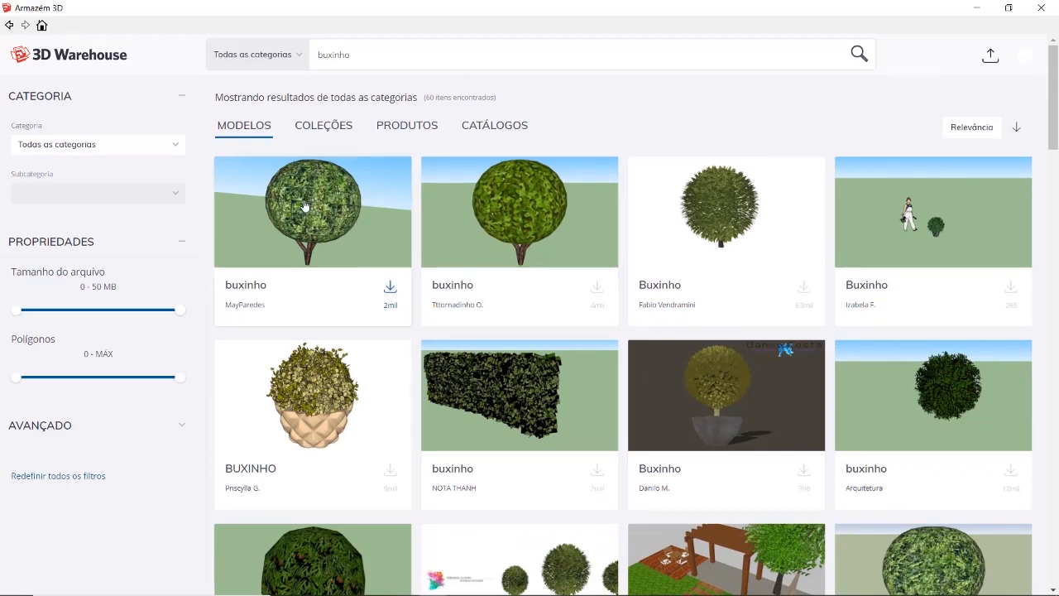
left_click(330, 210)
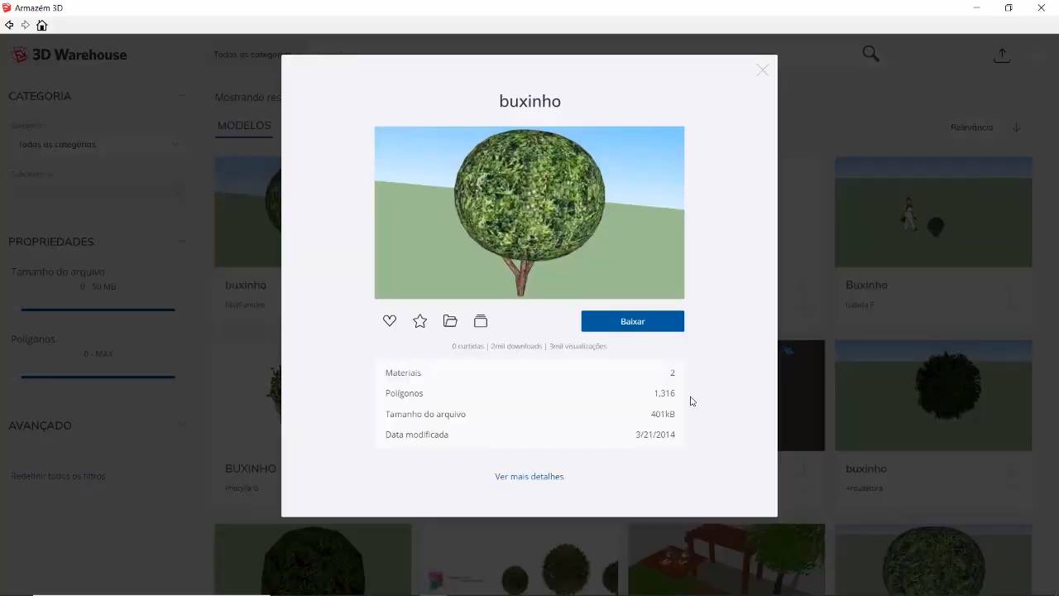
left_click(842, 421)
scroll(842, 421, "down", 2)
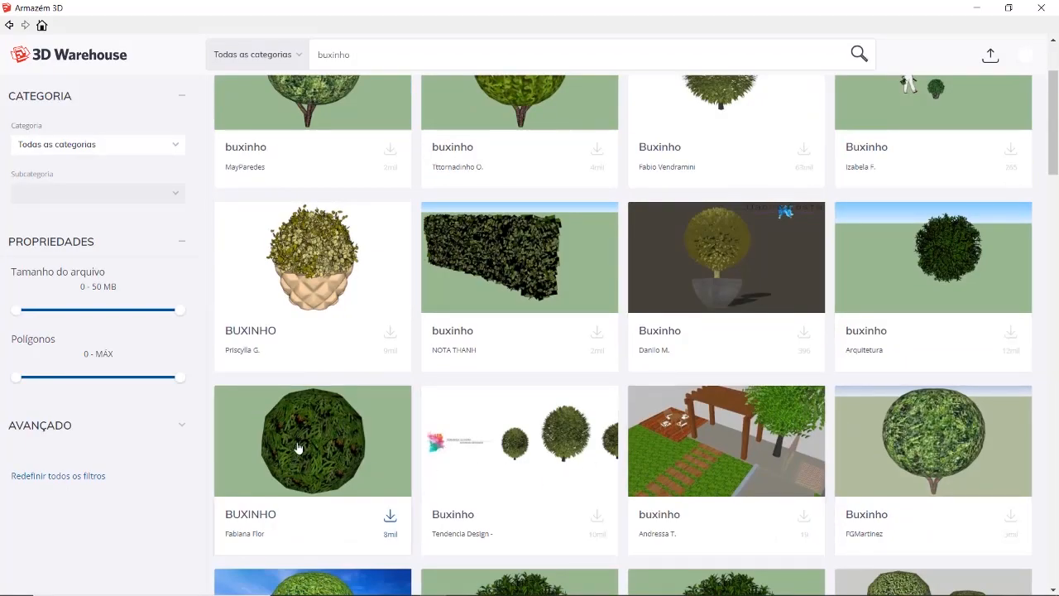
left_click(347, 432)
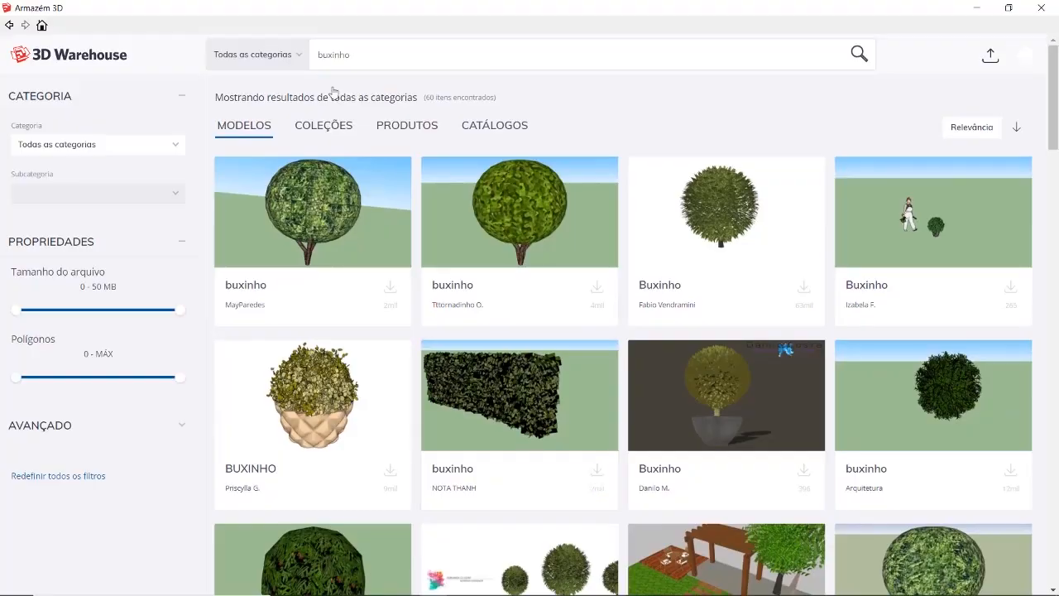
- Search all 3D Warehouse categories for "agave 2d"
double_click(320, 53)
type("agave 2d")
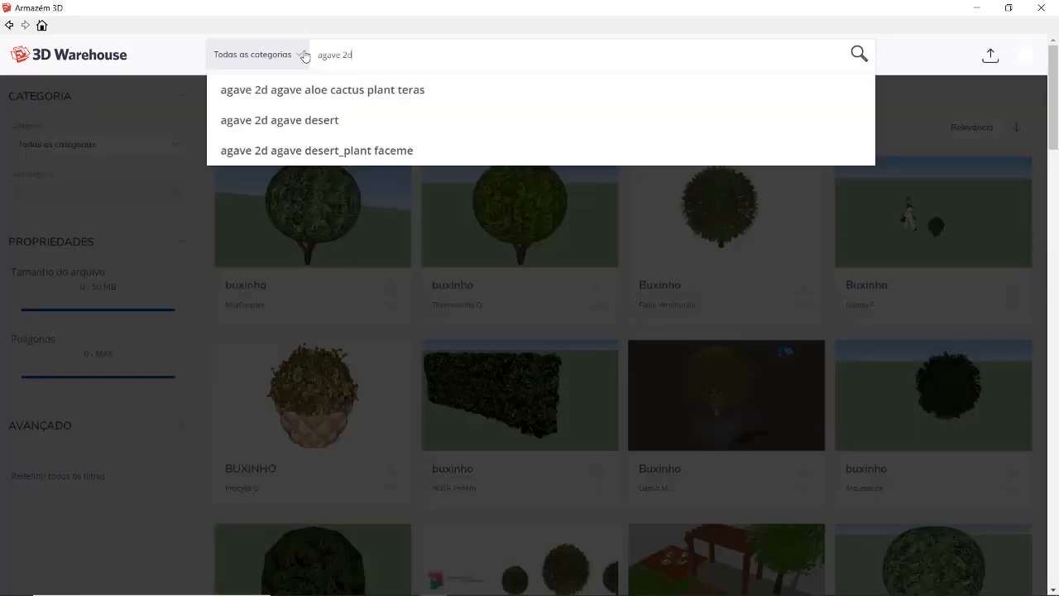
key("Return")
- Find the Cows Horn Agave model in the results and load it directly into the SketchUp model
scroll(307, 84, "down", 10)
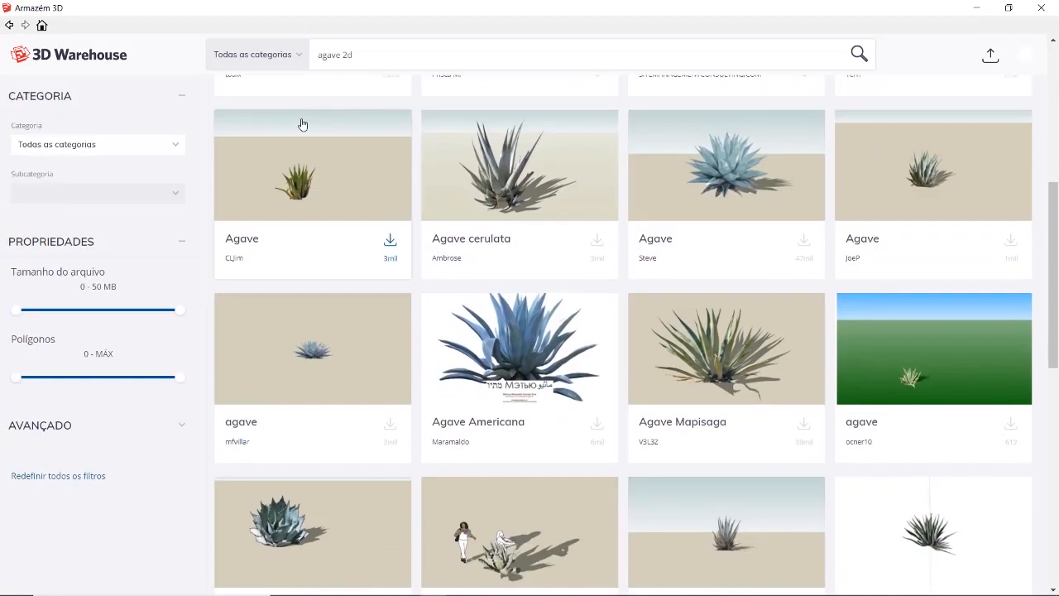
left_click(608, 398)
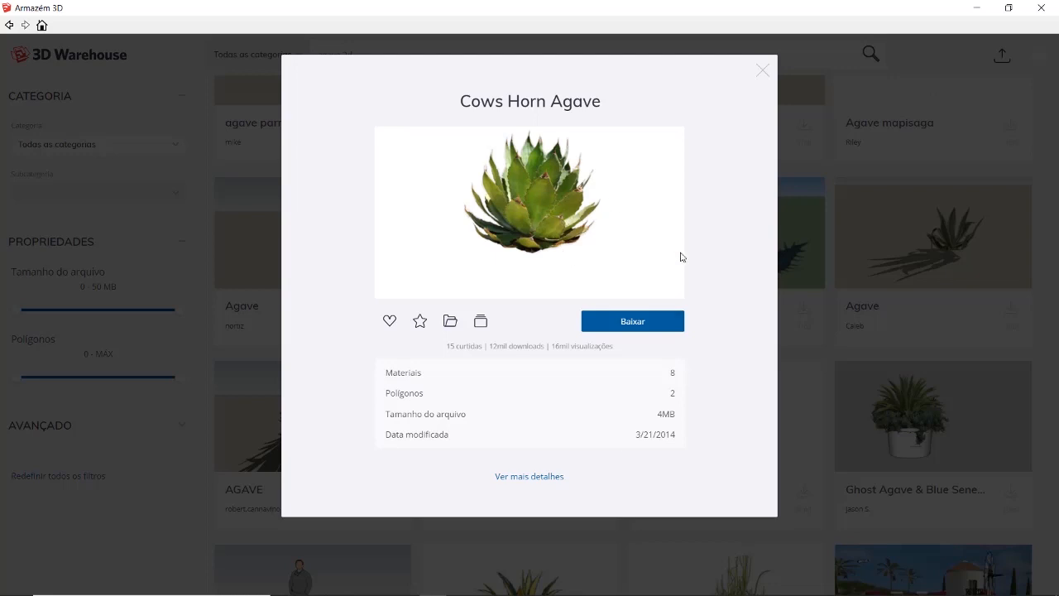
left_click(650, 322)
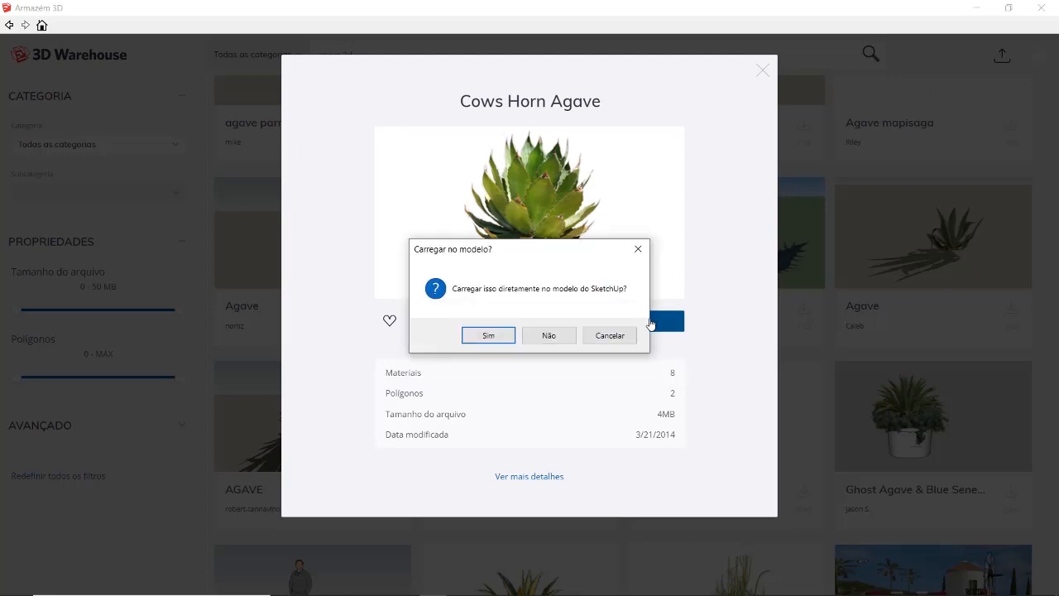
left_click(500, 334)
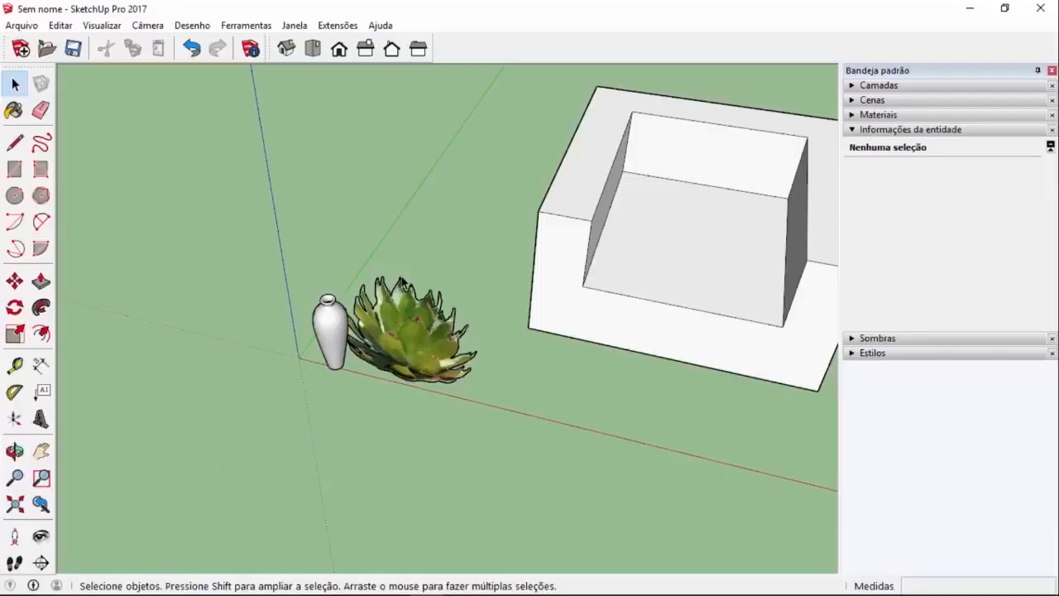
- Inspect the imported agave beside the vase from the front and edge-on
middle_click_drag(372, 304, 143, 264)
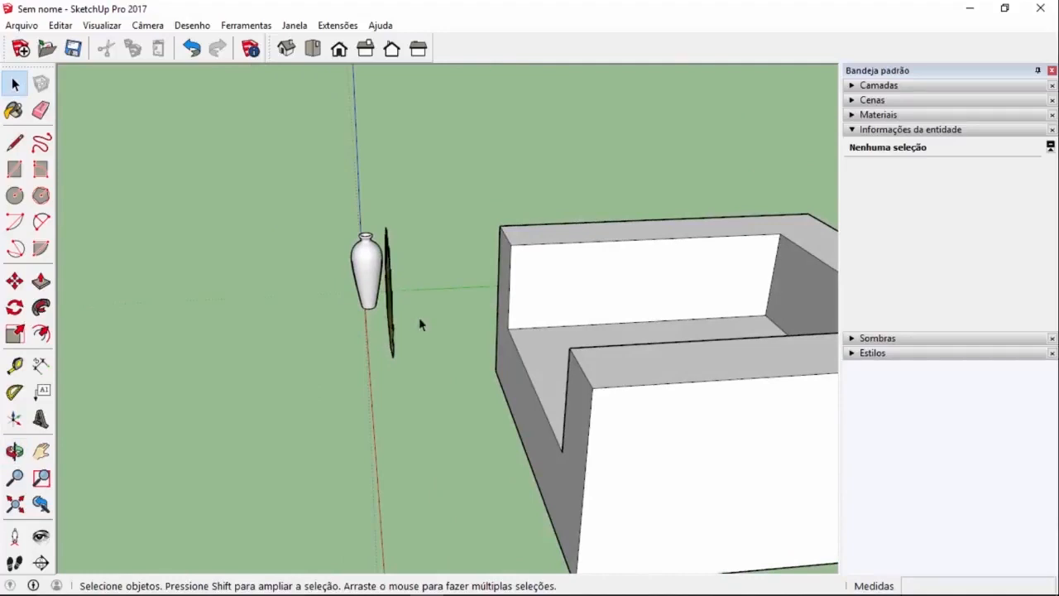
middle_click_drag(490, 307, 499, 342)
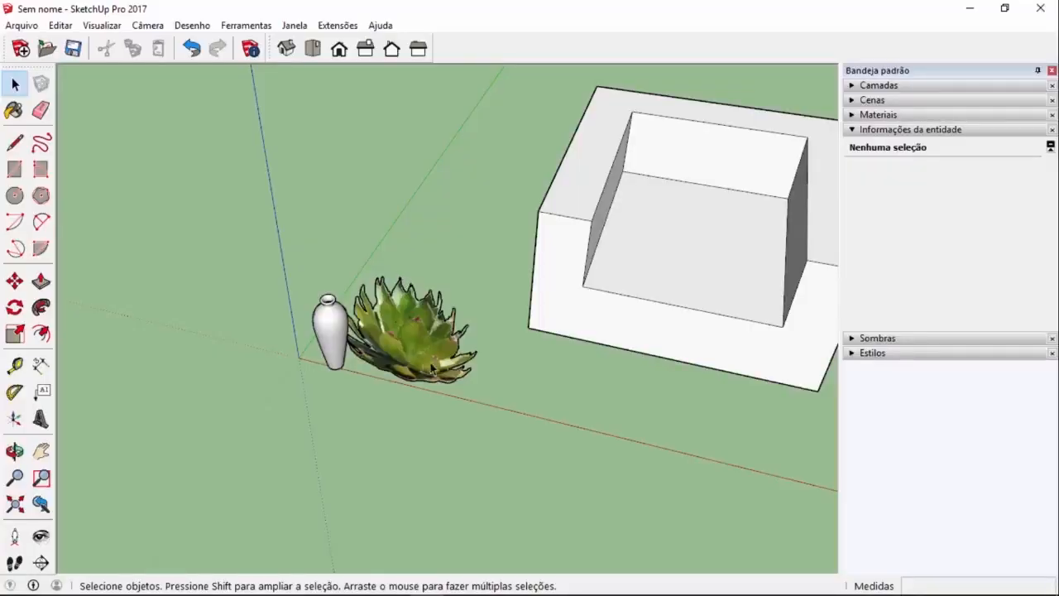
middle_click_drag(432, 369, 491, 303)
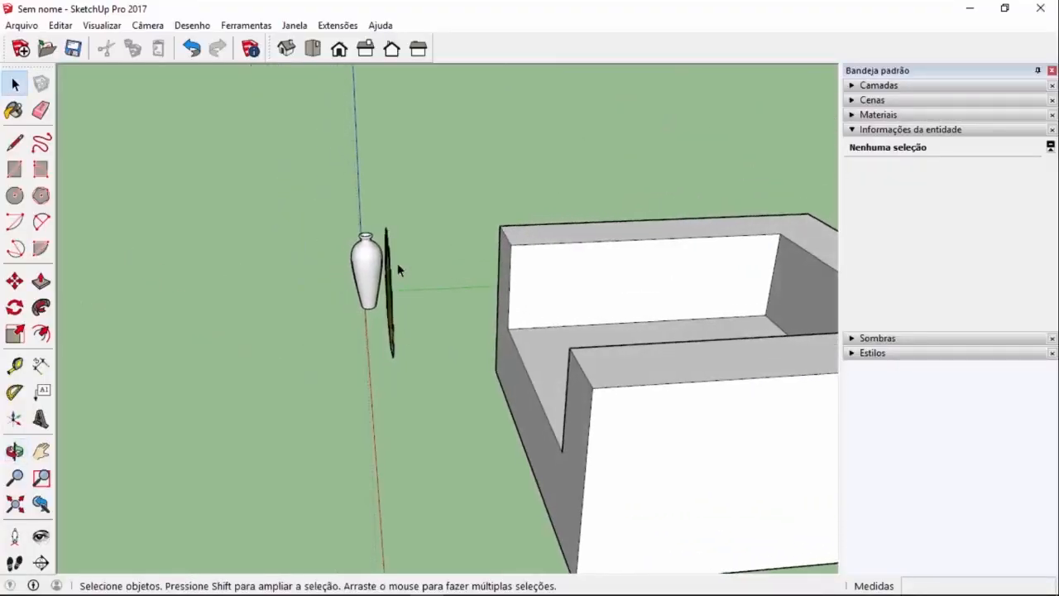
- Open 3D Warehouse from SketchUp and search for "arvore 2d"
left_click(294, 25)
left_click(204, 138)
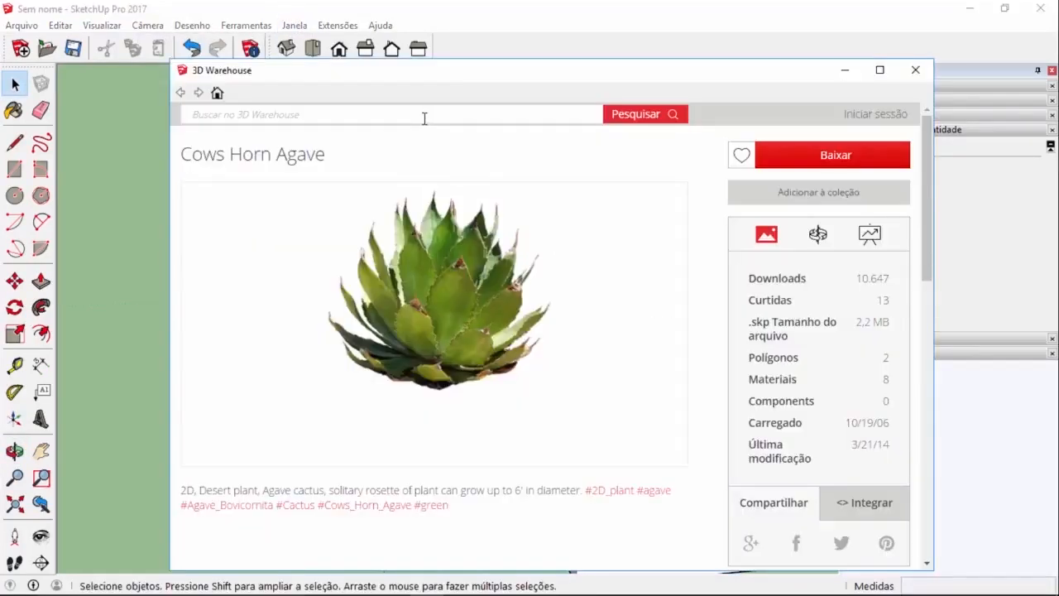
type("arv")
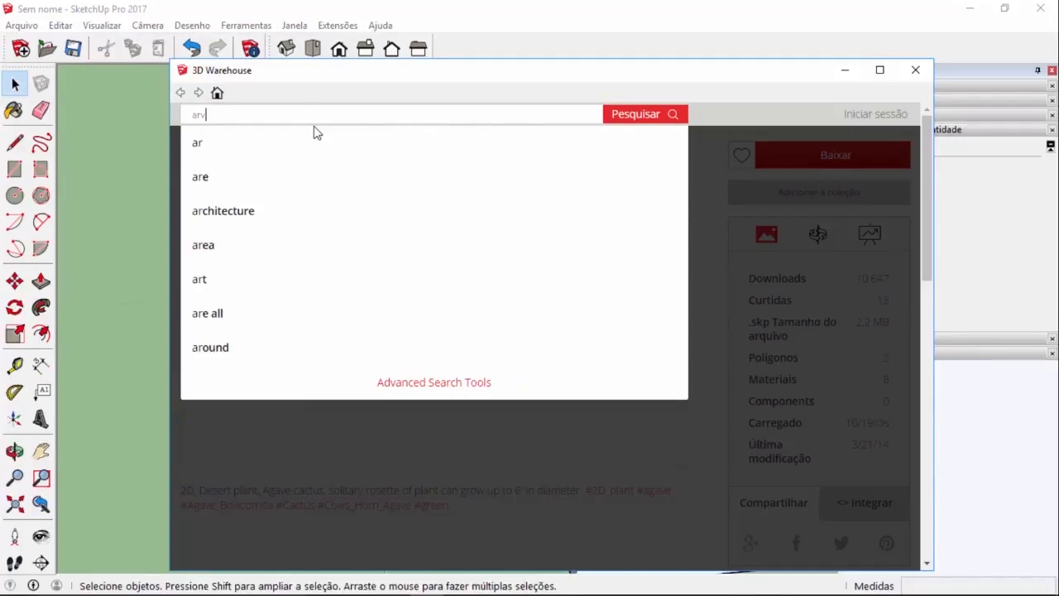
type("ore 2d")
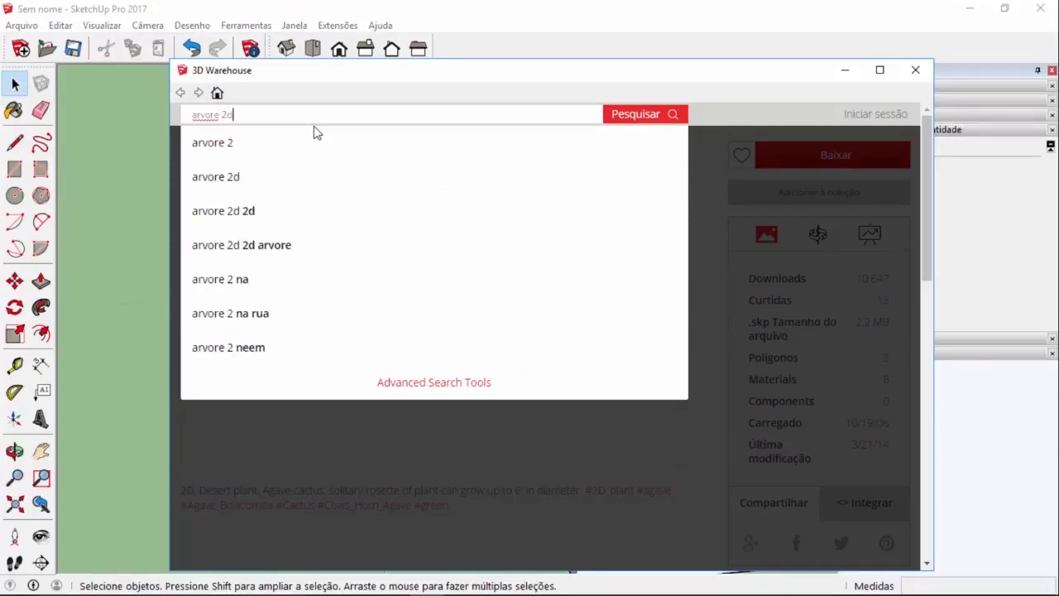
key("Return")
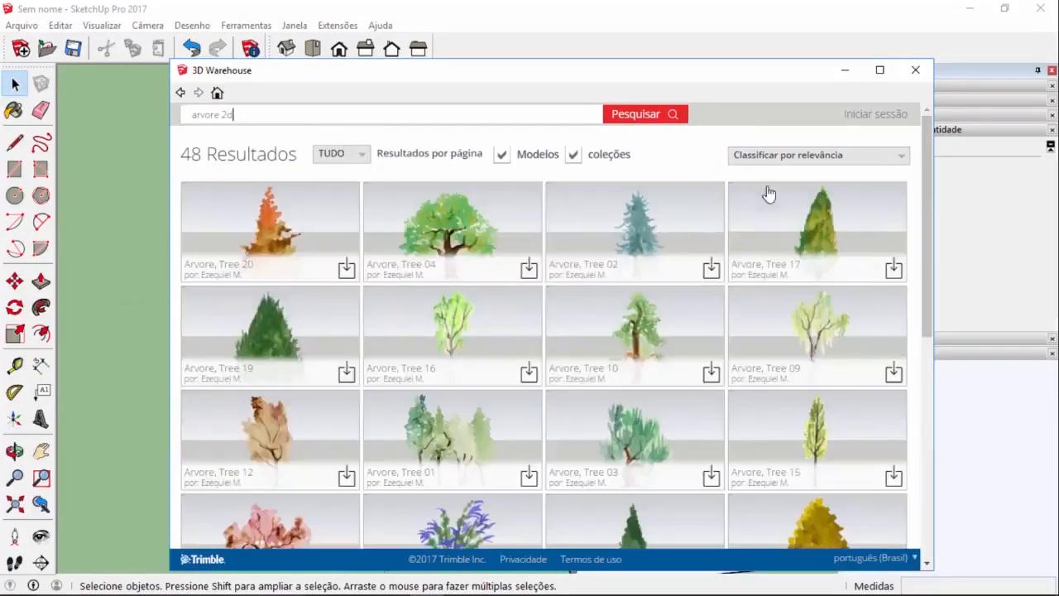
- Find the Arvore 2D model among the results and load it into the model near the vase and armchair
scroll(669, 240, "down", 3)
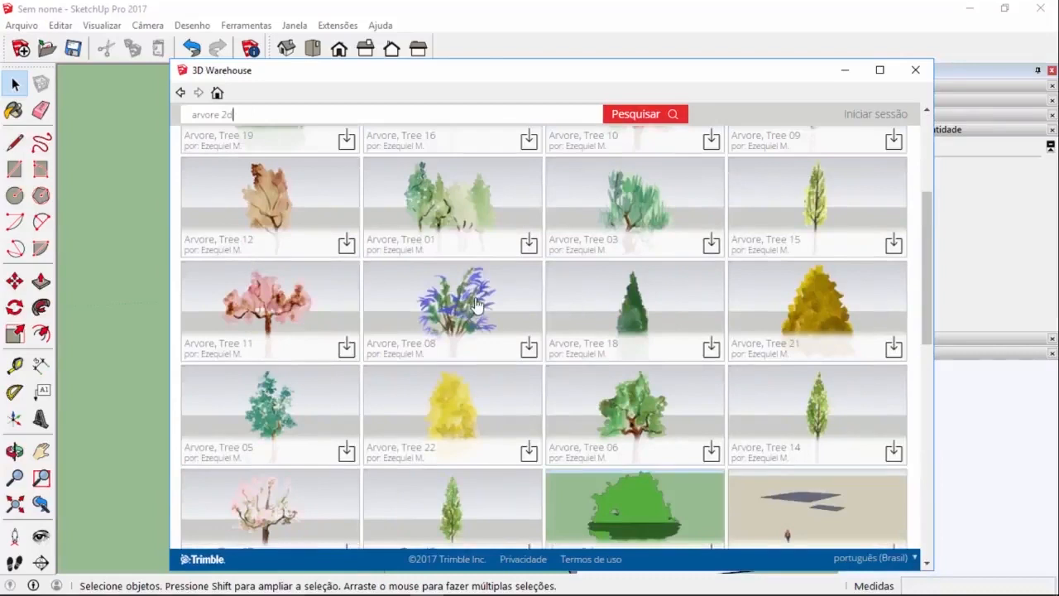
scroll(474, 303, "down", 3)
scroll(475, 303, "down", 1)
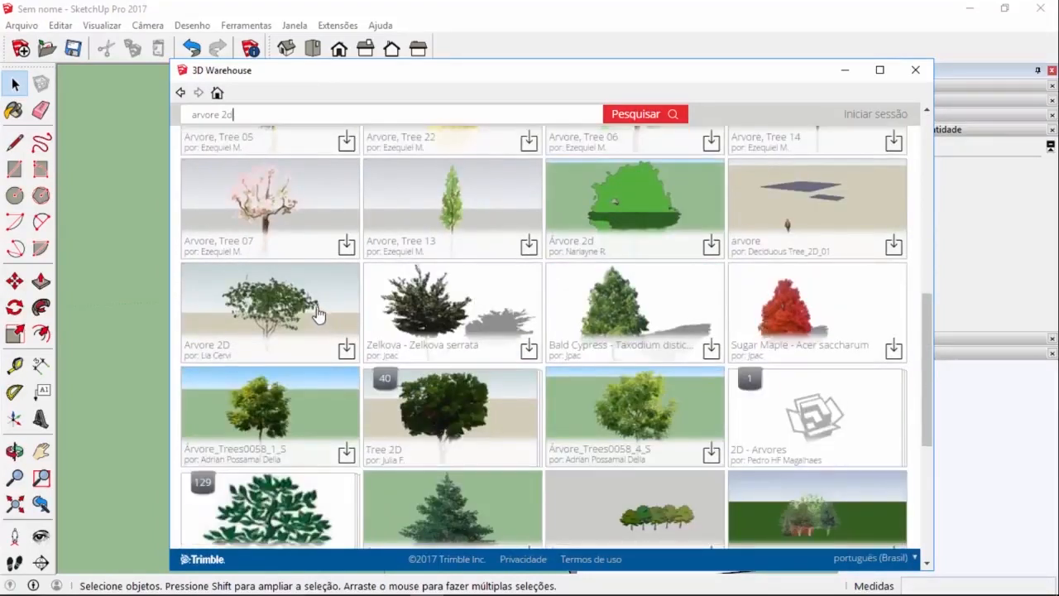
left_click(345, 351)
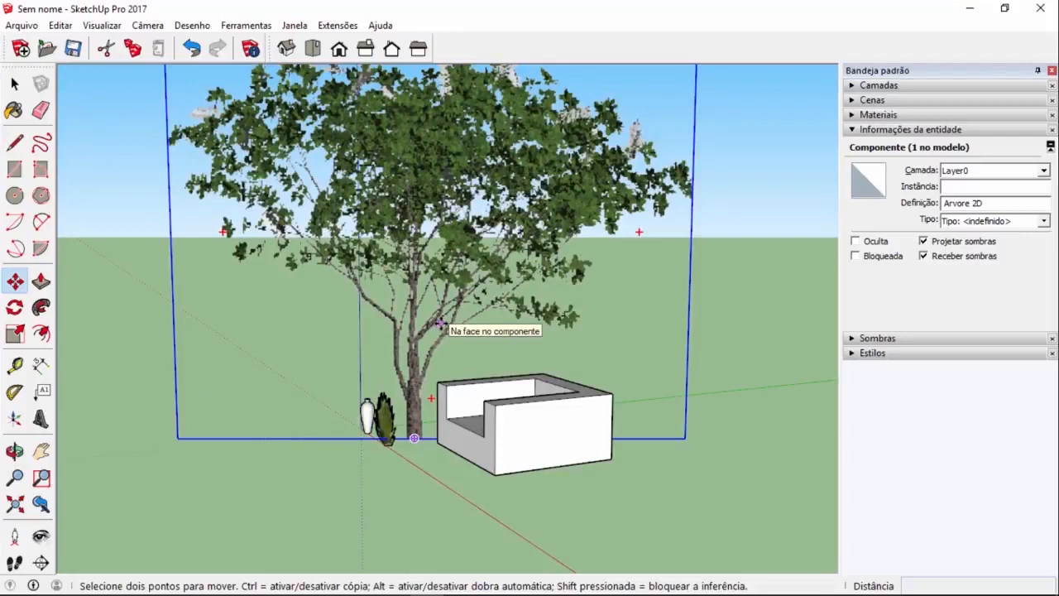
- Inspect how the Arvore 2D component faces the camera from different sides and from above
middle_click_drag(658, 280, 264, 361)
scroll(302, 374, "down", 3)
middle_click_drag(366, 382, 654, 281)
middle_click_drag(426, 337, 362, 359)
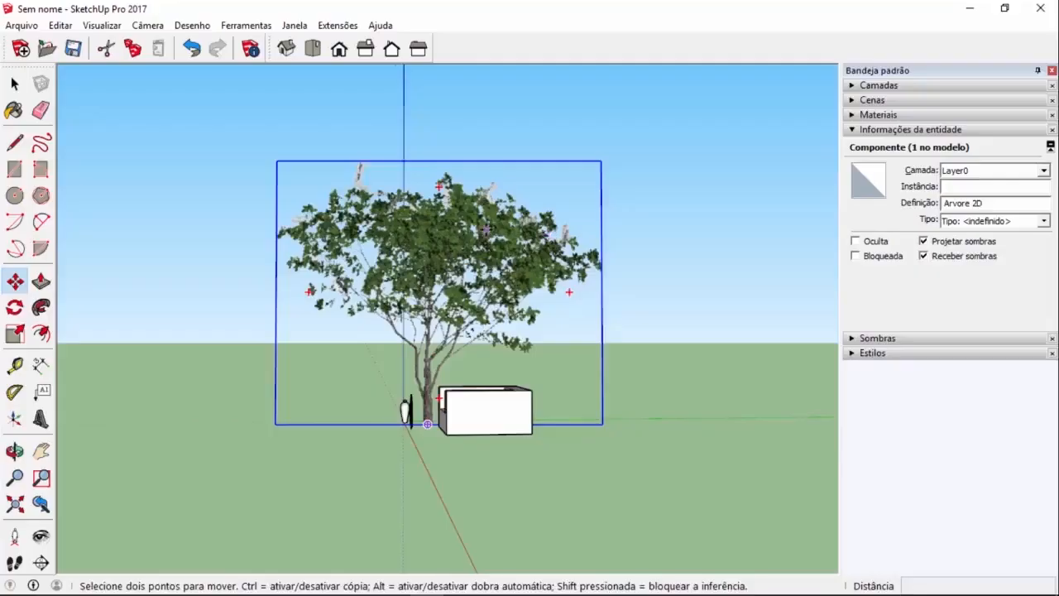
middle_click_drag(427, 424, 454, 488)
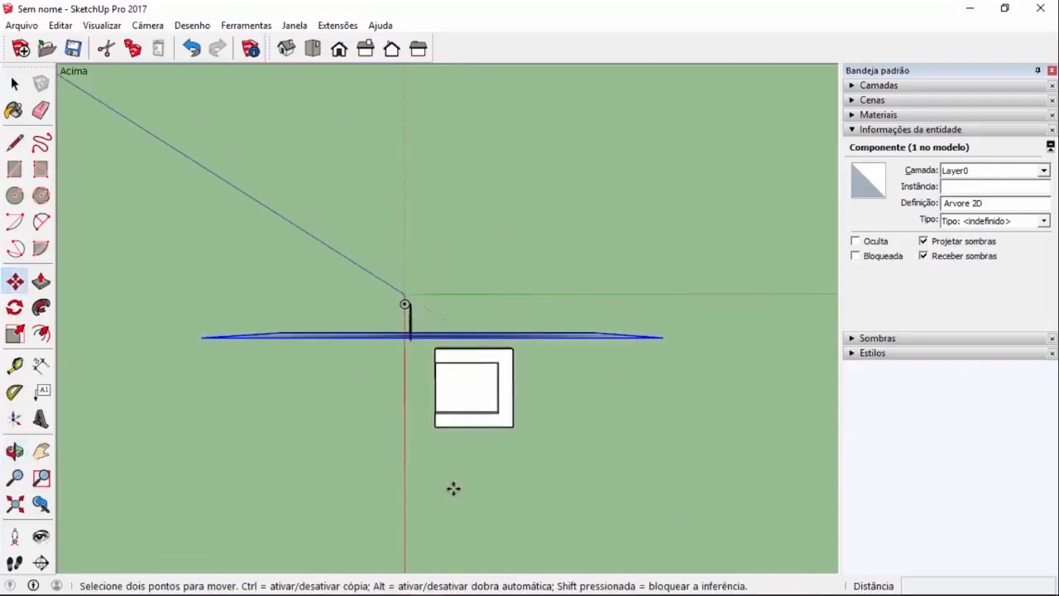
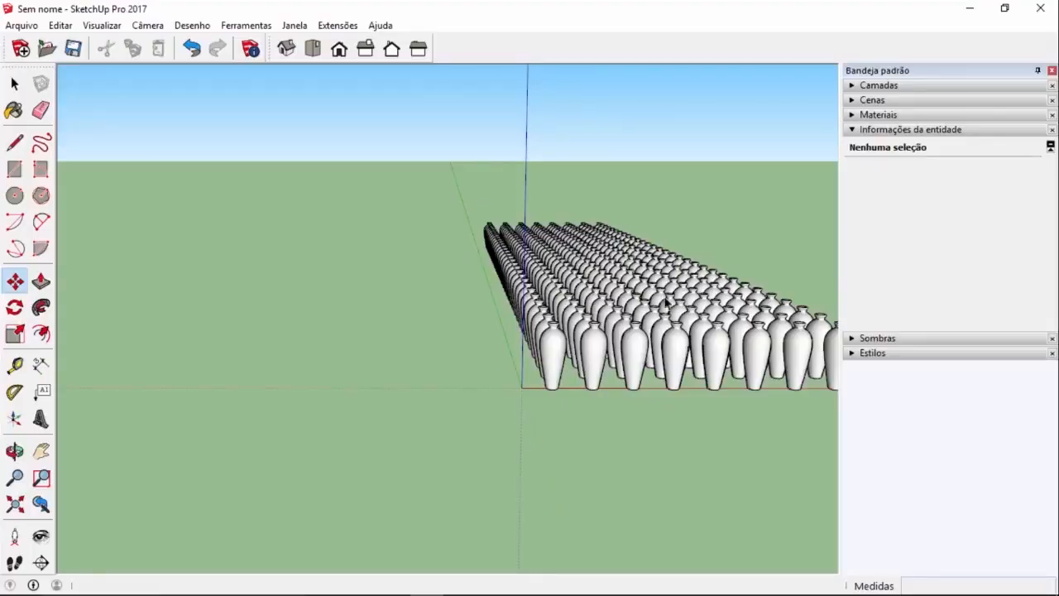
- Examine the rows of vase copies from several angles and at close range to check how they display
key("space")
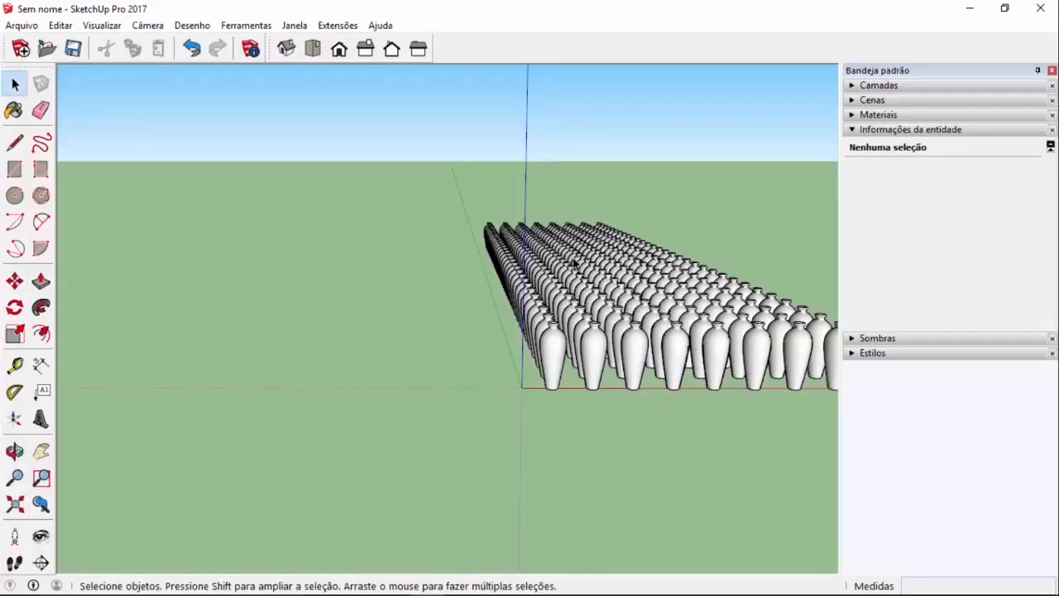
key("o")
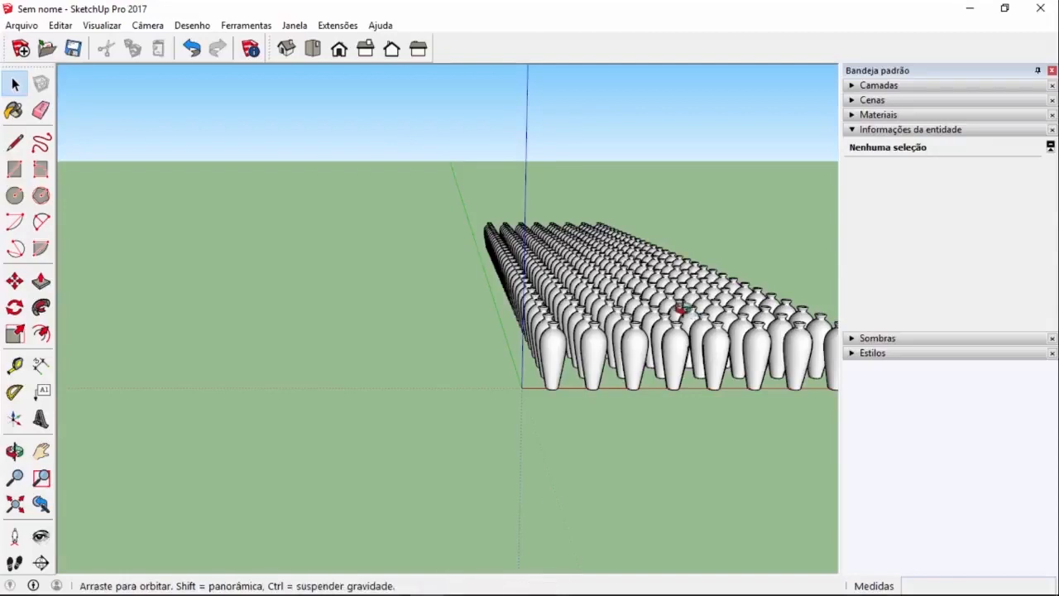
left_click_drag(561, 357, 537, 370)
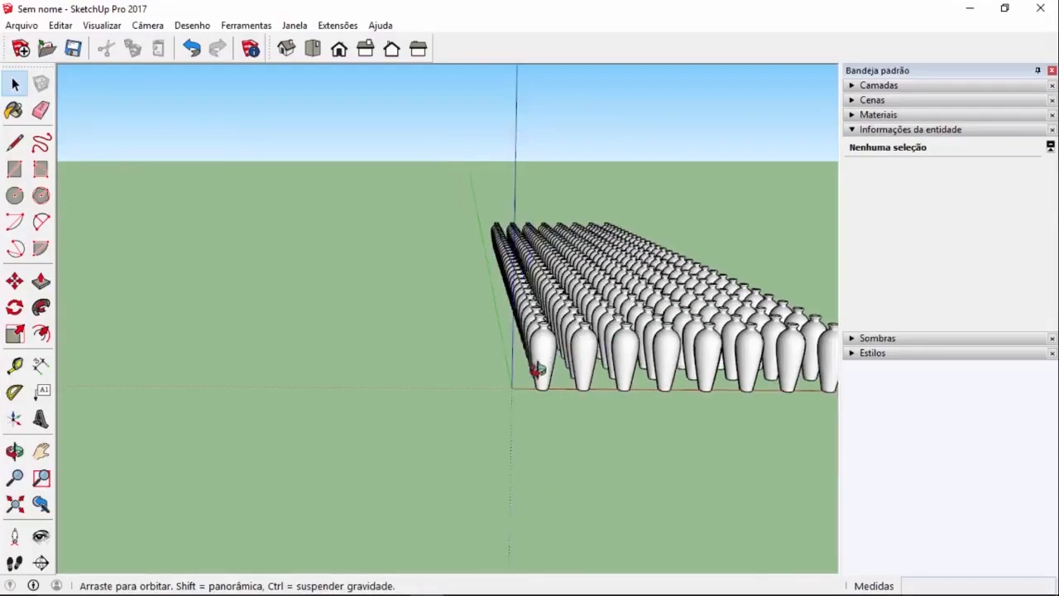
left_click_drag(378, 401, 125, 371)
left_click_drag(101, 277, 372, 434)
key("space")
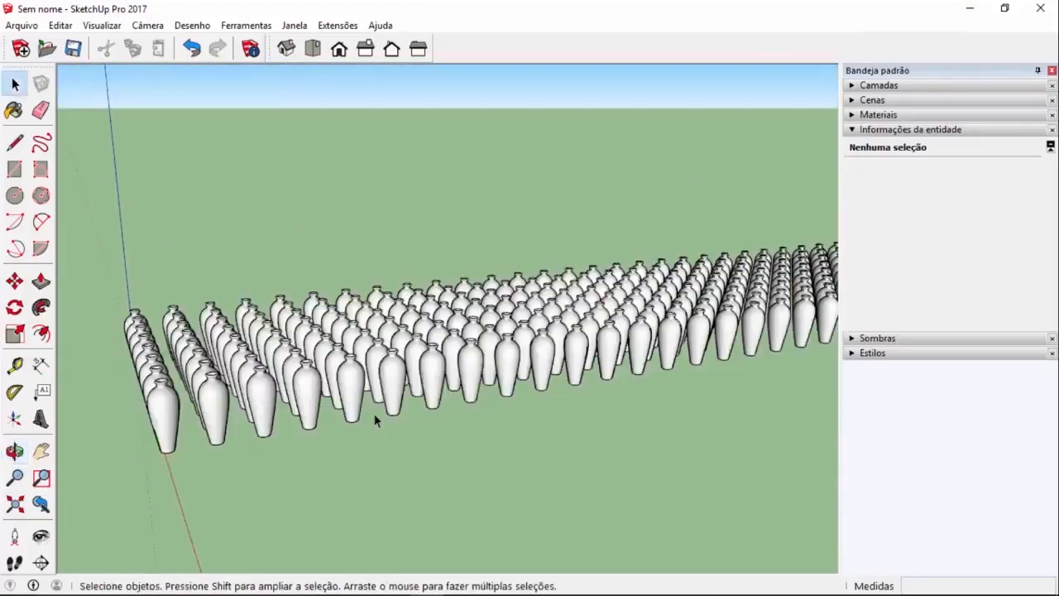
scroll(376, 369, "up", 5)
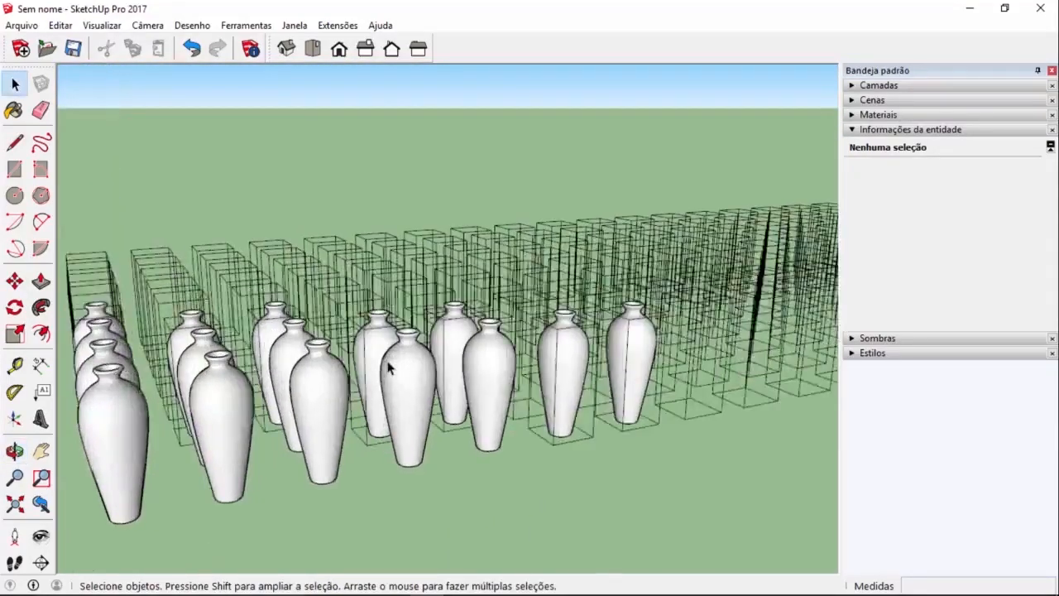
scroll(389, 368, "up", 3)
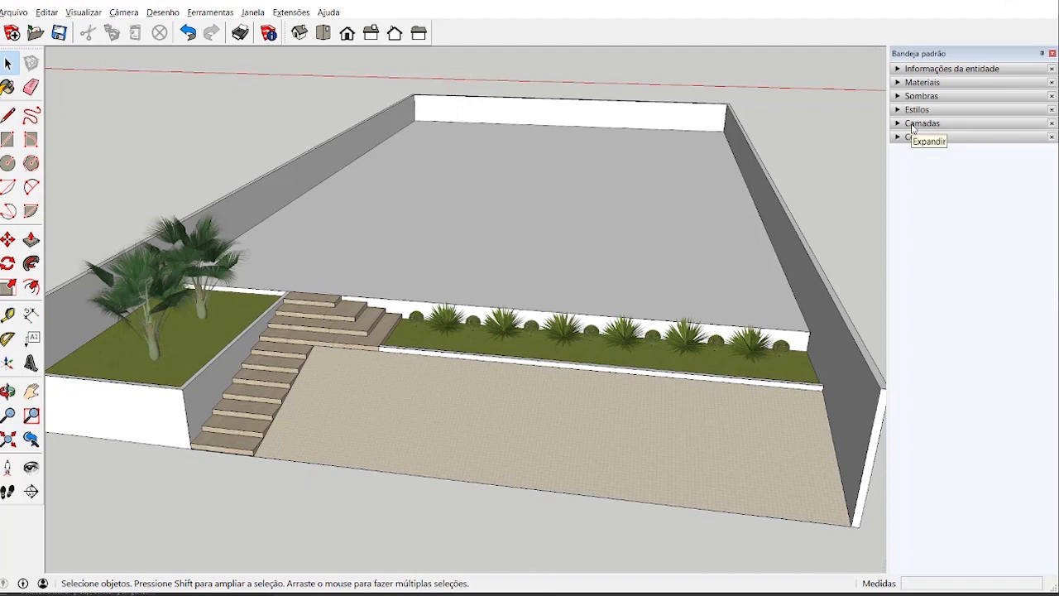
- Check that Camadas is enabled among the sections of the default tray
left_click(253, 12)
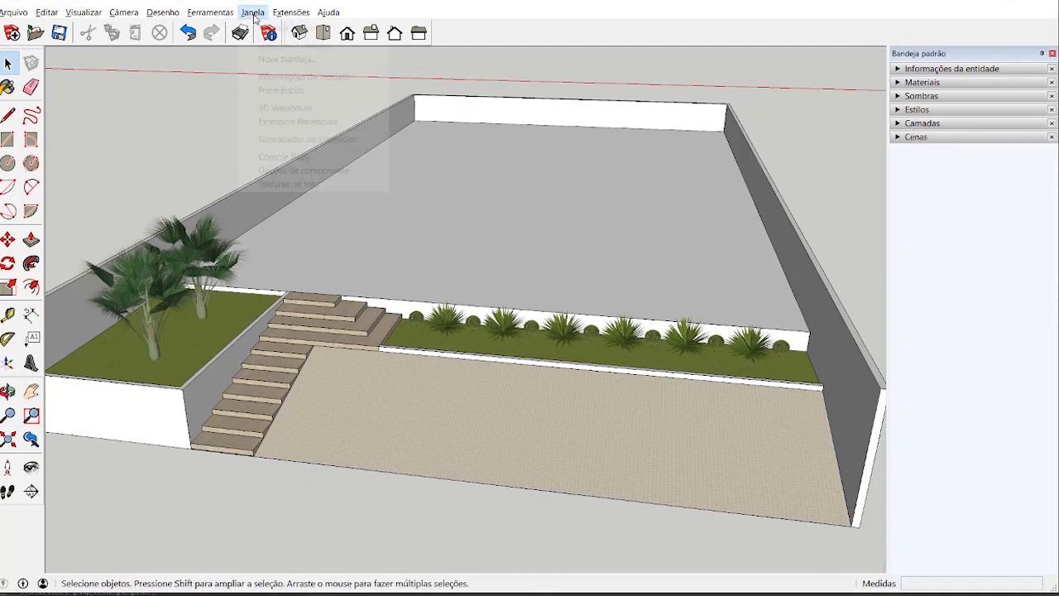
mouse_move(265, 29)
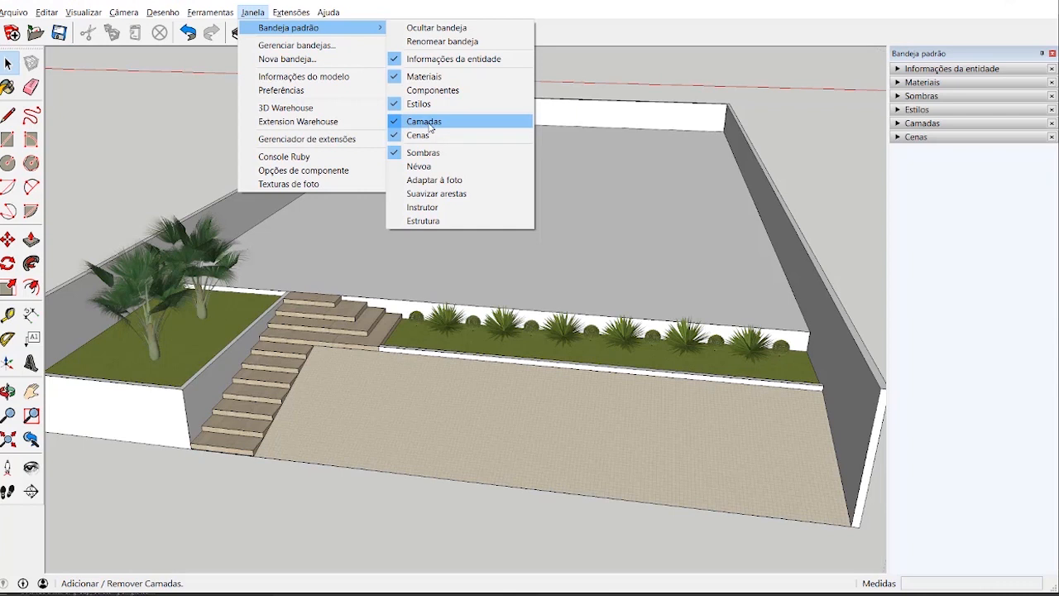
left_click(944, 205)
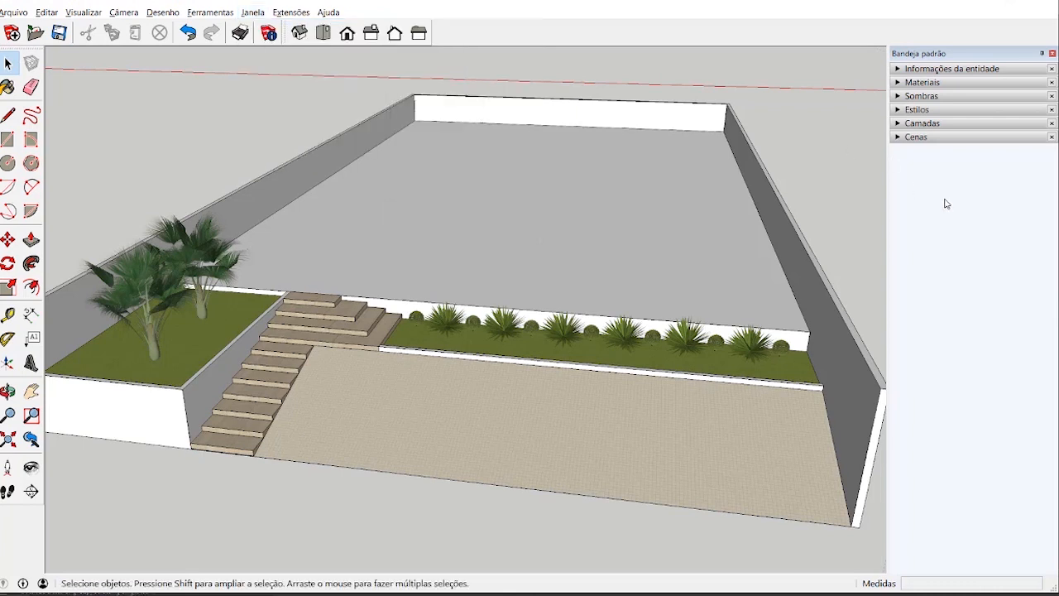
- Delete the Roof, Layer1, 00, vegetação and vegetação lateral fachada layers, moving their contents to the default layer
left_click(940, 124)
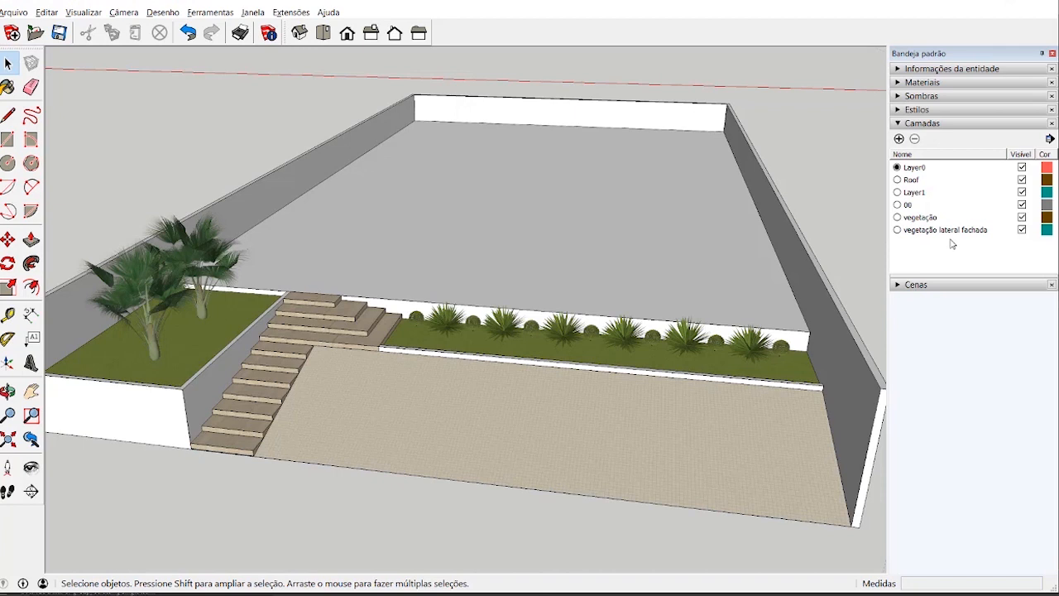
left_click(916, 181)
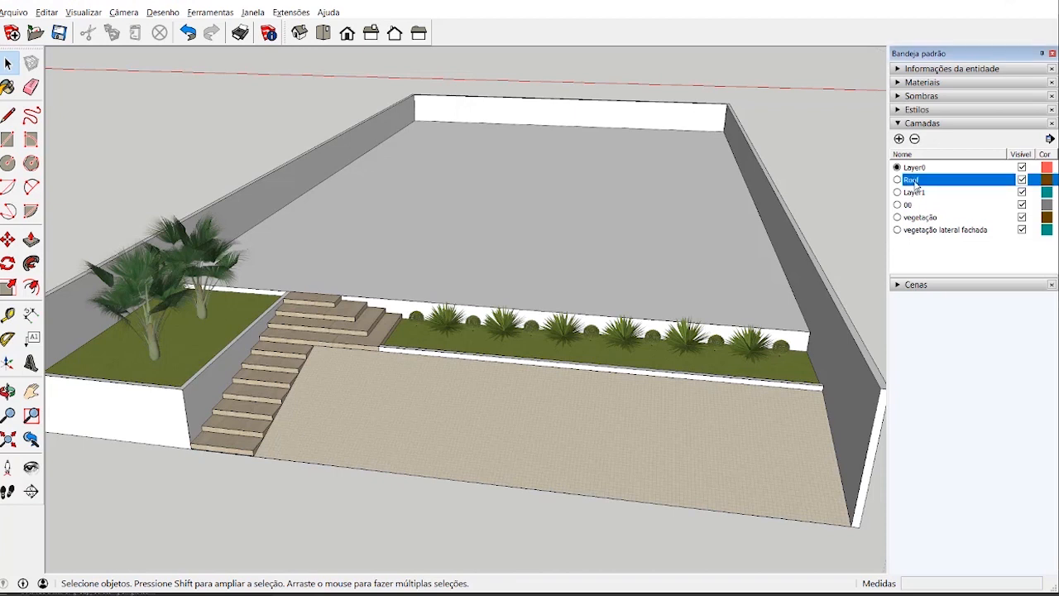
left_click(916, 139)
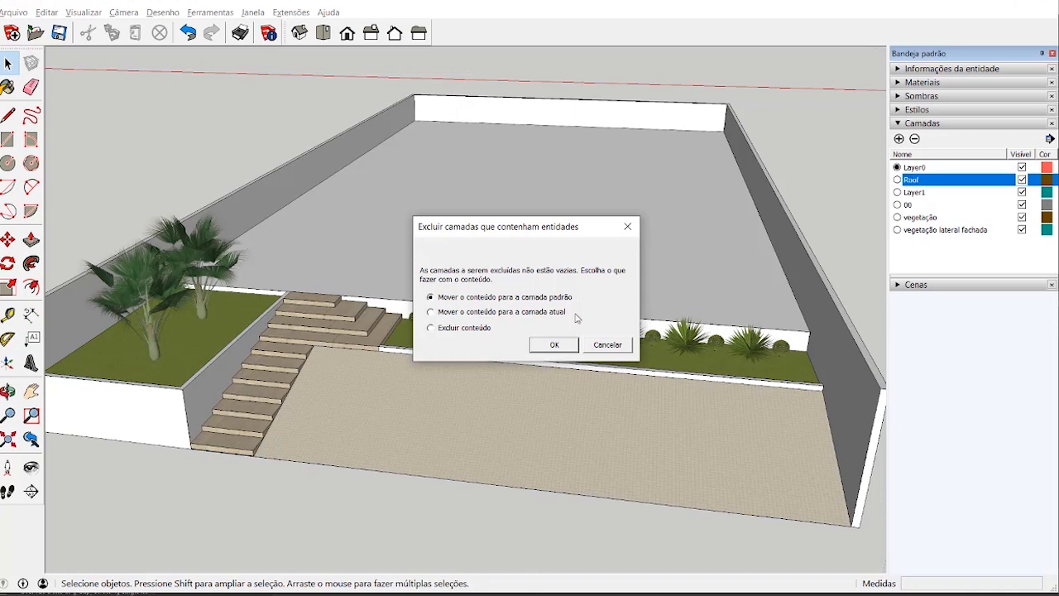
left_click(555, 341)
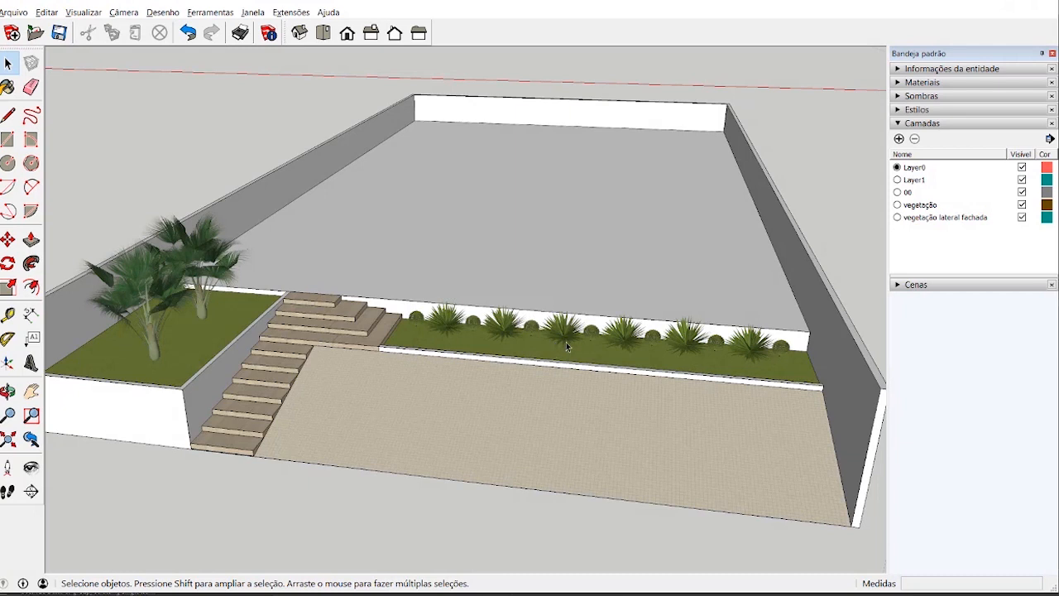
left_click(916, 182)
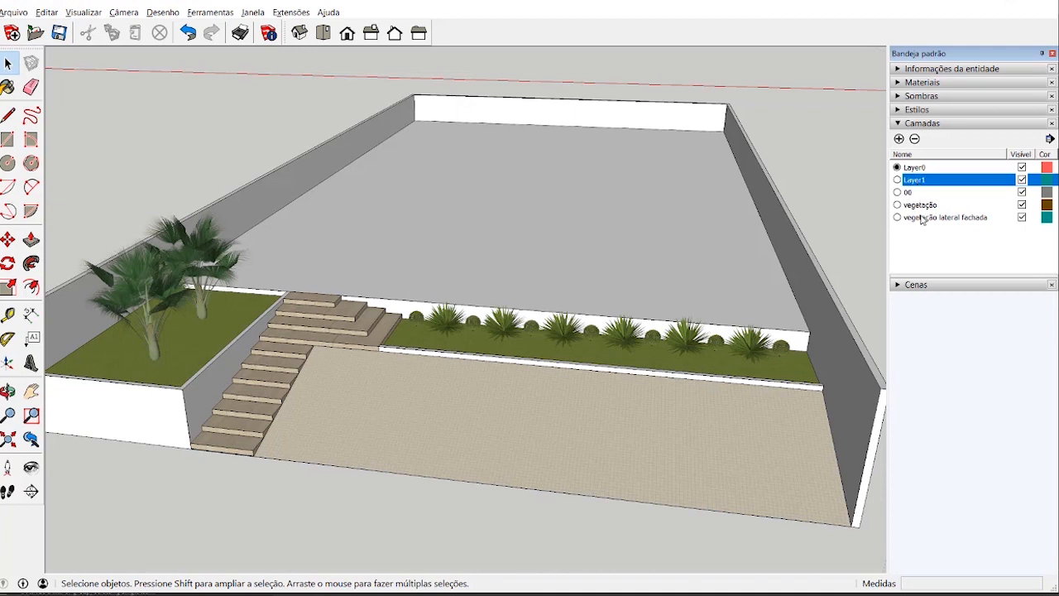
left_click(921, 218, "shift")
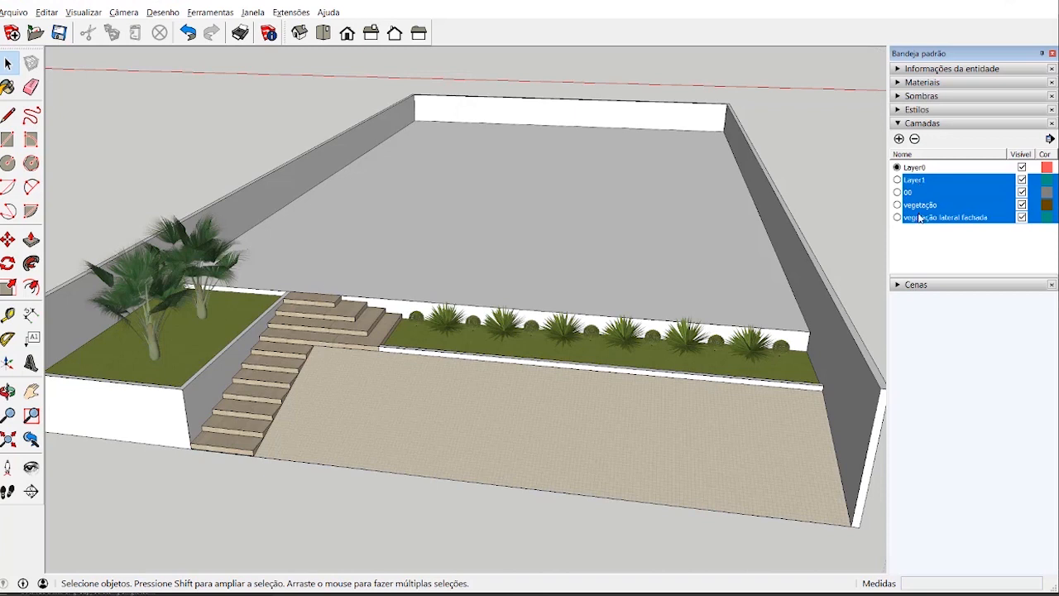
left_click(916, 139)
left_click(557, 348)
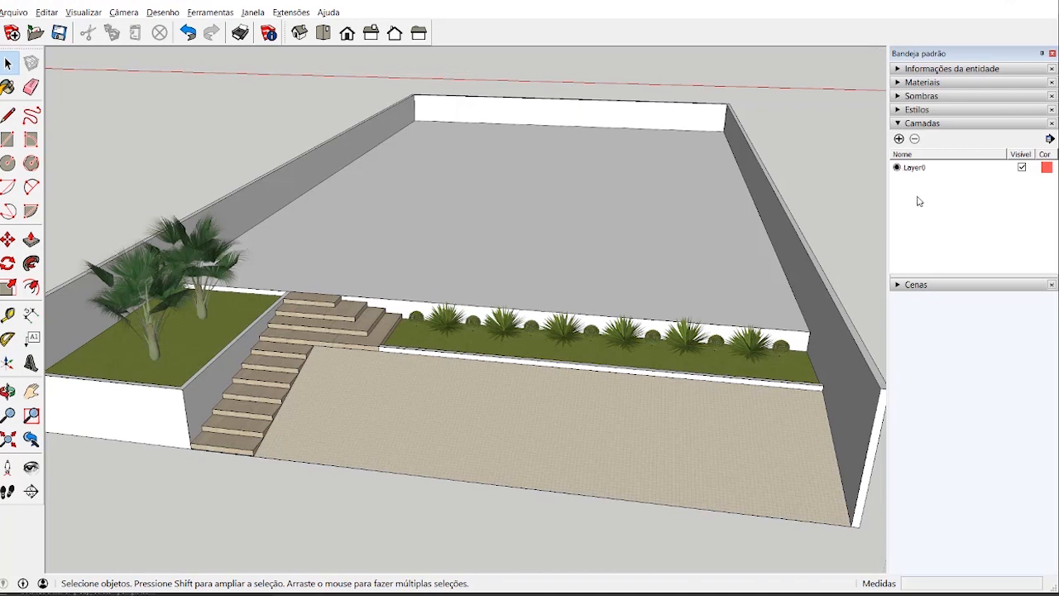
- Create a new layer named "plantas da rampa"
left_click(900, 139)
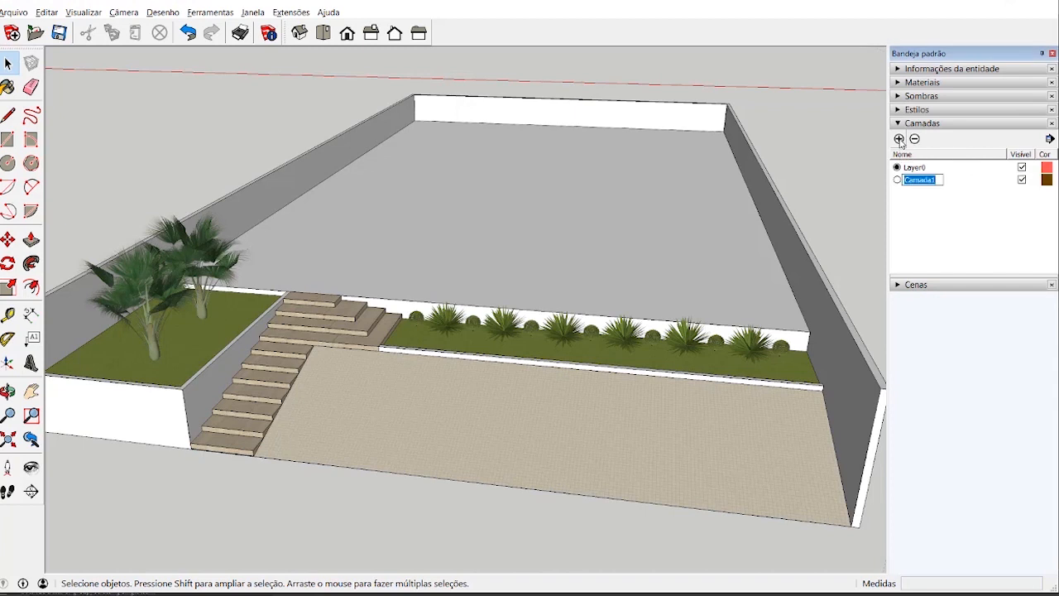
type("plantas da rampa")
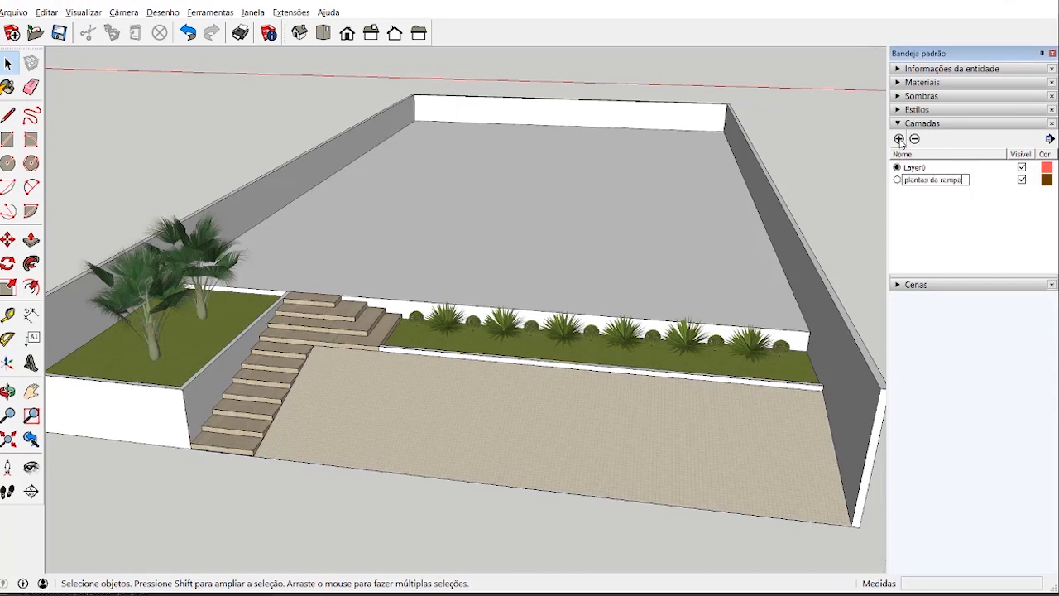
key("Return")
- Select all the plants in the long flower bed beside the stairs and assign them to the plantas da rampa layer
left_click_drag(382, 280, 793, 389)
left_click_drag(815, 393, 815, 393)
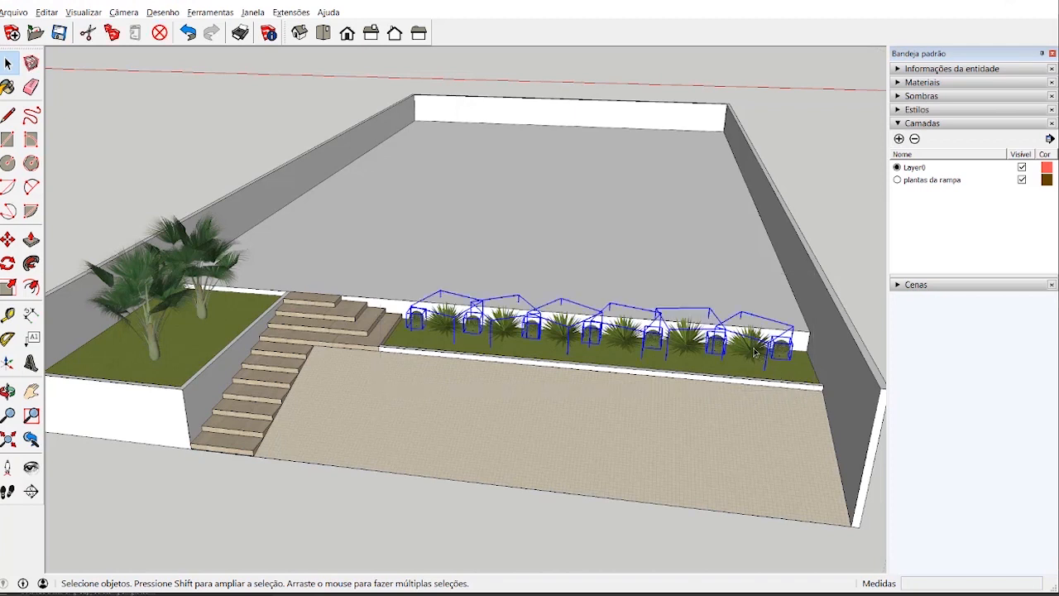
right_click(750, 348)
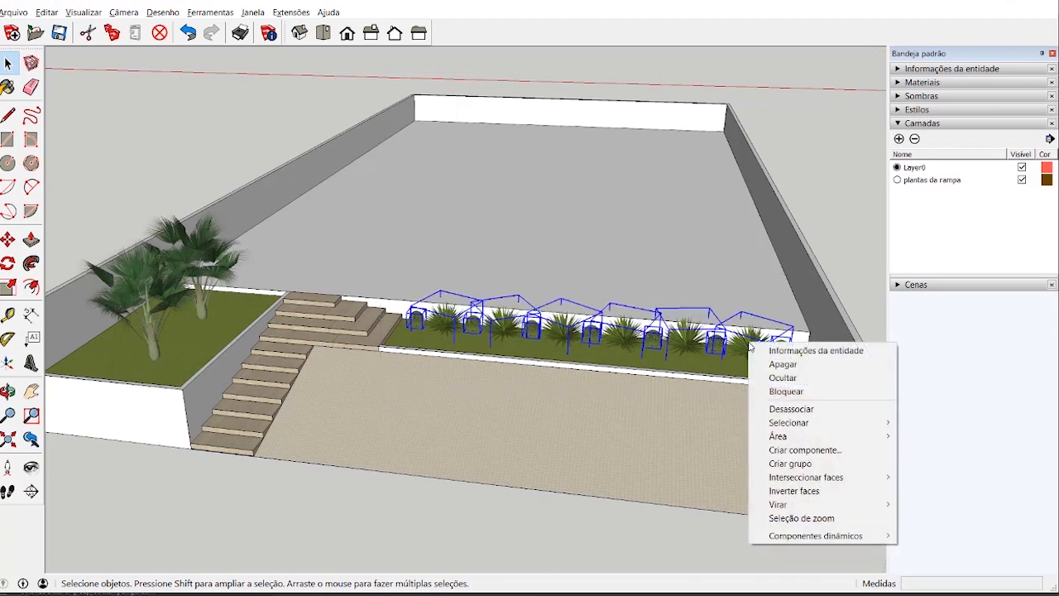
left_click(858, 357)
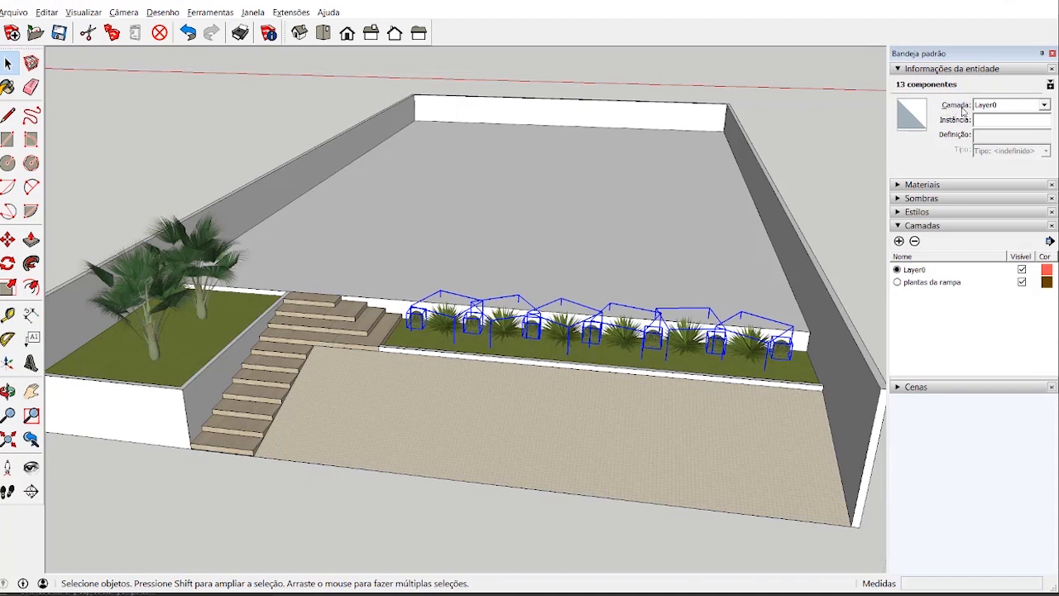
left_click(1044, 106)
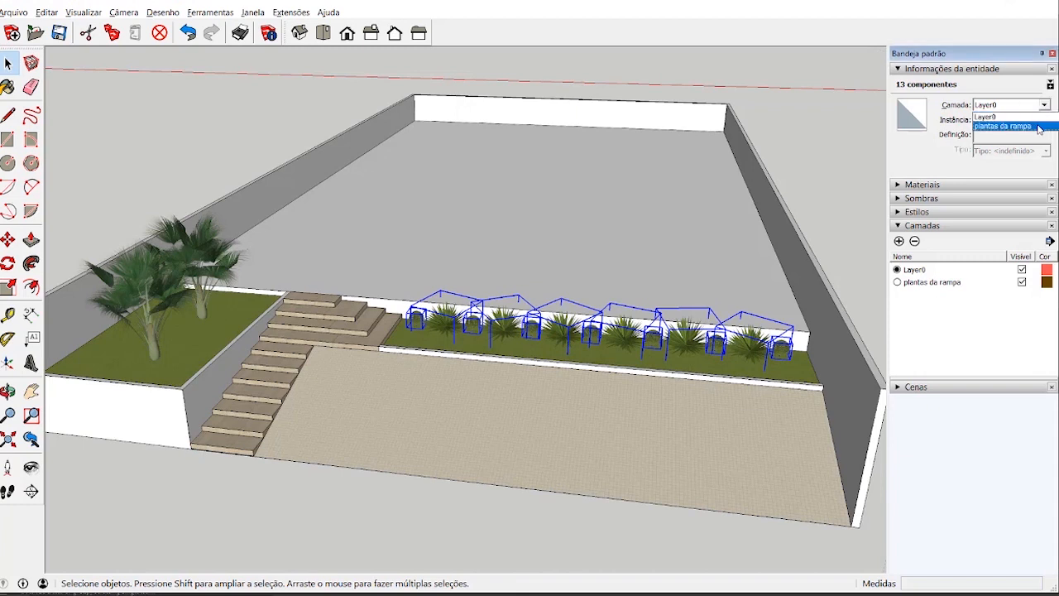
left_click(1039, 128)
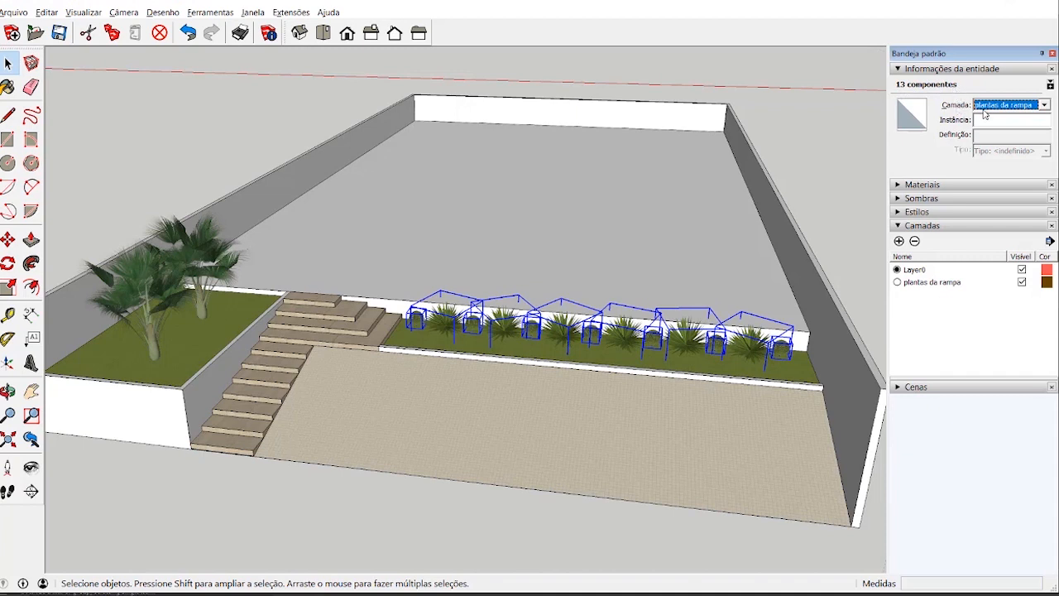
left_click(953, 71)
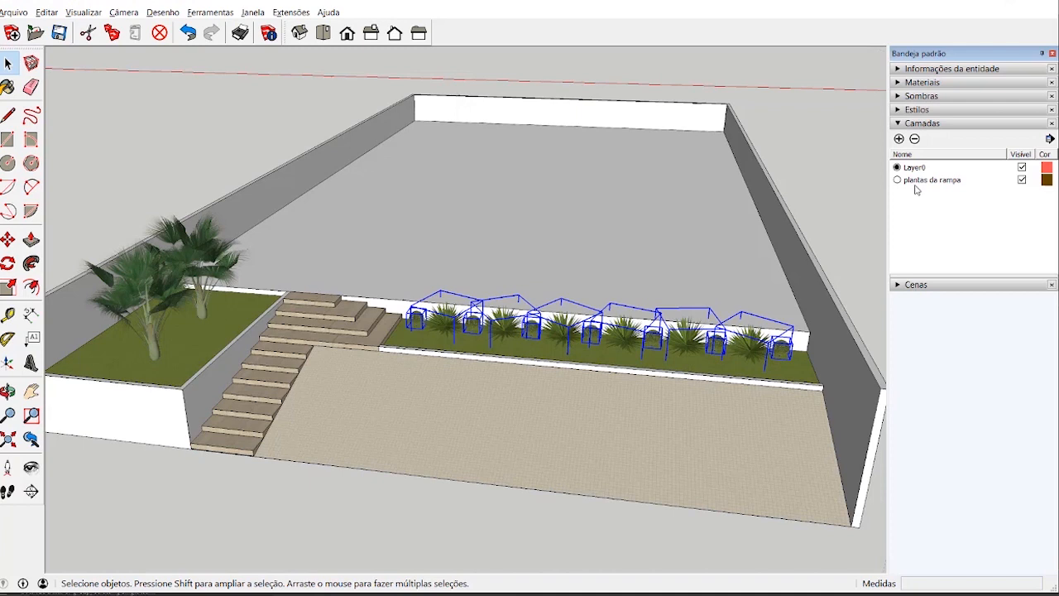
- Toggle the visibility of the plantas da rampa layer, leave it hidden, and look over the terrain without those plants
left_click(1022, 180)
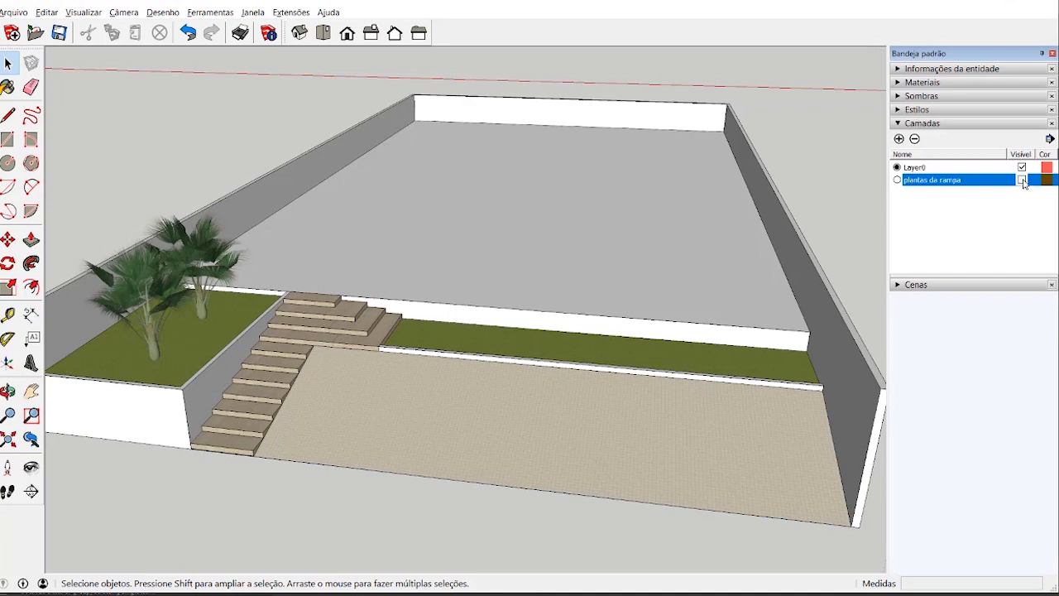
left_click(1023, 180)
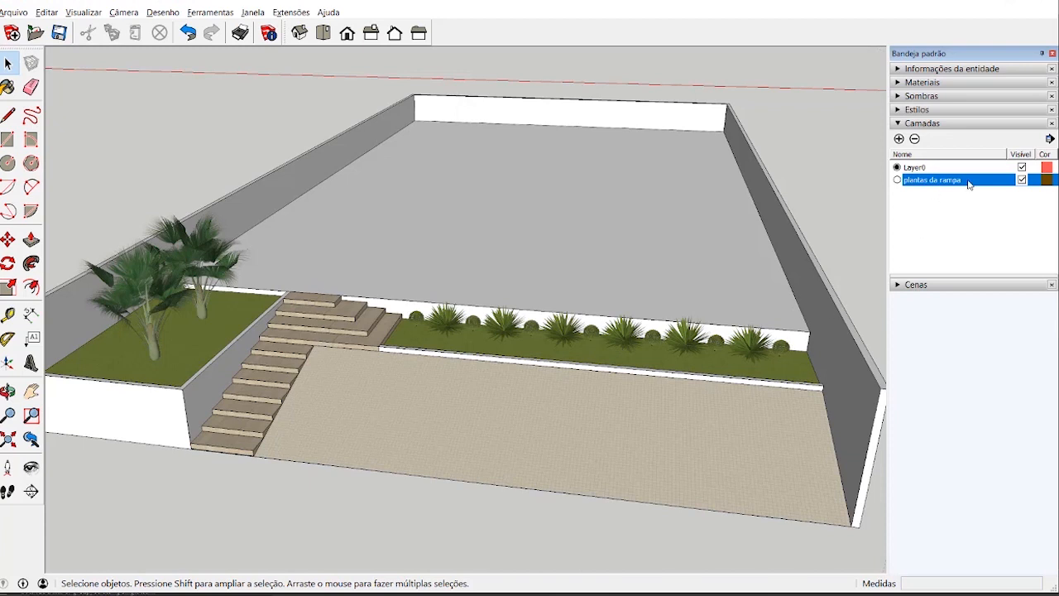
left_click(1022, 179)
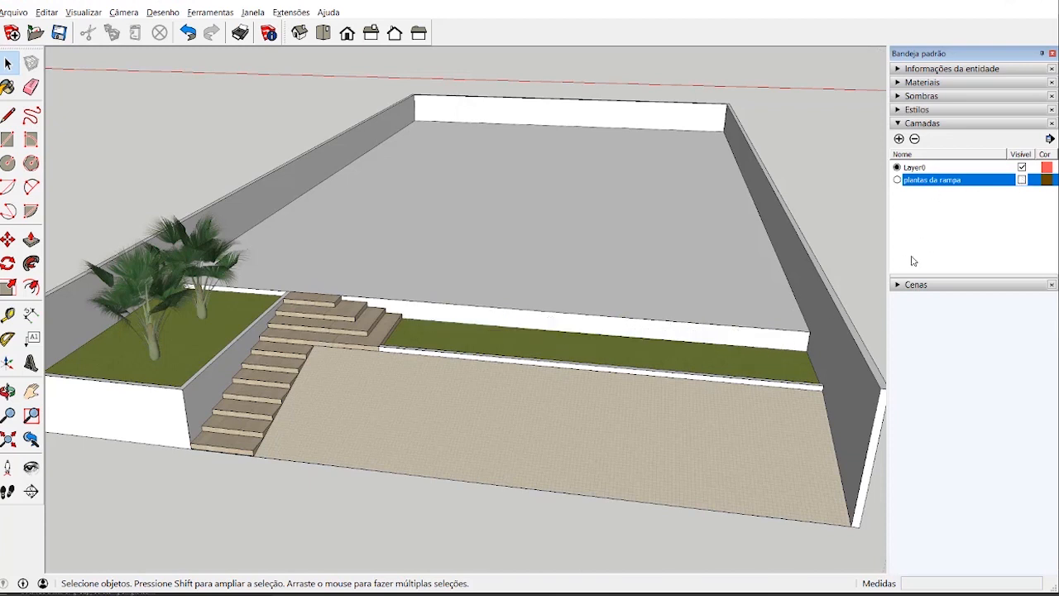
scroll(334, 111, "up", 4)
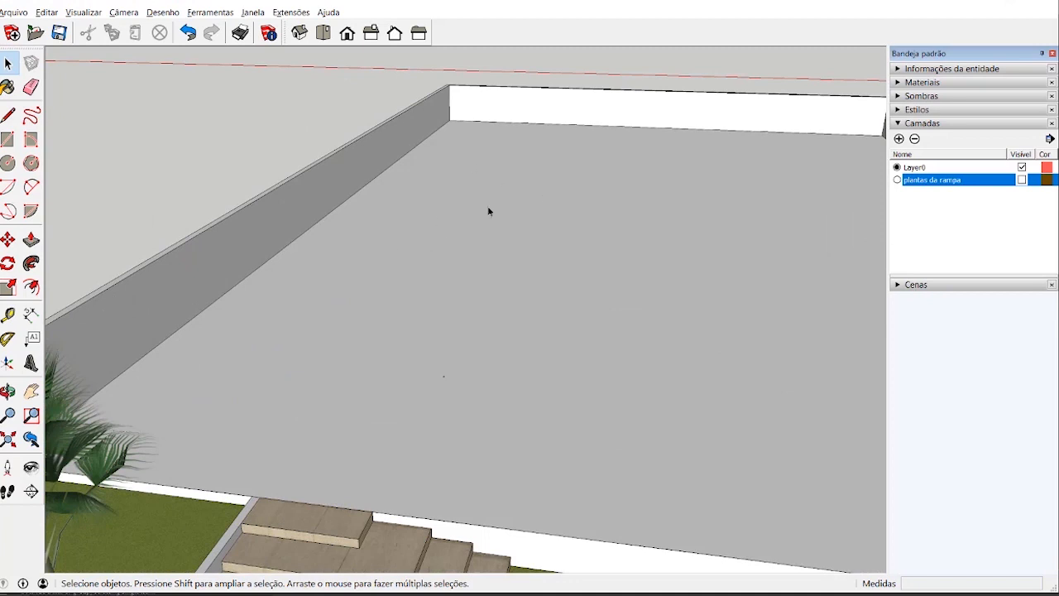
scroll(488, 212, "down", 3)
middle_click_drag(518, 270, 484, 239)
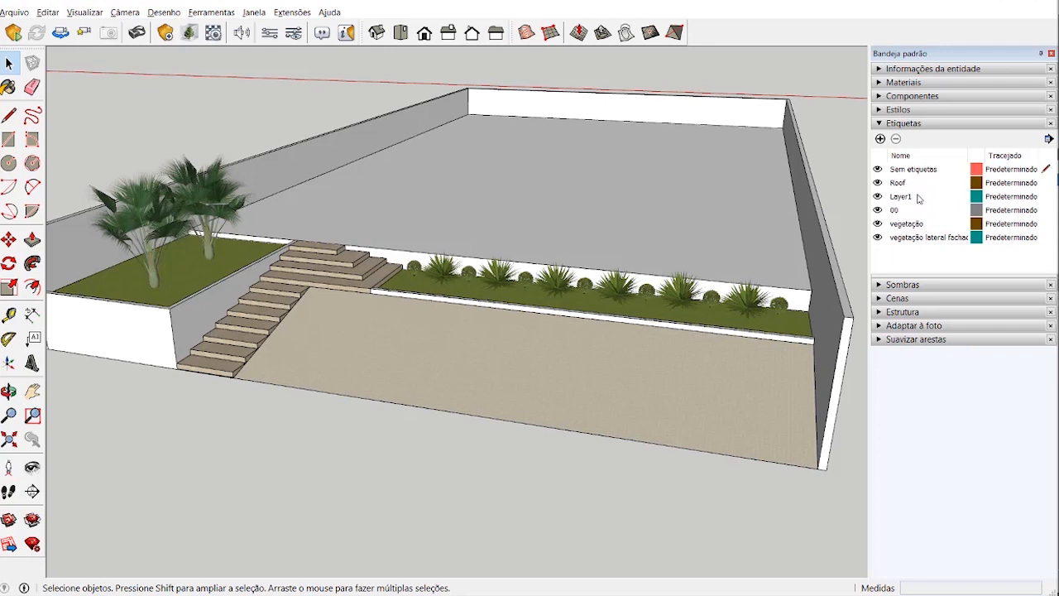
- In the version that uses Etiquetas, delete the tags from Roof through vegetação lateral fachada, moving their contents to the default tag
double_click(899, 184)
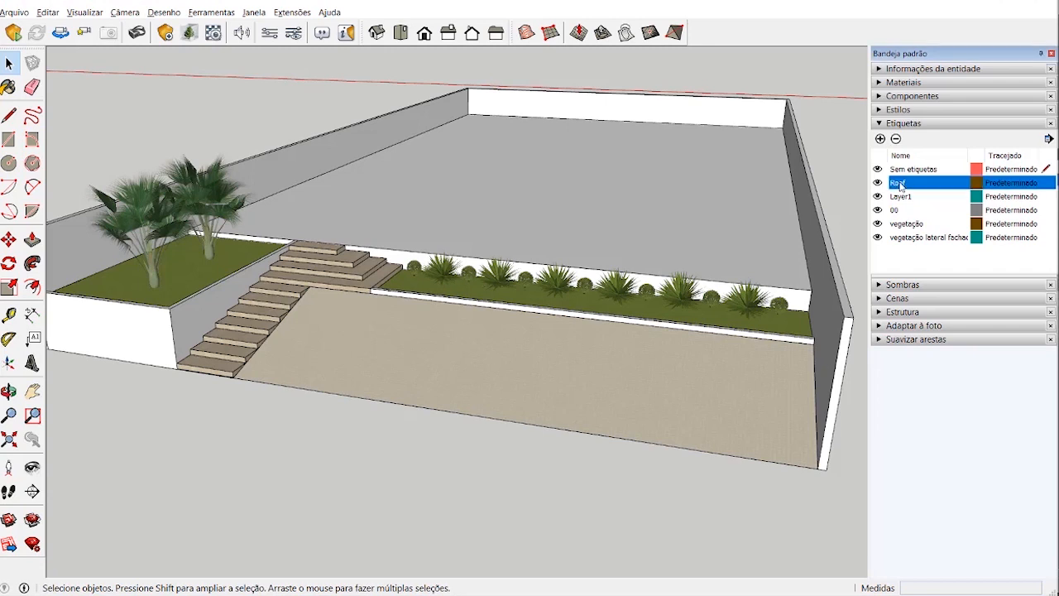
left_click(916, 238, "shift")
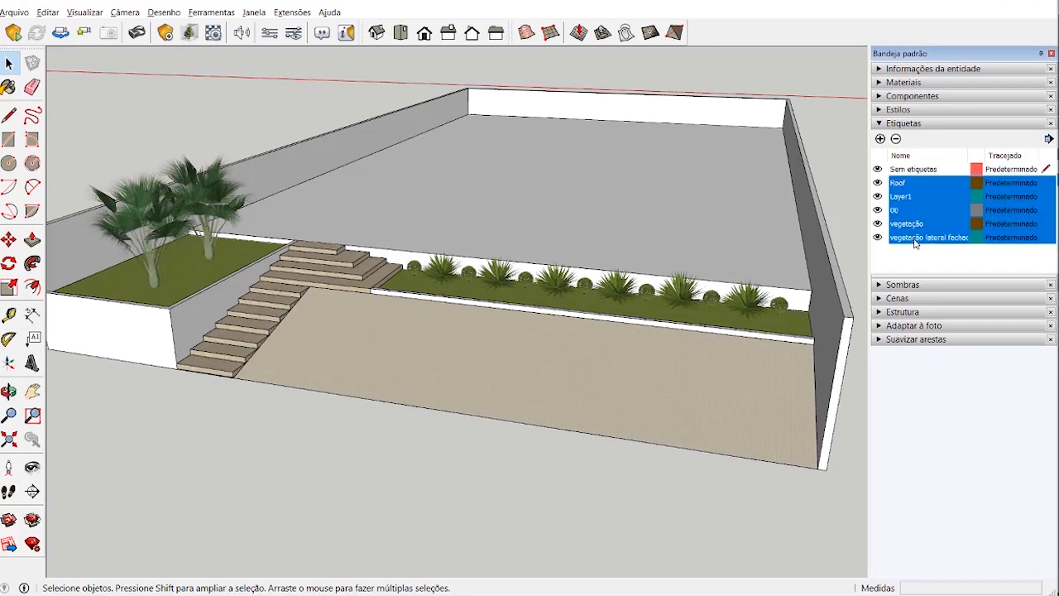
left_click(895, 138)
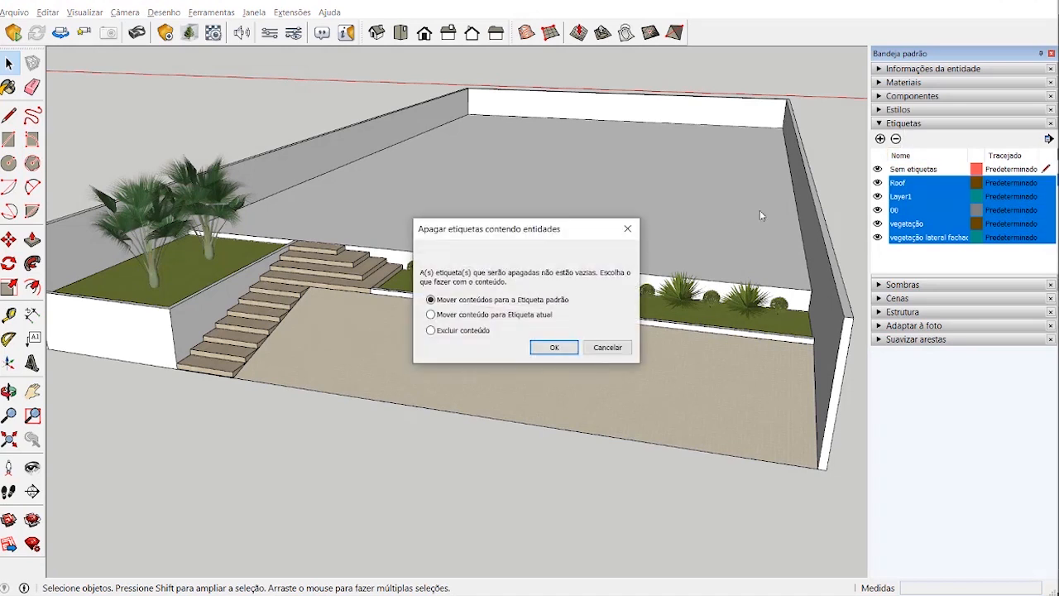
left_click(569, 349)
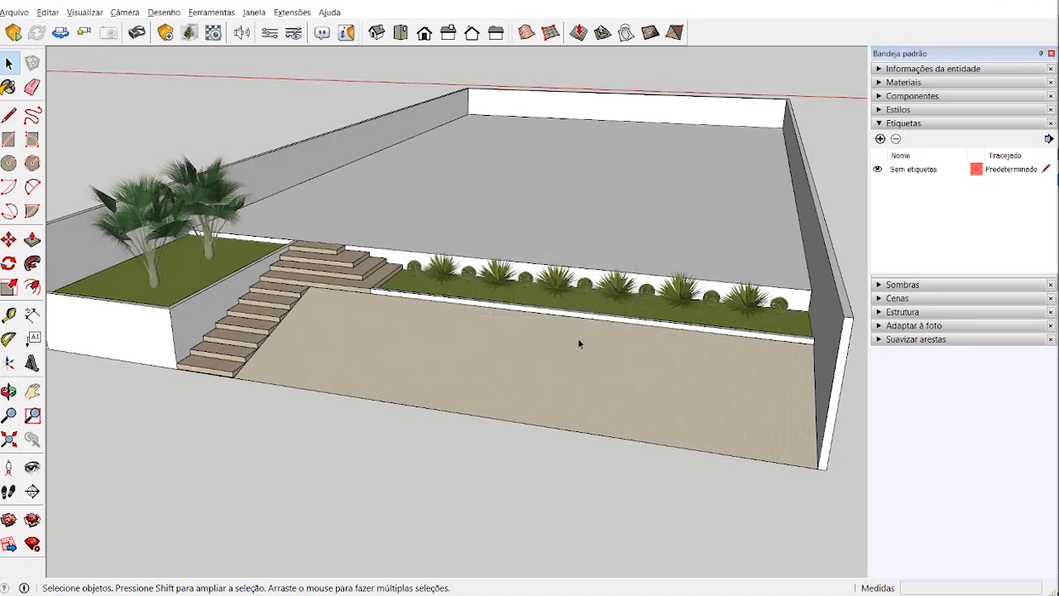
- Create a new tag named "plantas da rampa"
left_click(880, 139)
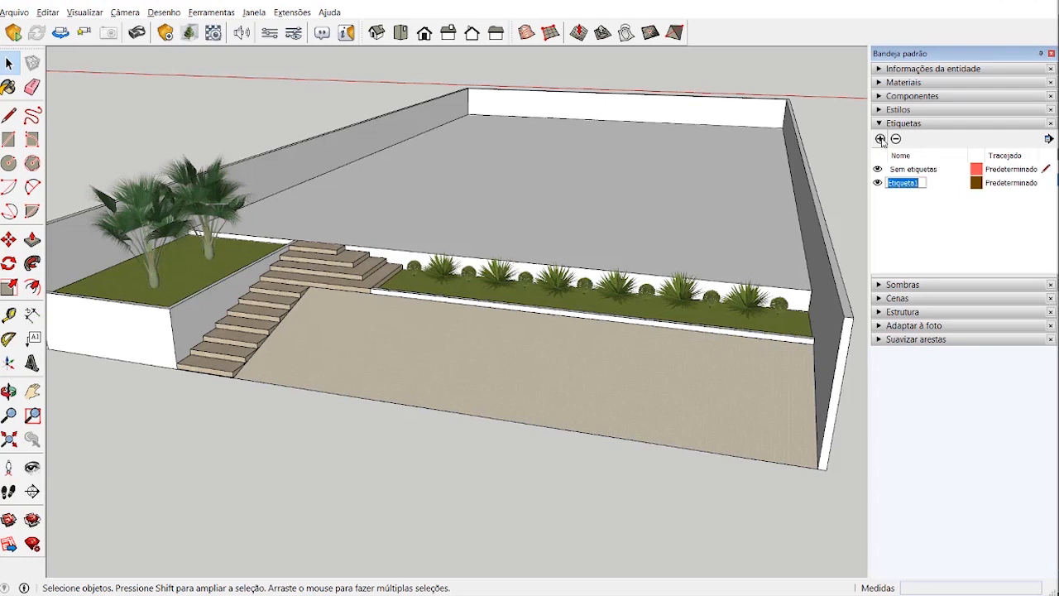
type("plantas da rampa")
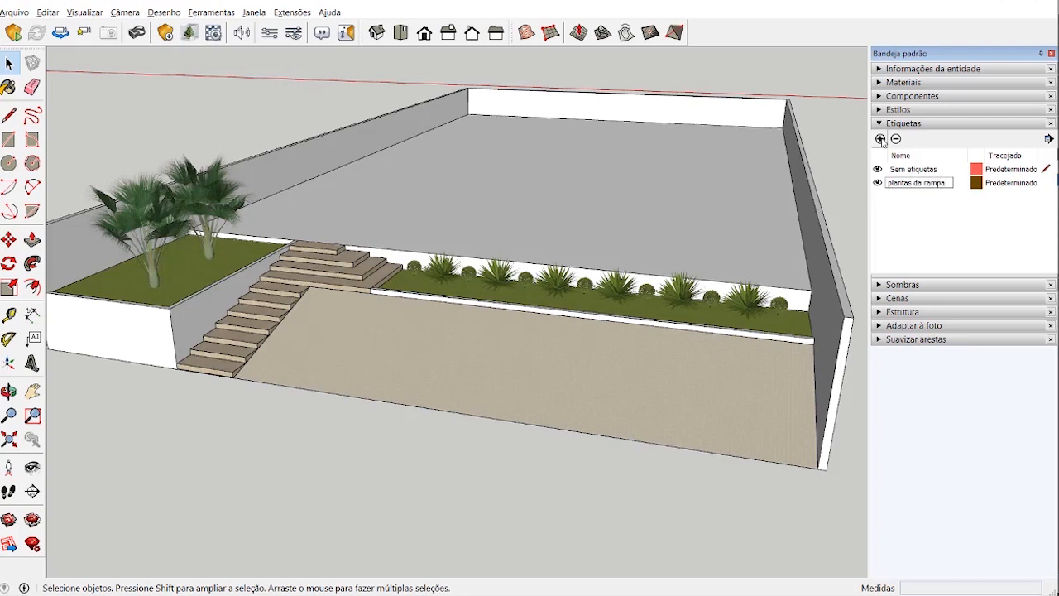
key("Return")
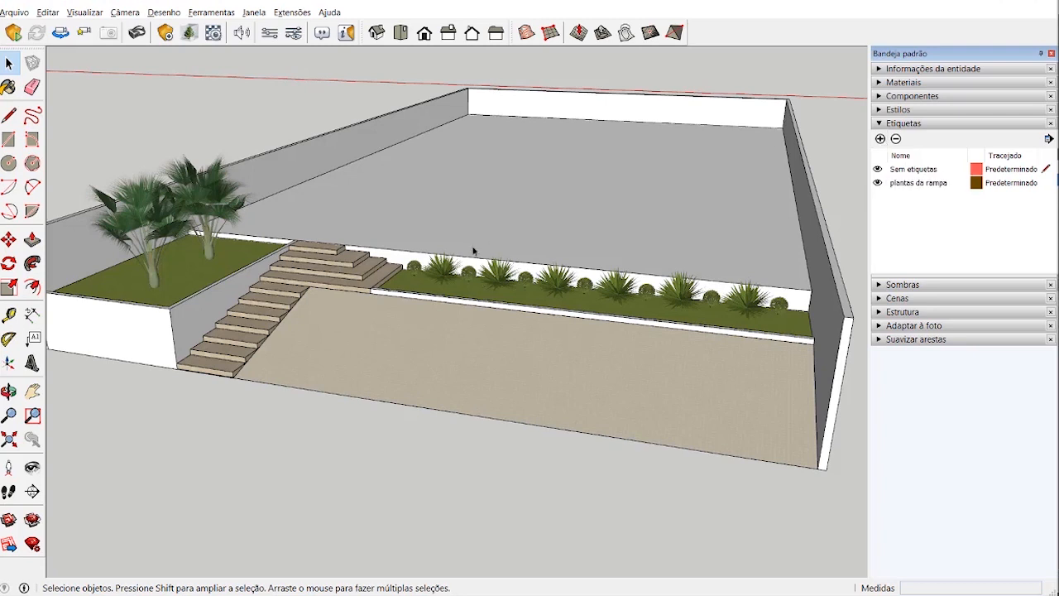
- Select all the plants in the long flower bed beside the stairs and assign them to the plantas da rampa tag
left_click_drag(366, 209, 798, 348)
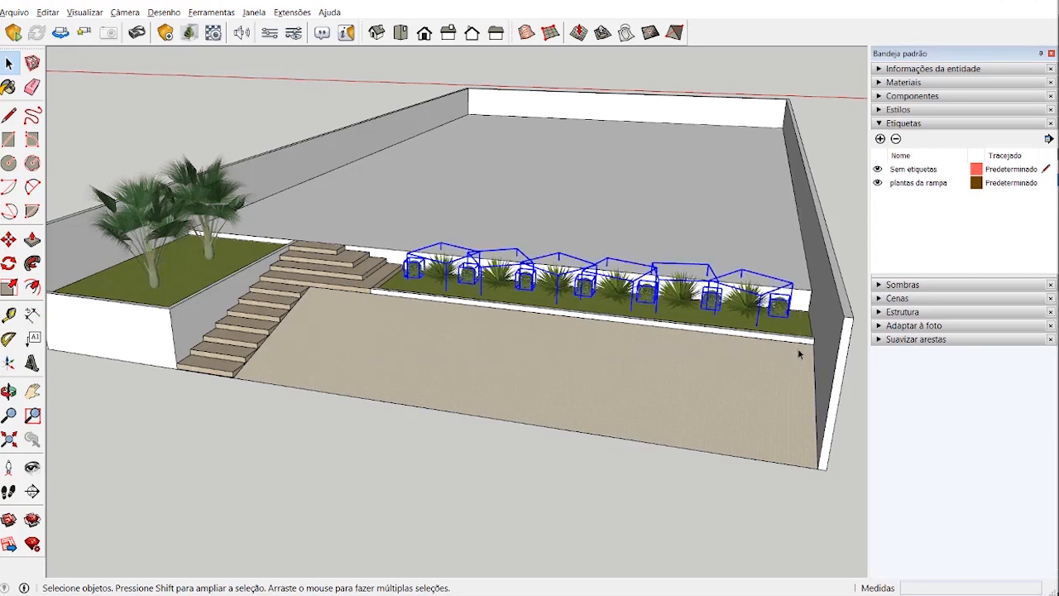
right_click(743, 296)
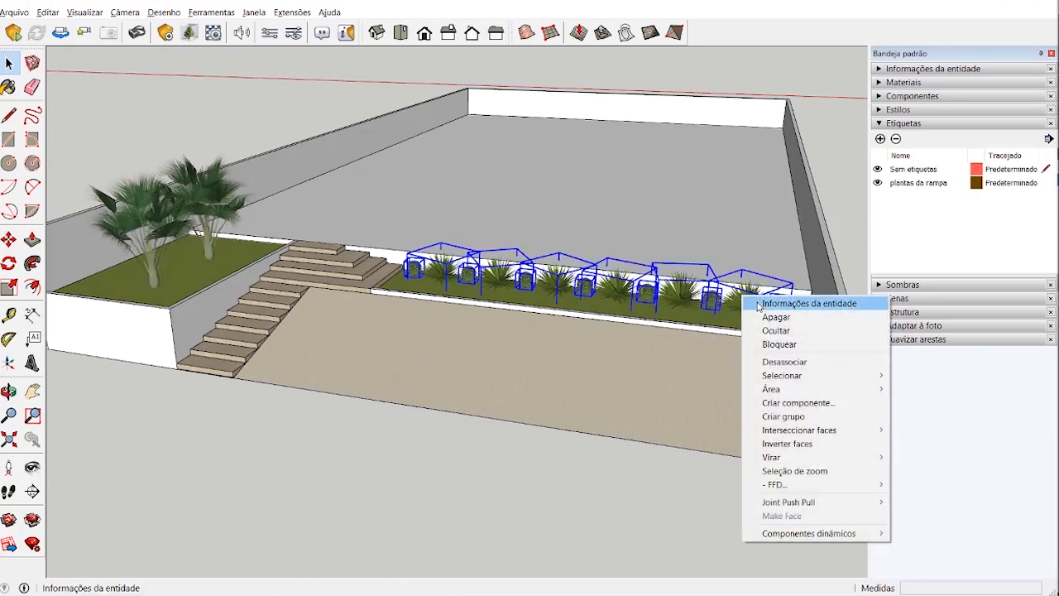
left_click(759, 305)
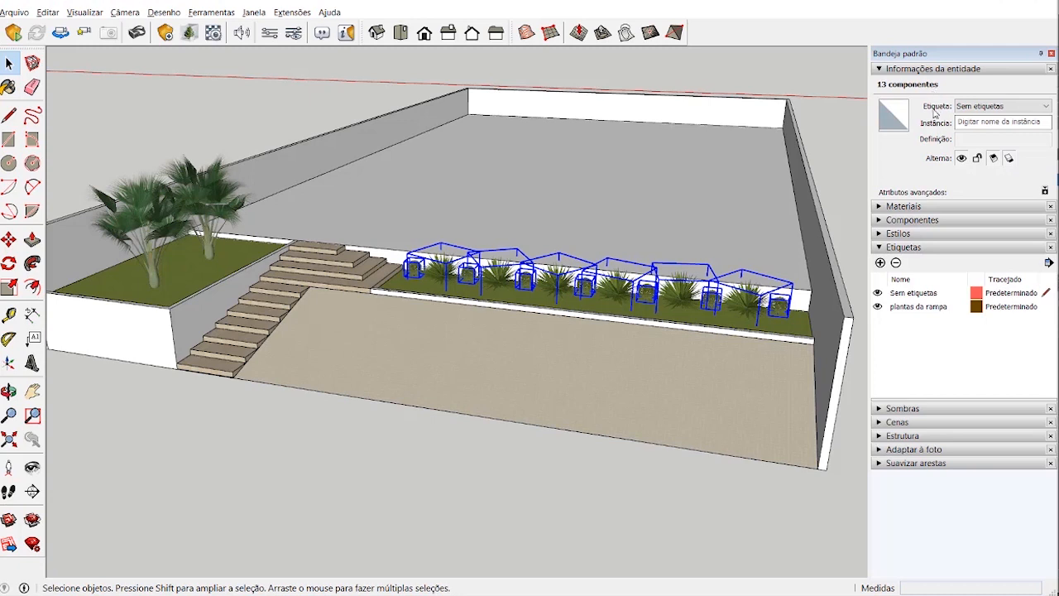
left_click(1007, 107)
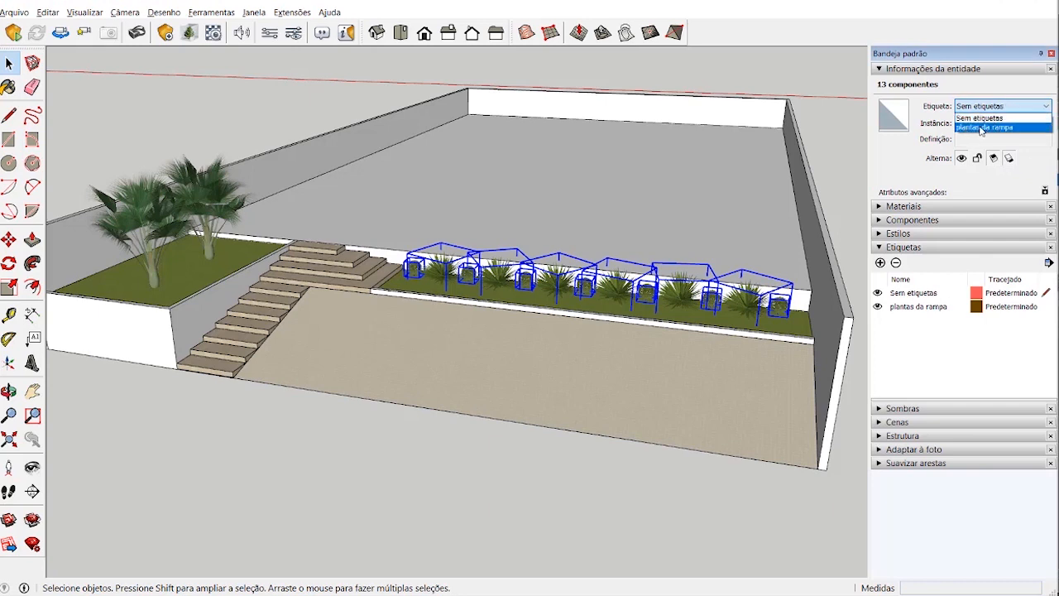
left_click(982, 129)
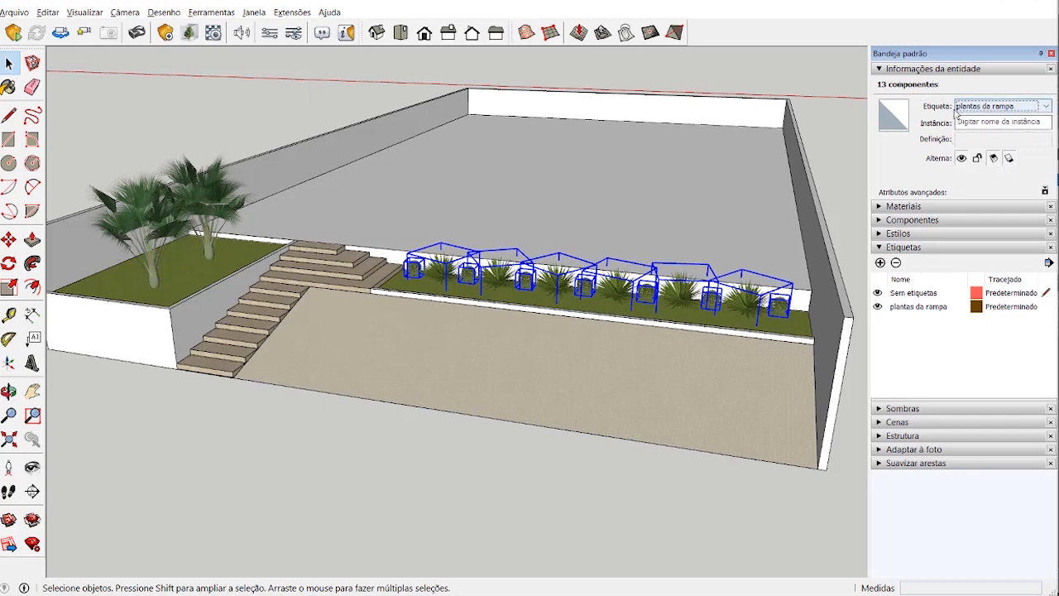
left_click(993, 69)
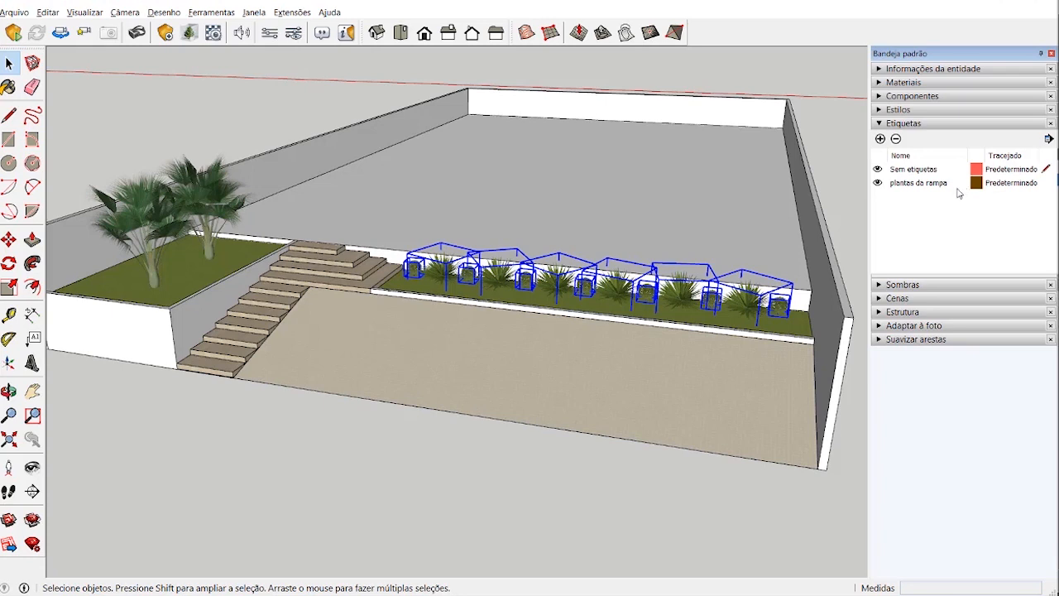
- Hide and show the plantas da rampa tag twice to check its effect on the flower bed plants
left_click(878, 183)
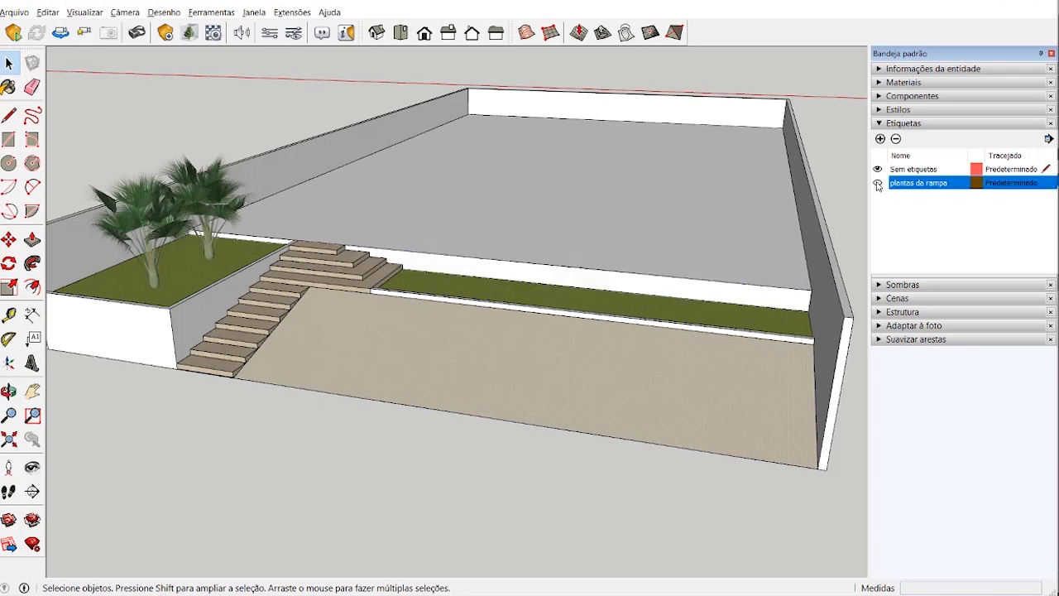
left_click(878, 183)
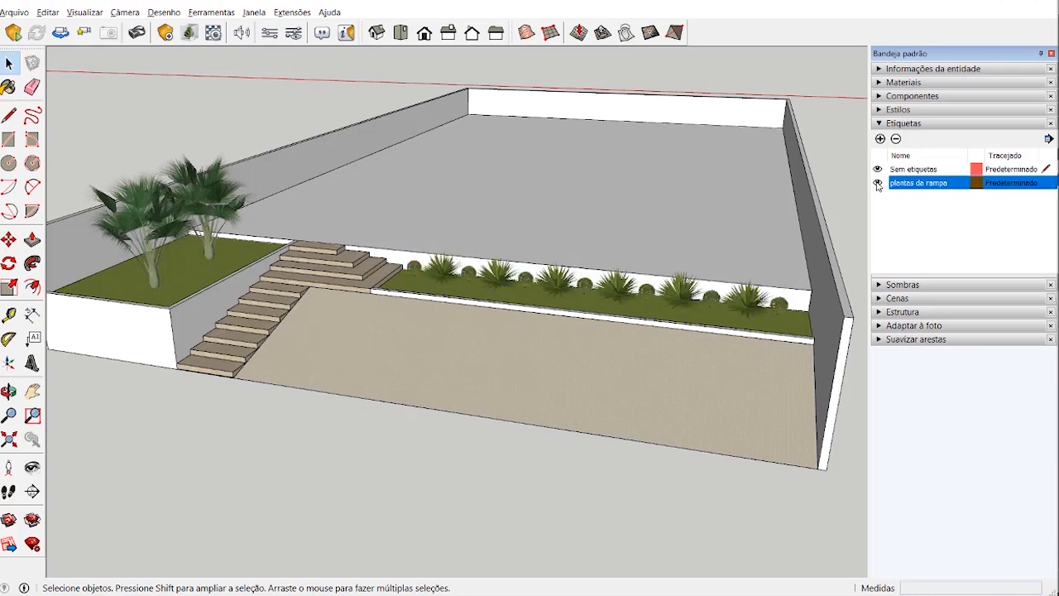
left_click(878, 183)
left_click(878, 183)
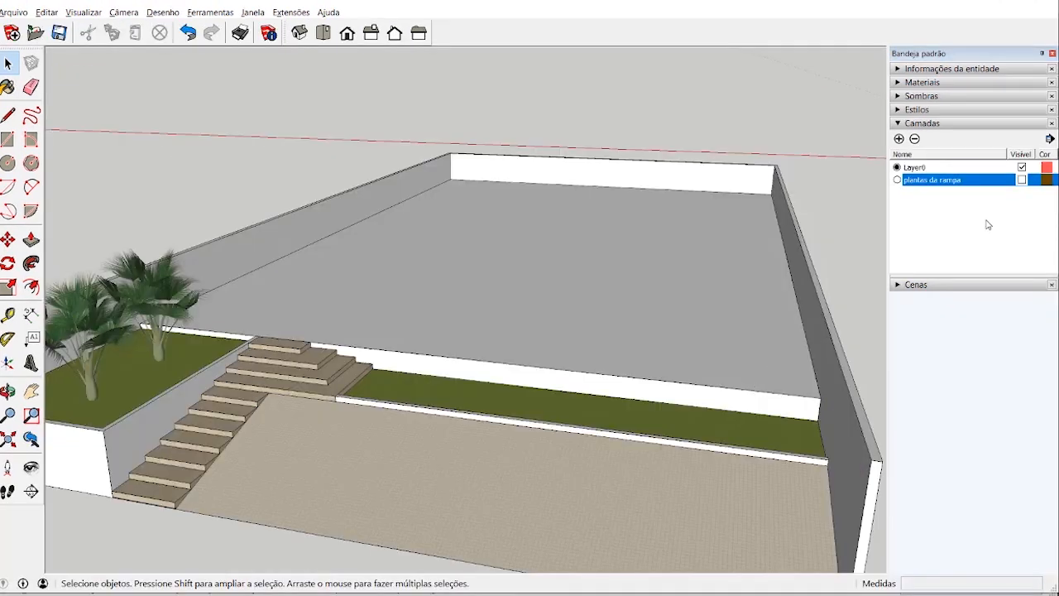
- In the version that uses Camadas, toggle the visibility of the plantas da rampa layer, make it active briefly, and reactivate Layer0
left_click(1023, 181)
left_click(1023, 180)
left_click(897, 180)
left_click(898, 168)
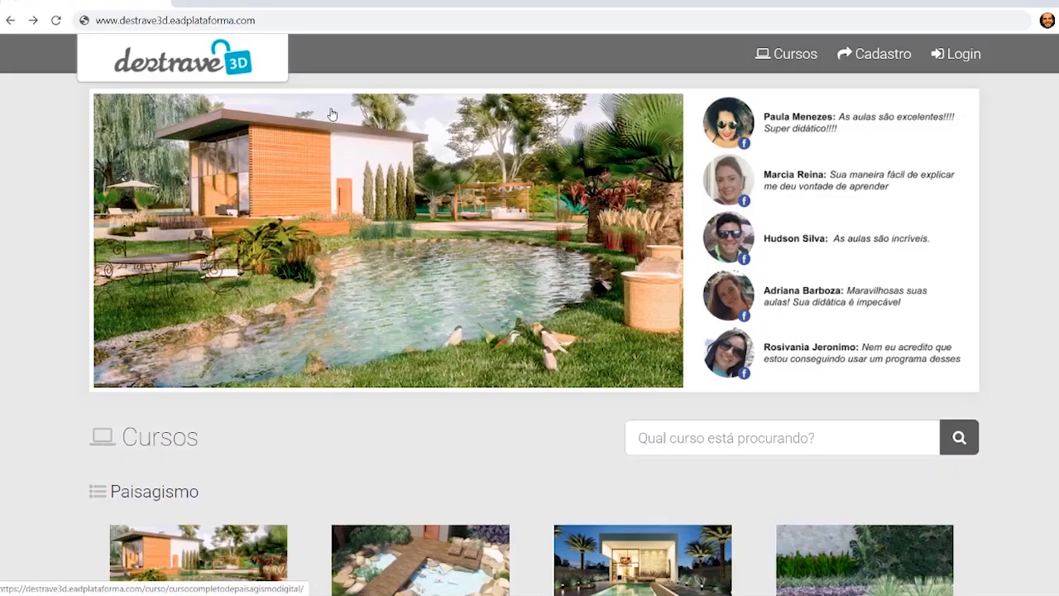
- Switch to the browser and highlight the web address of the Destrave 3D course site
left_click(279, 20)
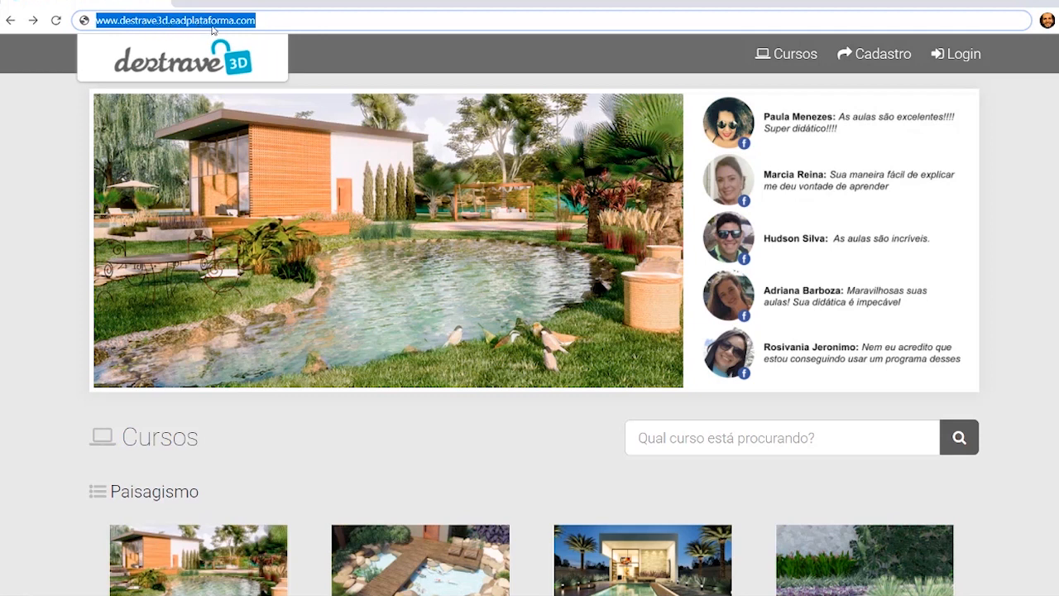
left_click(270, 19)
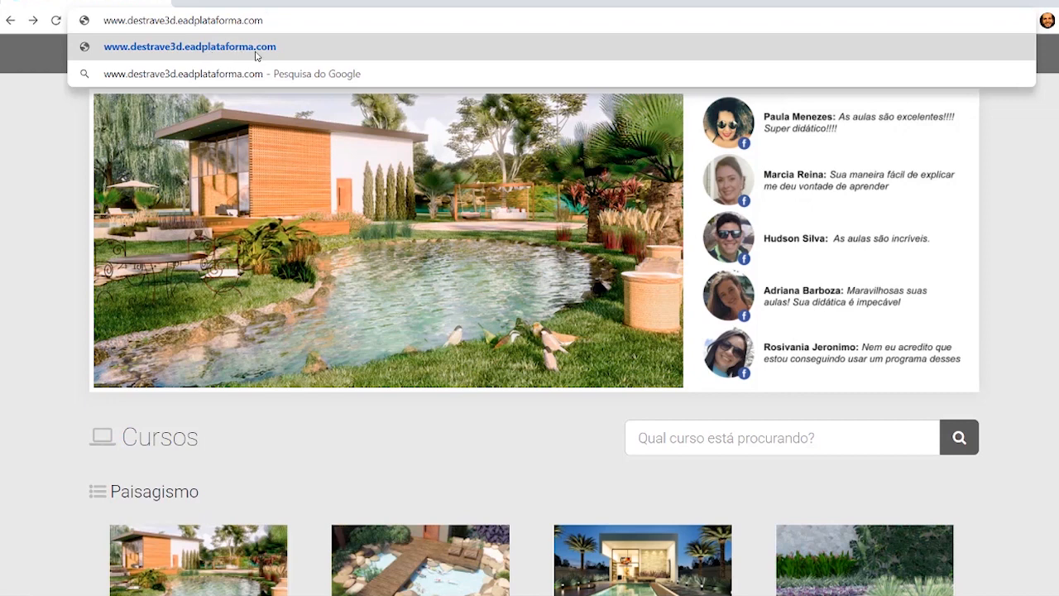
left_click(29, 125)
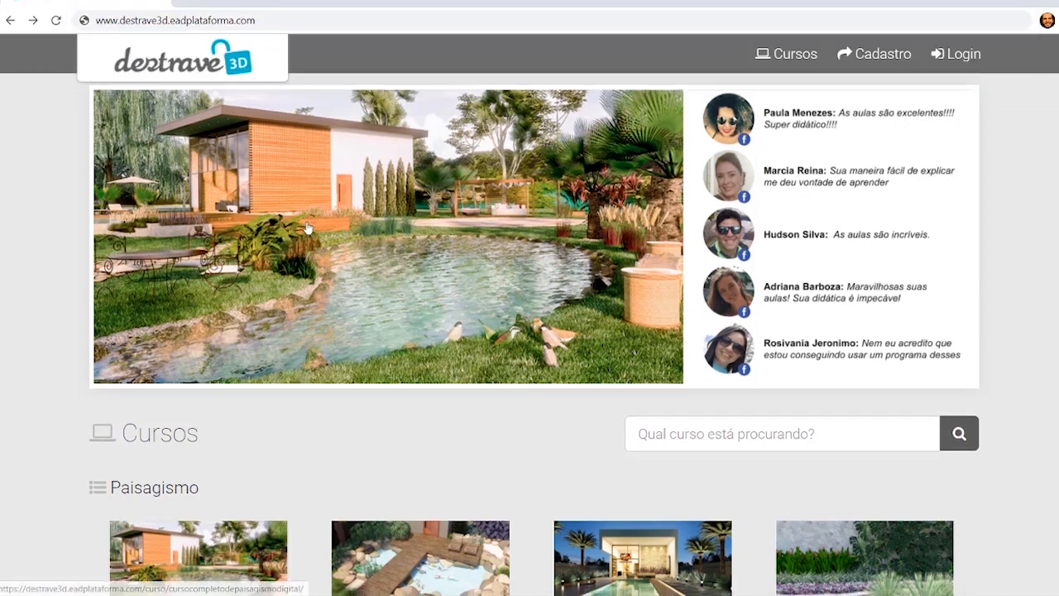
- Browse the Paisagismo courses on the Destrave 3D site and open the free SketchUp Básico - Paisagismo course
scroll(307, 234, "down", 2)
scroll(402, 356, "down", 1)
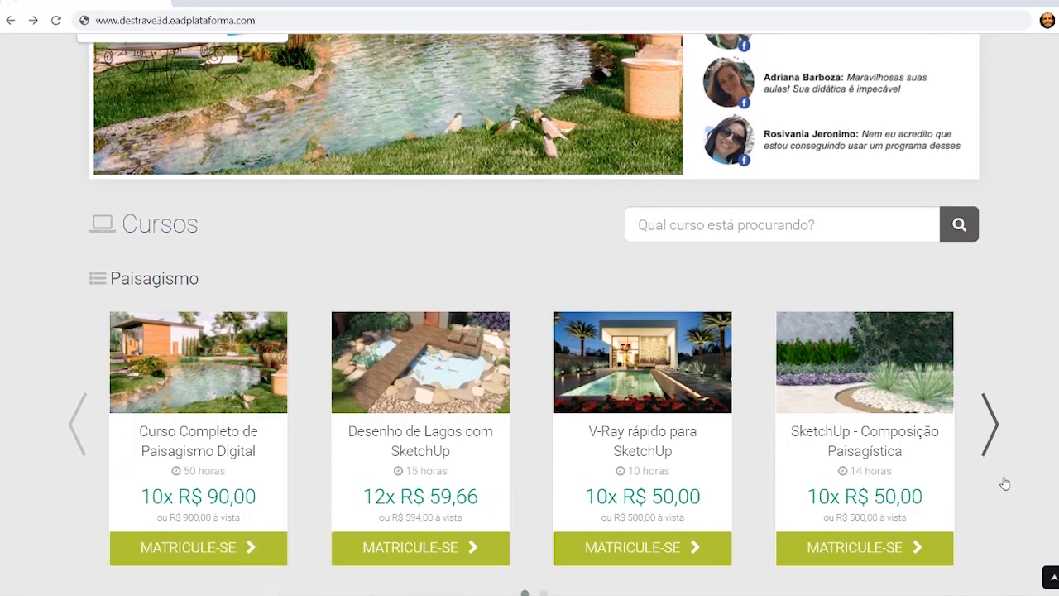
mouse_move(196, 356)
mouse_move(238, 337)
left_click(990, 419)
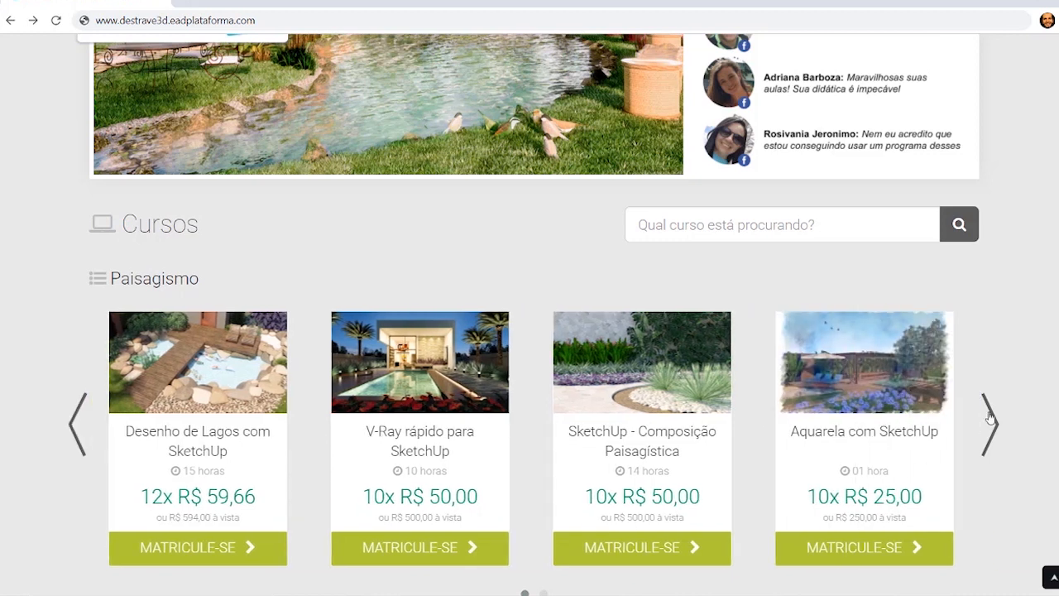
left_click(990, 418)
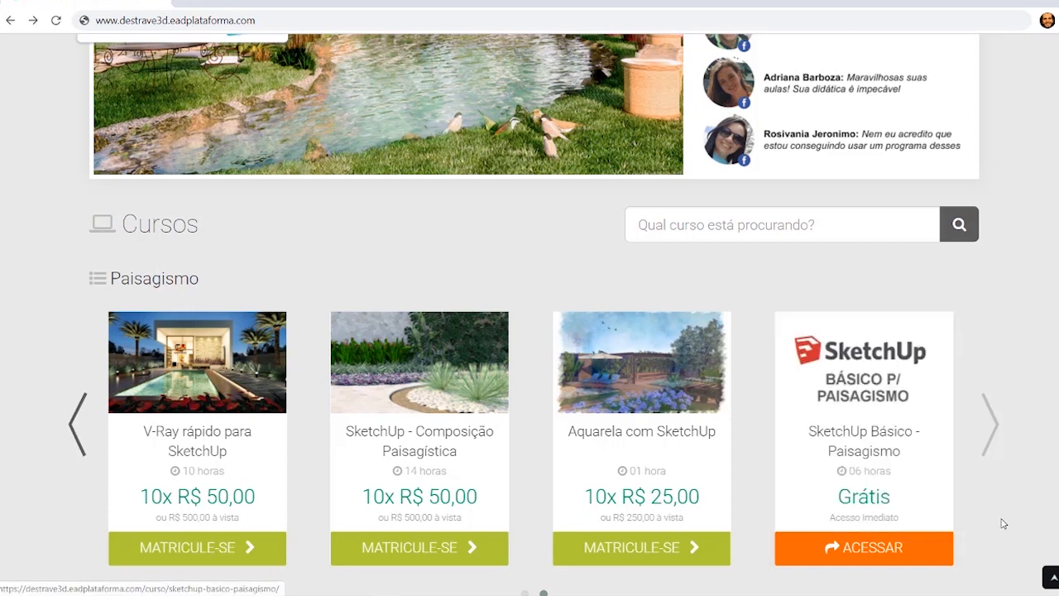
left_click(888, 372)
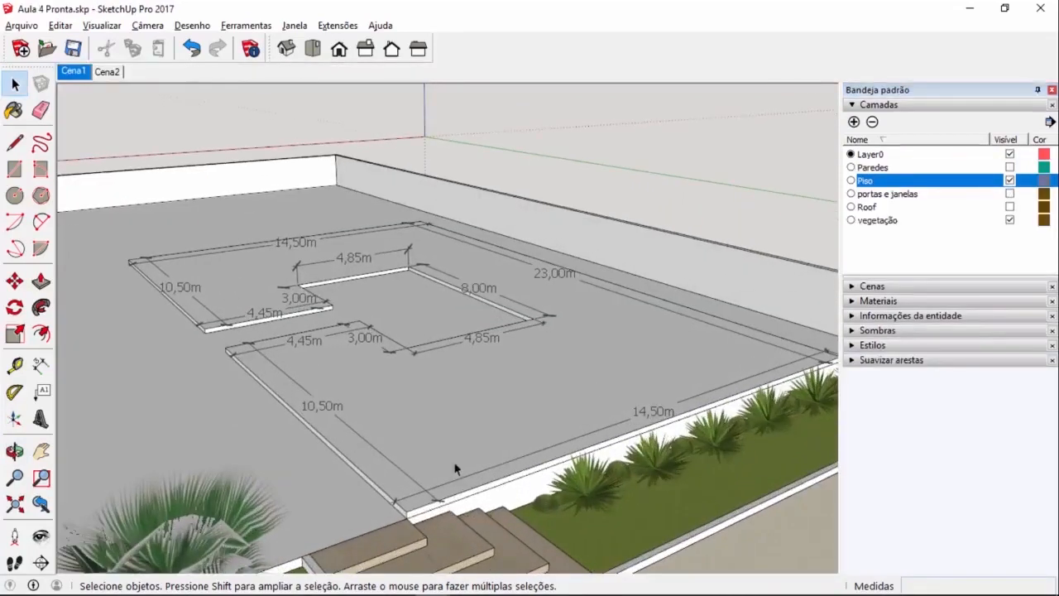
- In Aula 4 Pronta.skp, measure the thickness of the house floor slab at its corner beside the stairs
middle_click_drag(338, 501, 385, 507)
scroll(356, 500, "up", 8)
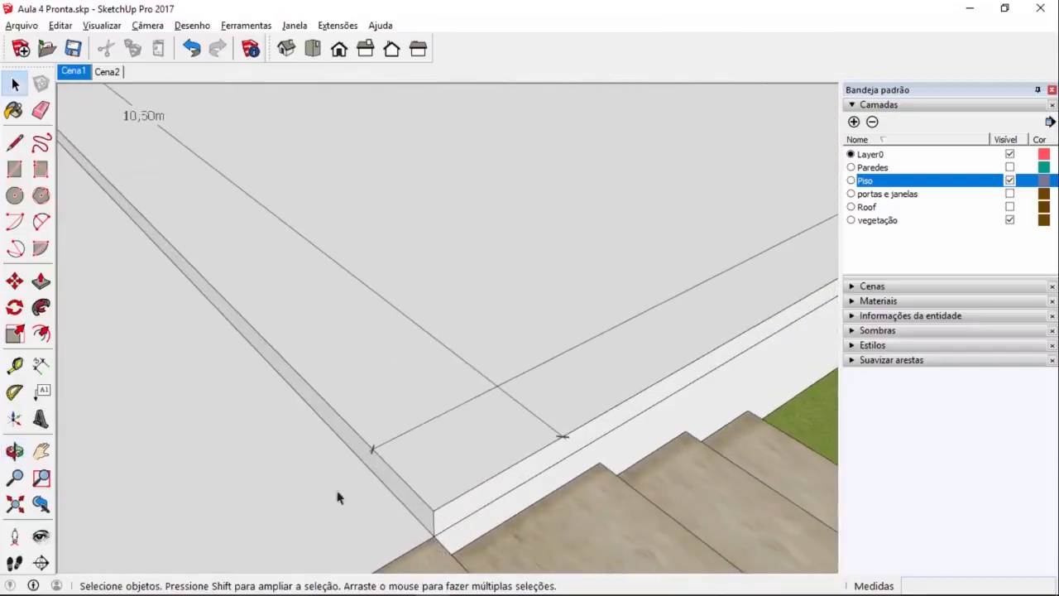
left_click(15, 364)
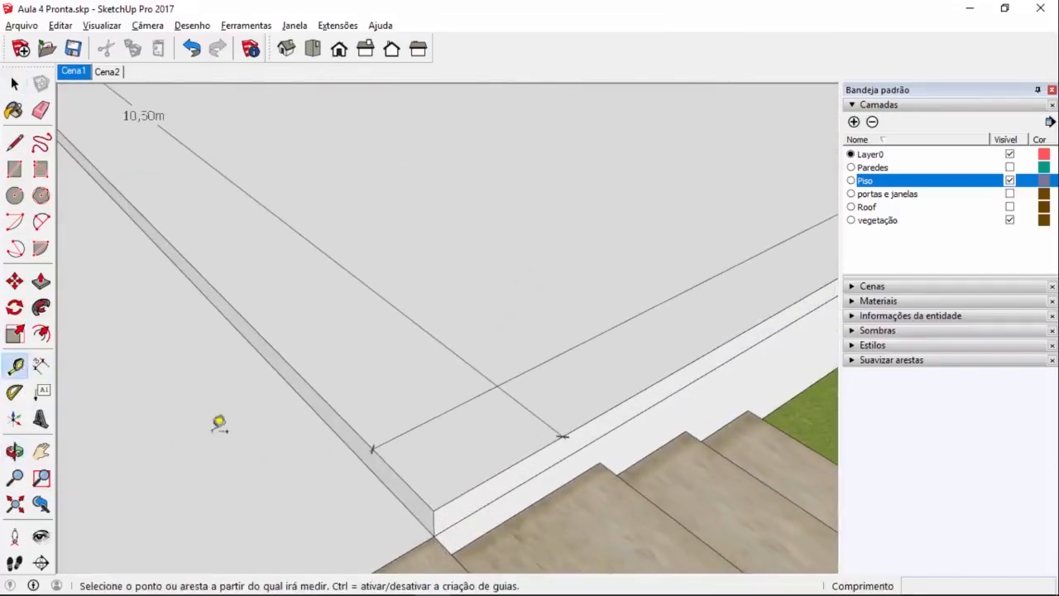
middle_click_drag(466, 538, 461, 501)
left_click(414, 505)
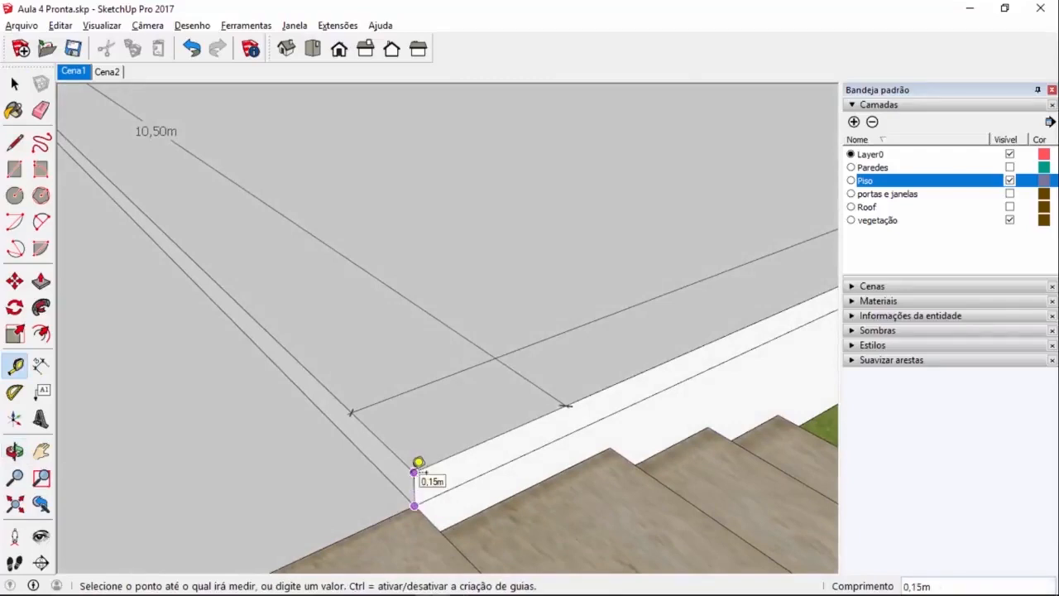
left_click(417, 468)
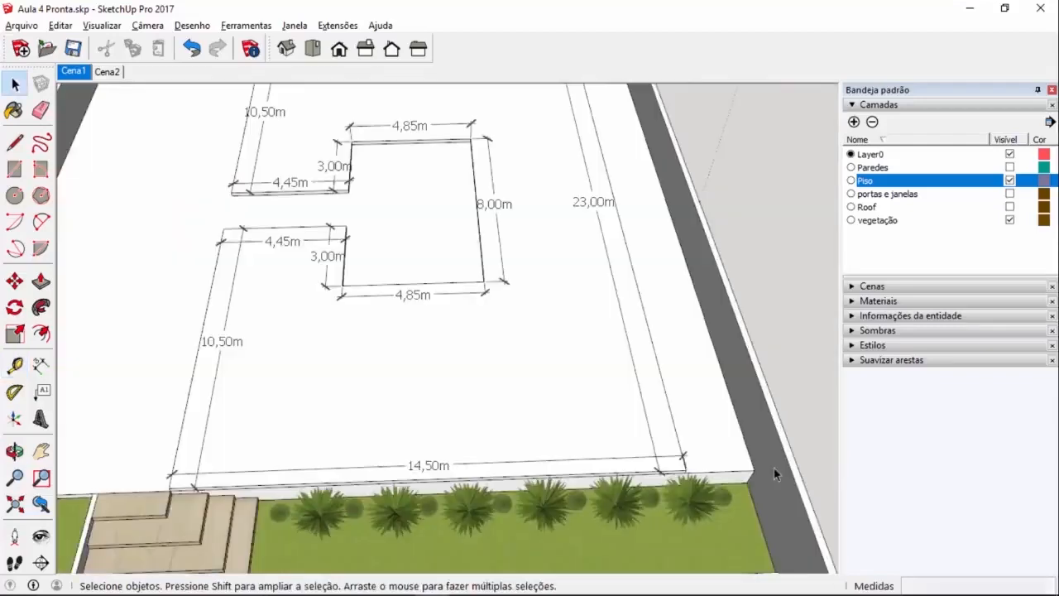
- Start a Tape Measure reading from the terrain's front corner at the side wall to check the floor slab's setback
scroll(774, 467, "up", 5)
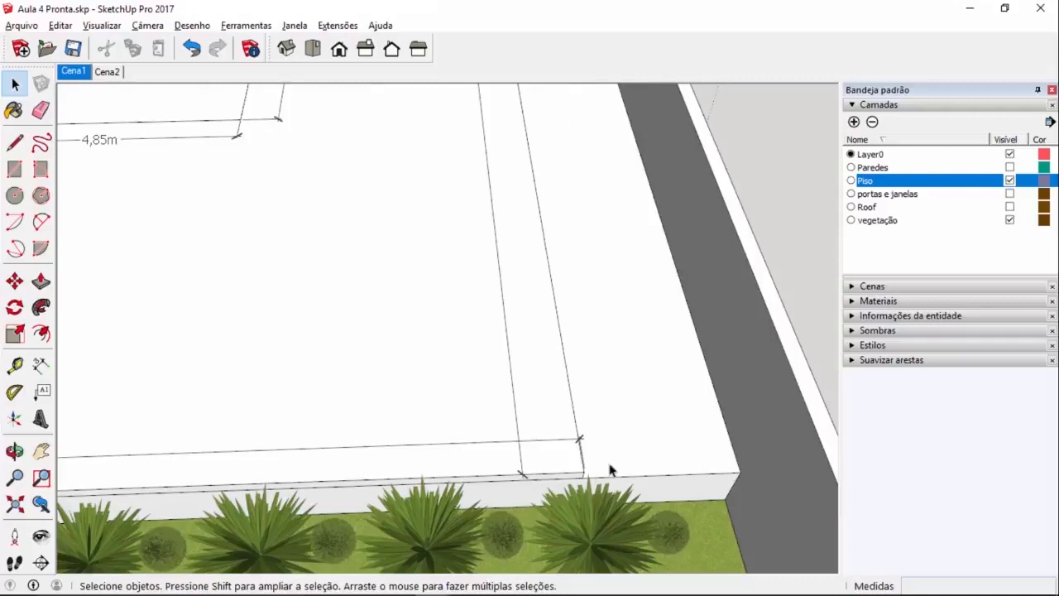
scroll(748, 475, "up", 2)
scroll(748, 475, "up", 1)
left_click(15, 365)
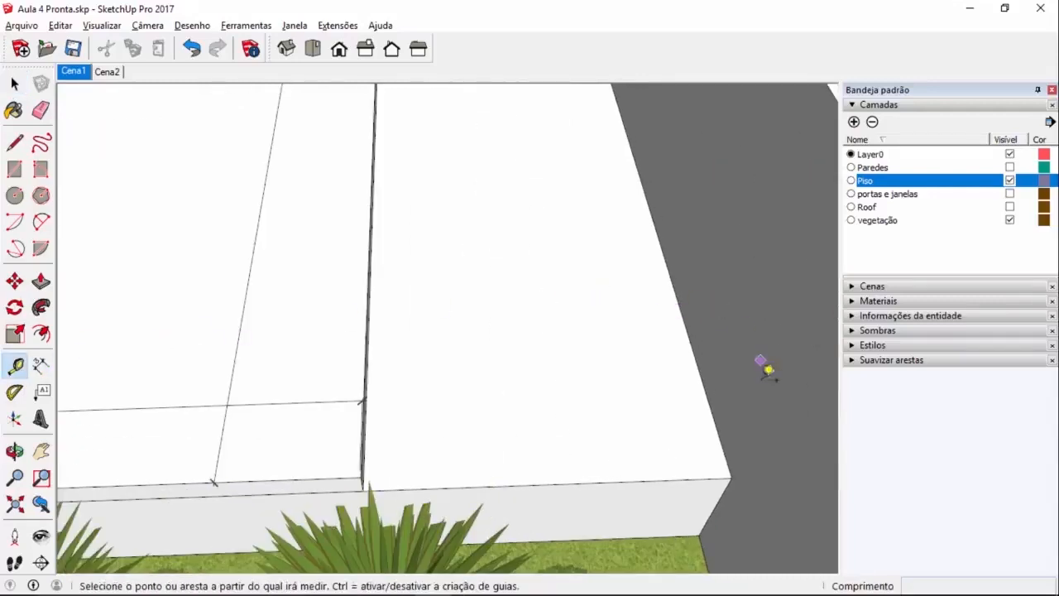
left_click(741, 468)
scroll(383, 451, "up", 3)
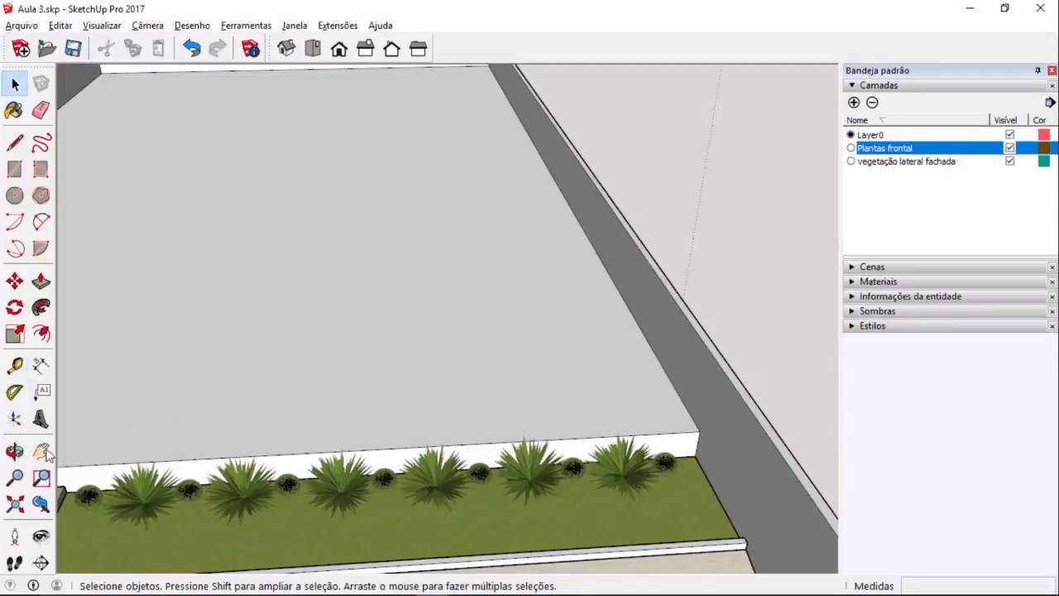
left_click(15, 365)
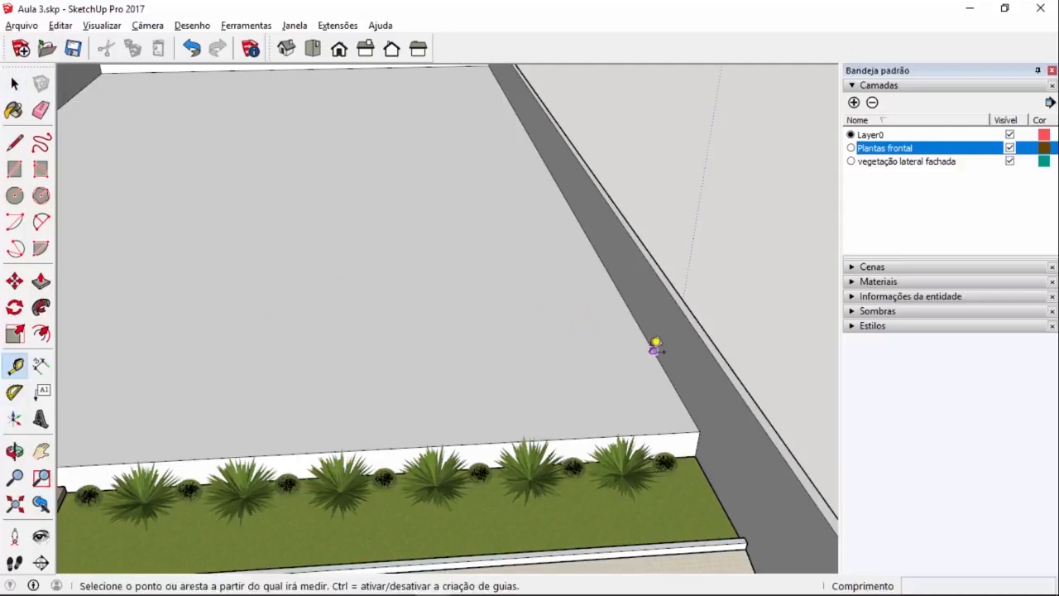
left_click(654, 349)
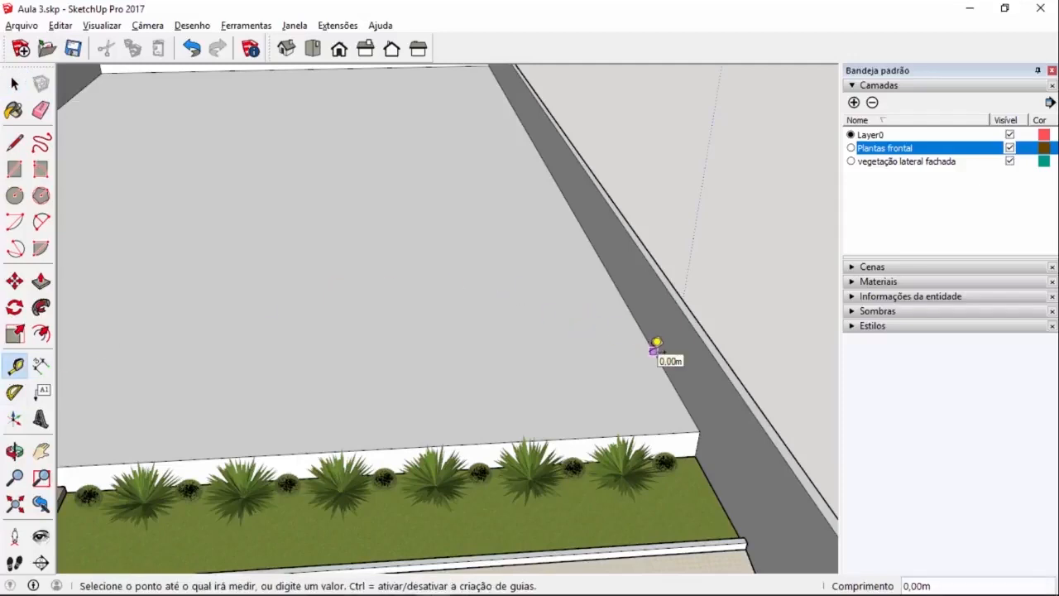
left_click(656, 346)
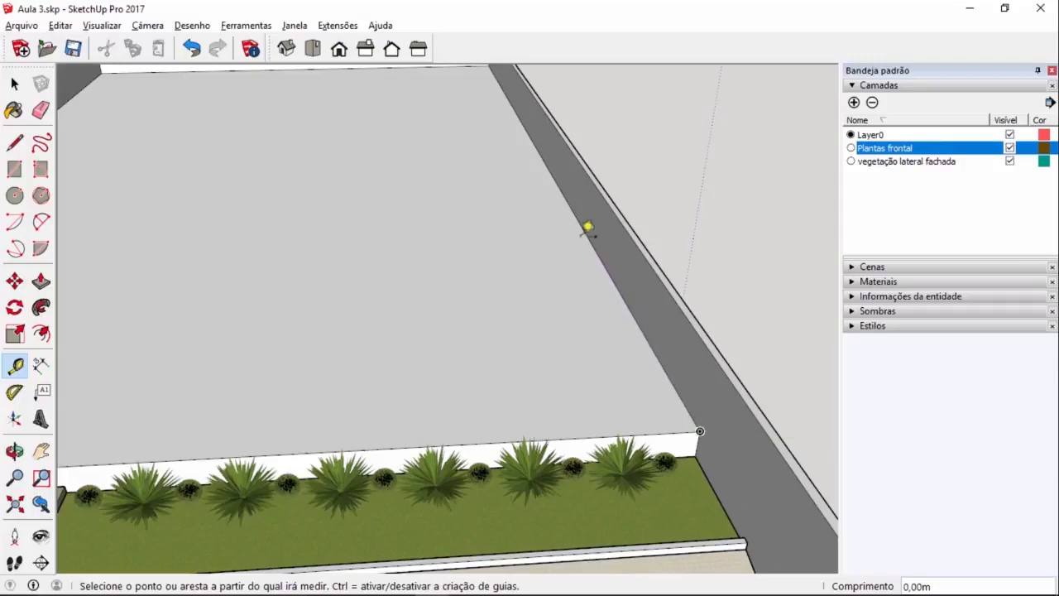
left_click(565, 199)
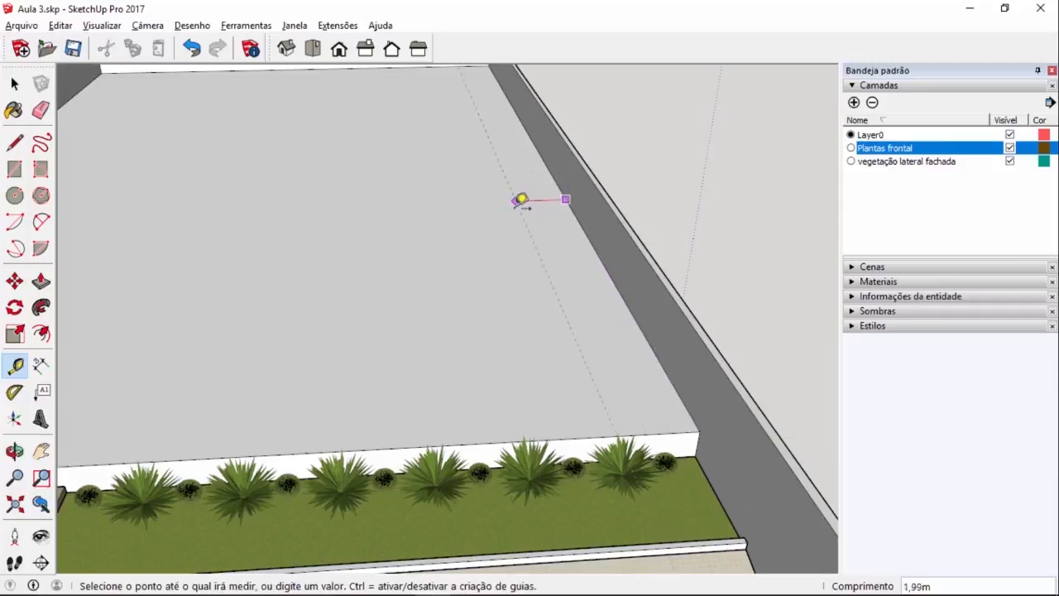
key("Escape")
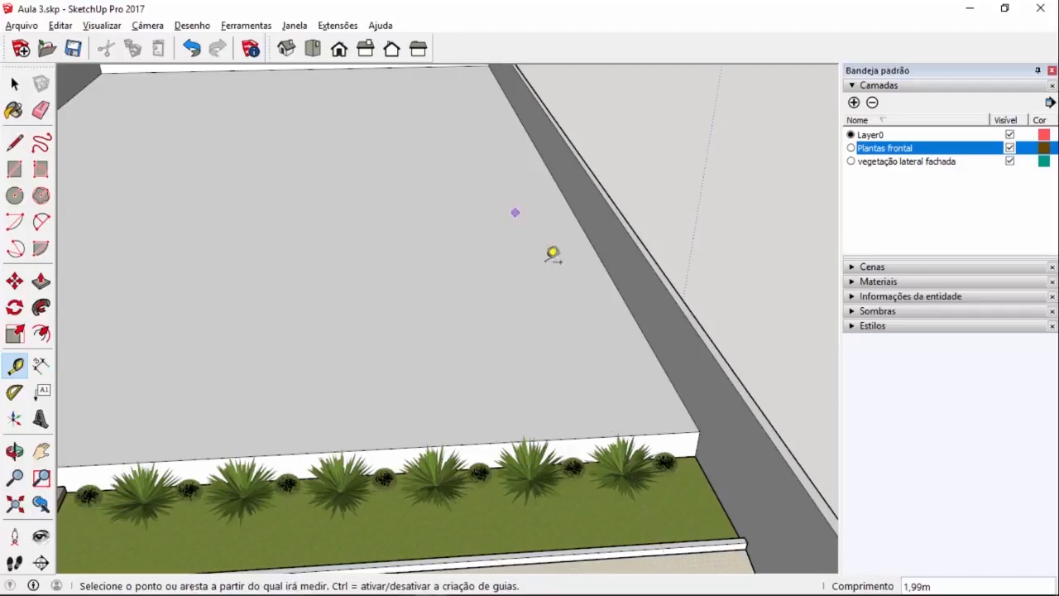
- Try a Tape Measure guide from the terrain's front corner along the front edge, and undo it
left_click(700, 423)
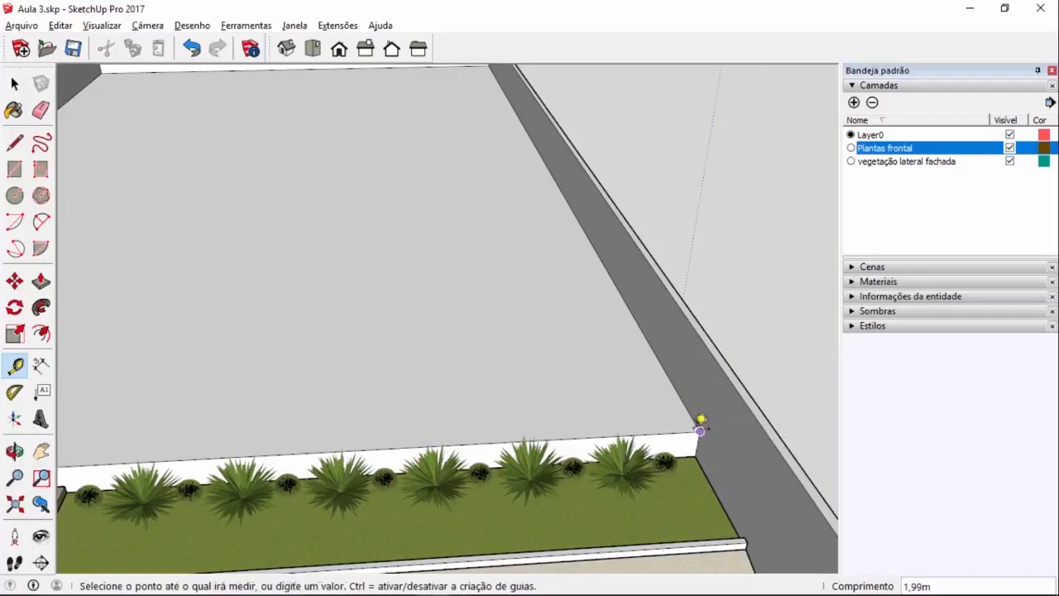
left_click(645, 434)
scroll(669, 441, "up", 5)
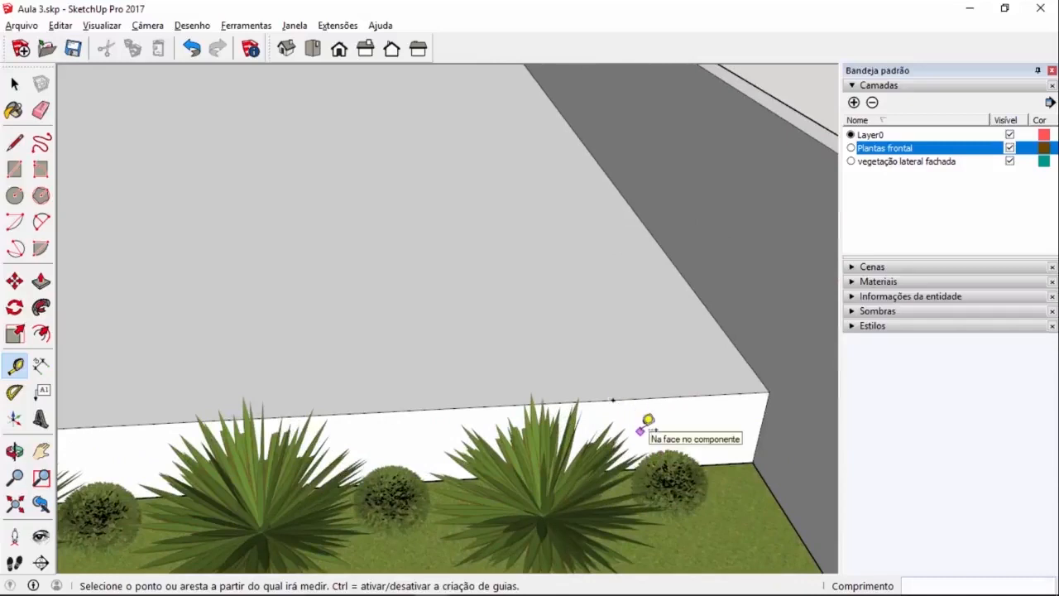
key("ctrl+z")
key("ctrl+z")
key("ctrl+z")
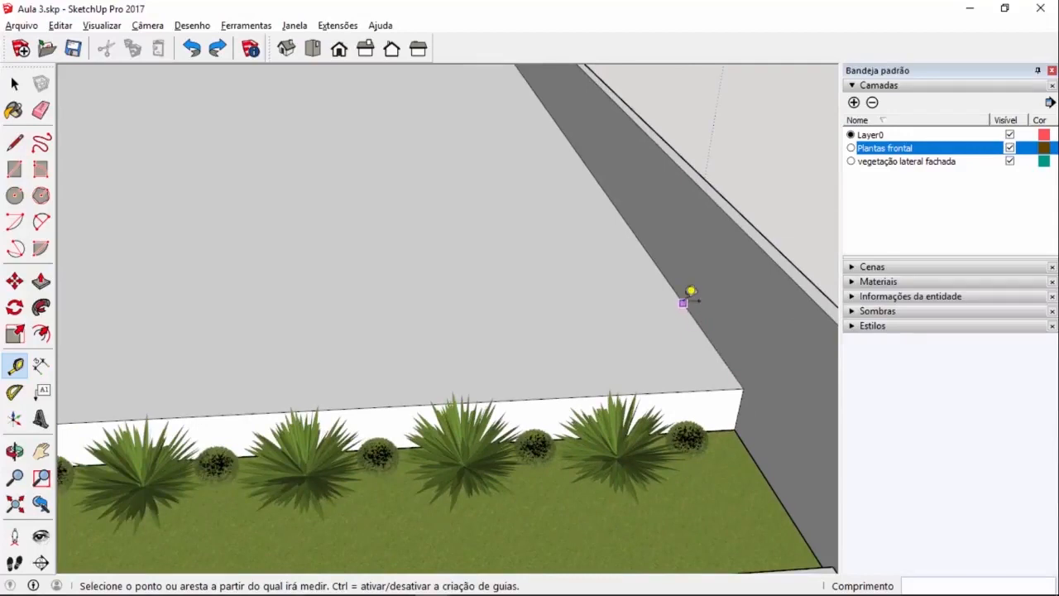
- Place a guide line on the terrain parallel to the side wall's base edge, 2 m inward from it
left_click(683, 301)
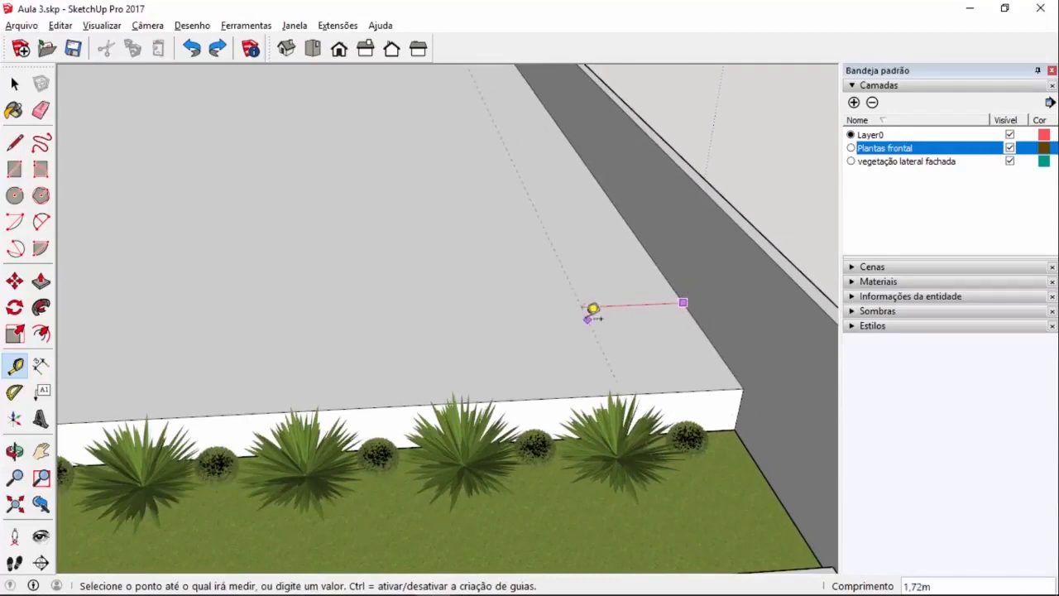
type("2")
key("Return")
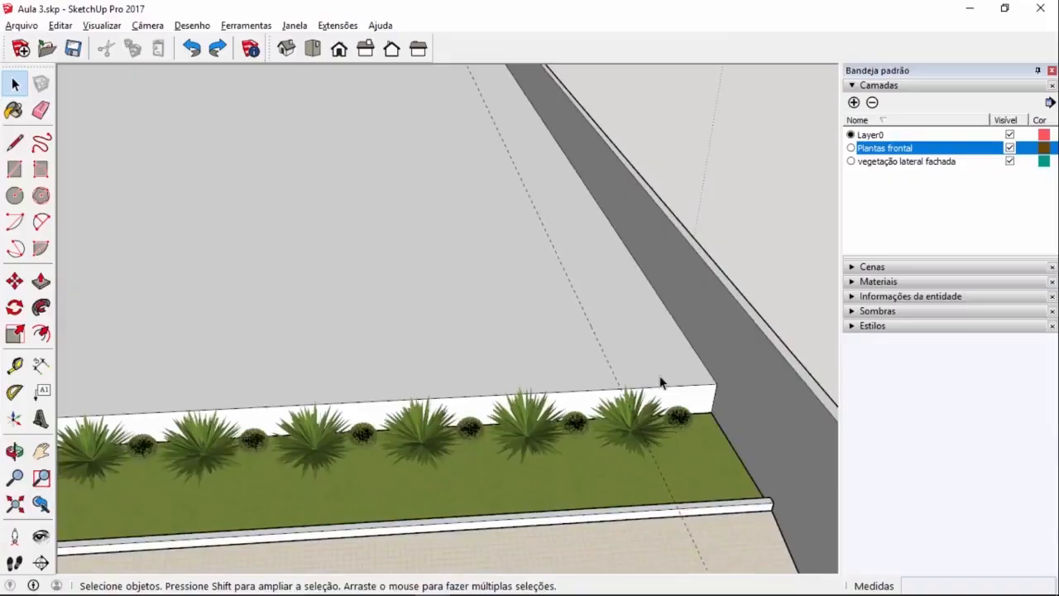
middle_click_drag(645, 379, 590, 378)
scroll(629, 397, "up", 2)
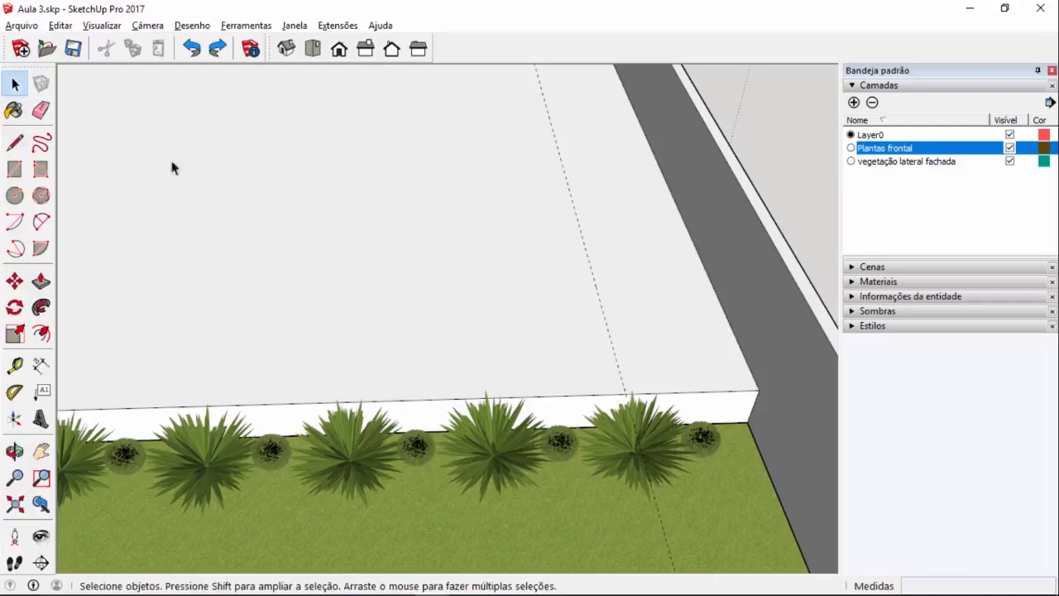
- In Aula 3.skp, draw a 23 m line along the guide from the terrain's front edge, checking the length in Aula 4 Pronta.skp
key("l")
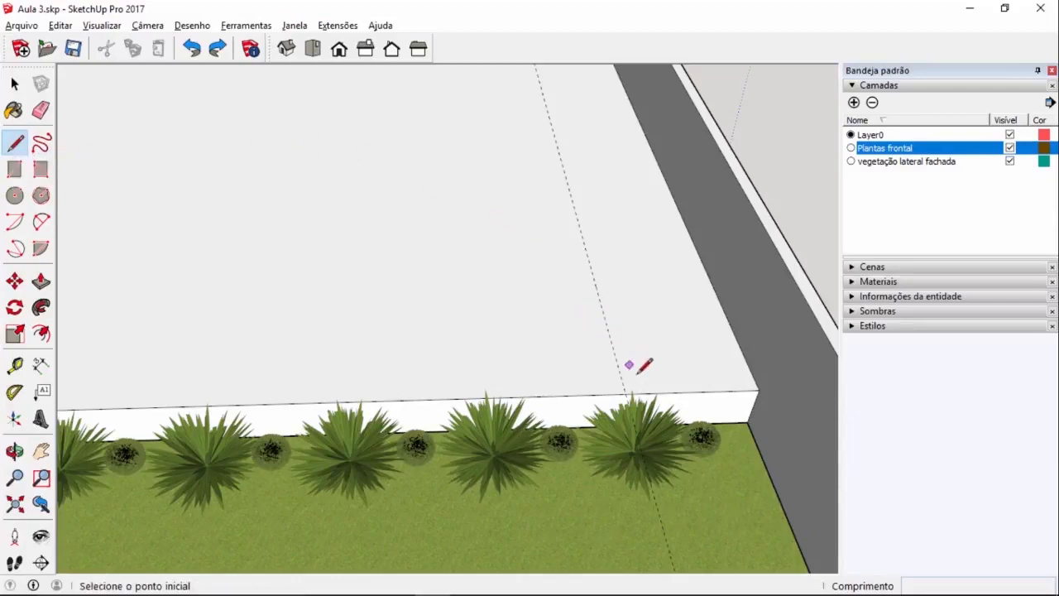
scroll(626, 392, "up", 4)
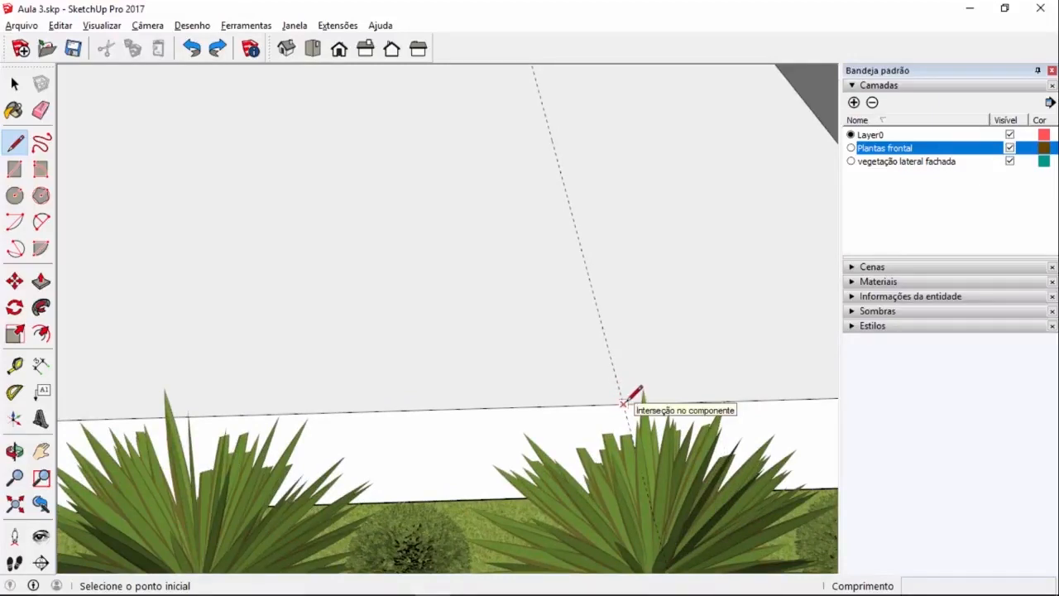
left_click(625, 403)
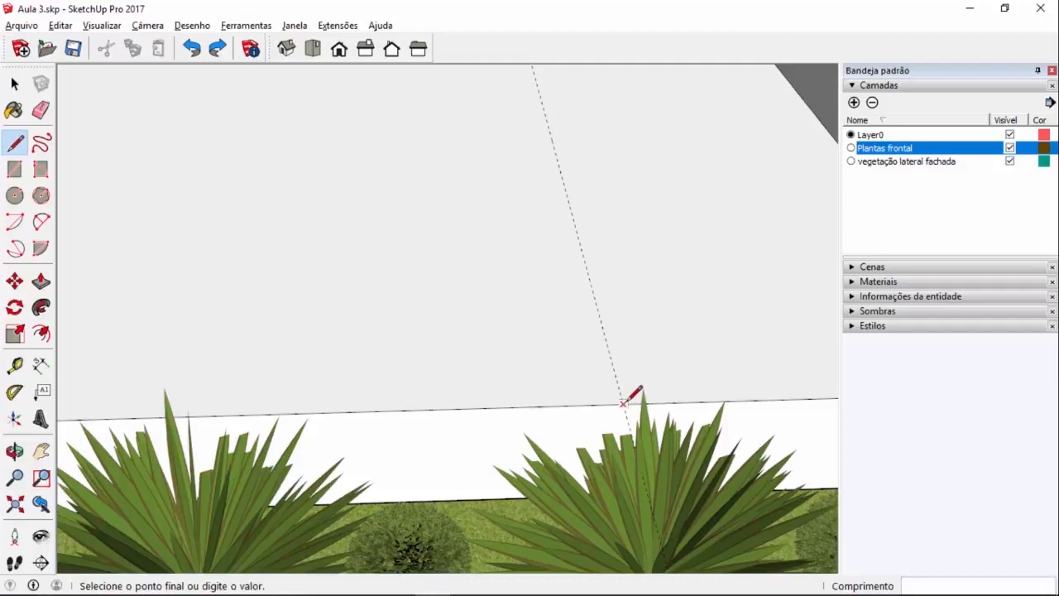
scroll(626, 401, "down", 4)
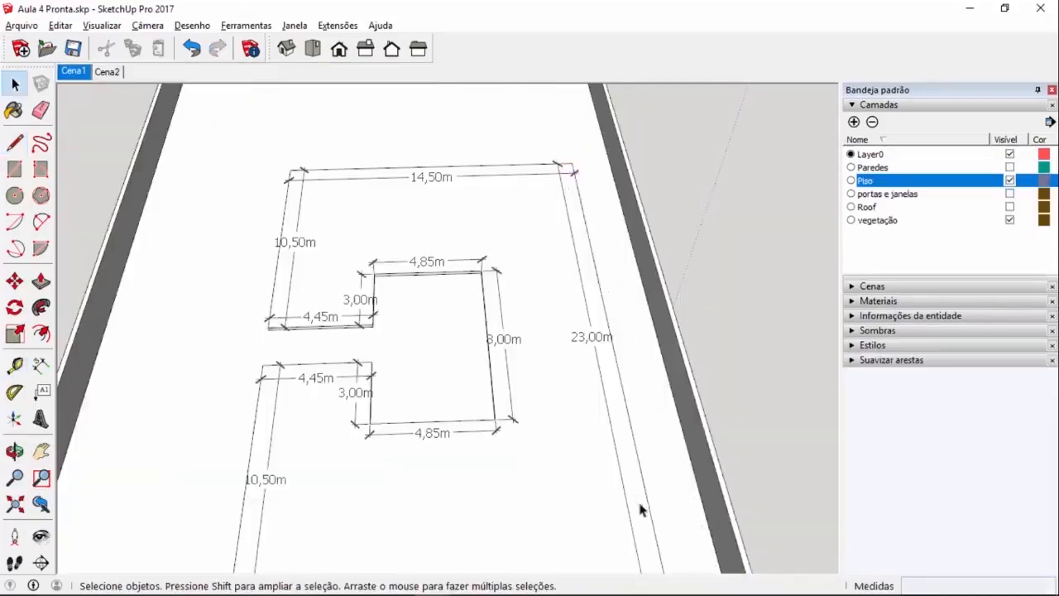
scroll(641, 509, "down", 2)
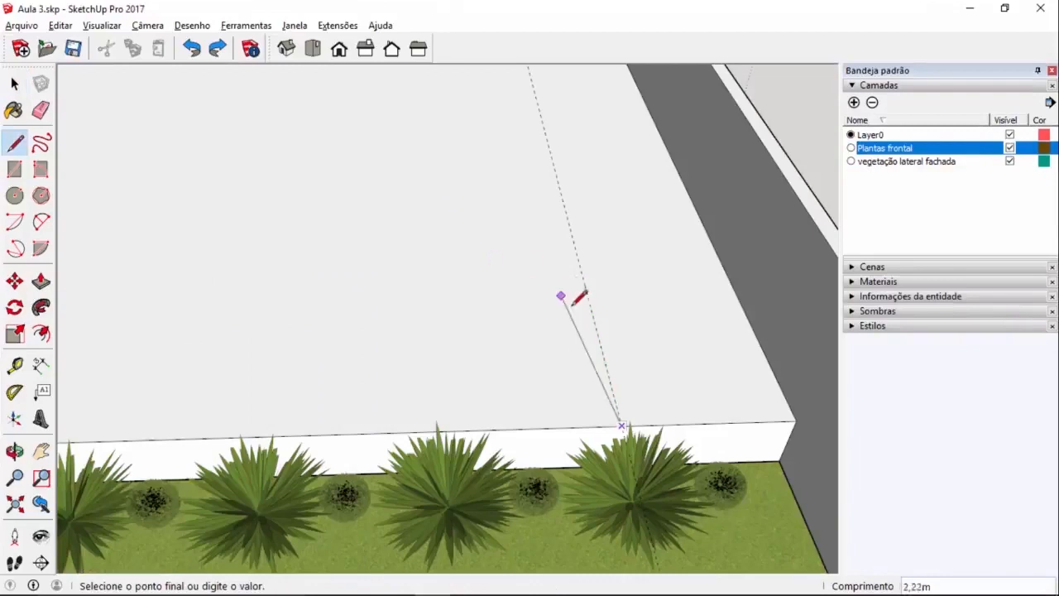
type("2")
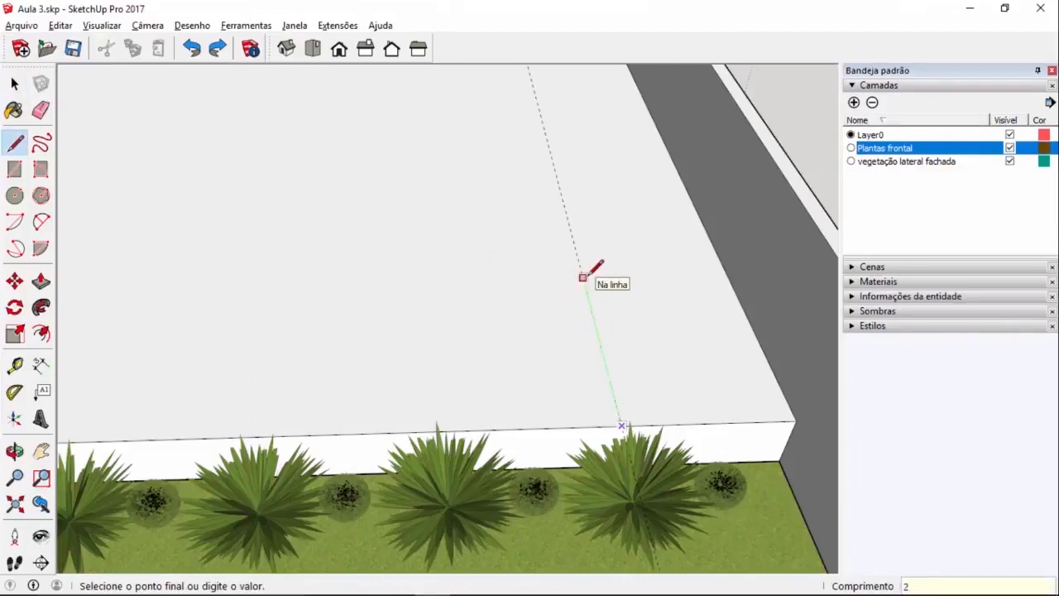
type("3")
key("Return")
- Continue the floor outline with a 14.50 m back edge across the terrain and a 10.50 m side edge toward the front
scroll(608, 418, "down", 5)
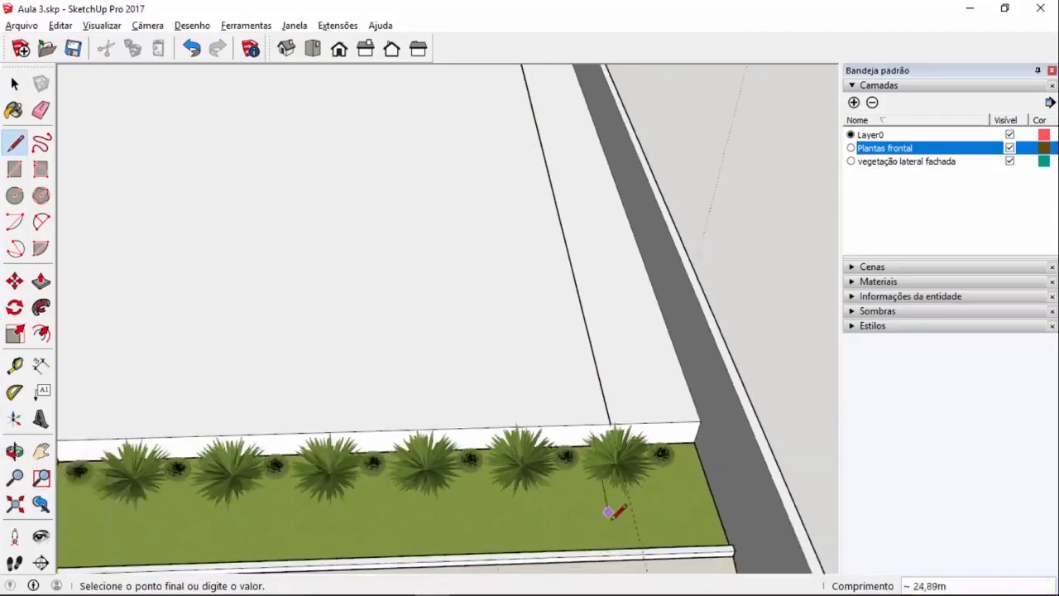
scroll(610, 521, "down", 2)
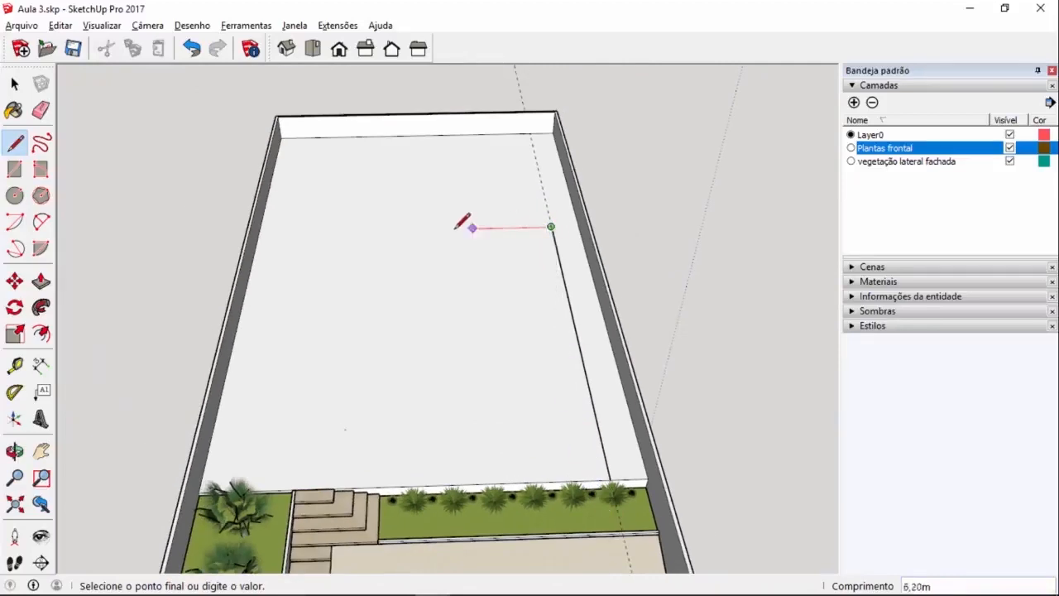
type("14,50")
key("Return")
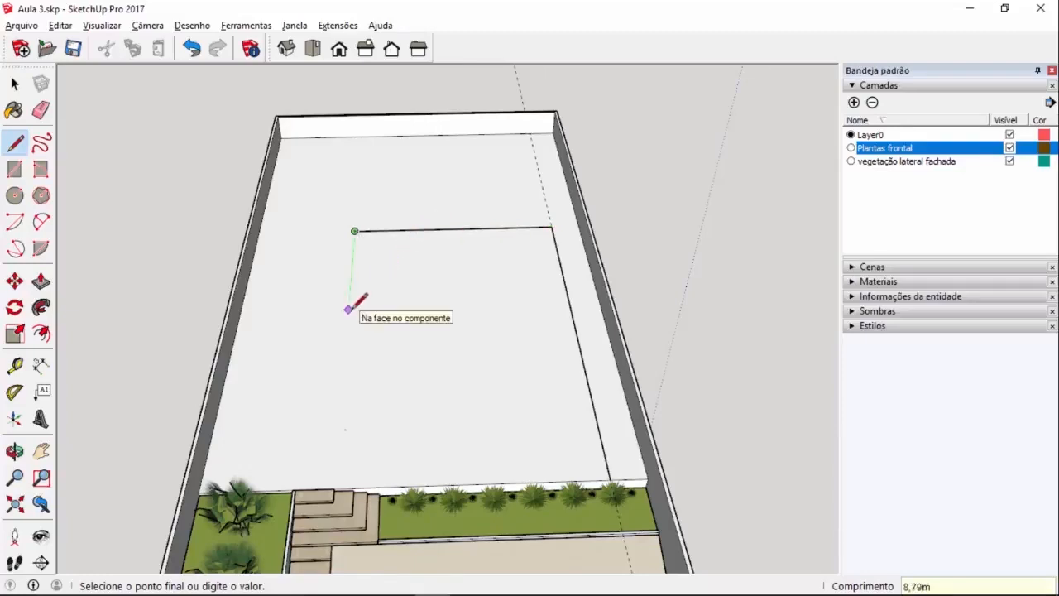
key("alt+Tab")
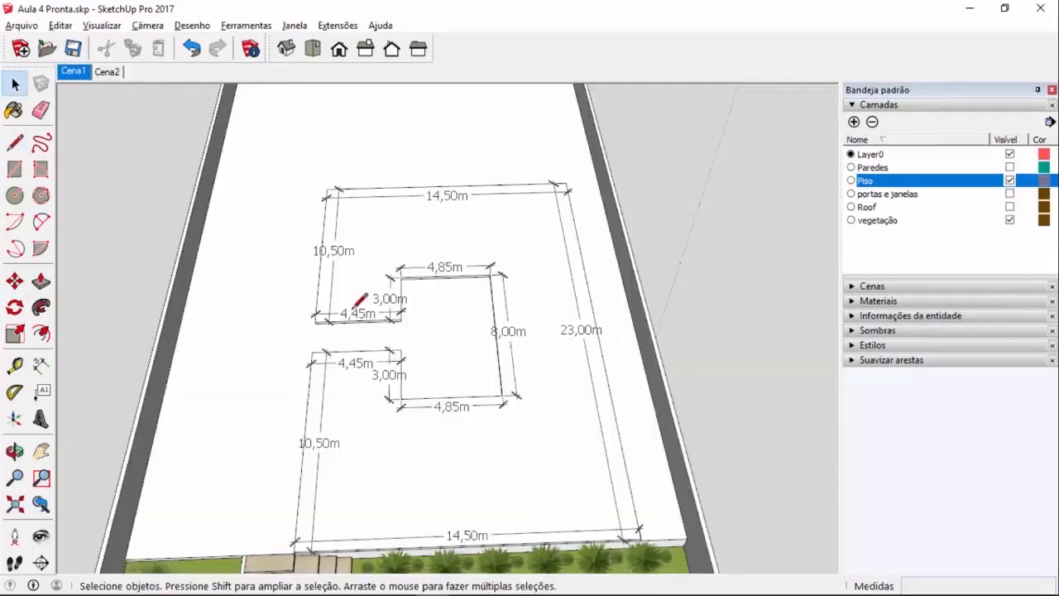
key("alt+Tab")
type("1")
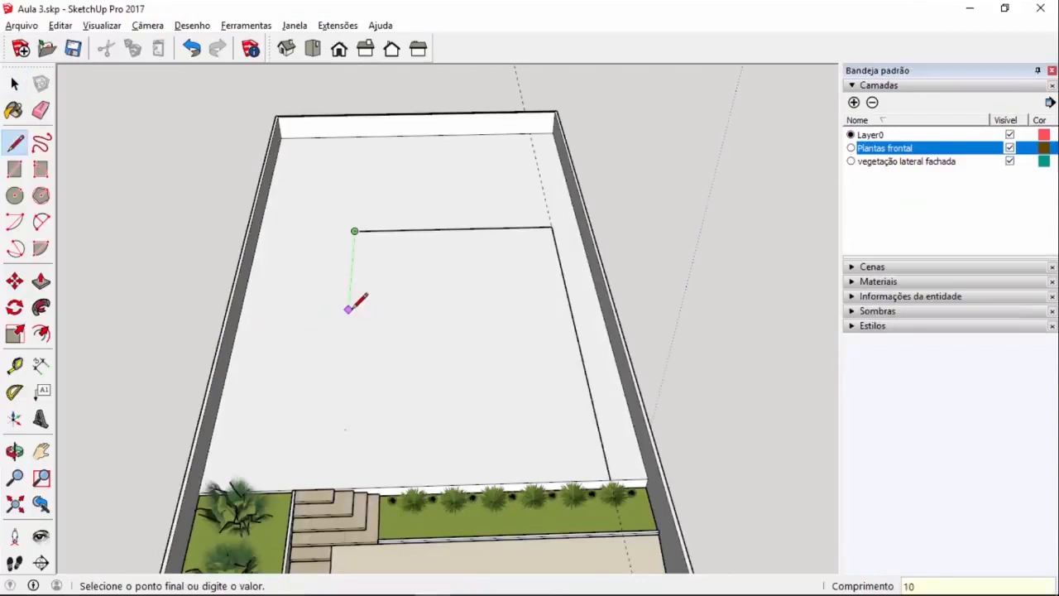
key("Return")
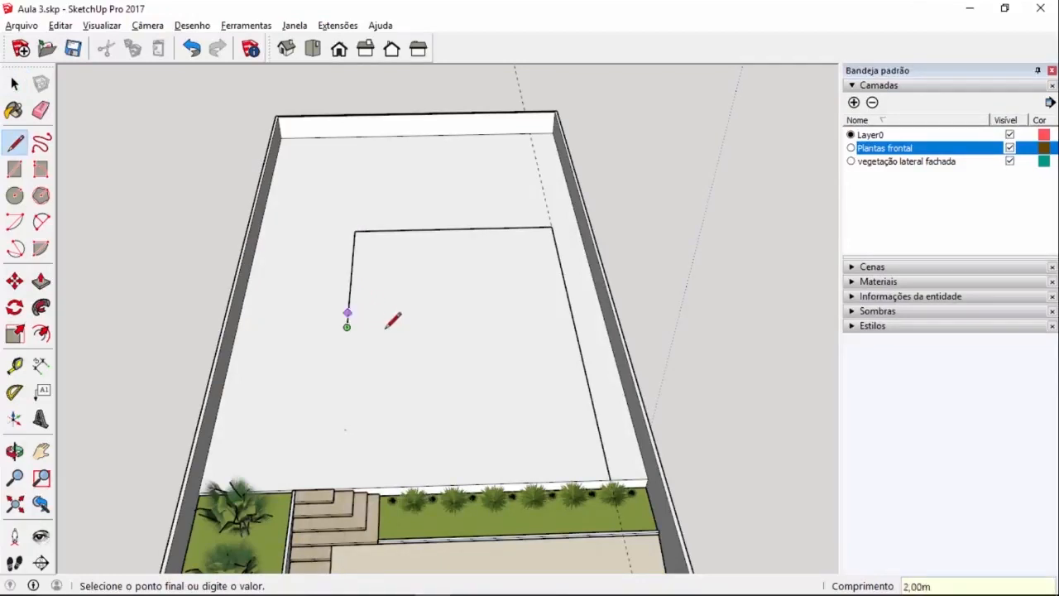
- Following the dimensions in Aula 4 Pronta.skp, continue the outline 4.45 m inward and 3 m toward the terrain's back
key("alt+Tab")
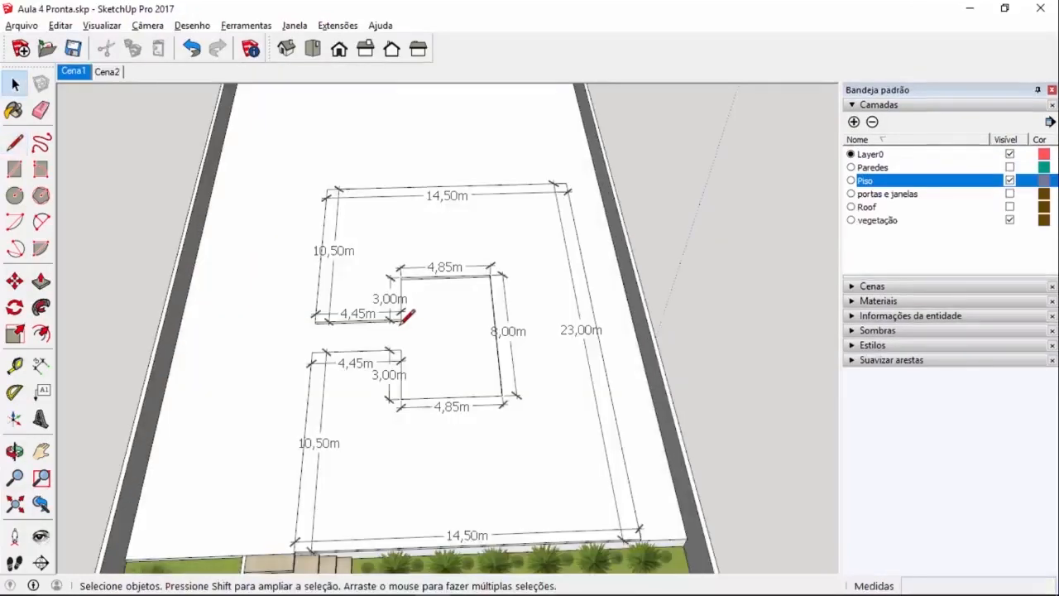
key("alt+Tab")
type("4")
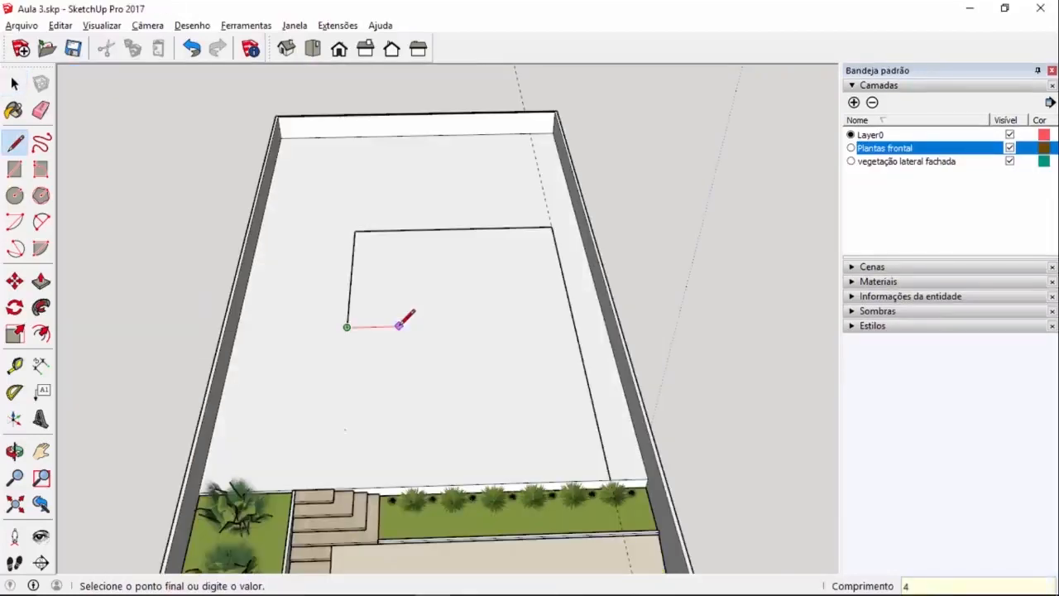
key("Return")
key("alt+Tab")
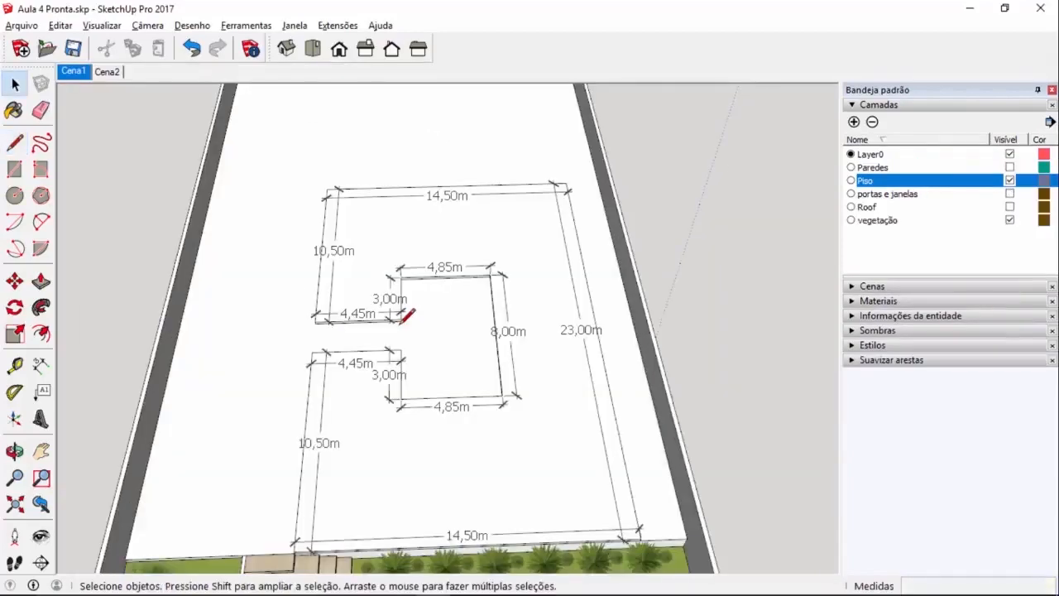
key("alt+Tab")
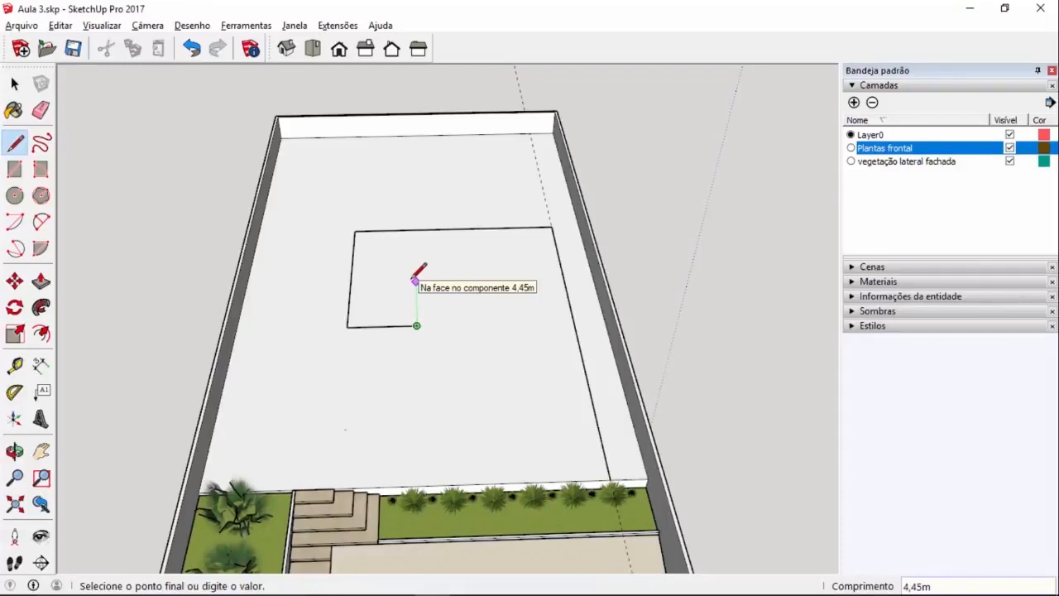
type("3")
key("Return")
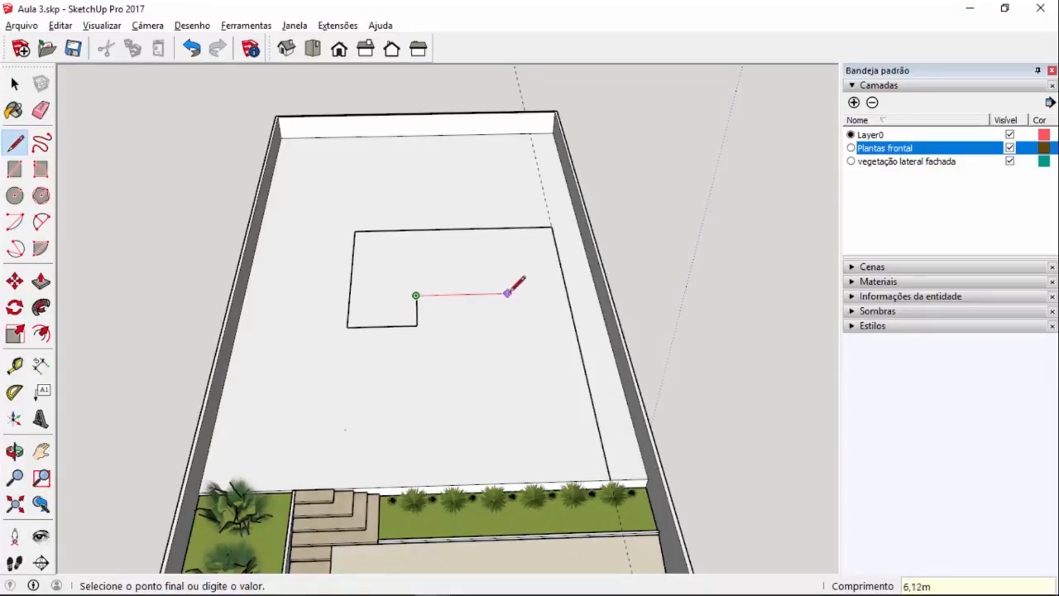
- Draw the recess's 4.85 m back edge and its 8 m inner side toward the front, as dimensioned in Aula 4 Pronta.skp
key("alt+Tab")
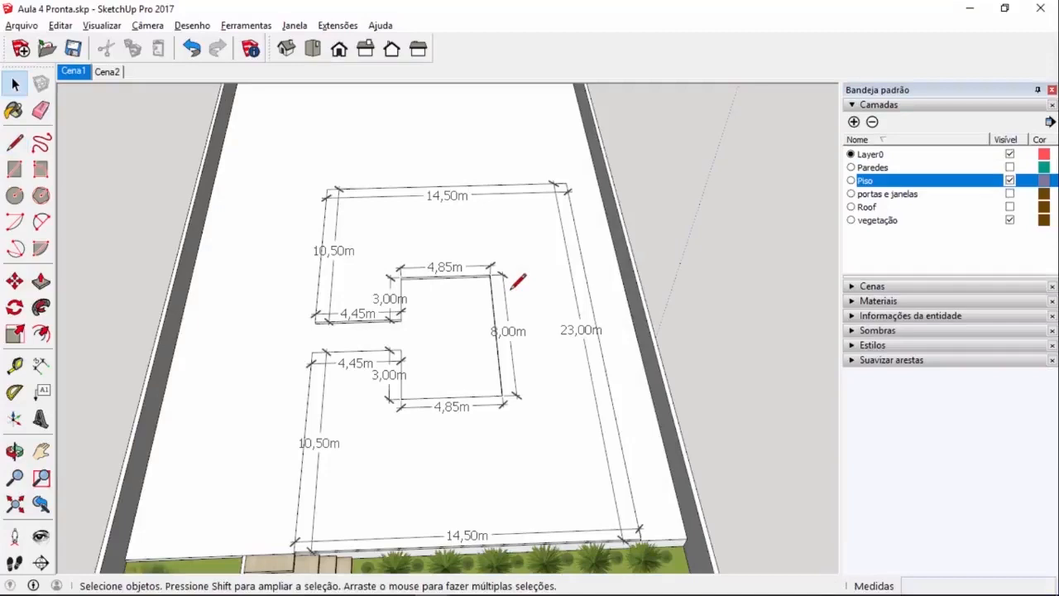
key("alt+Tab")
type("4")
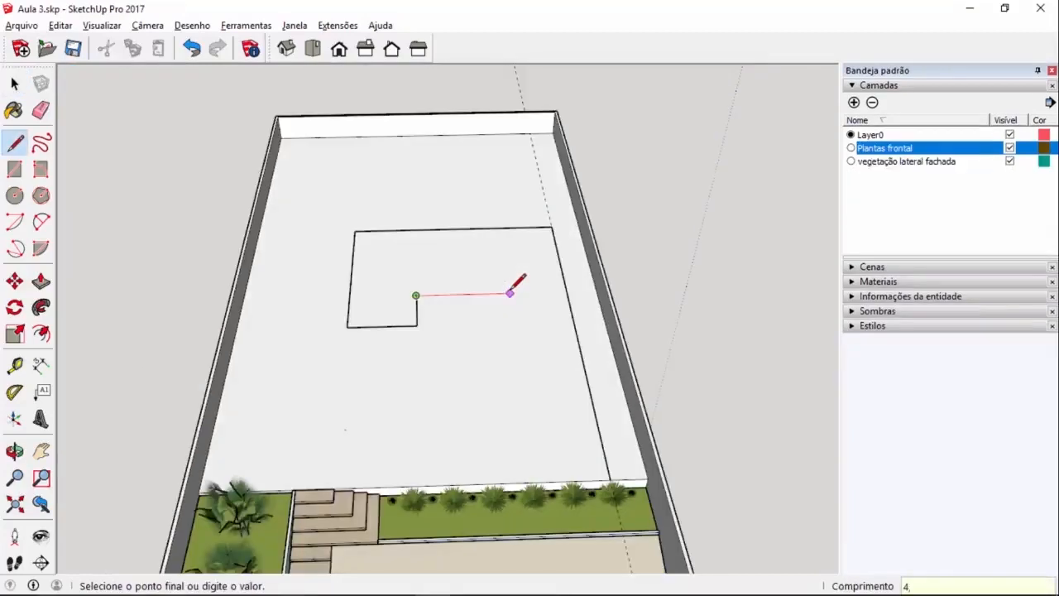
key("Return")
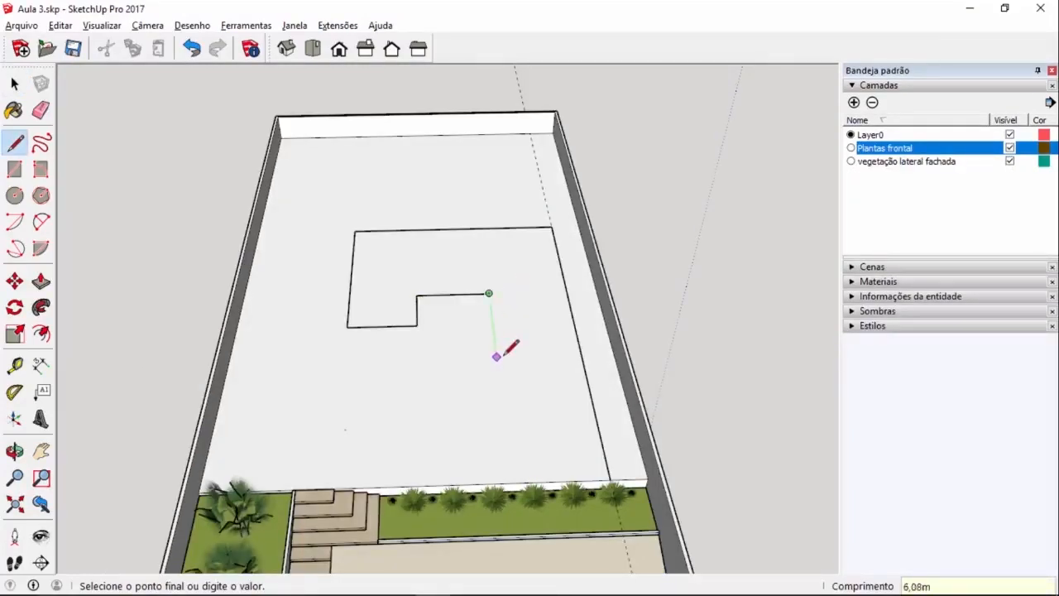
key("alt+Tab")
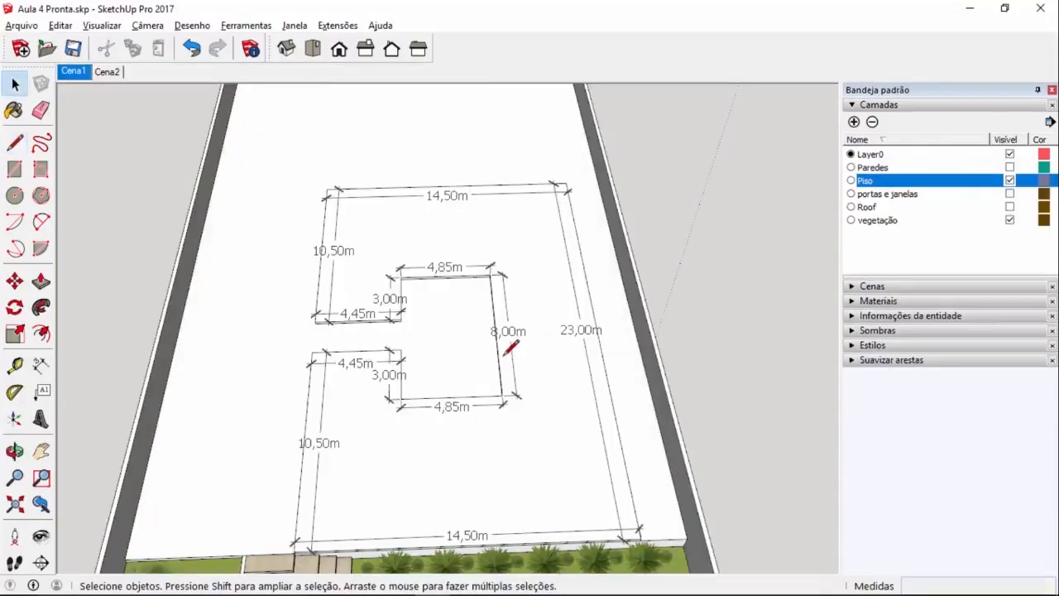
key("alt+Tab")
type("8")
key("Return")
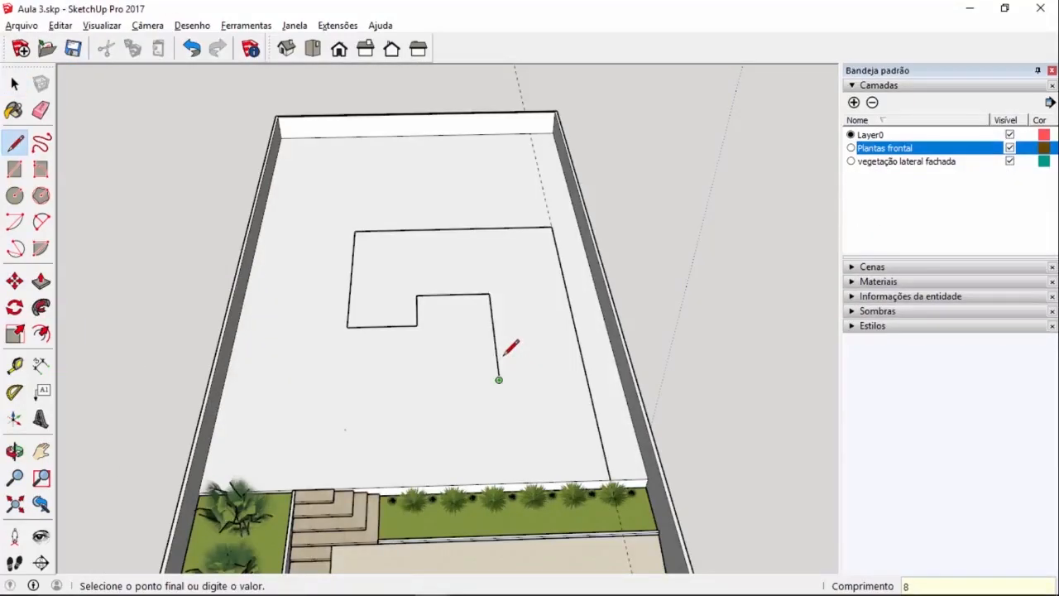
- Draw the recess's 4.85 m front edge toward the open side and a 3 m return toward the back, per Aula 4 Pronta.skp
key("alt+Tab")
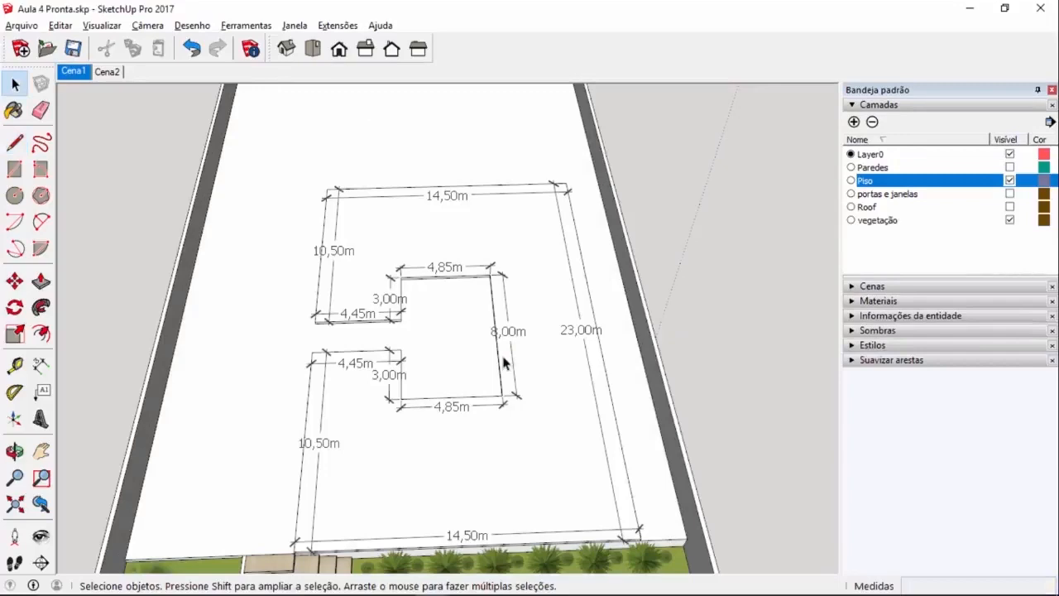
key("alt+Tab")
type("4,85")
key("Return")
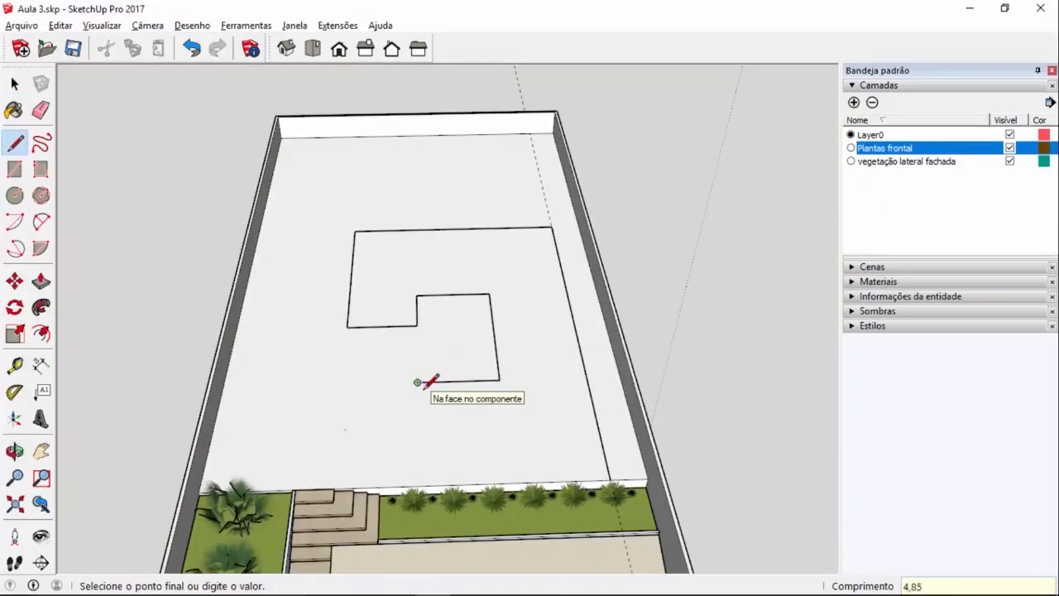
key("alt+Tab")
key("alt+Tab")
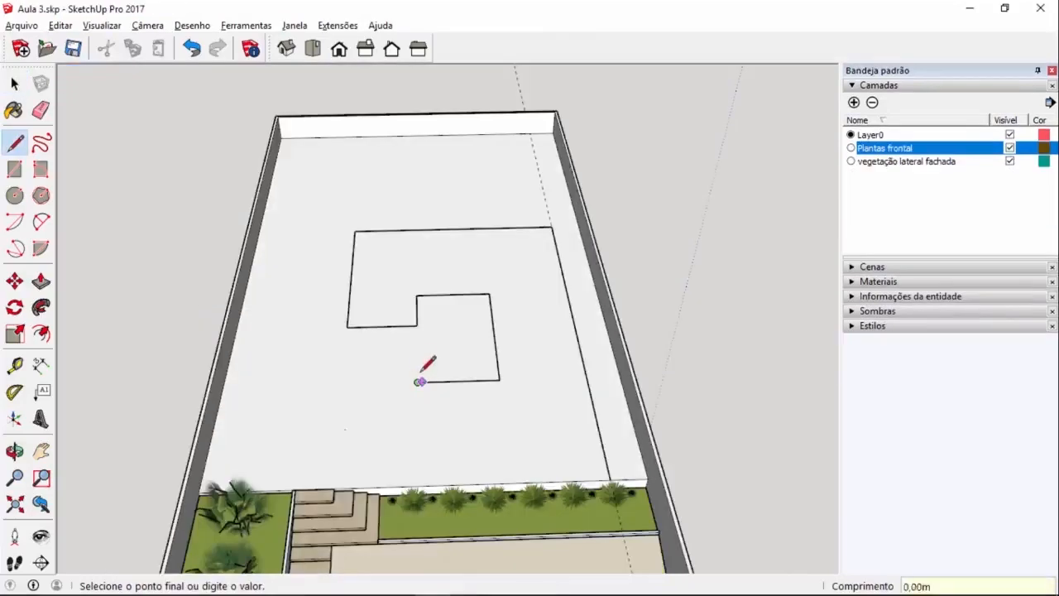
type("3")
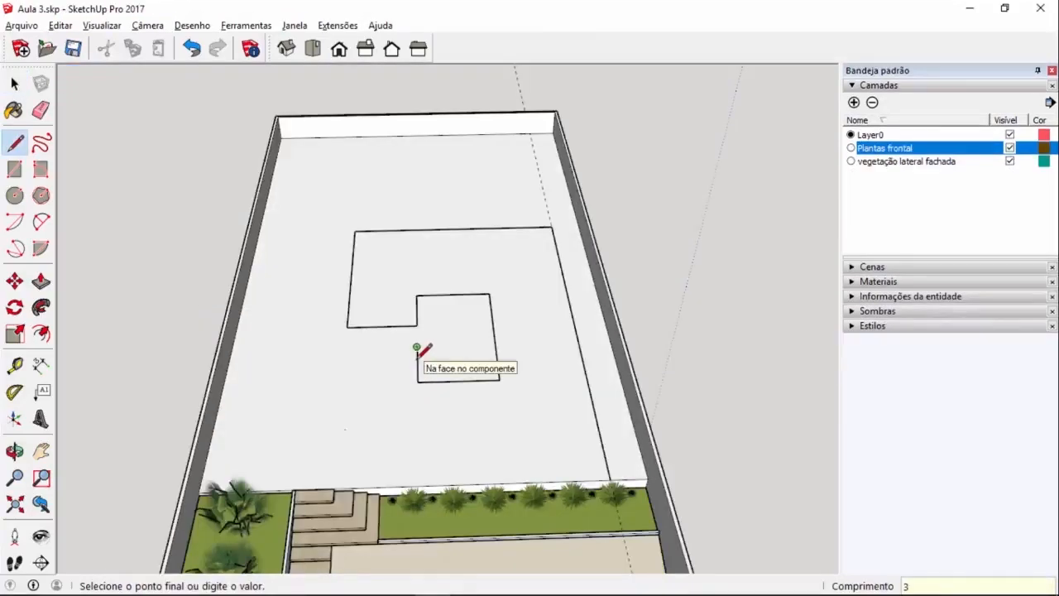
key("Return")
- Continue the outline 4.45 m outward, and draw the 10.50 m side edge to the stair corner on the terrain's front edge
key("alt+Tab")
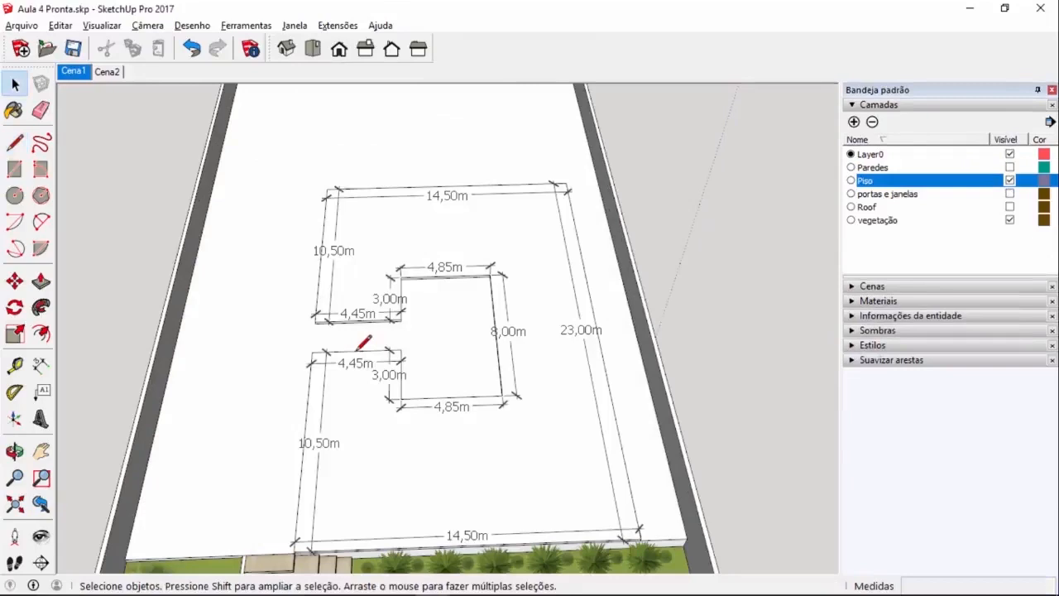
key("alt+Tab")
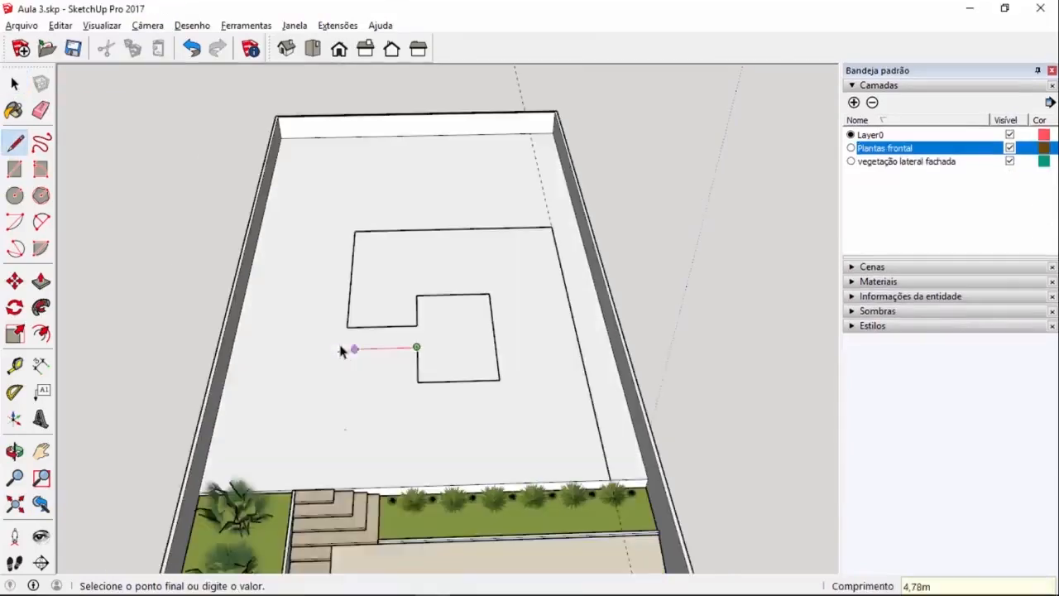
type("4,45")
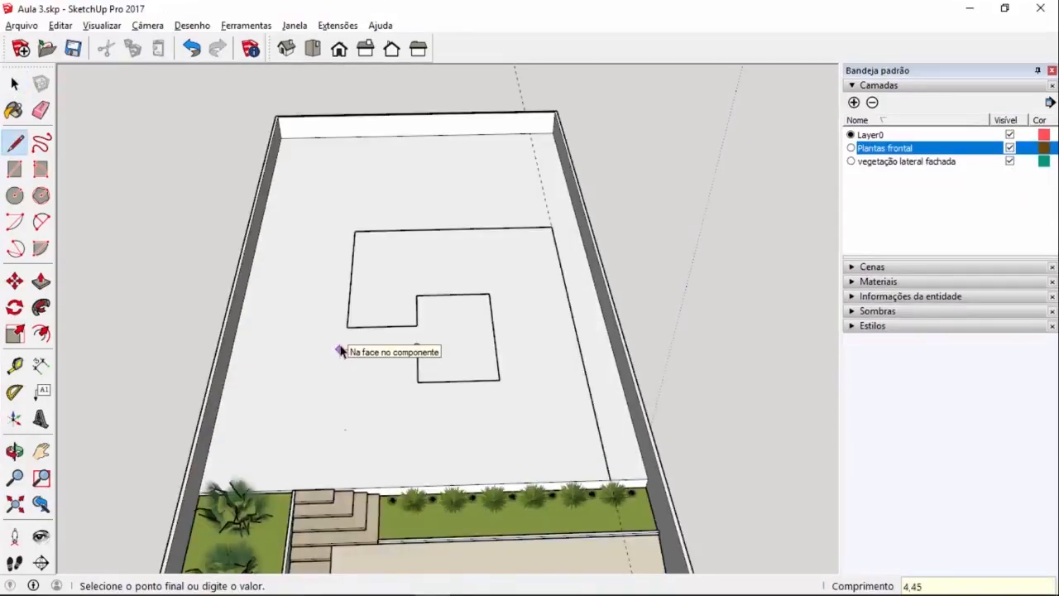
key("alt+Tab")
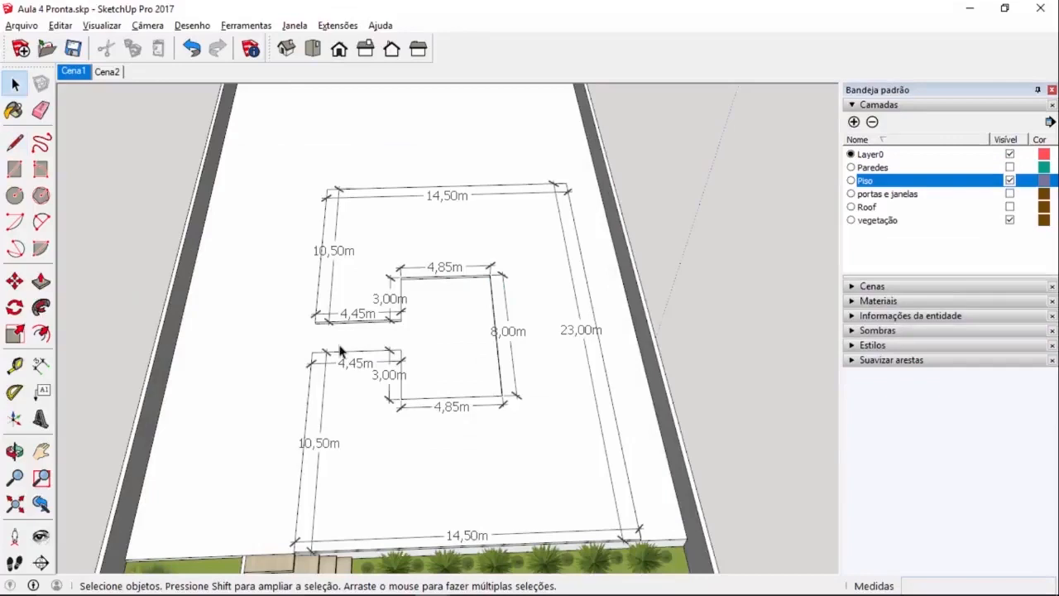
key("alt+Tab")
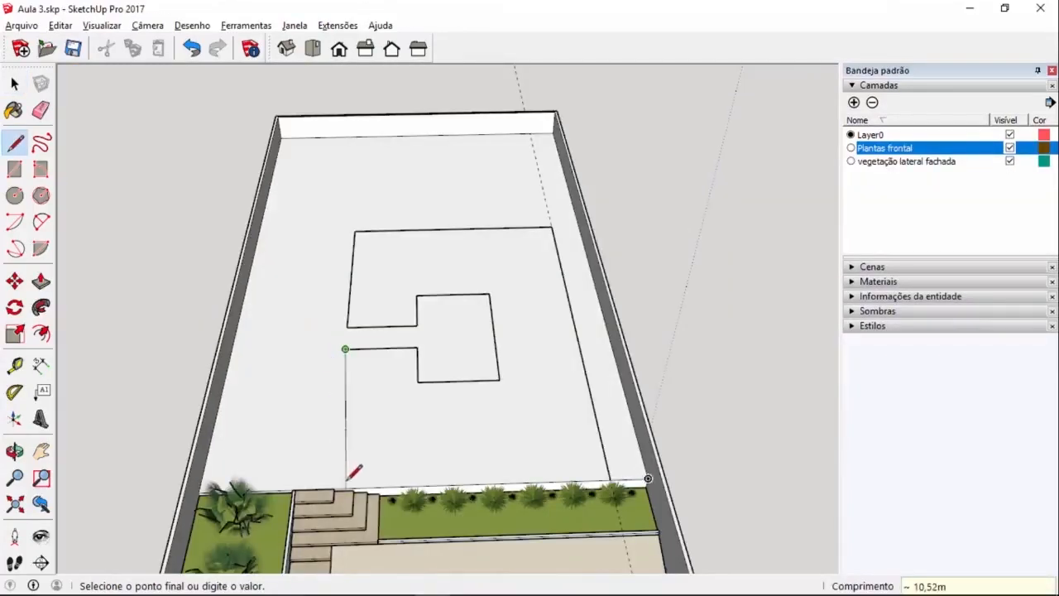
scroll(333, 488, "up", 5)
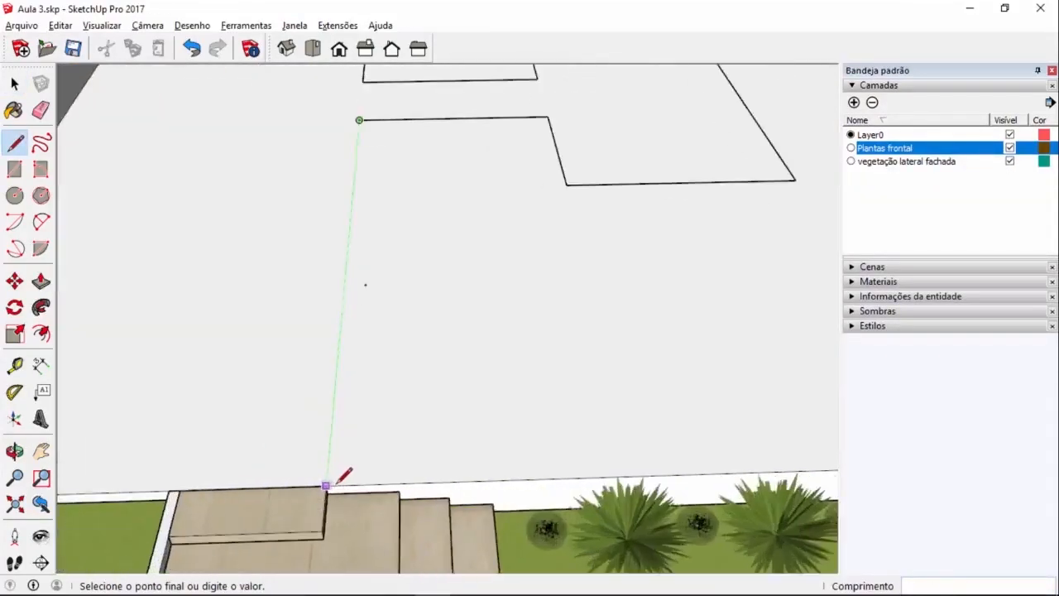
scroll(323, 465, "up", 2)
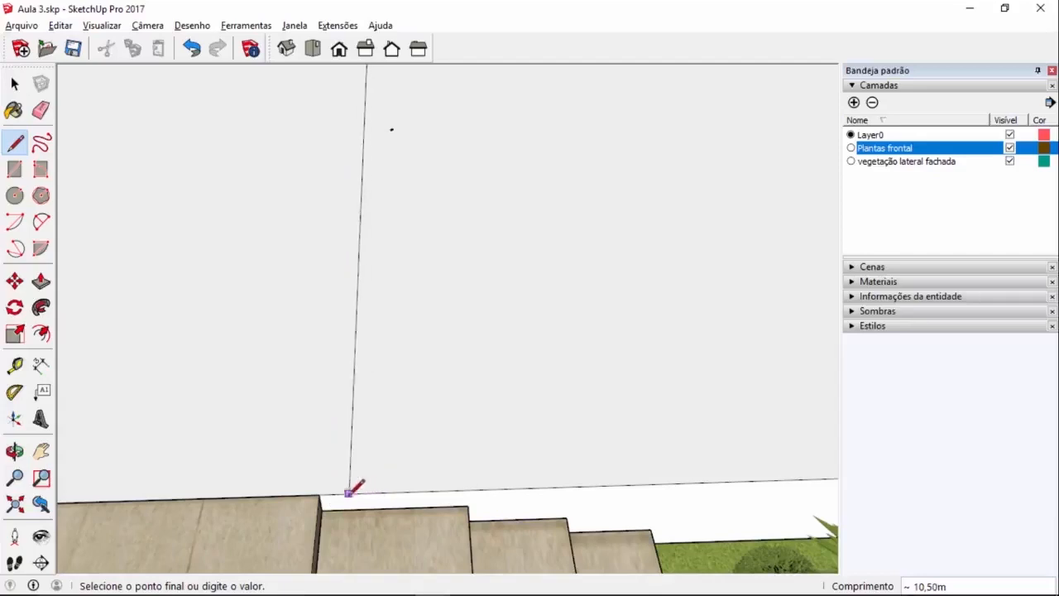
left_click(320, 495)
- Try to close the house outline from the stair corner along the terrain's front edge to the opposite side line
scroll(315, 488, "down", 5)
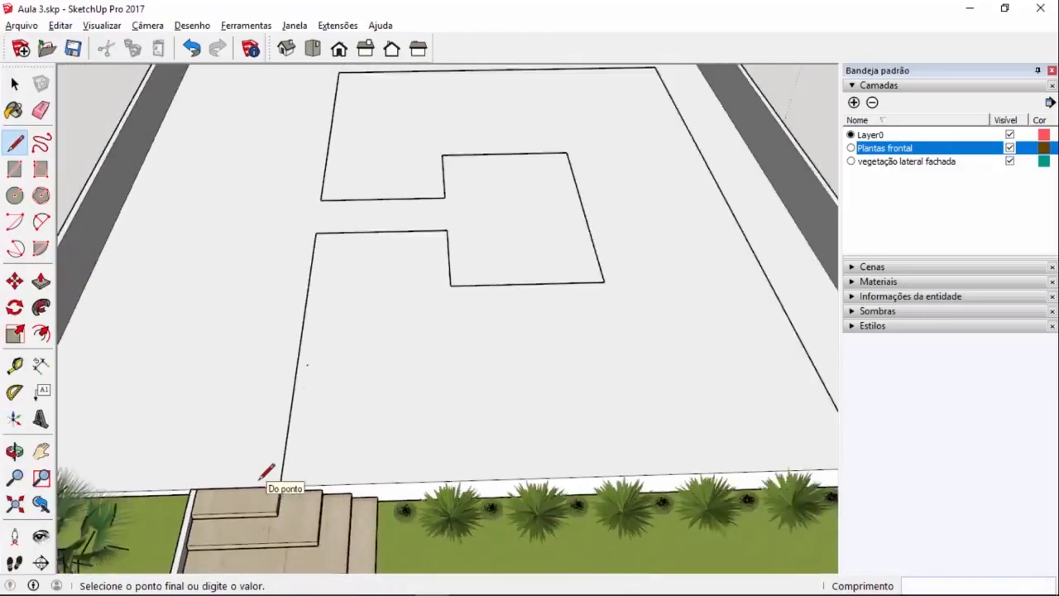
scroll(266, 472, "down", 2)
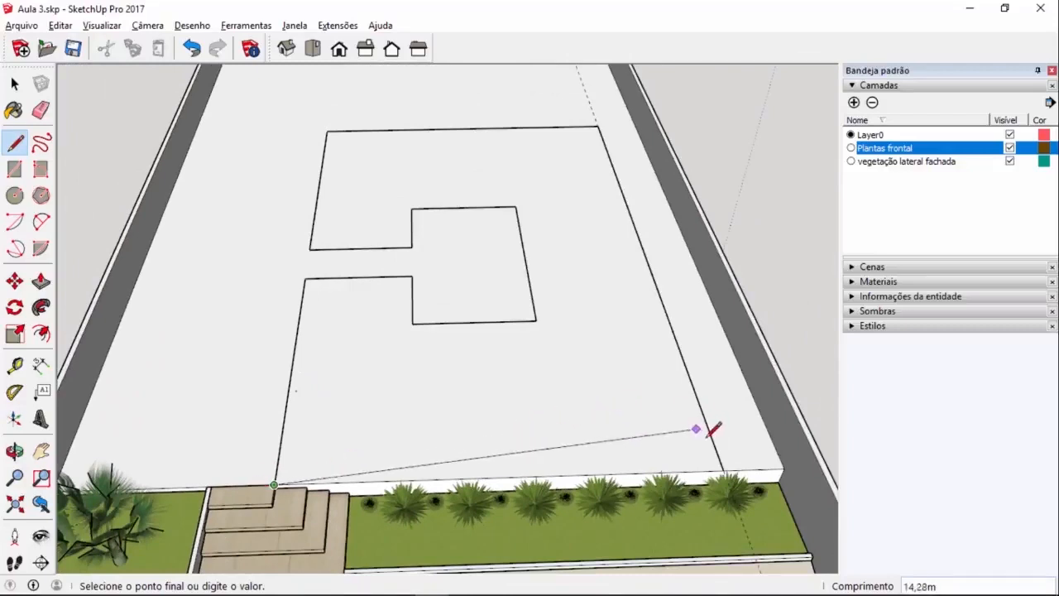
left_click(722, 474)
key("space")
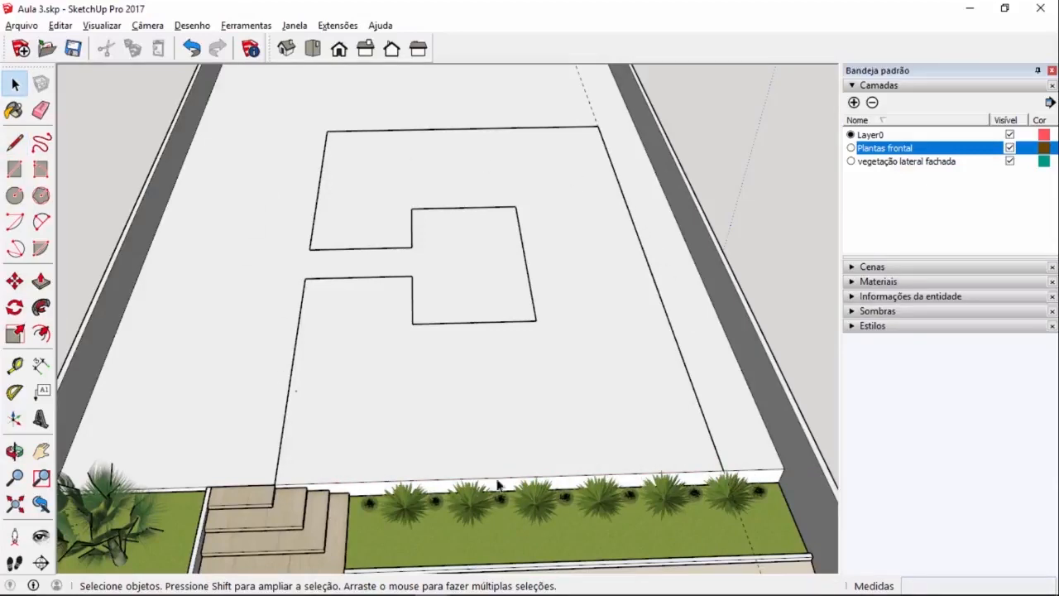
- Select the terrain's front edge beside the stairs to check whether the outline has its own front line, and clear the selection
key("l")
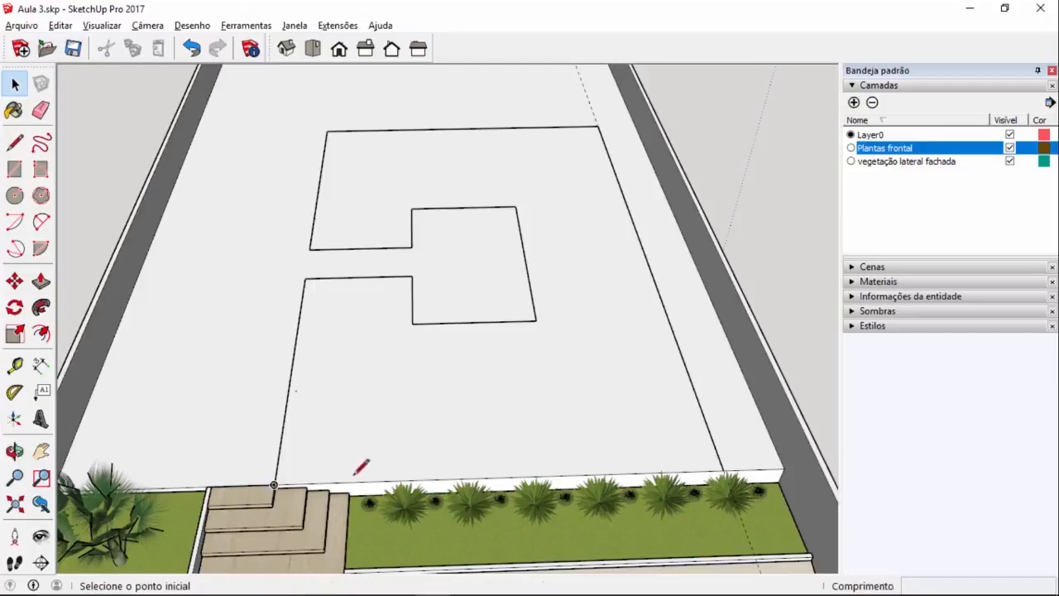
key("space")
scroll(365, 494, "up", 2)
left_click(368, 485)
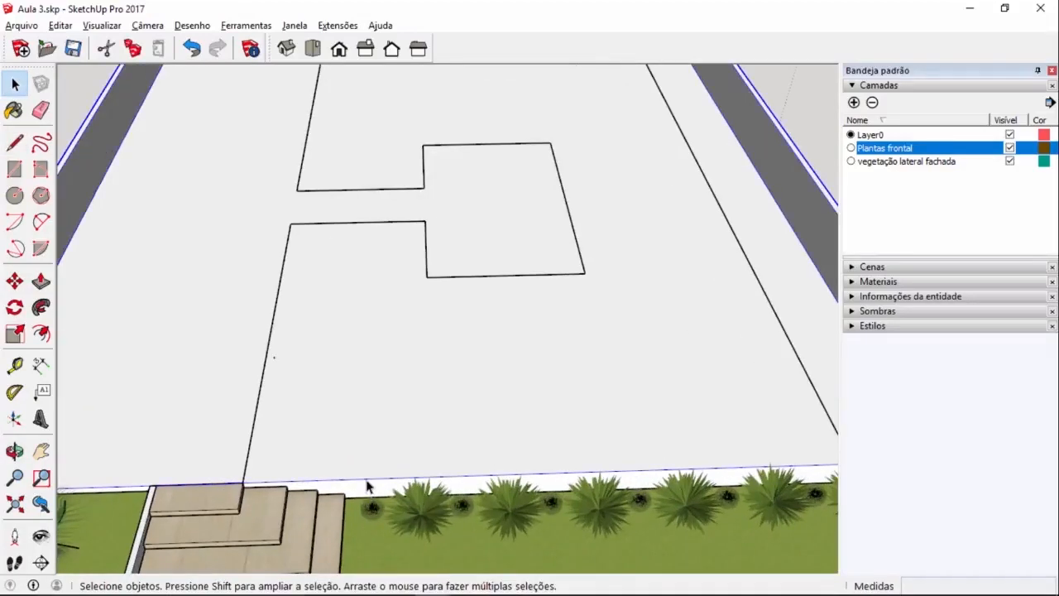
scroll(337, 465, "down", 2)
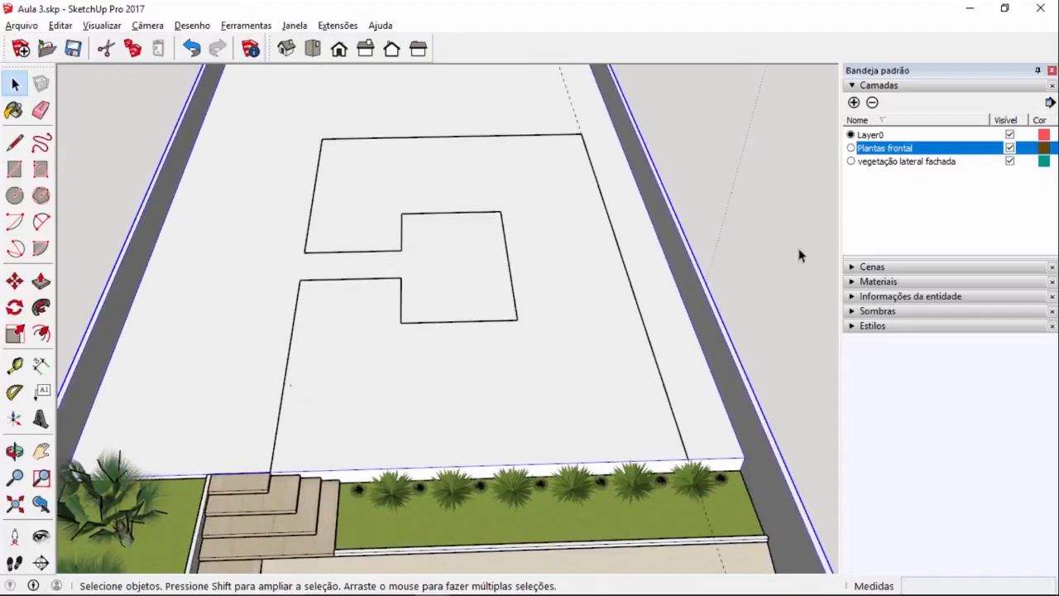
left_click(781, 275)
- Close the house outline with a 14.50 m line along the terrain's front edge, from the stair corner to the opposite side line's endpoint
key("l")
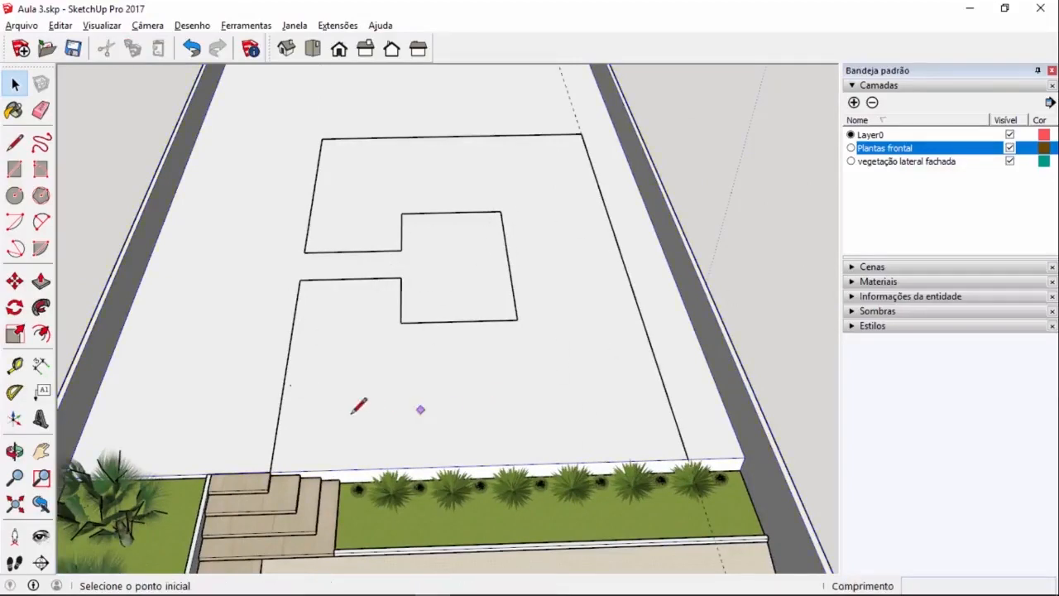
scroll(290, 473, "up", 5)
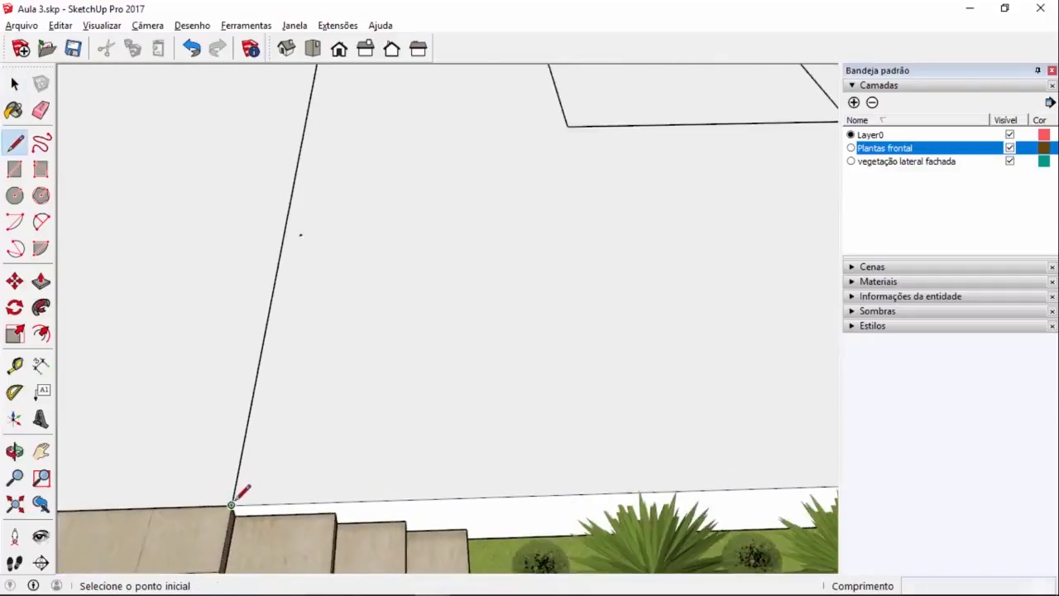
left_click(232, 504)
scroll(232, 500, "down", 6)
scroll(662, 479, "up", 5)
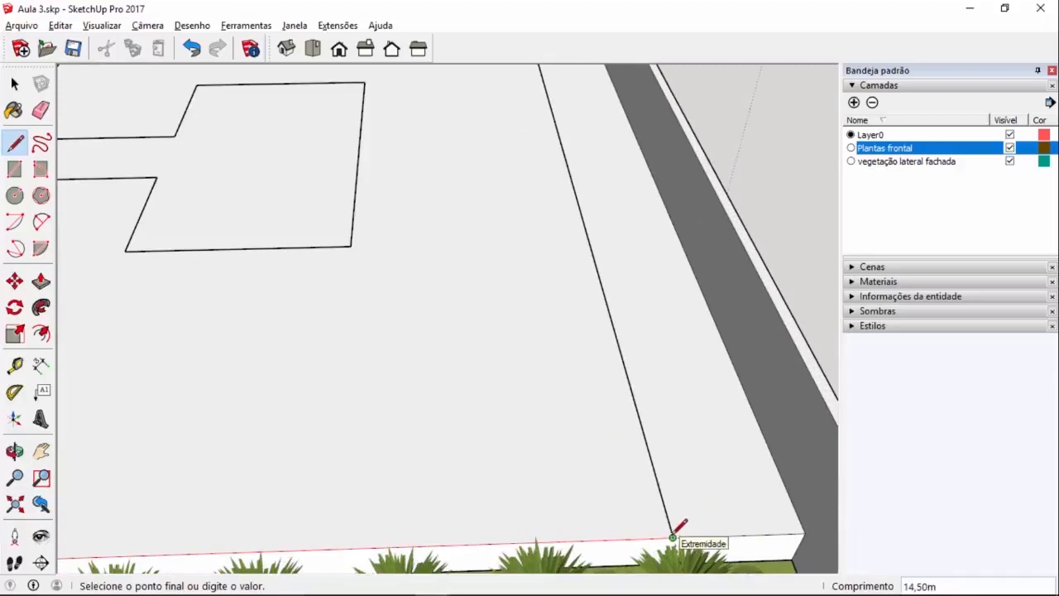
left_click(673, 537)
key("space")
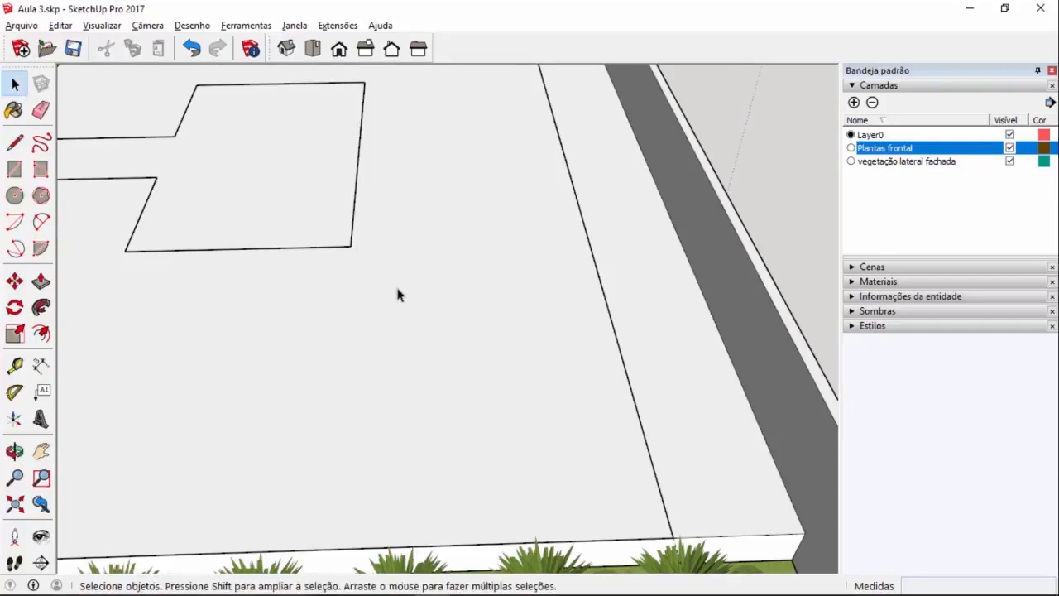
- Select the house floor face to check that the outline encloses its own surface, and clear the selection
left_click(447, 280)
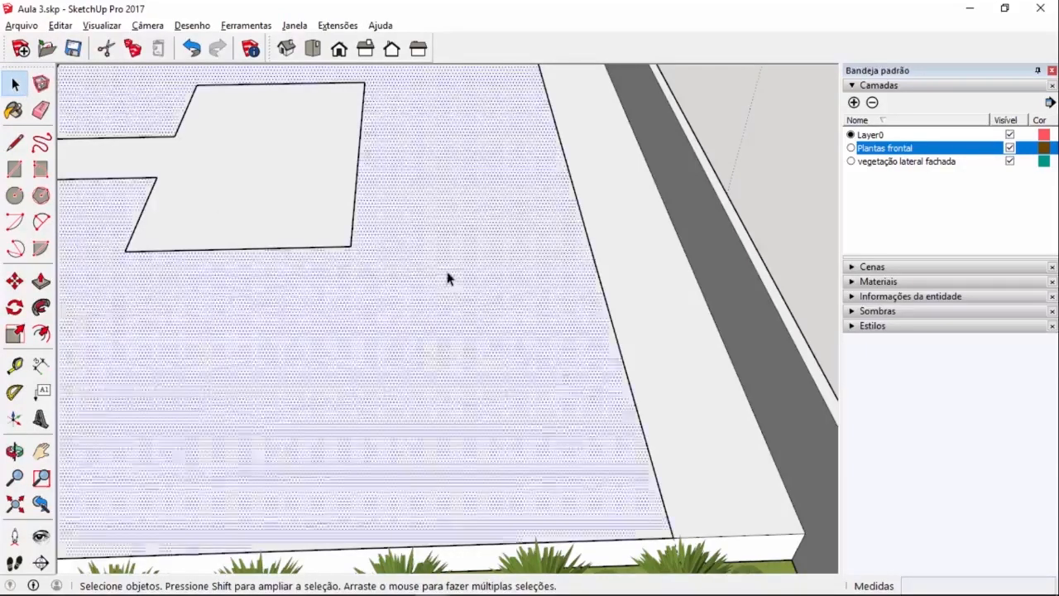
scroll(603, 484, "down", 3)
scroll(508, 367, "up", 3)
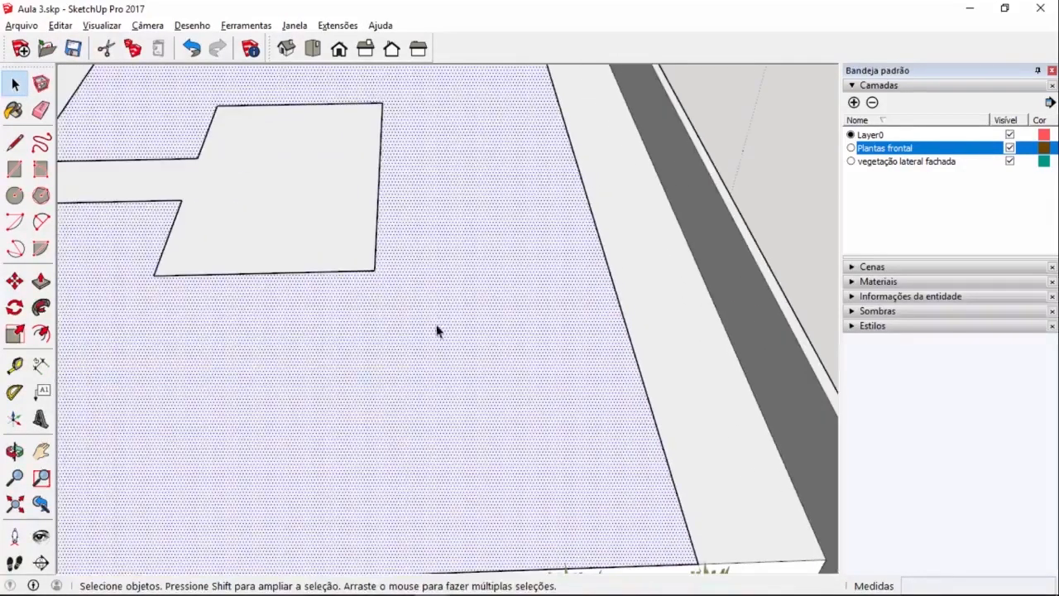
scroll(544, 399, "down", 2)
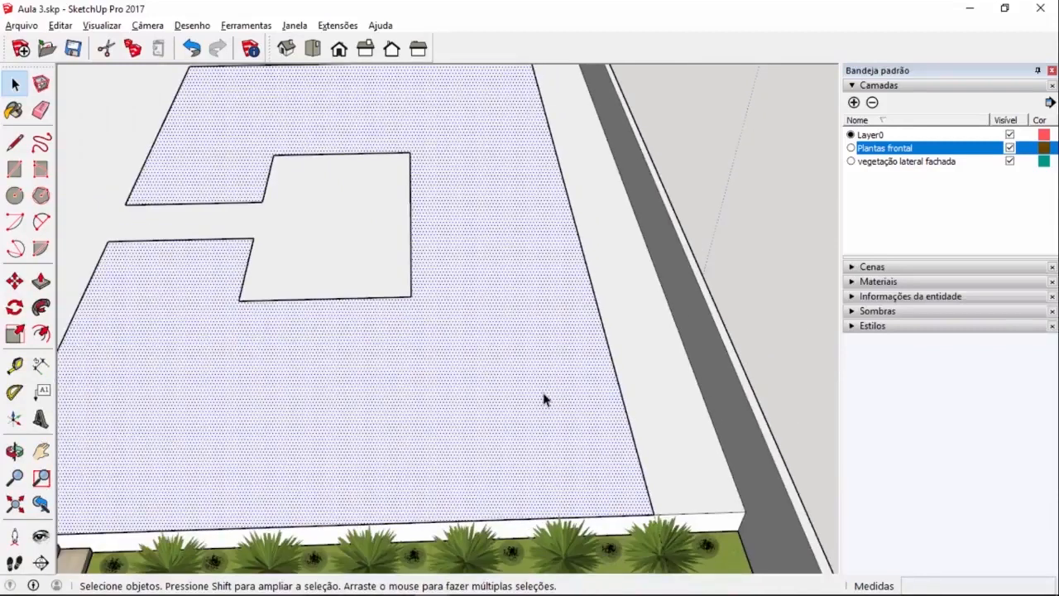
scroll(544, 400, "down", 2)
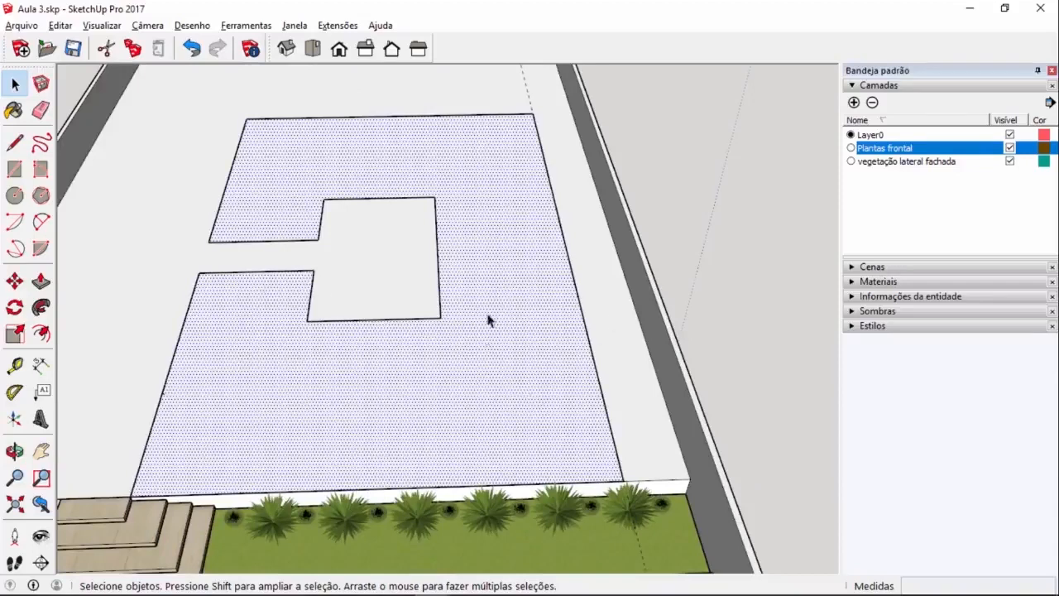
left_click(729, 229)
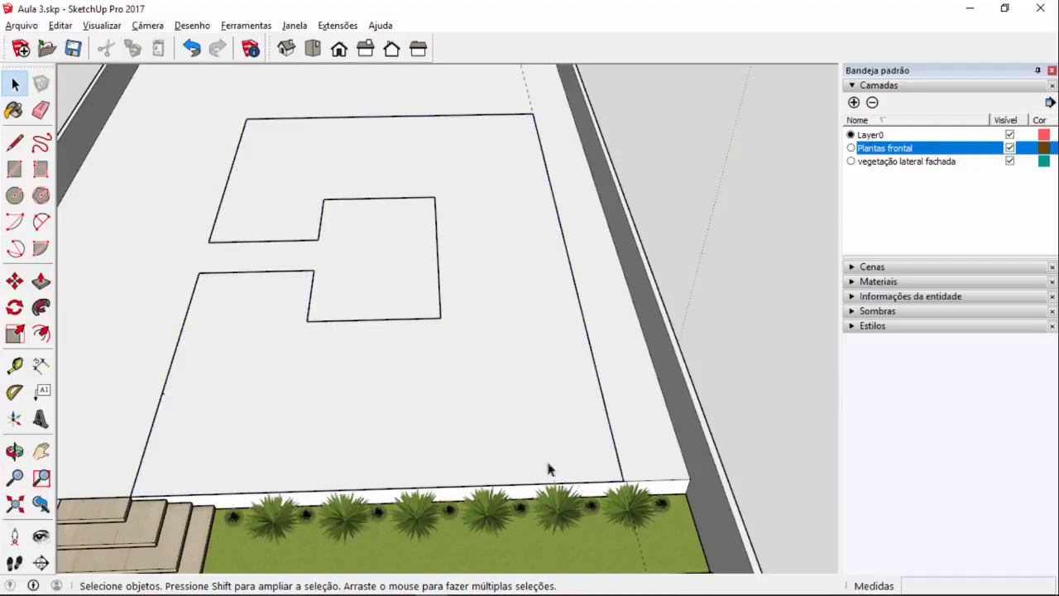
- Push/Pull the house floor face upward from the terrain
left_click(41, 282)
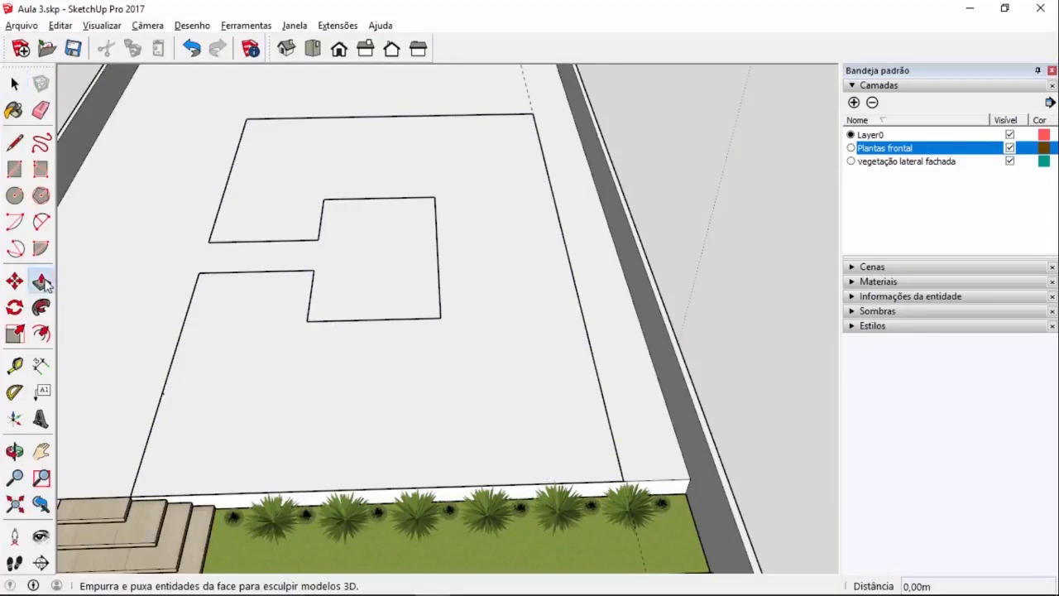
left_click(302, 379)
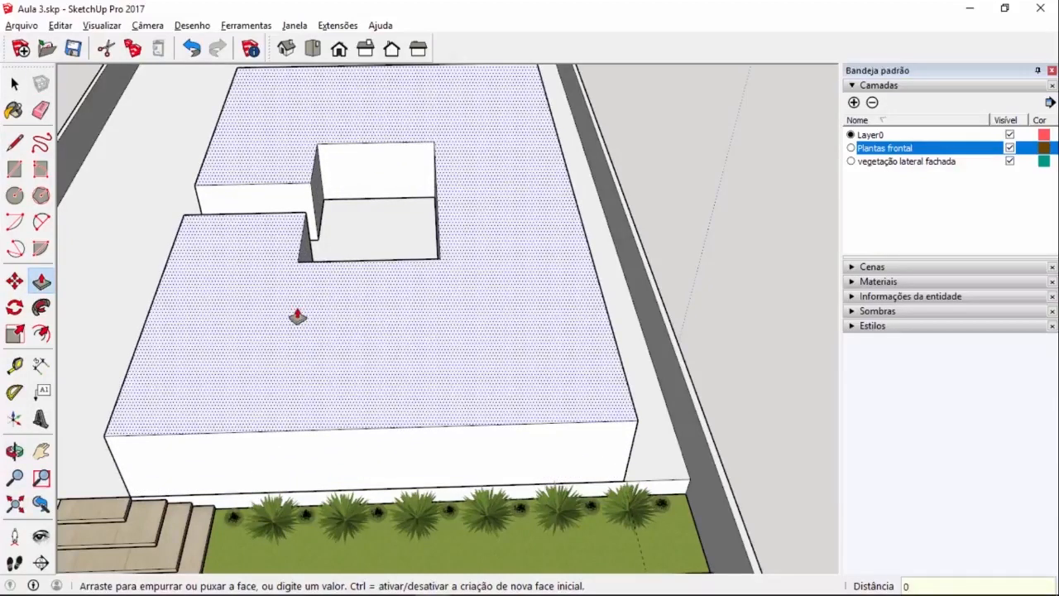
- Finish extruding the house footprint face 0,15 m to form a raised floor slab
key("Return")
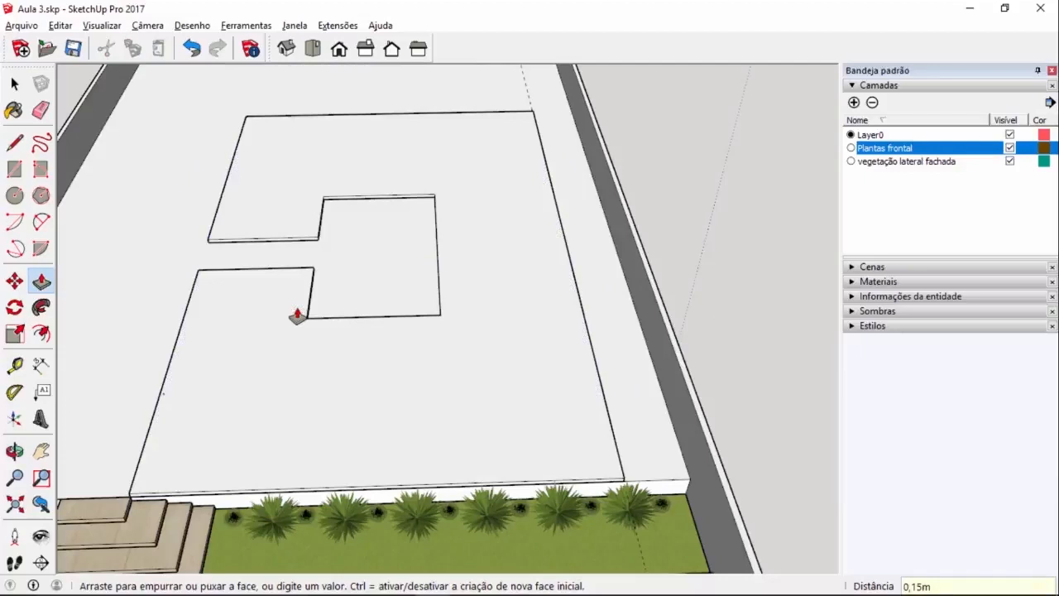
key("space")
middle_click_drag(151, 417, 423, 299)
scroll(241, 507, "up", 3)
scroll(241, 507, "up", 3)
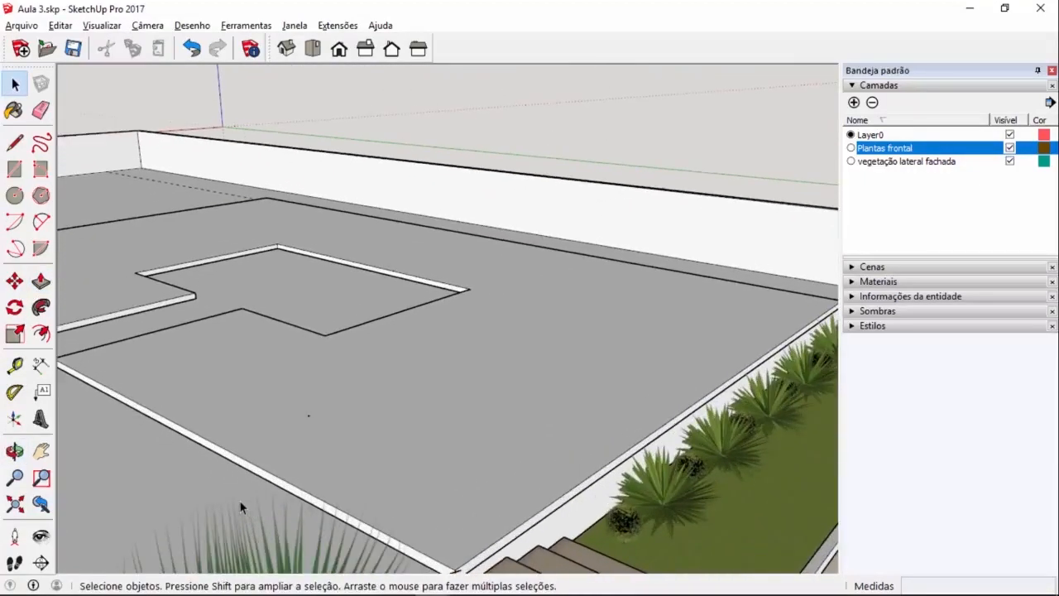
middle_click_drag(389, 416, 135, 488)
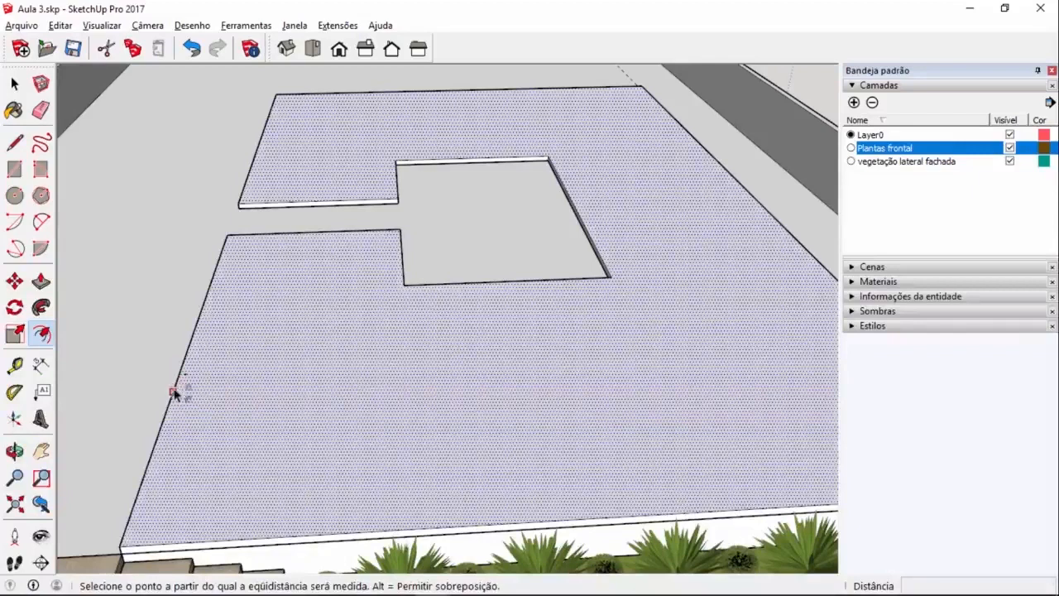
- Offset the outline of the slab's top face 0,15 m inward to mark the wall thickness
key("Escape")
left_click(334, 388)
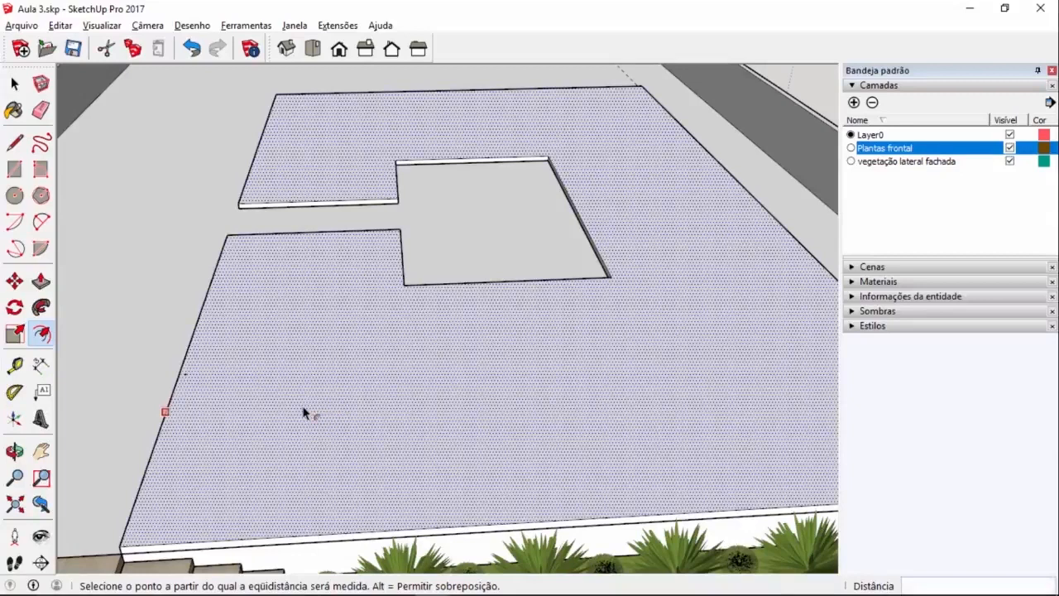
left_click(304, 413)
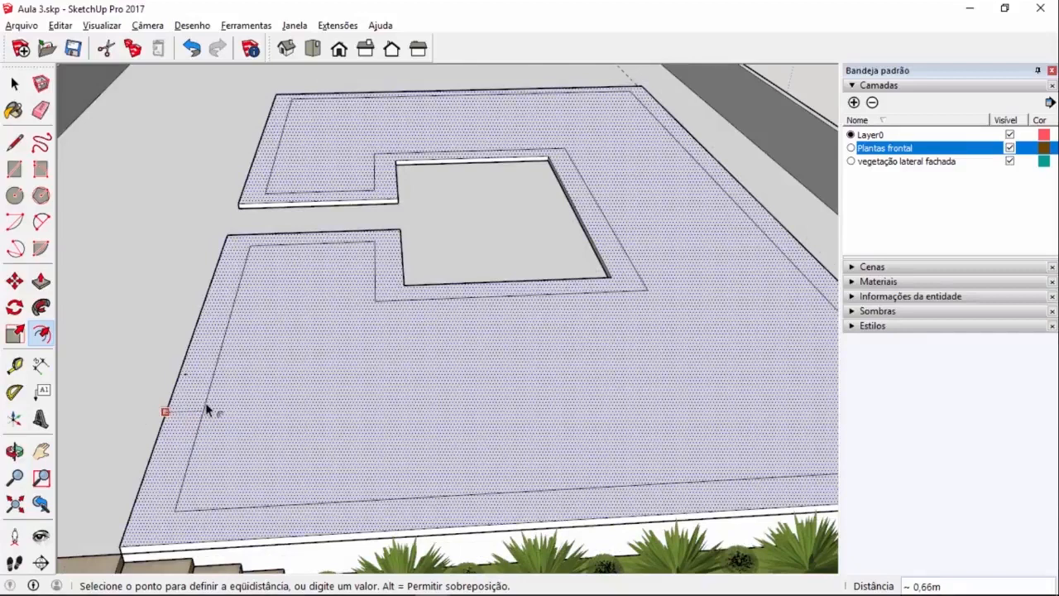
type("0,15")
key("Return")
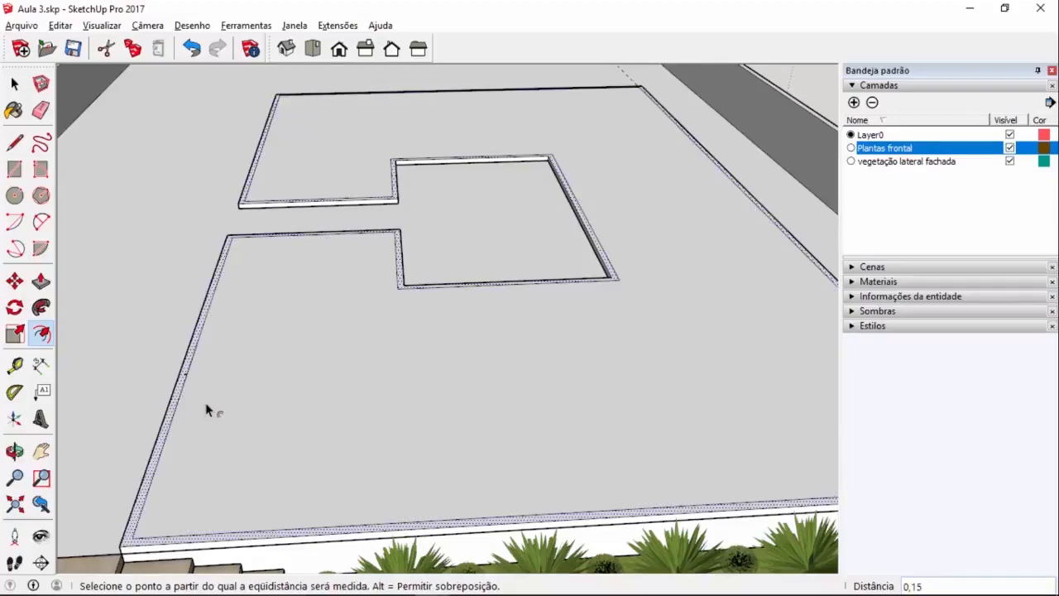
middle_click_drag(204, 402, 679, 501)
left_click(636, 341)
scroll(638, 485, "down", 4)
key("Escape")
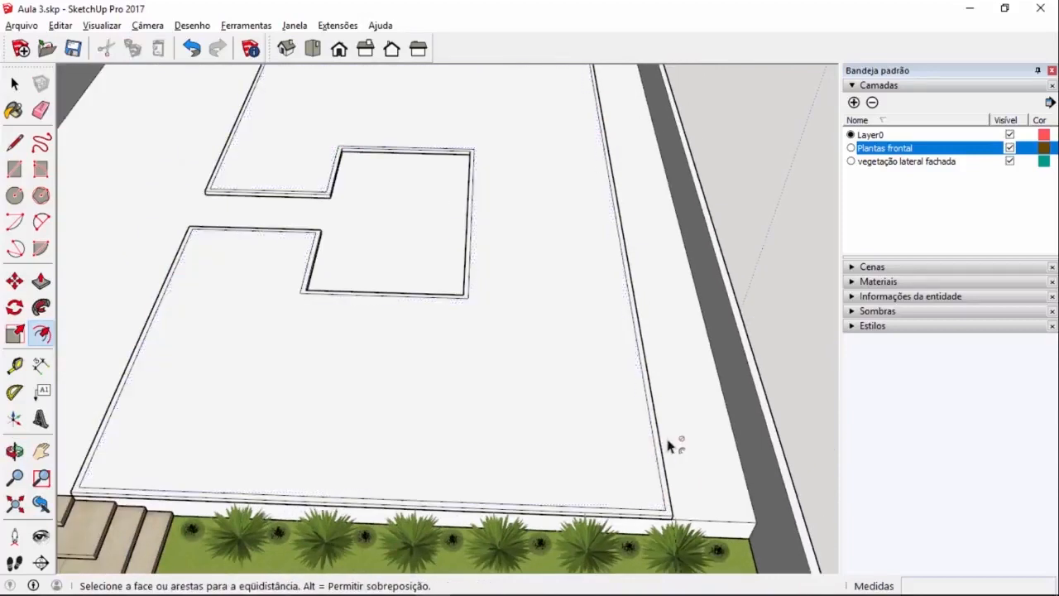
- Try extruding the wall strip around the slab's edge 3 m upward, and undo that extrusion
key("space")
left_click(41, 282)
scroll(666, 512, "up", 3)
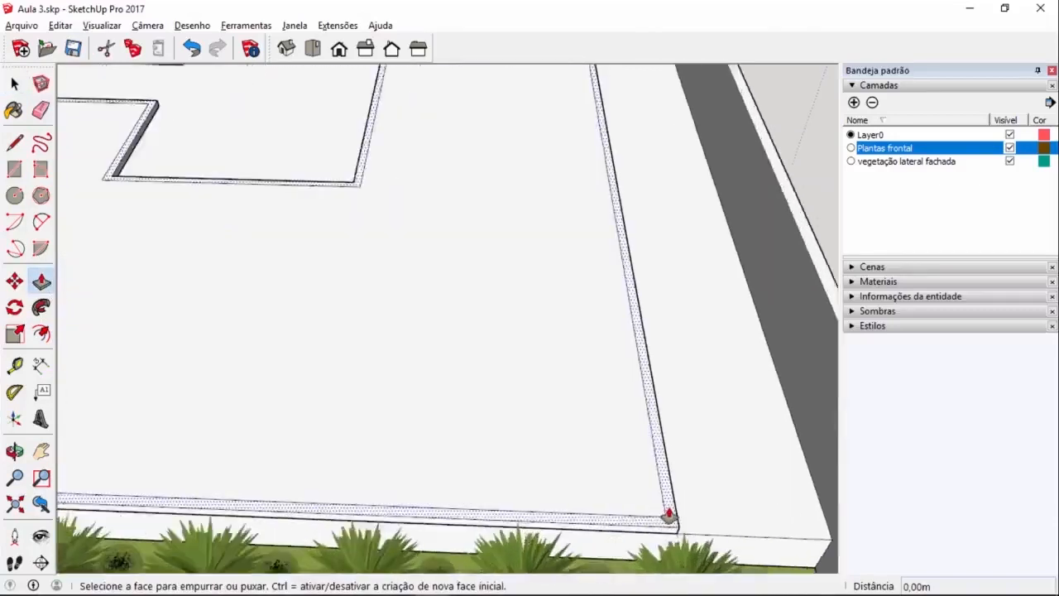
scroll(669, 515, "up", 2)
left_click(671, 518)
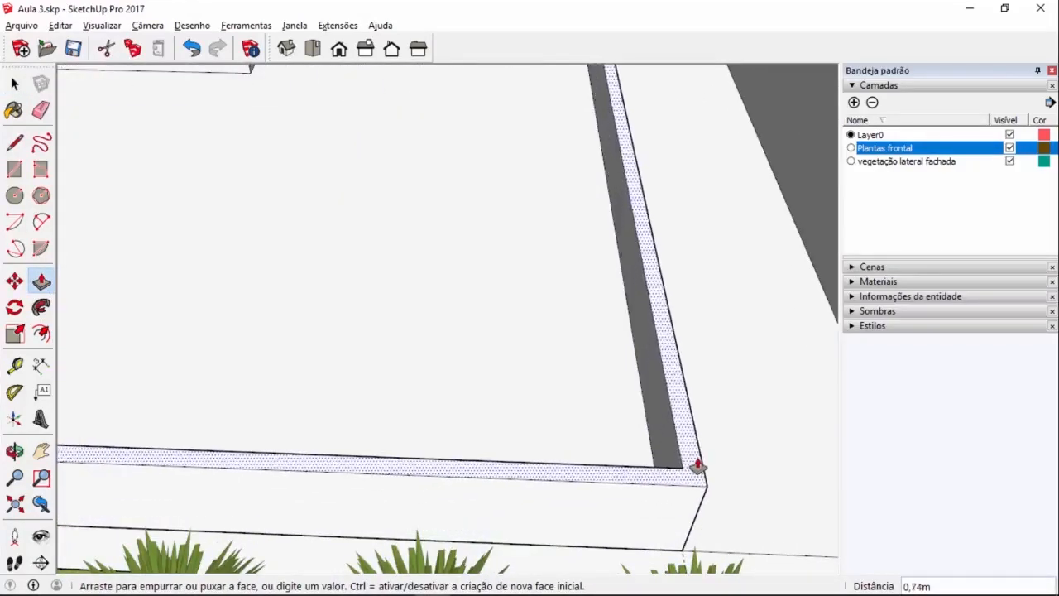
type("3")
key("Return")
scroll(698, 466, "down", 8)
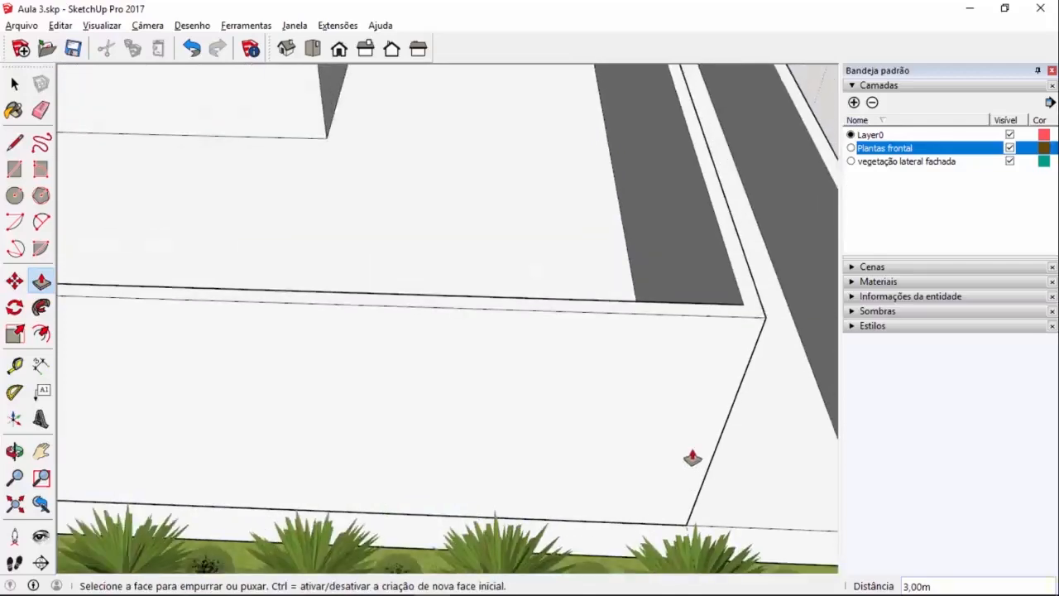
scroll(759, 502, "down", 4)
middle_click_drag(740, 492, 631, 447)
key("ctrl+z")
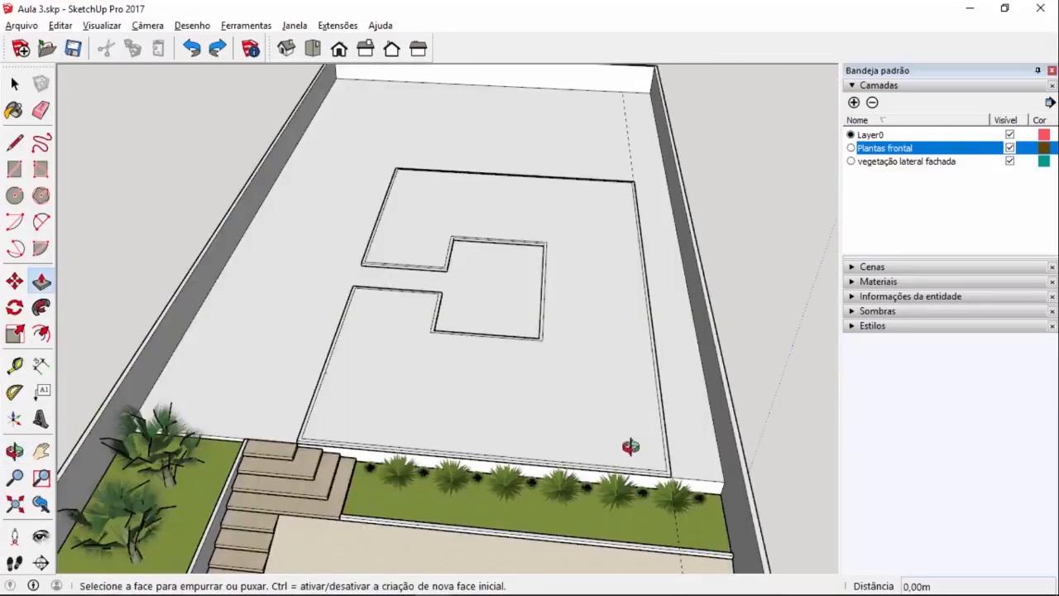
key("space")
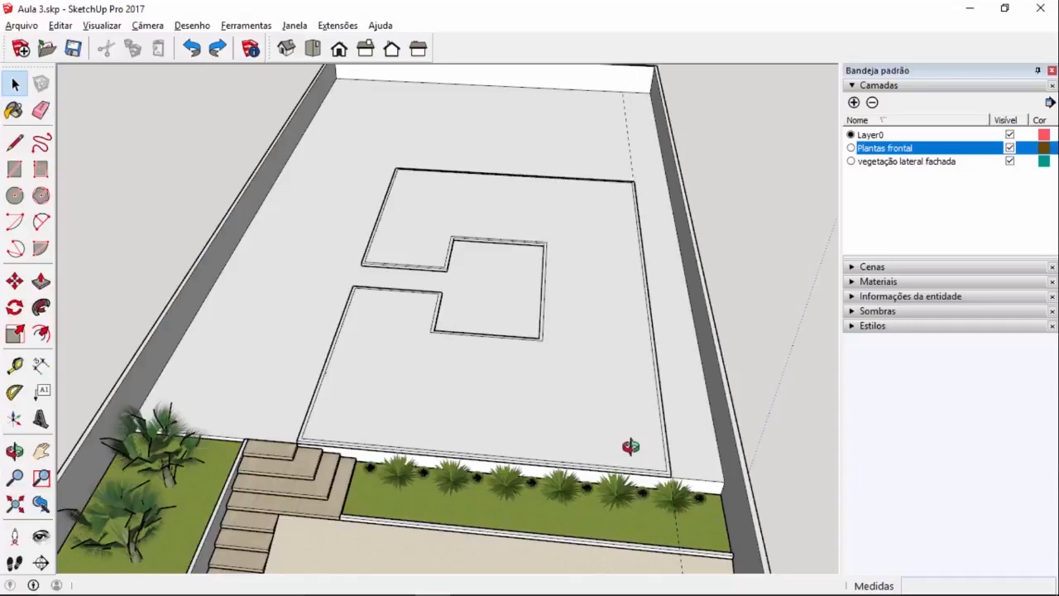
- Switch to the finished model Aula 4 Pronta and examine the side door's width and distance from the front corner
middle_click_drag(620, 353, 261, 343)
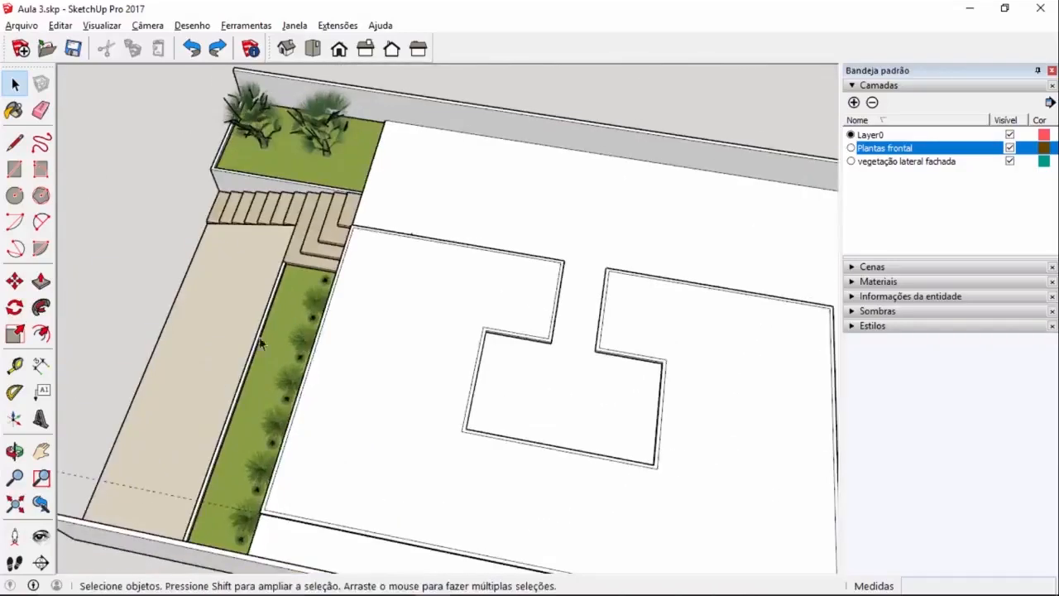
scroll(381, 226, "up", 6)
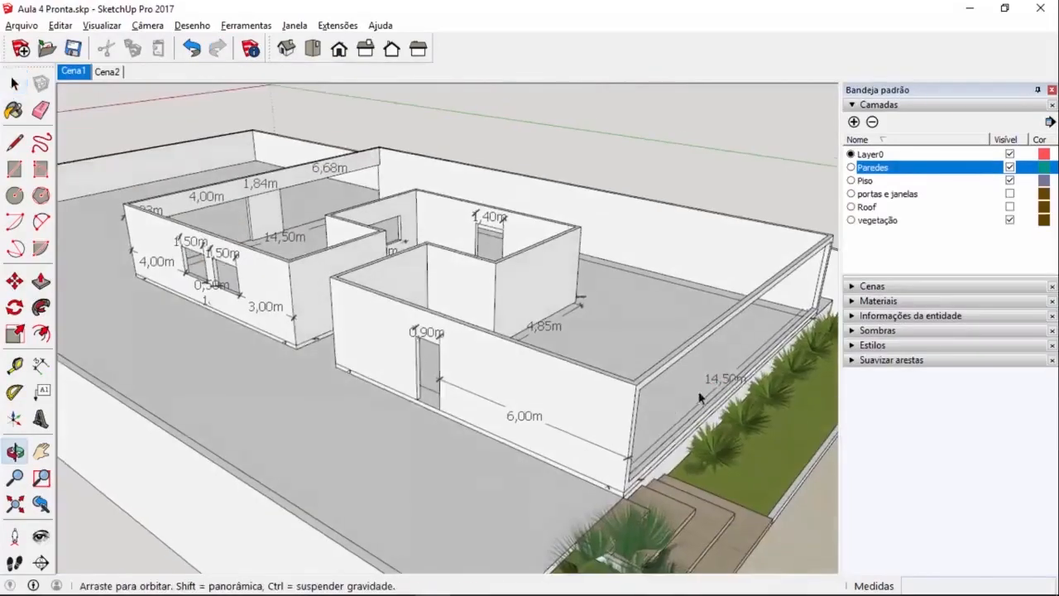
middle_click_drag(698, 390, 672, 413)
scroll(694, 430, "up", 1)
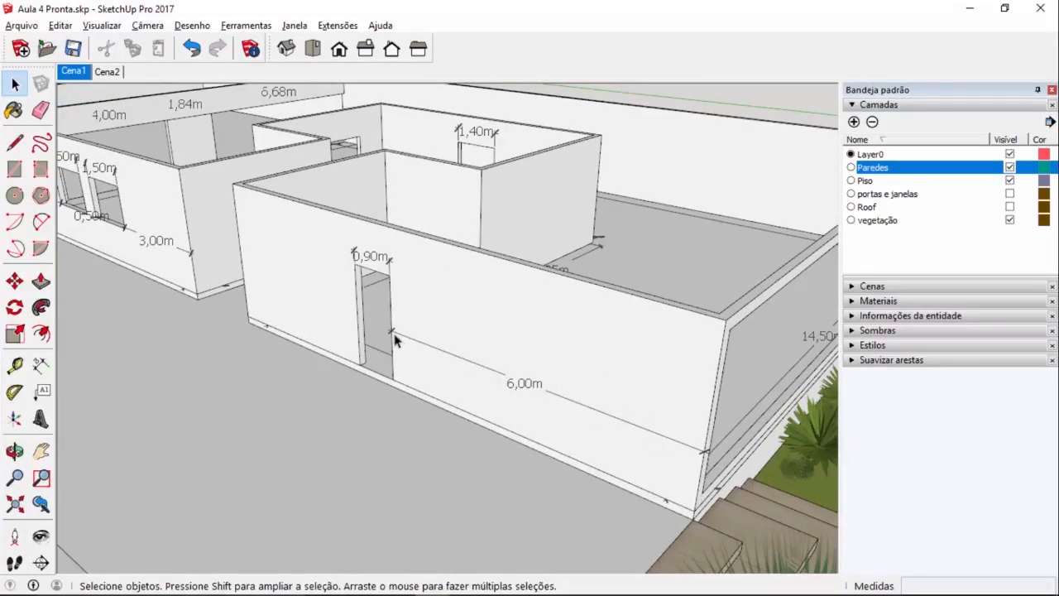
scroll(389, 337, "up", 3)
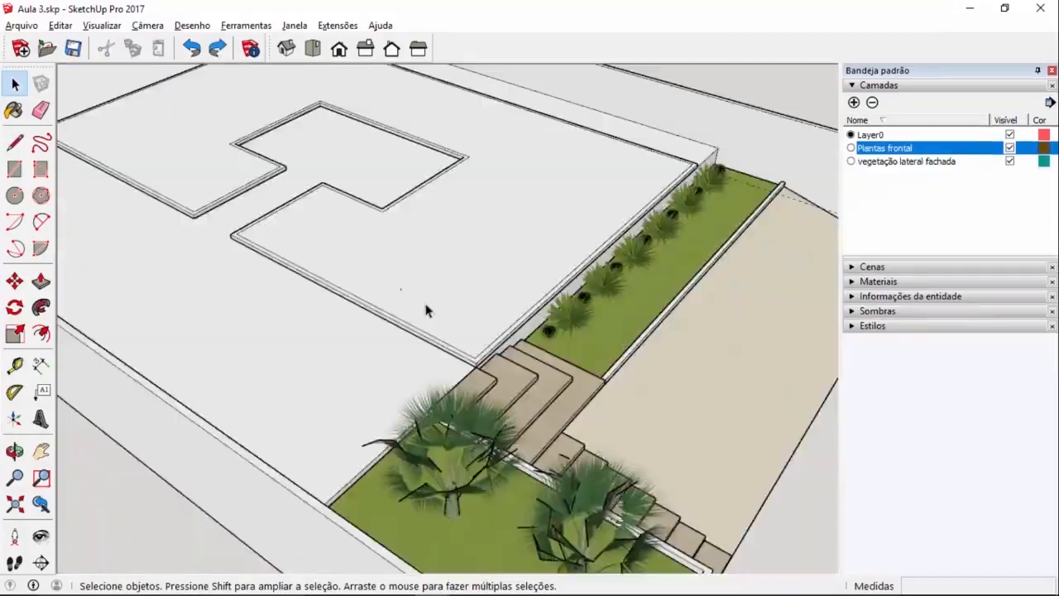
- In Aula 3, place a guide line parallel to the slab's front edge, 6 m back from it
scroll(425, 307, "up", 3)
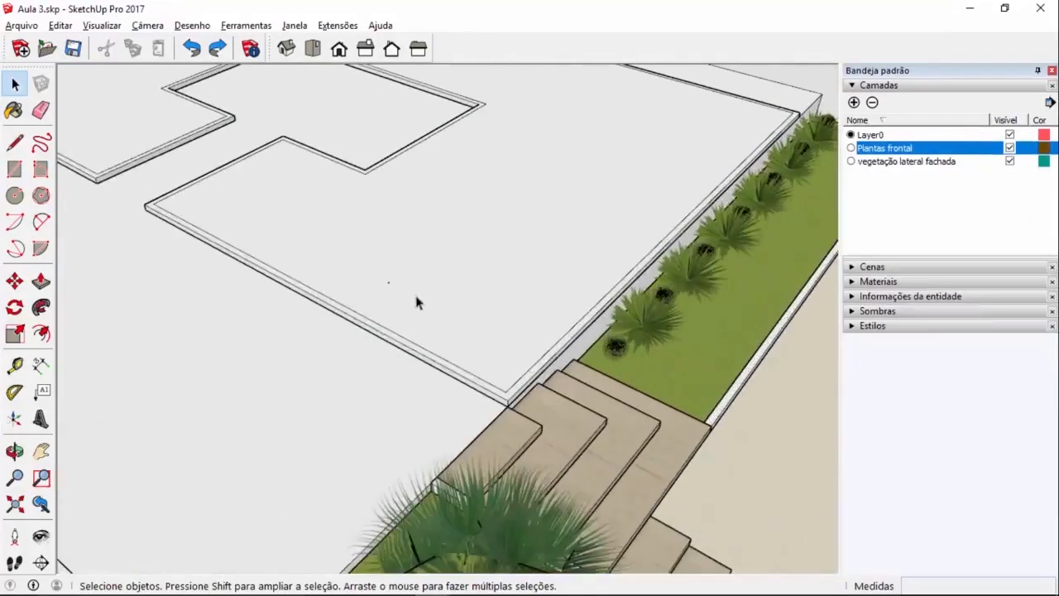
middle_click_drag(417, 300, 480, 376)
scroll(558, 425, "up", 5)
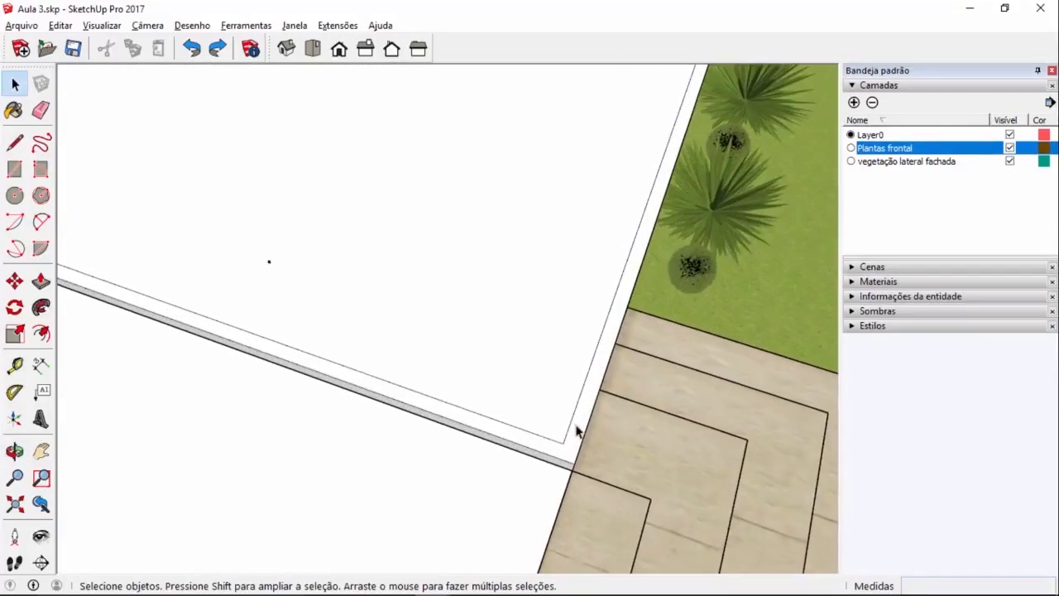
key("t")
scroll(587, 434, "up", 1)
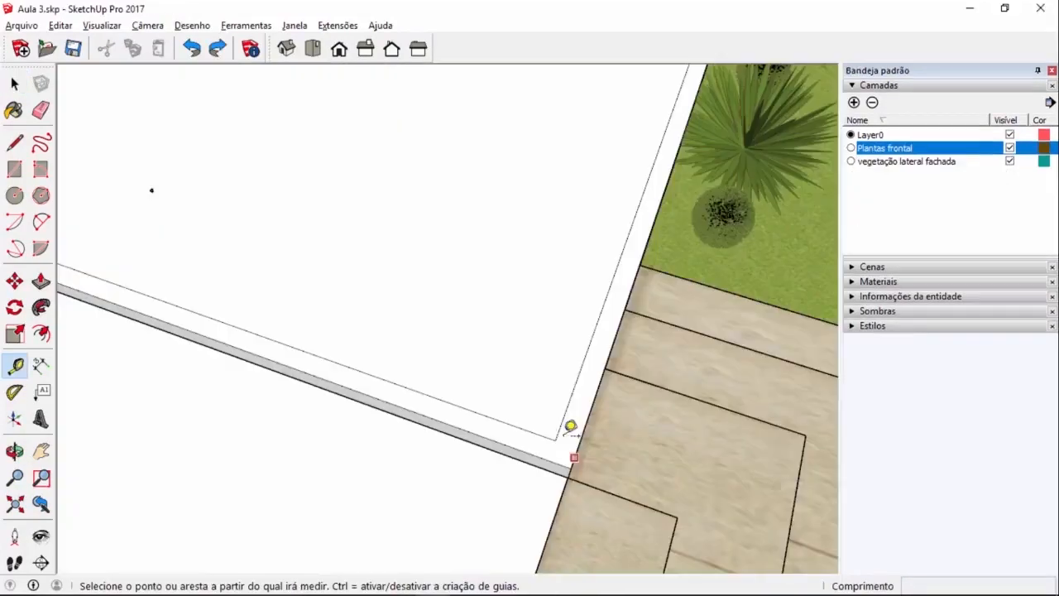
left_click(581, 436)
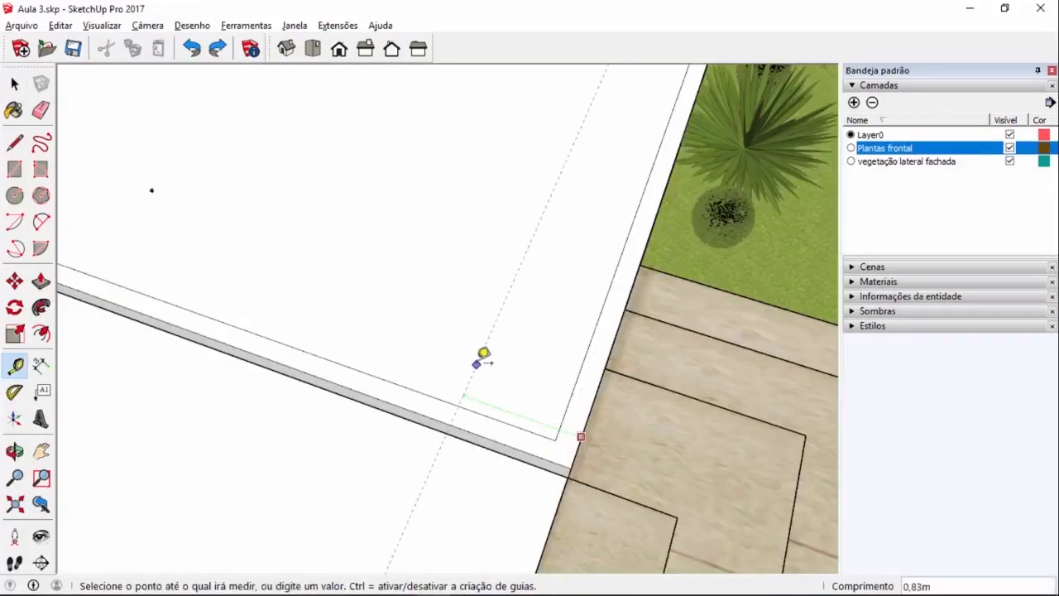
left_click(476, 361)
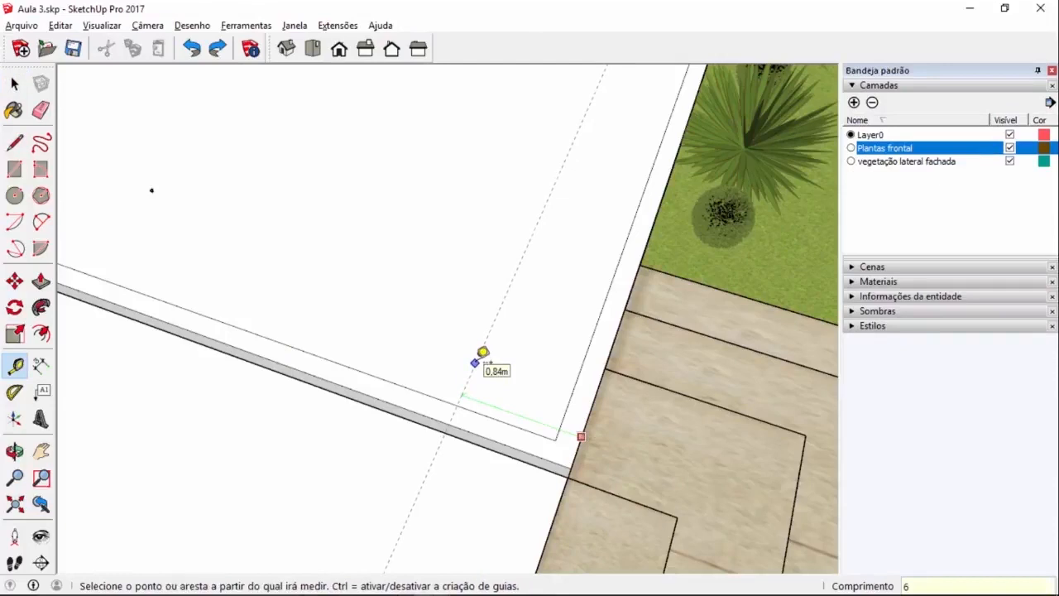
scroll(624, 348, "down", 4)
scroll(355, 324, "down", 3)
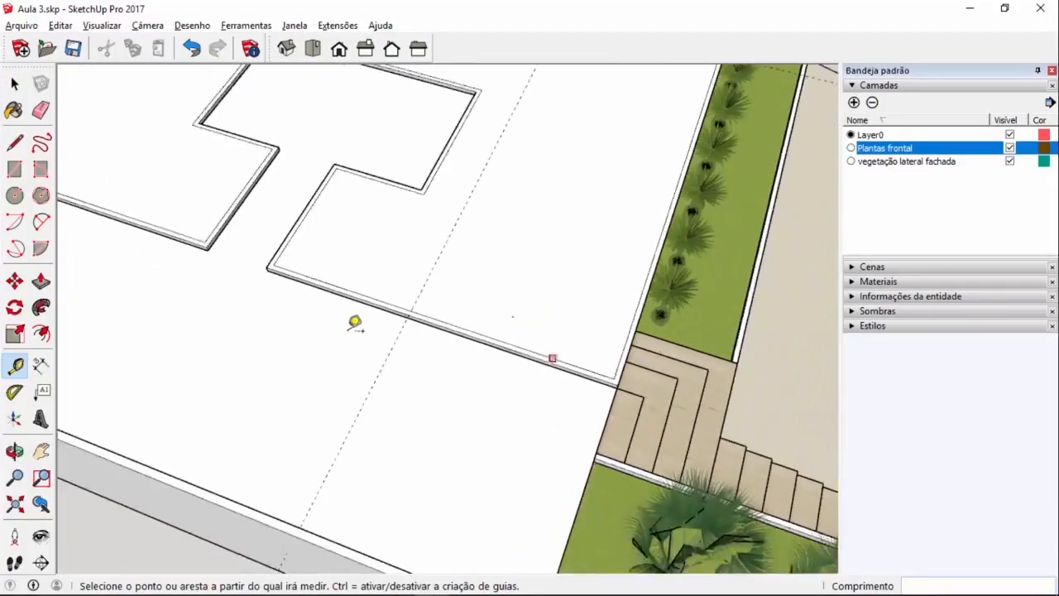
- Place a second parallel guide 0,9 m beyond the first one to mark the door width
scroll(456, 298, "up", 8)
scroll(489, 272, "up", 1)
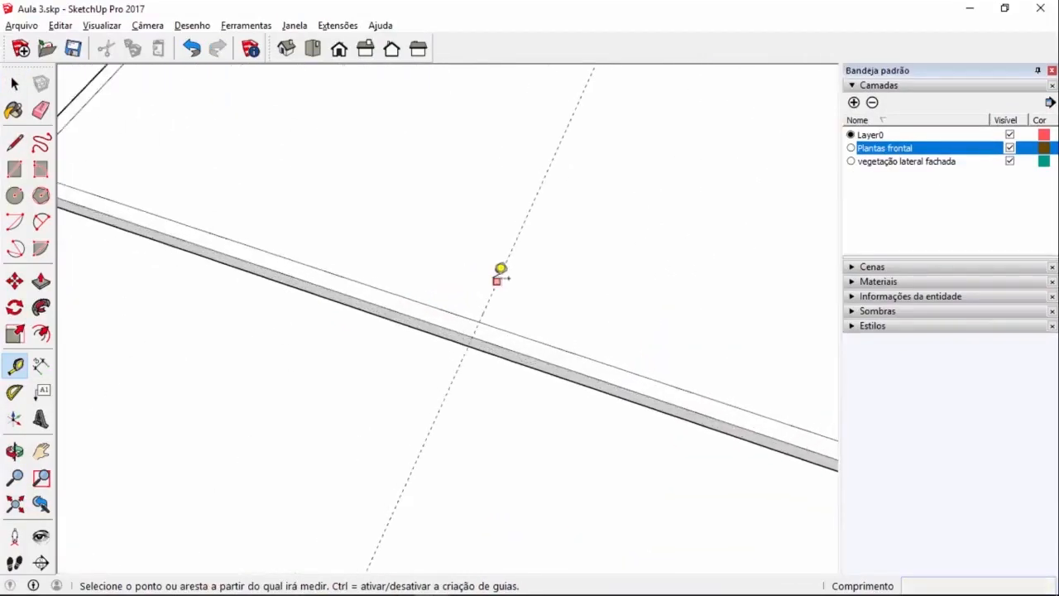
left_click(498, 279)
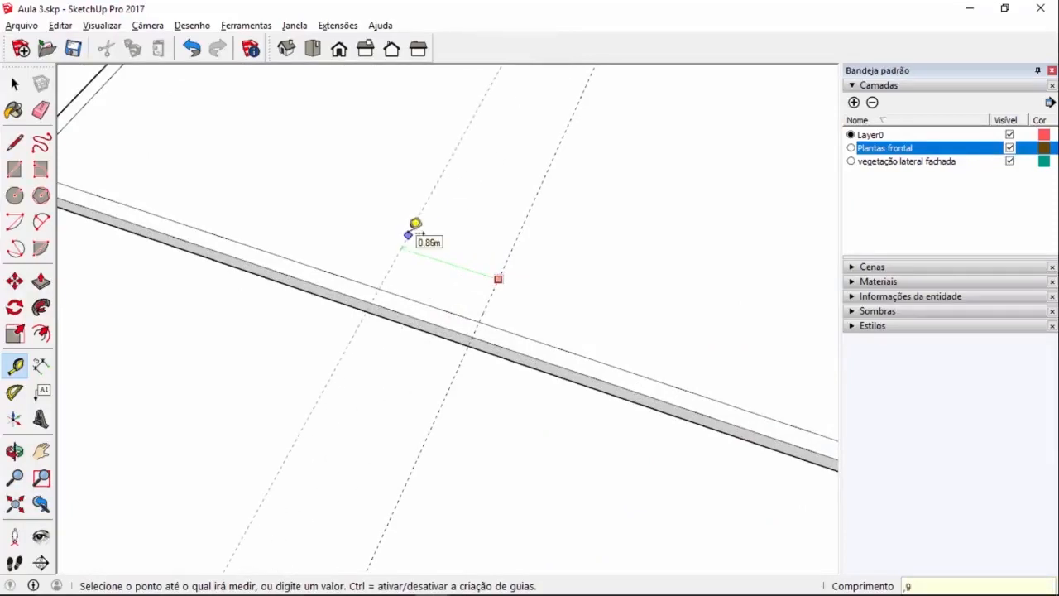
key("Return")
scroll(439, 301, "up", 3)
scroll(437, 276, "up", 1)
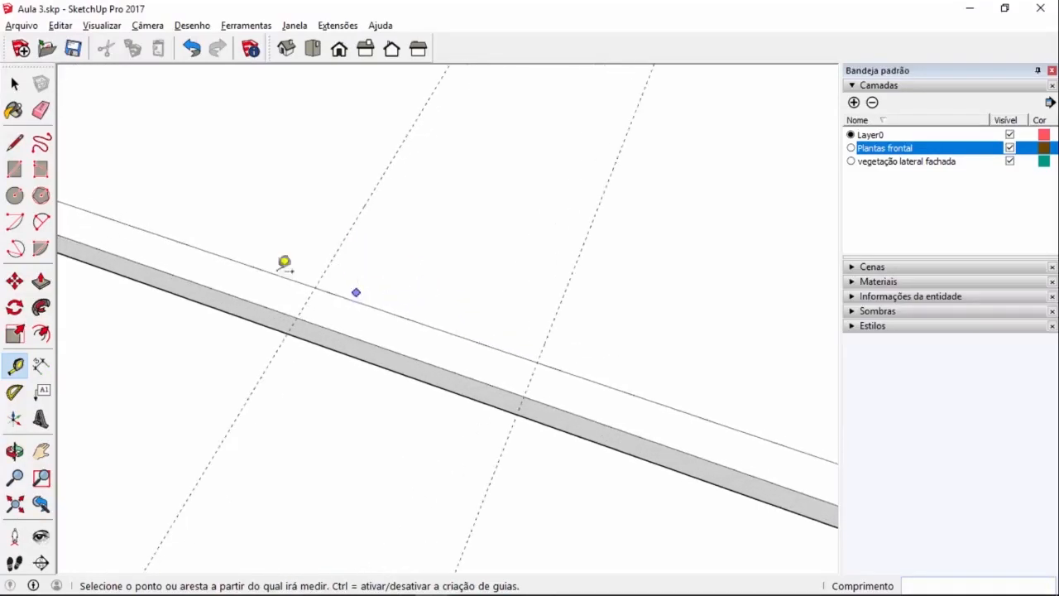
- Draw lines across the side wall strip where both guides cross it to separate the door opening
left_click(14, 143)
left_click(296, 321)
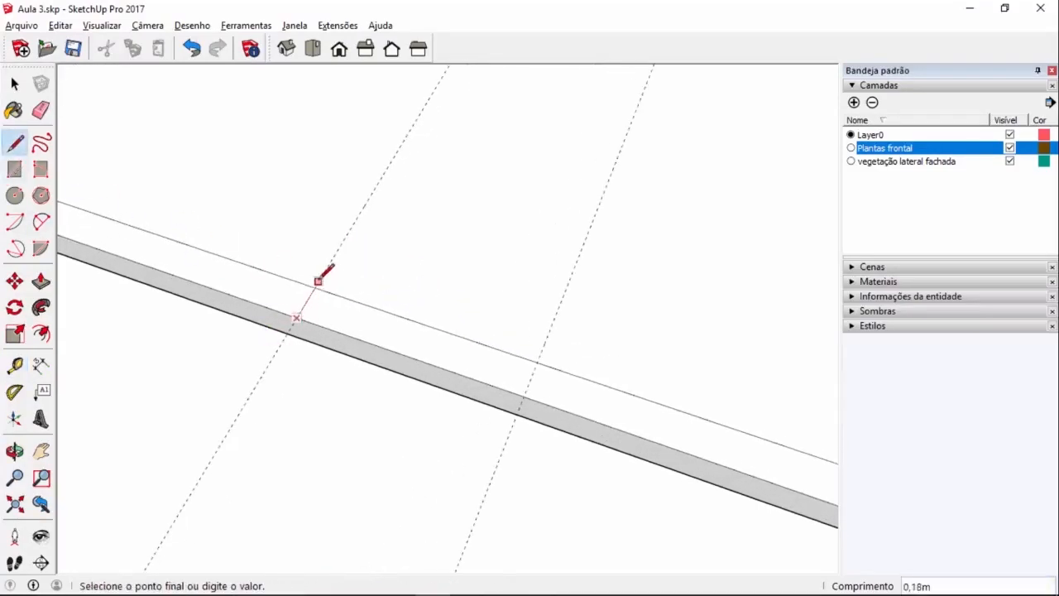
left_click(315, 287)
left_click(523, 396)
left_click(537, 362)
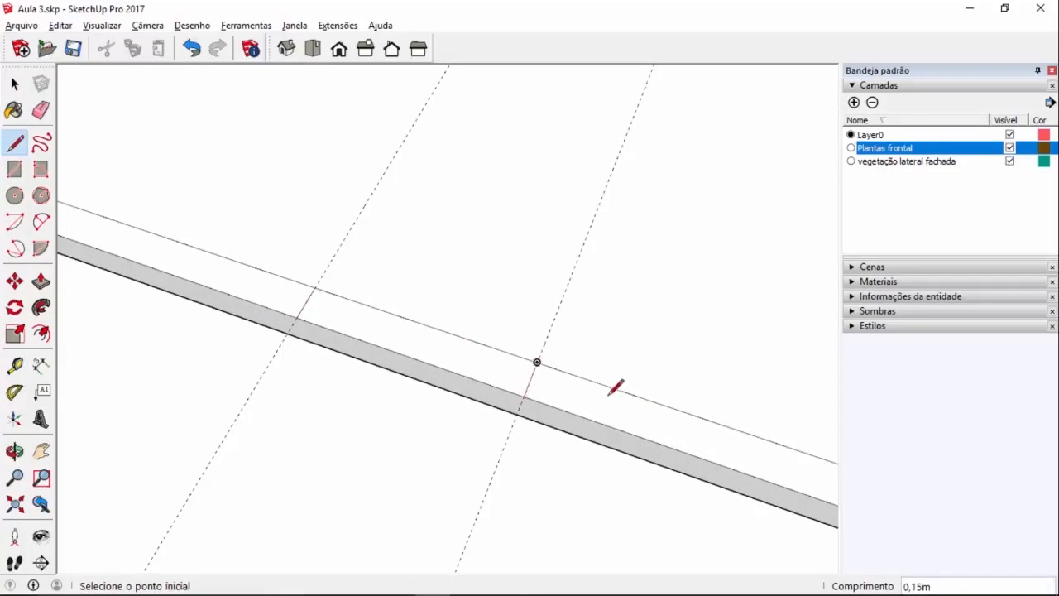
key("space")
left_click(583, 388)
left_click(513, 377)
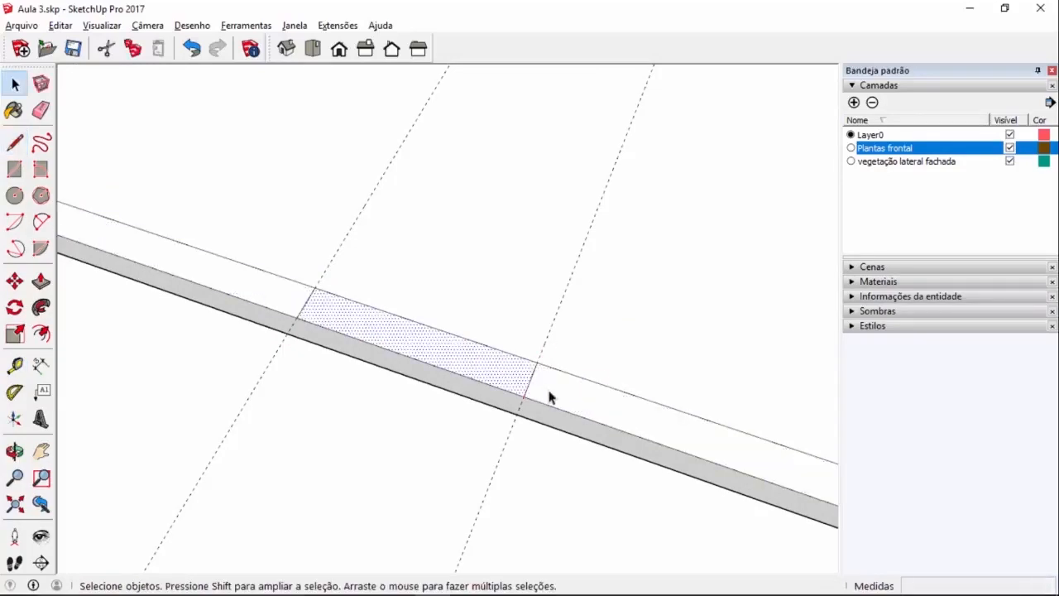
left_click(558, 391)
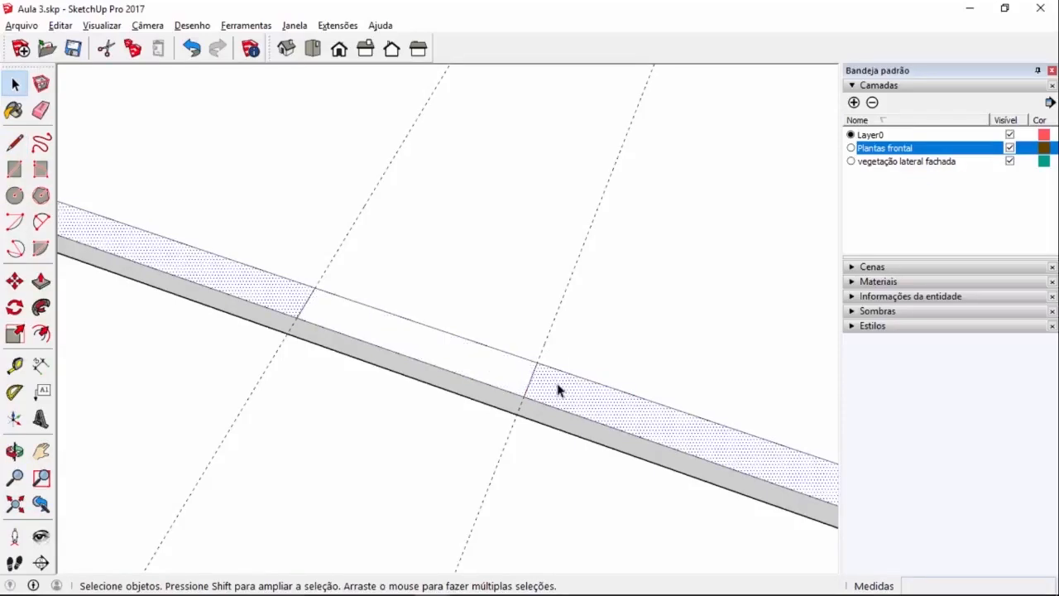
key("p")
left_click(562, 391)
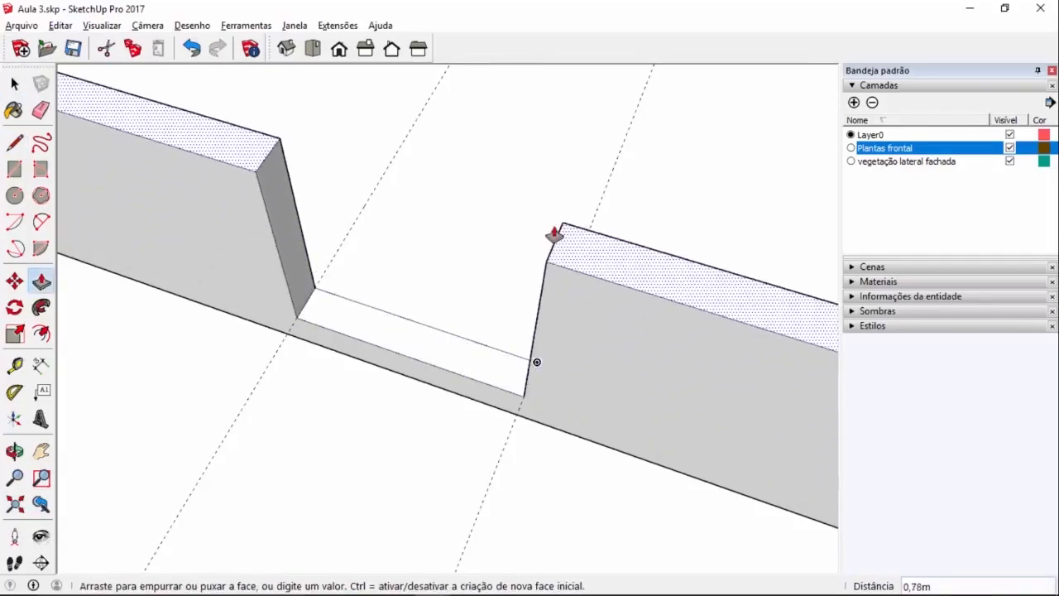
key("space")
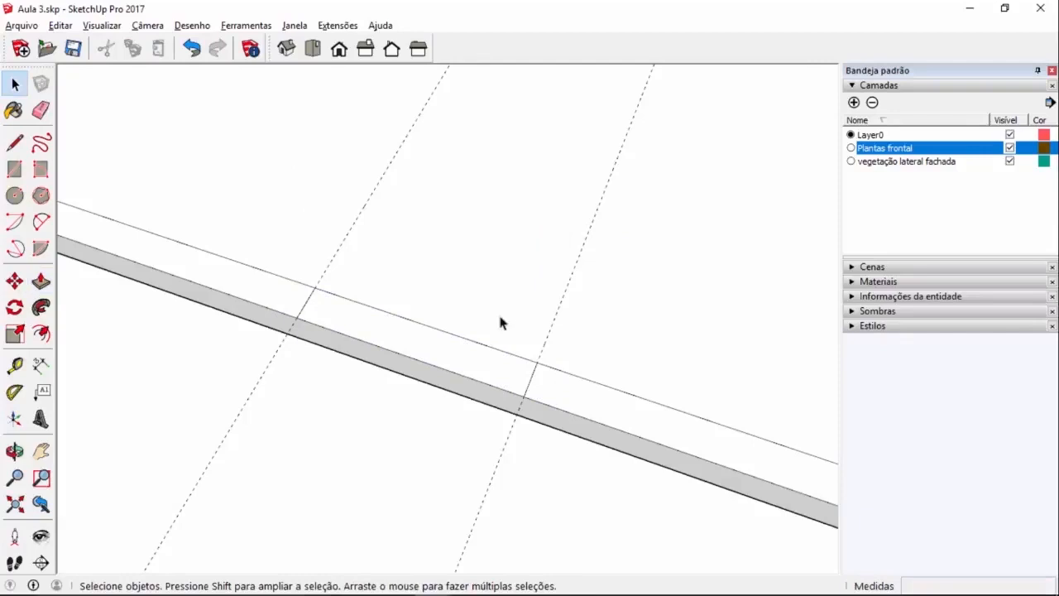
left_click(444, 367)
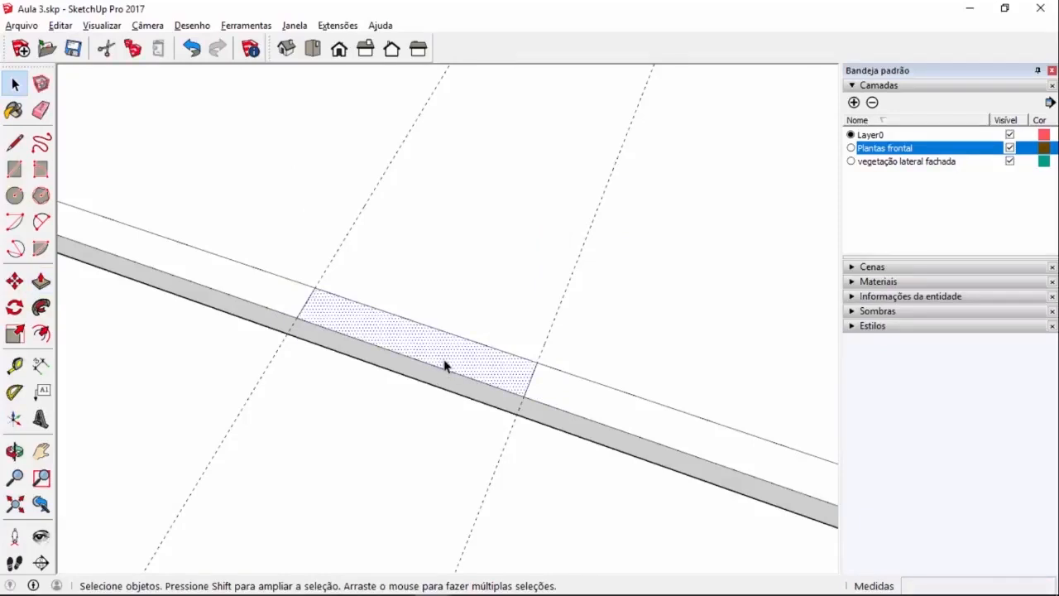
scroll(599, 407, "down", 6)
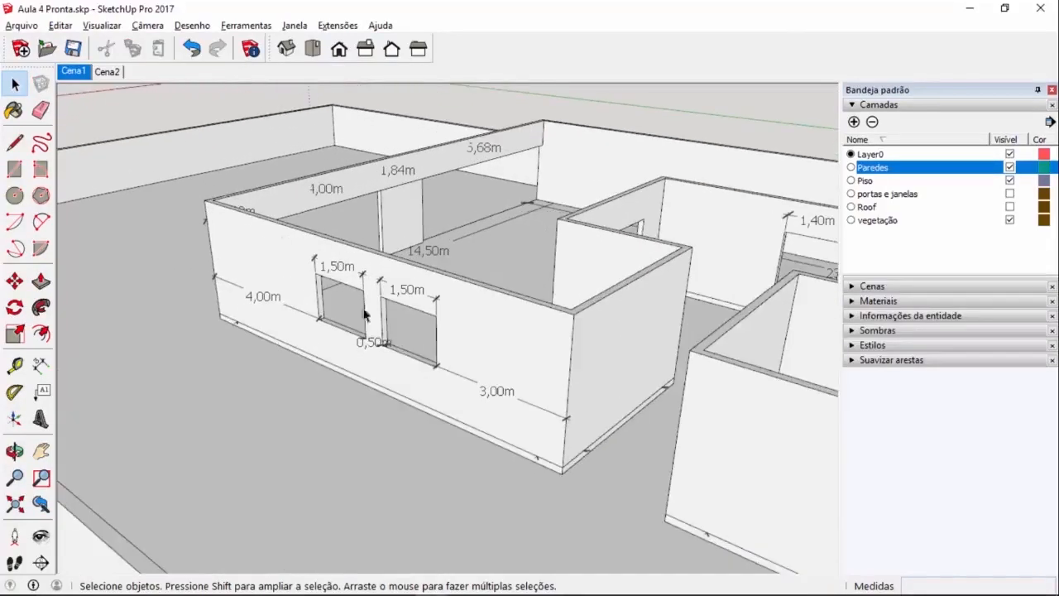
- Examine the widths, spacing and corner distances of the two side windows in the reference model
middle_click_drag(364, 315, 433, 339)
scroll(427, 345, "up", 3)
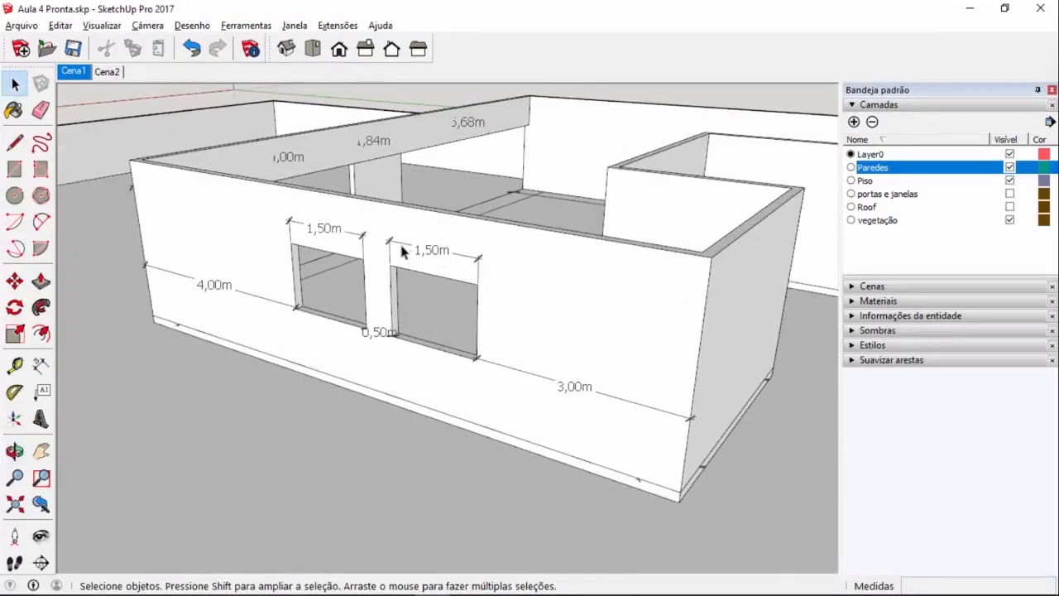
scroll(367, 326, "up", 2)
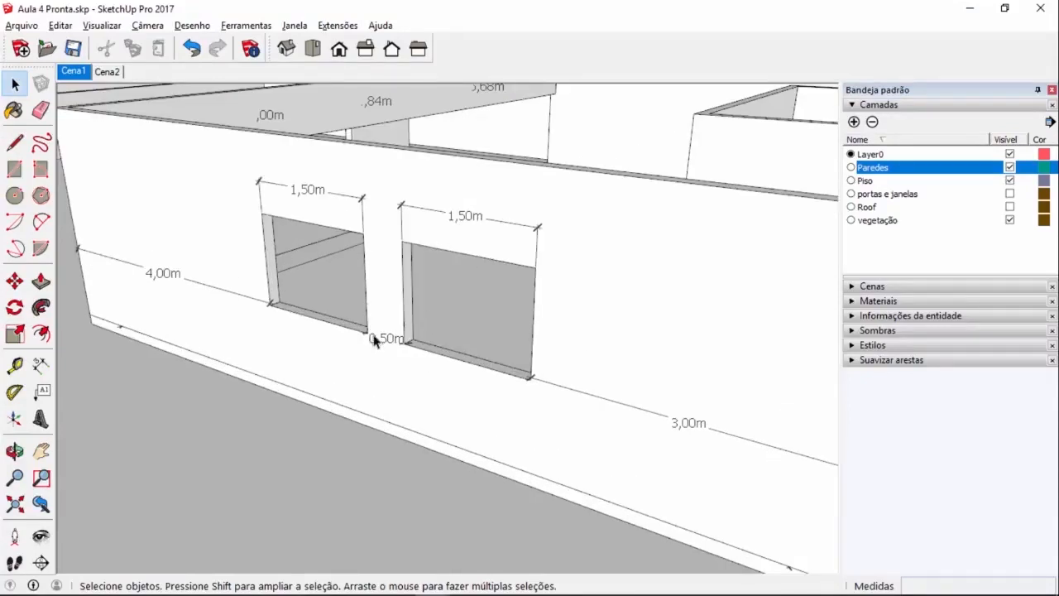
scroll(374, 341, "up", 2)
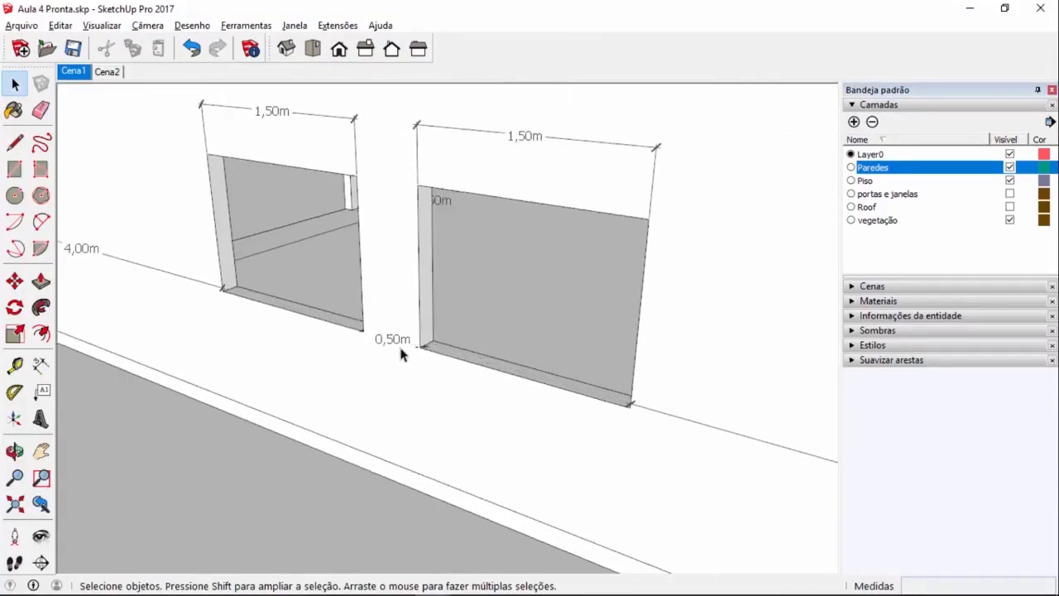
scroll(399, 344, "down", 2)
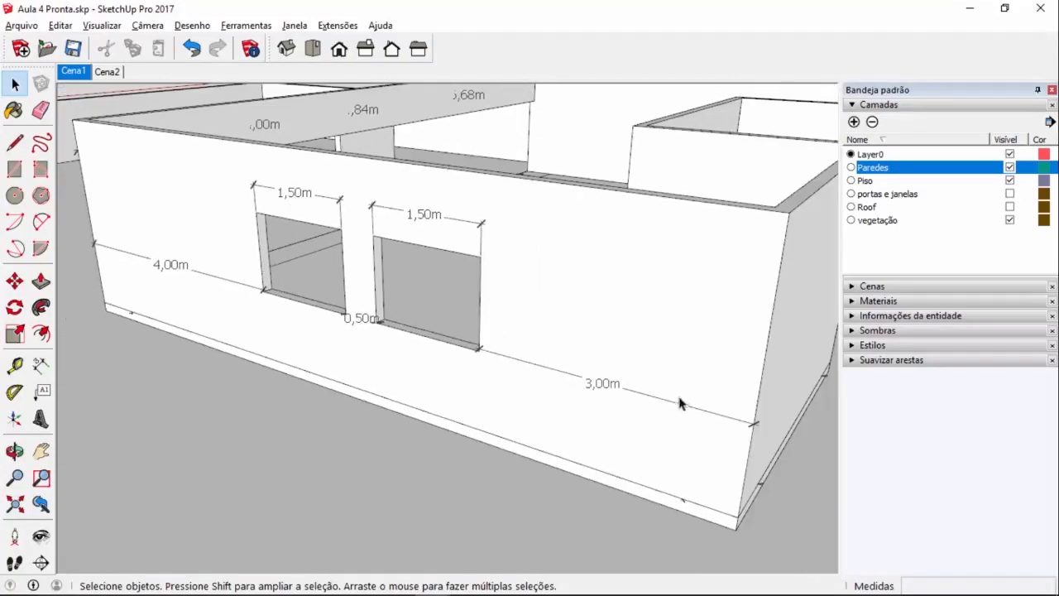
- In Aula 3, place a guide line parallel to the back block's edge facing the recess, 3 m in from it
key("alt+Tab")
scroll(380, 327, "up", 4)
scroll(385, 335, "up", 2)
key("t")
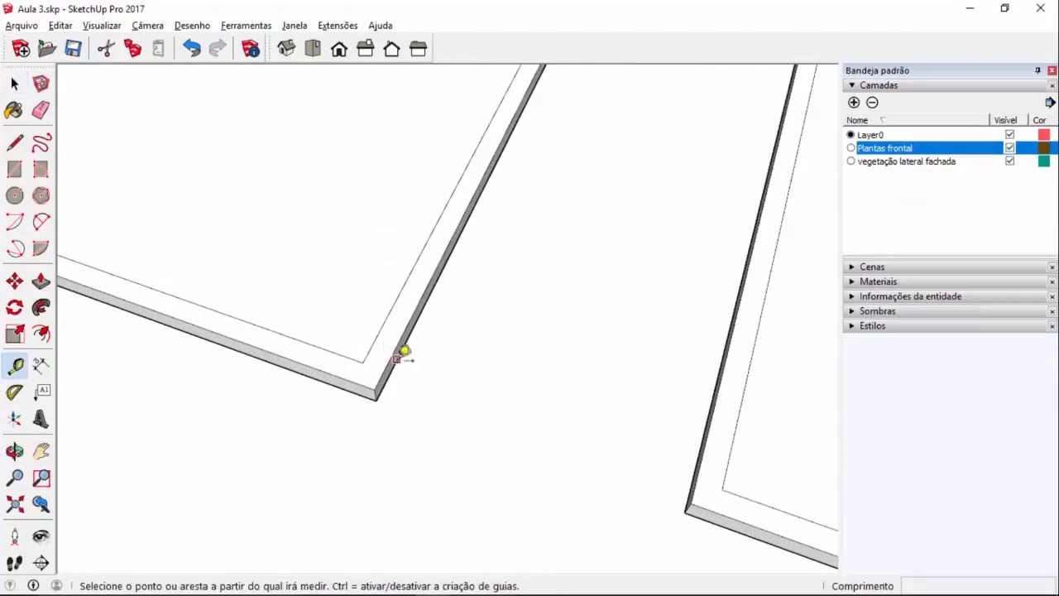
left_click(390, 358)
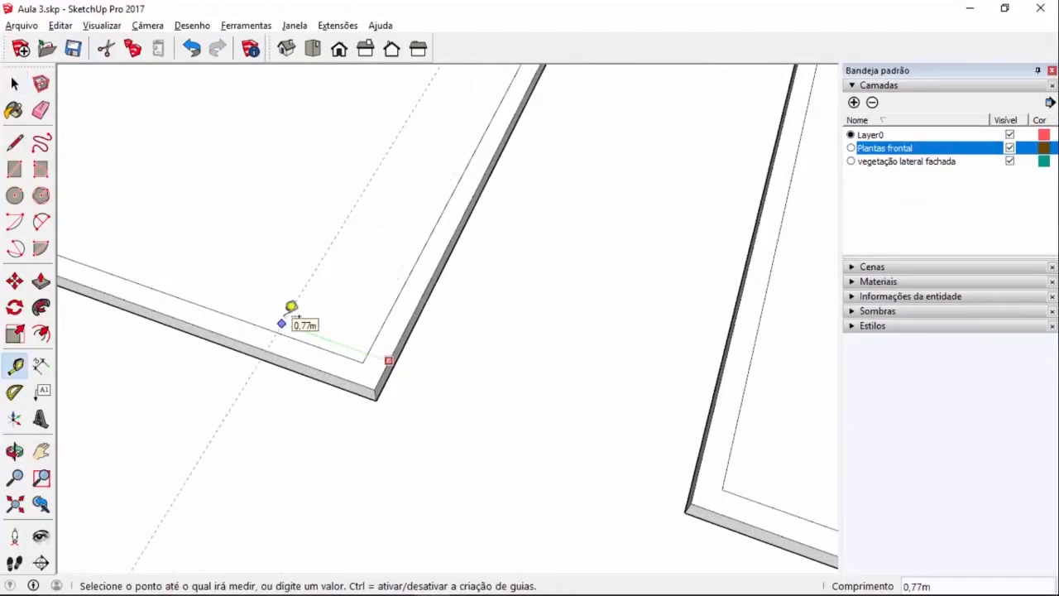
type("3")
key("Return")
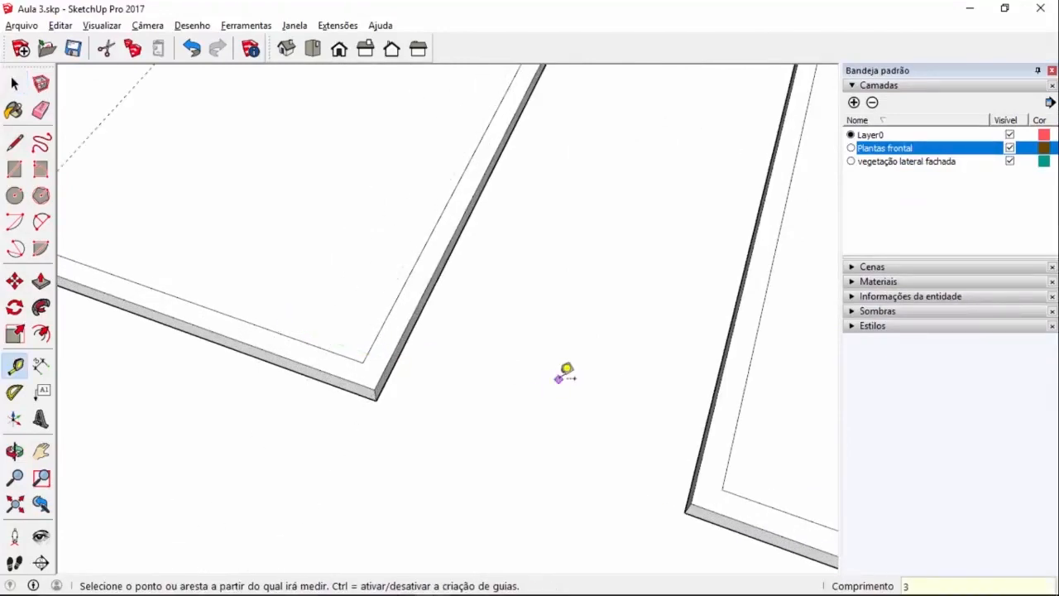
- Place a parallel guide 1,5 m beyond the 3 m guide to mark the first window's width
scroll(580, 377, "down", 4)
scroll(271, 299, "up", 2)
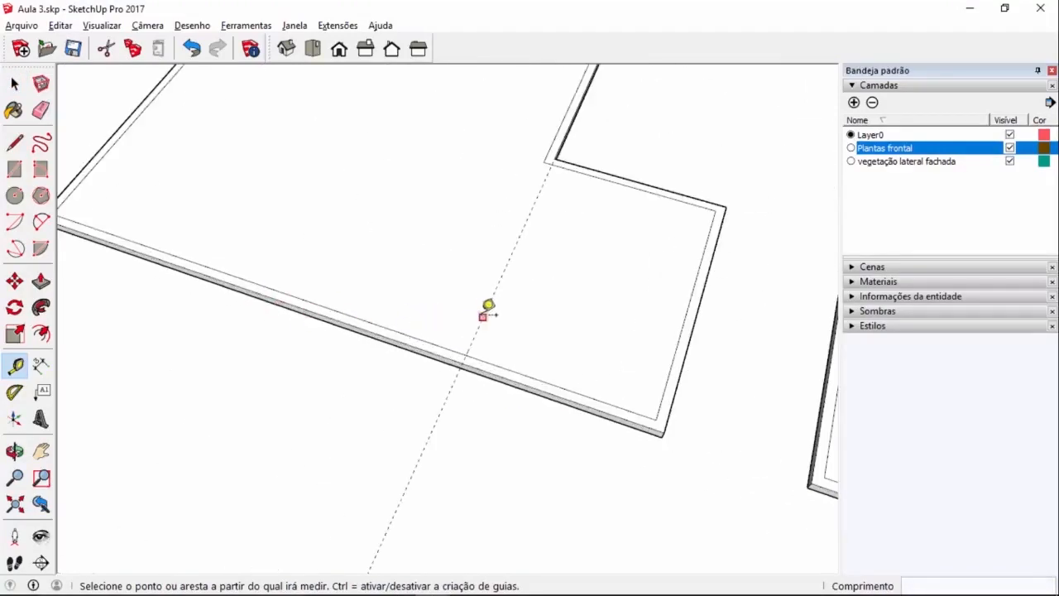
left_click(483, 315)
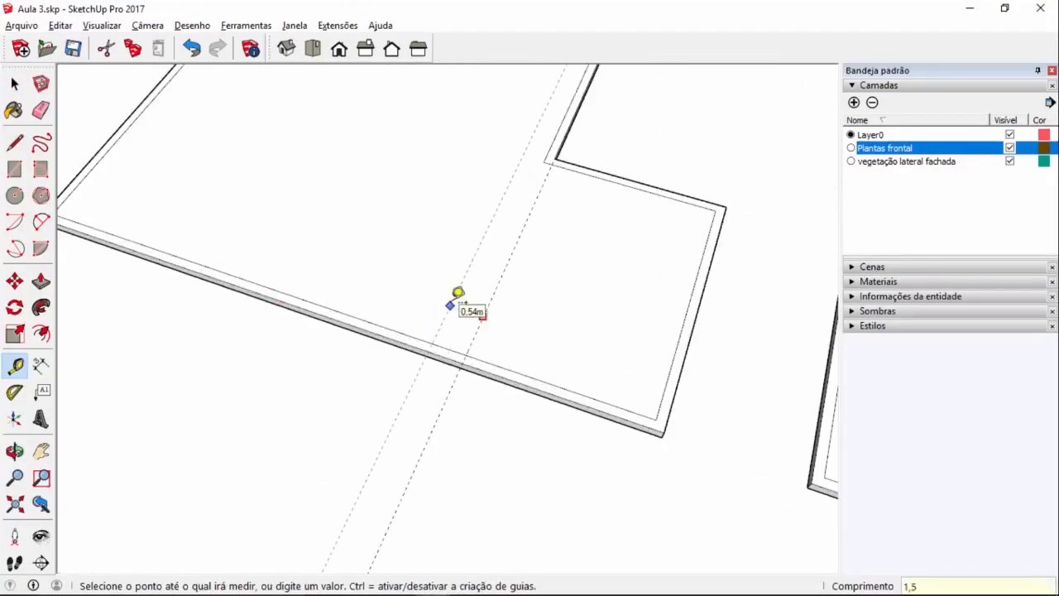
key("Return")
- Add a guide 0,50 m further for the gap between the windows and another 1,5 m beyond it for the second window
middle_click_drag(324, 212, 561, 337)
left_click(552, 351)
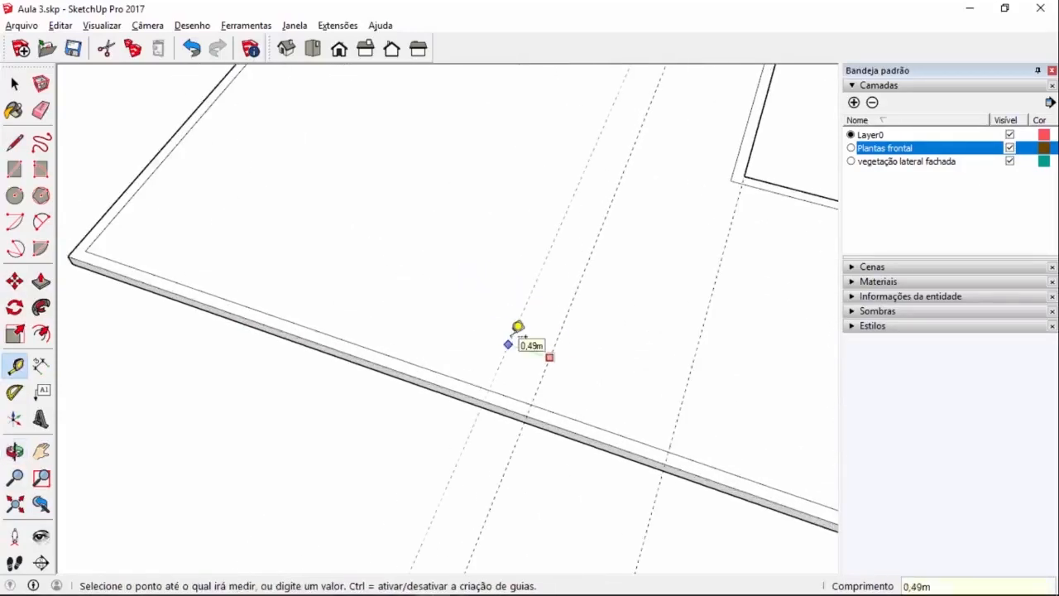
left_click(517, 327)
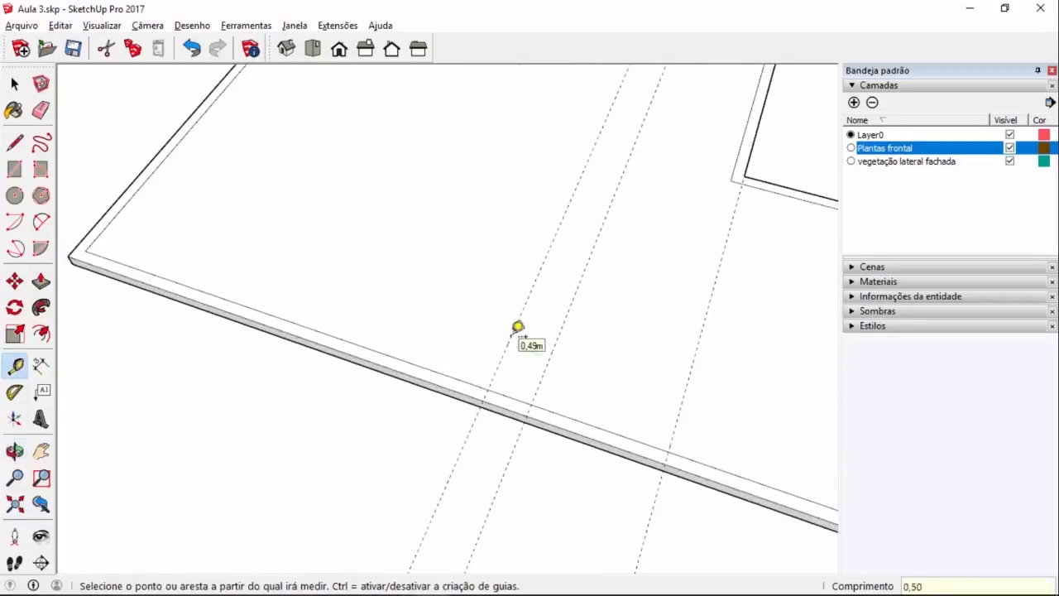
middle_click_drag(517, 327, 564, 331)
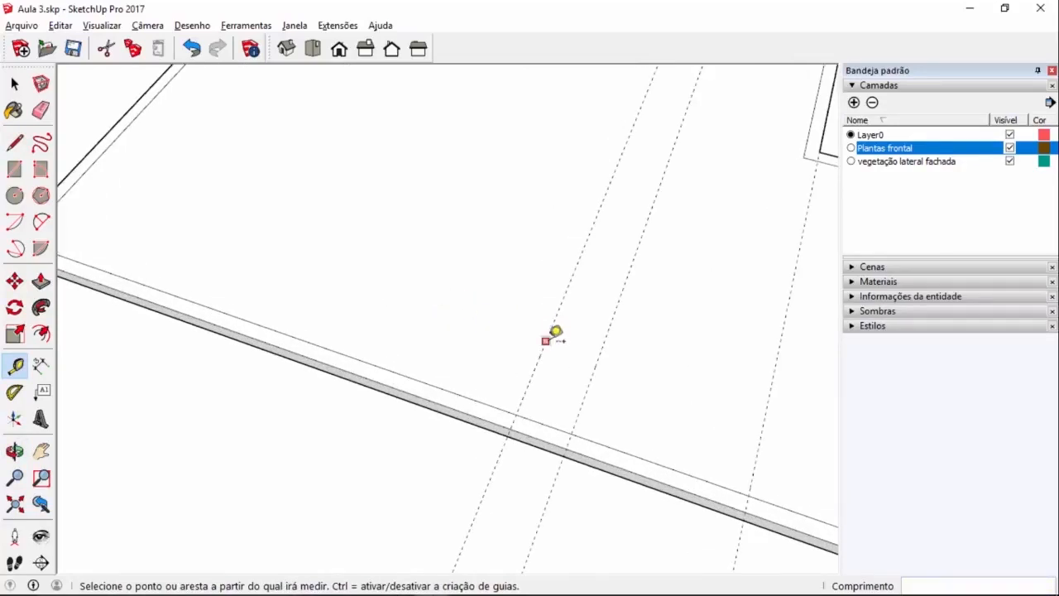
left_click(547, 340)
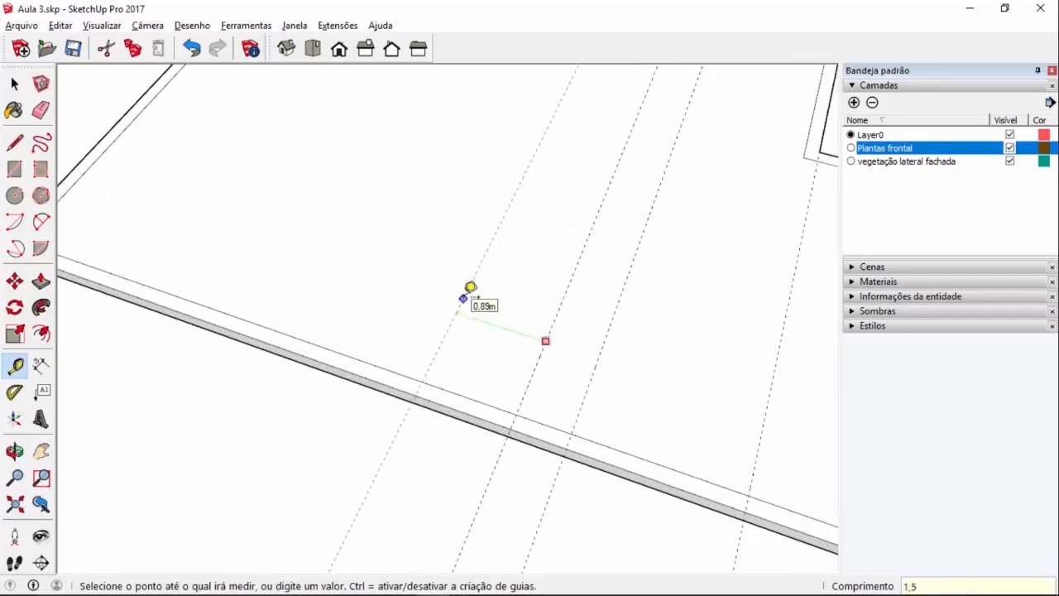
key("Return")
- Draw a 1,50 m by 0,15 m rectangle on the side wall strip between each pair of window guides
middle_click_drag(454, 298, 607, 456)
key("space")
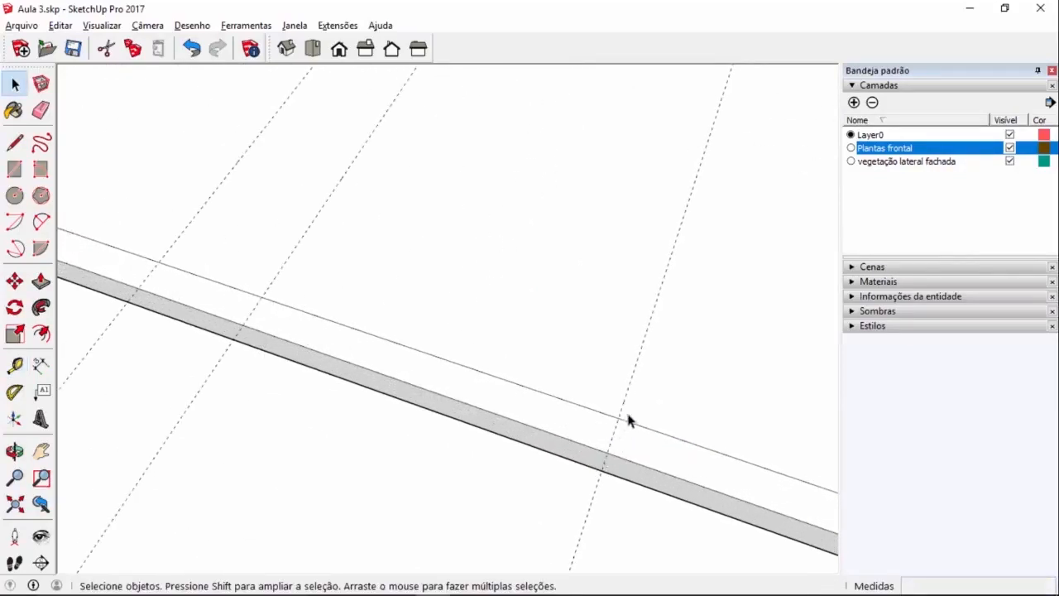
left_click(15, 169)
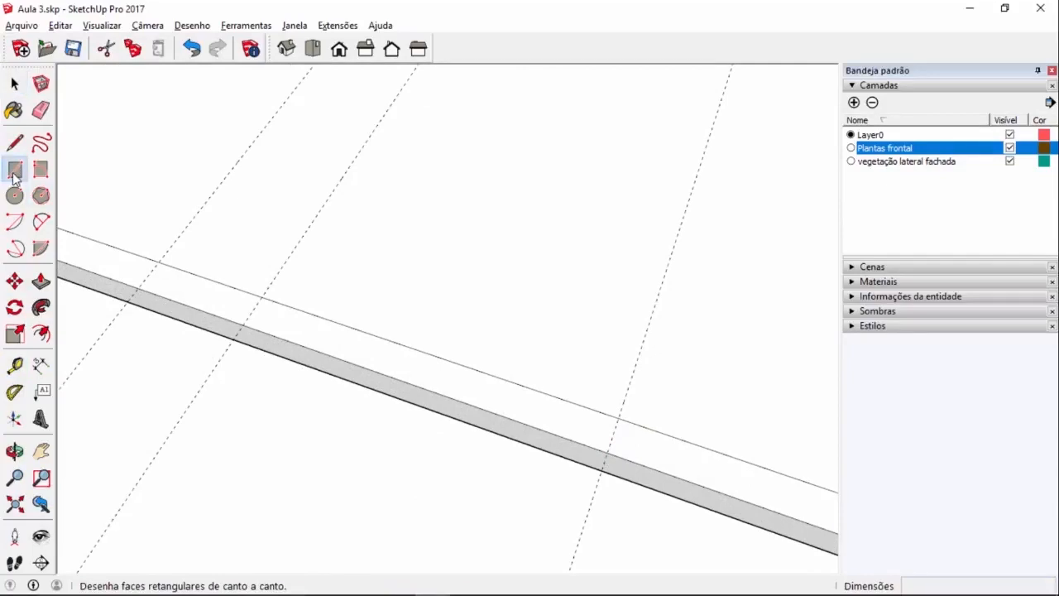
left_click(267, 294)
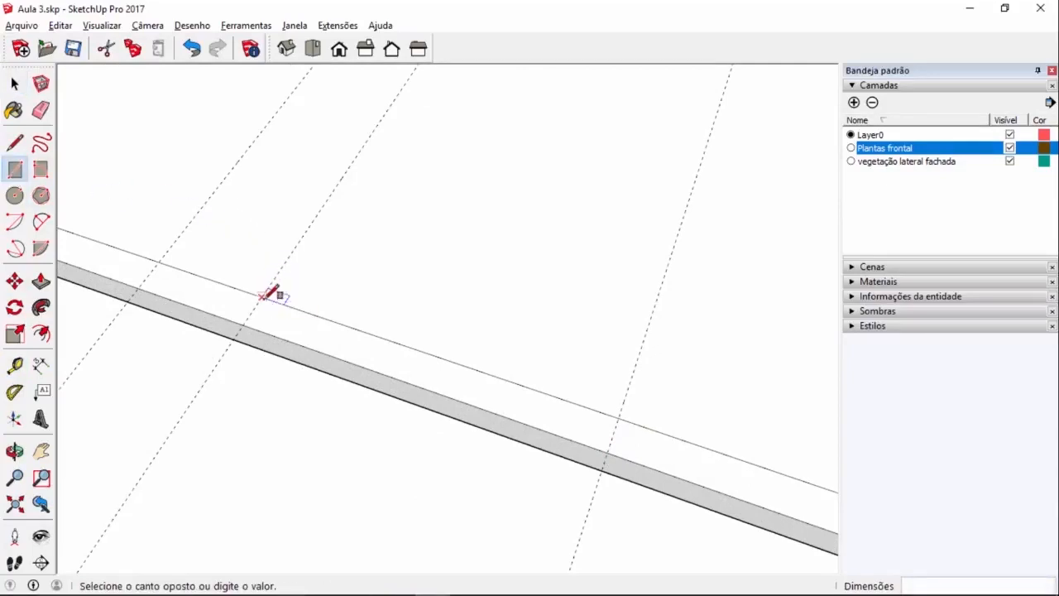
left_click(612, 447)
scroll(704, 418, "down", 4)
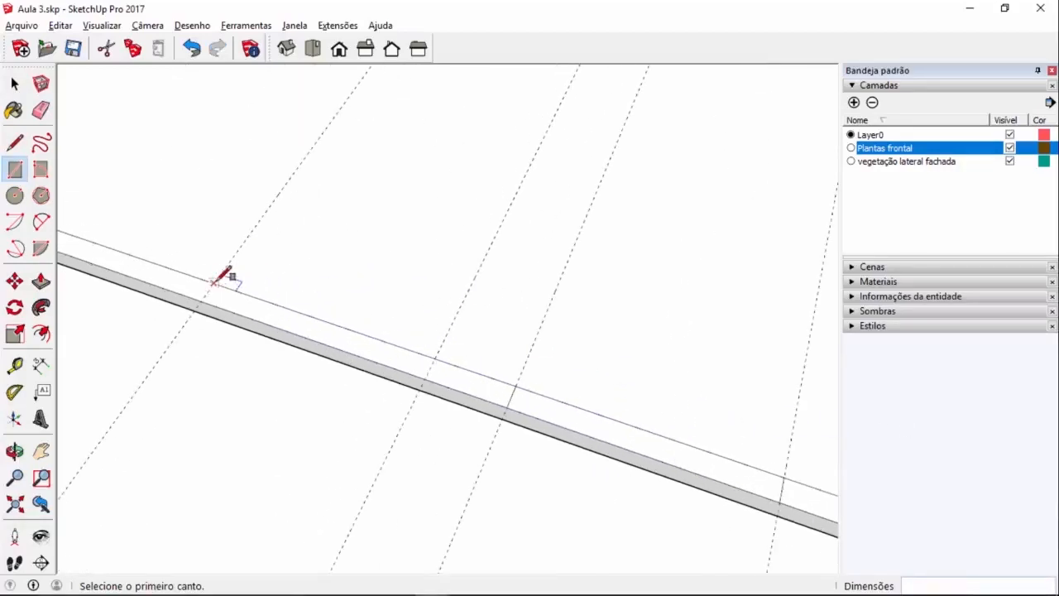
left_click(244, 294)
scroll(421, 369, "up", 2)
left_click(434, 380)
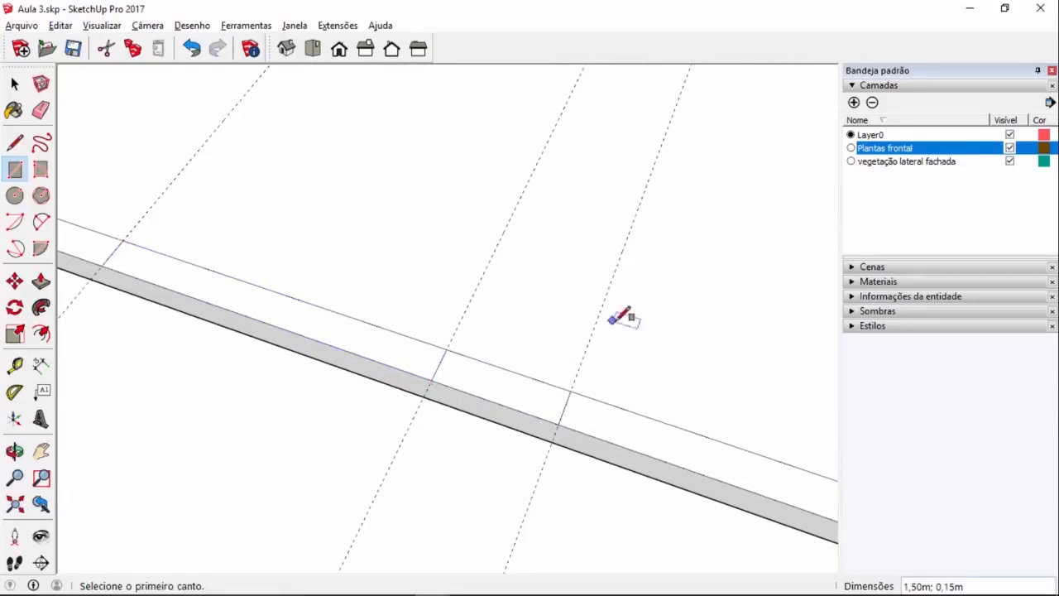
- Delete all the guide lines from the model
scroll(430, 286, "down", 3)
scroll(276, 240, "down", 2)
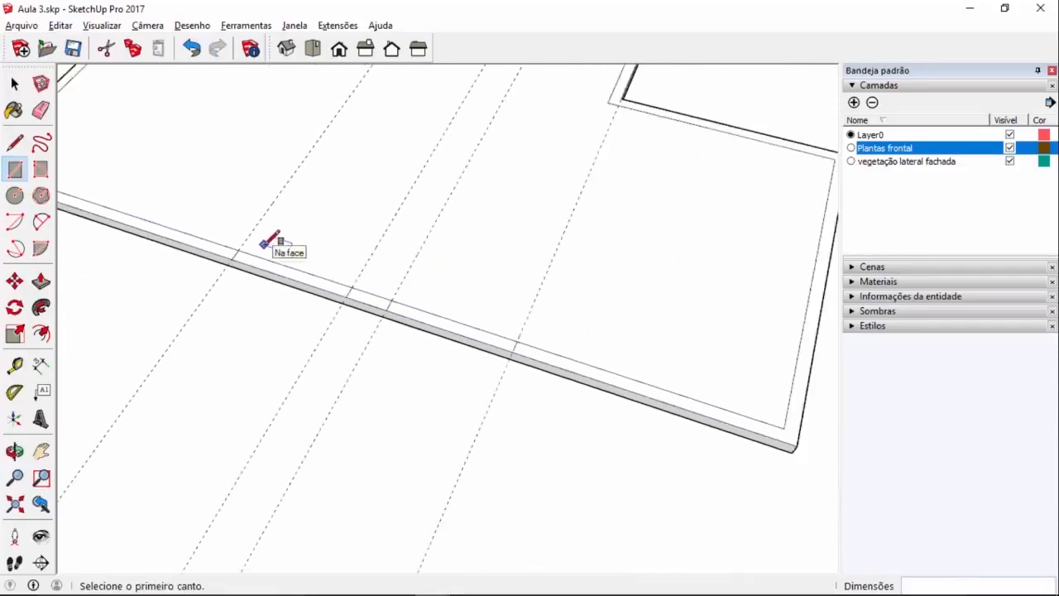
left_click(61, 25)
left_click(82, 168)
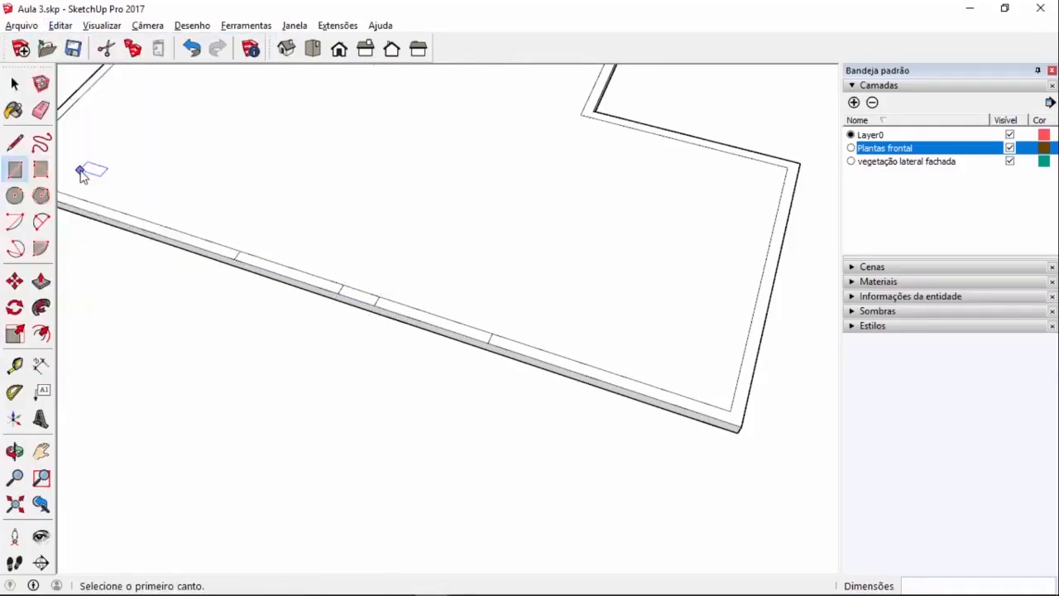
- Push/Pull the wall strip on the front side of the door opening up to a height of 3 m
scroll(236, 278, "down", 1)
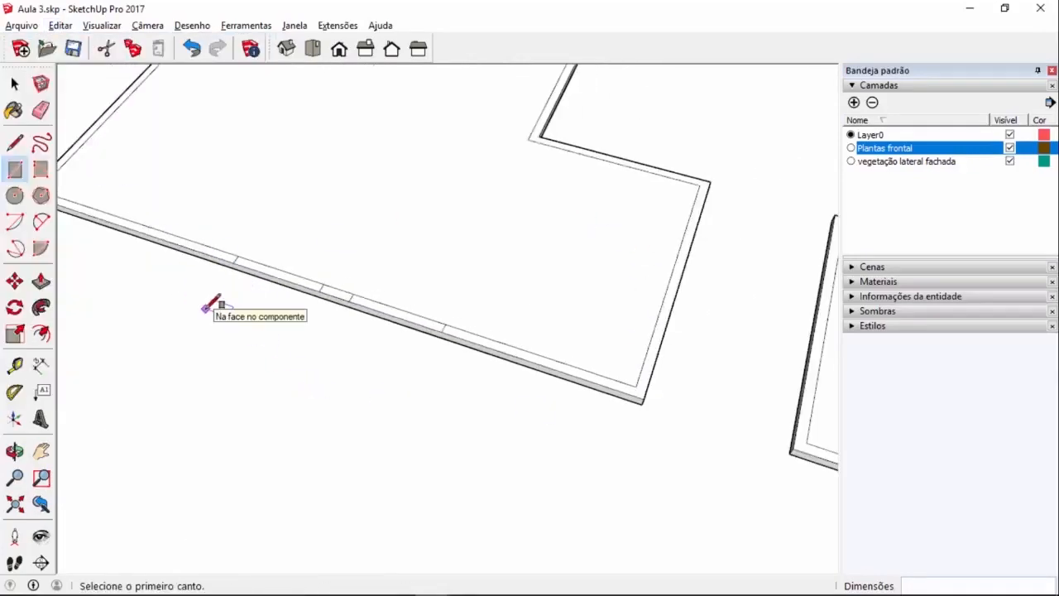
scroll(184, 262, "down", 2)
key("space")
middle_click_drag(177, 270, 389, 355)
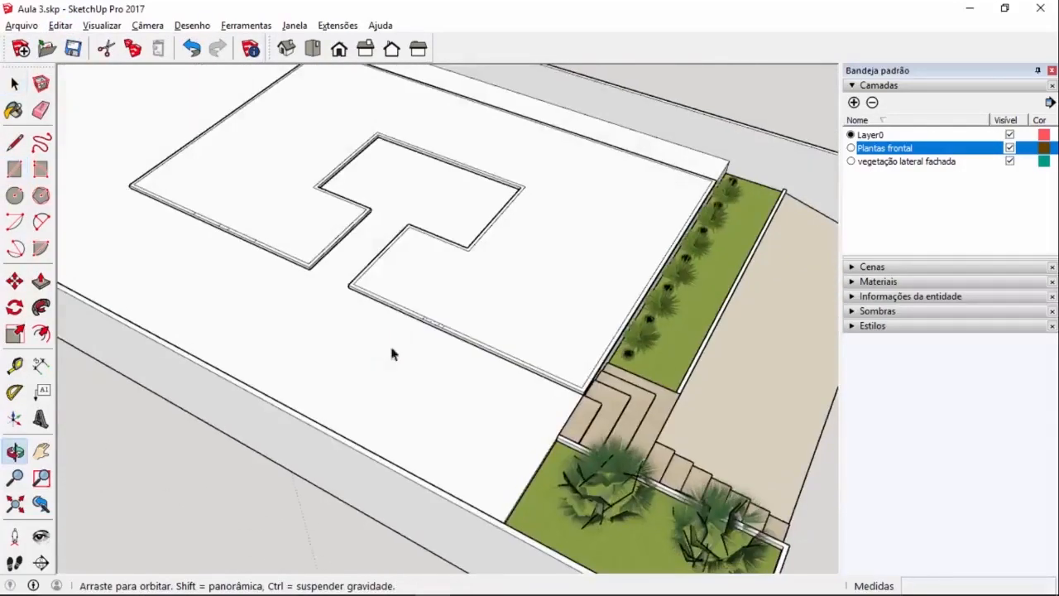
scroll(520, 351, "up", 4)
scroll(512, 361, "up", 3)
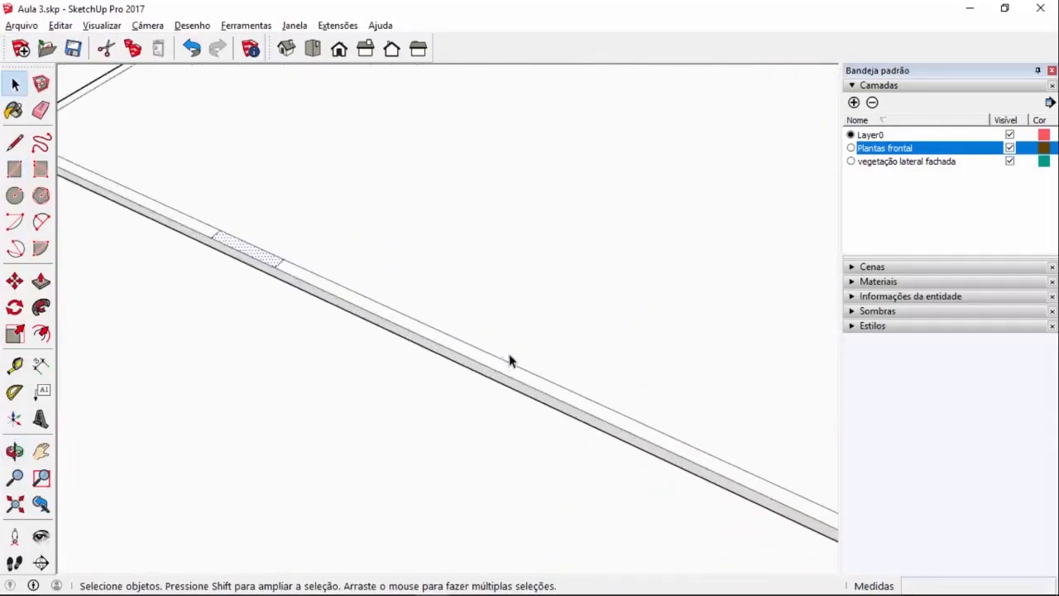
left_click(433, 336)
key("p")
left_click_drag(433, 336, 423, 283)
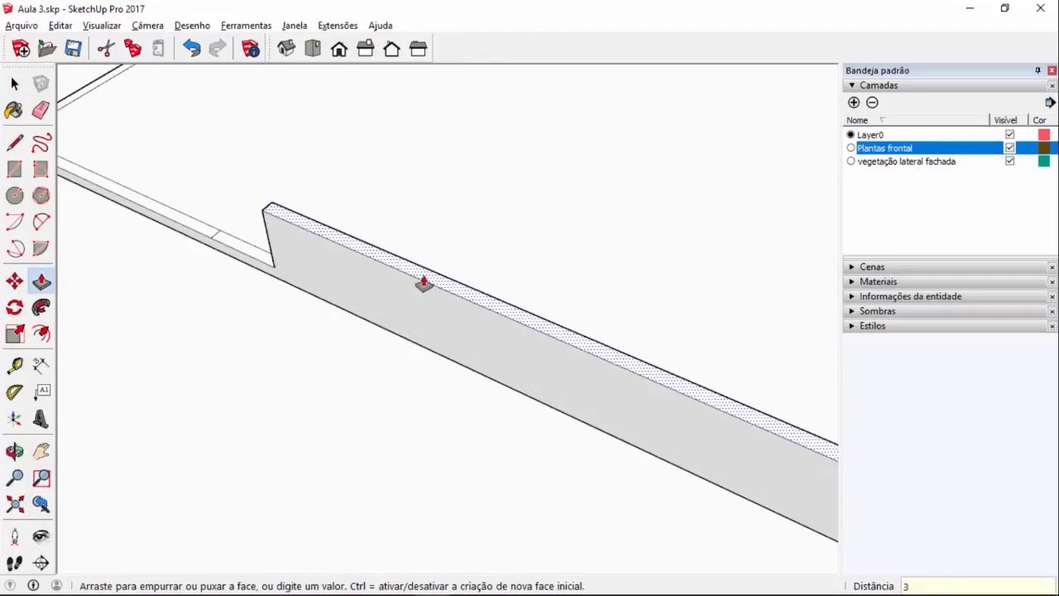
key("Return")
- Raise the wall strip beyond the door to the top of the 3 m wall, leaving the door and window segments flat
scroll(497, 274, "down", 5)
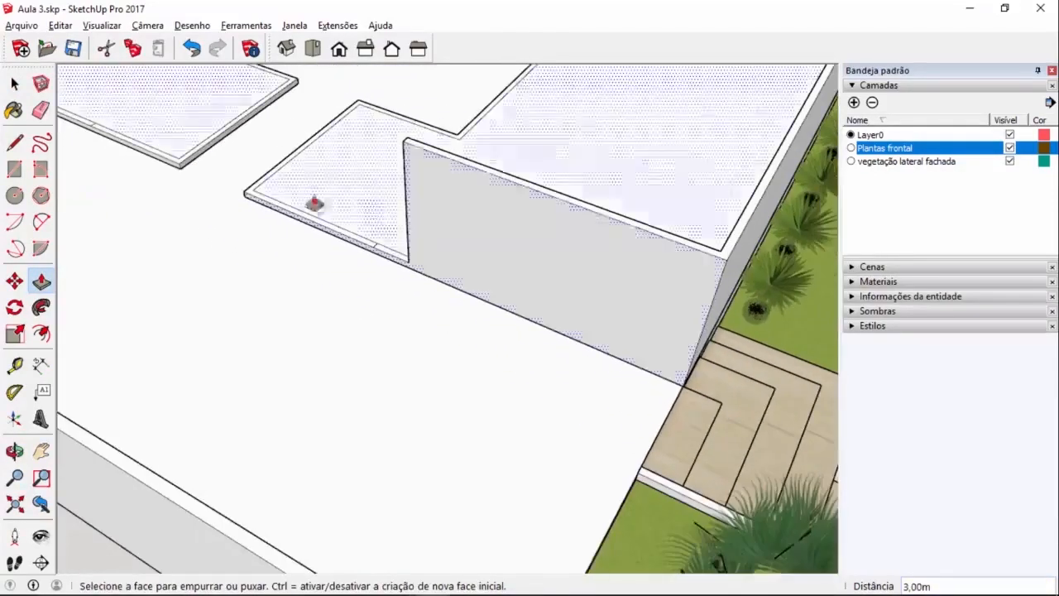
scroll(315, 204, "up", 3)
left_click(376, 251)
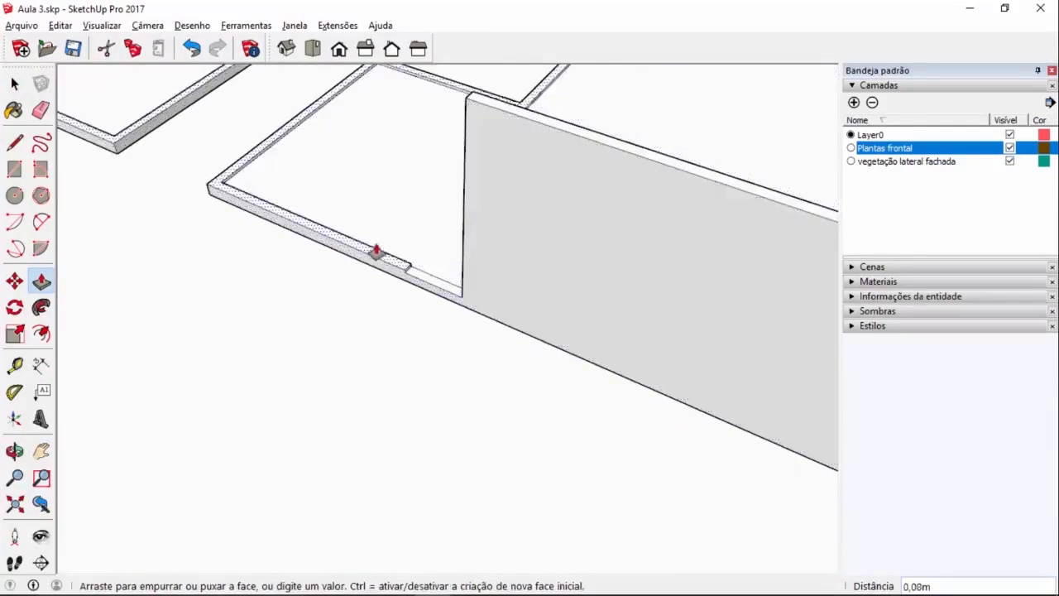
scroll(408, 215, "down", 2)
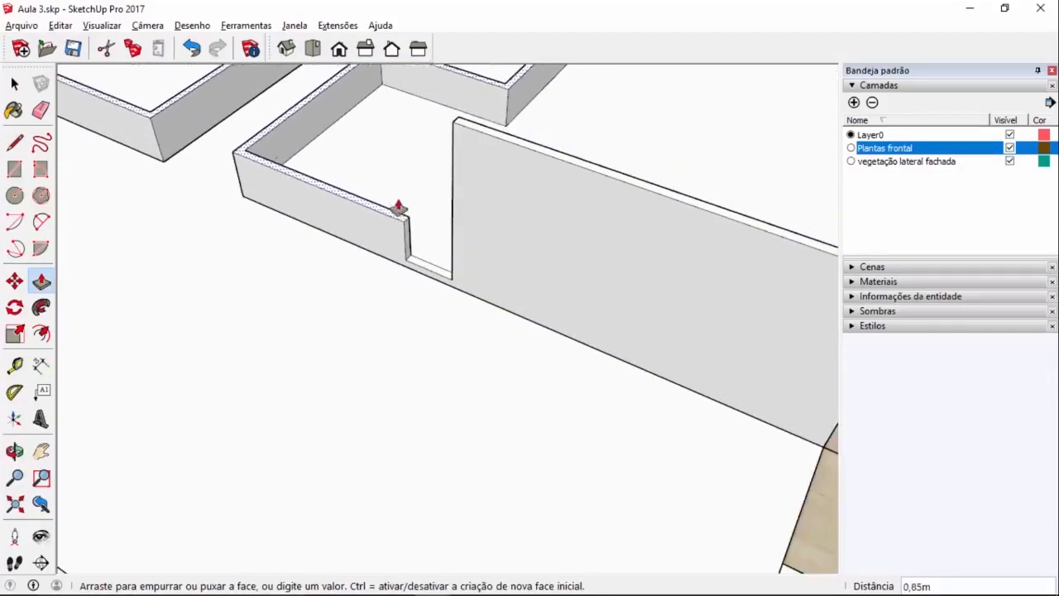
scroll(408, 217, "up", 3)
scroll(407, 222, "down", 2)
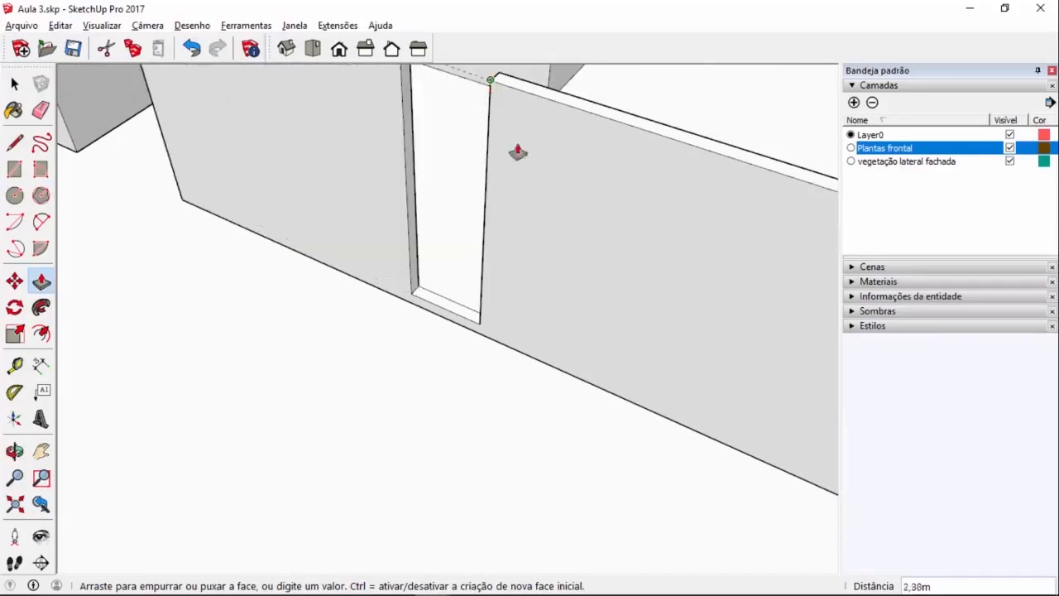
scroll(518, 151, "down", 3)
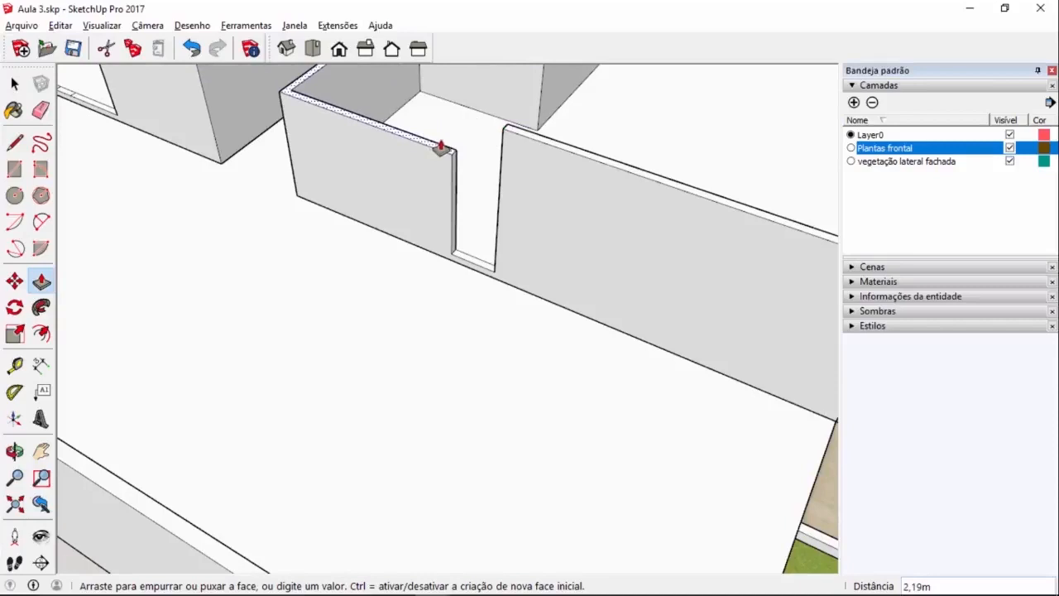
scroll(502, 135, "up", 2)
left_click(502, 134)
scroll(428, 237, "down", 10)
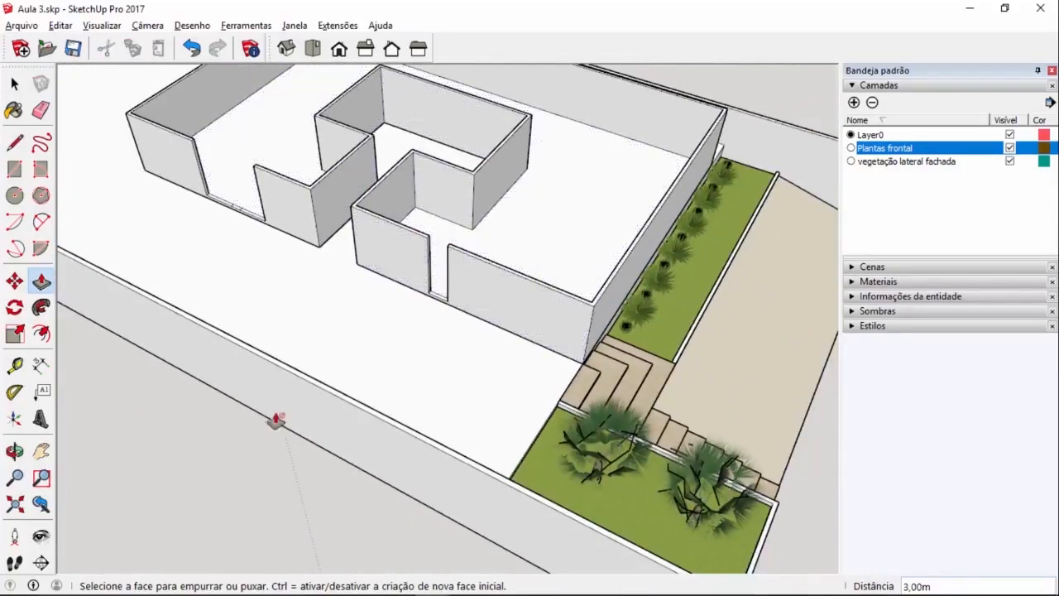
- Raise the small wall segment between the two window openings 3 m, level with the adjoining wall top
middle_click_drag(278, 414, 589, 362)
scroll(157, 195, "up", 6)
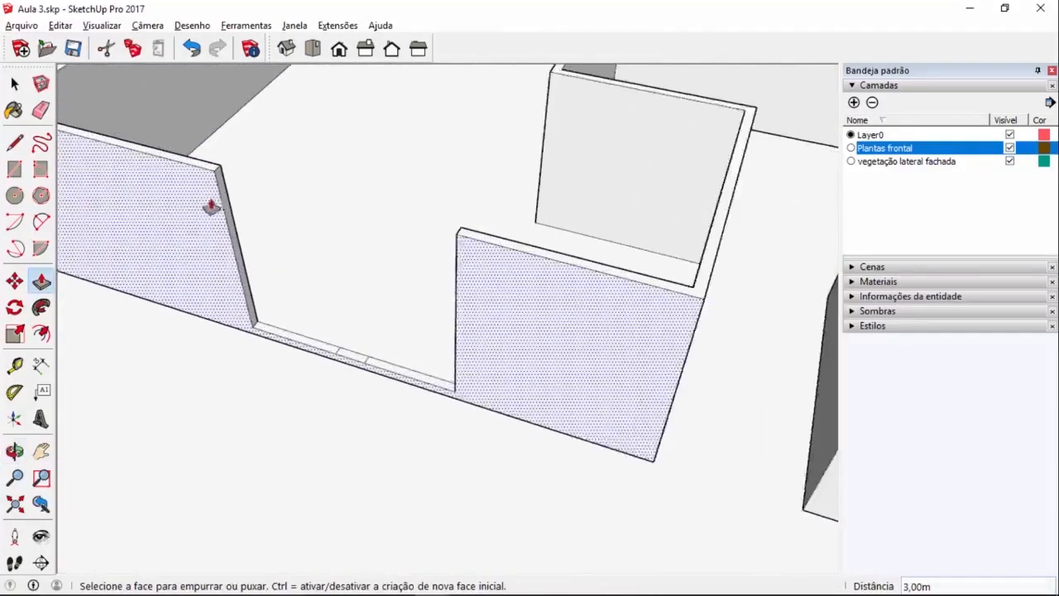
left_click(365, 374)
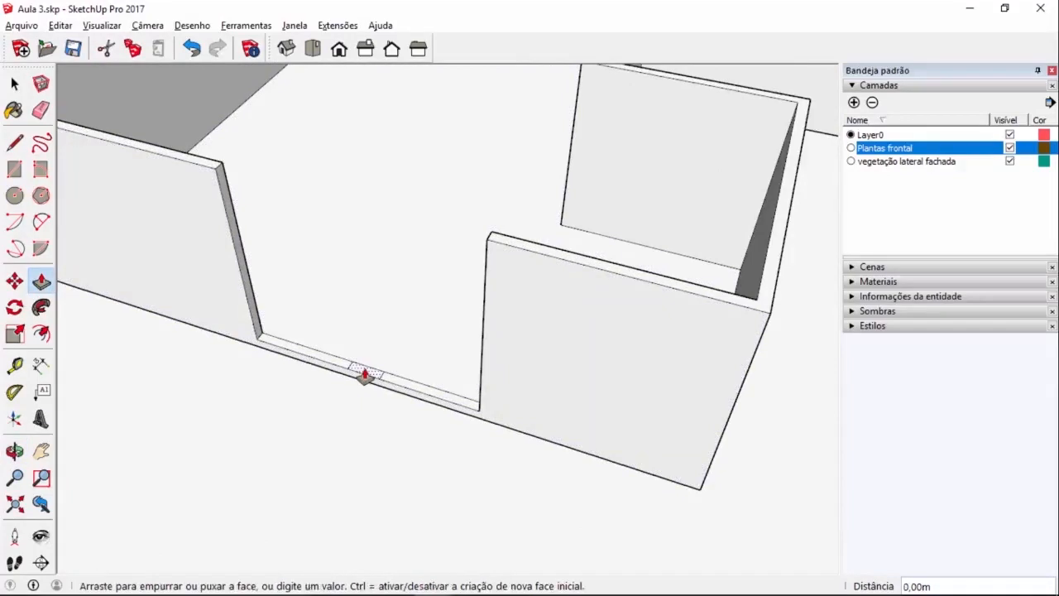
left_click(487, 245)
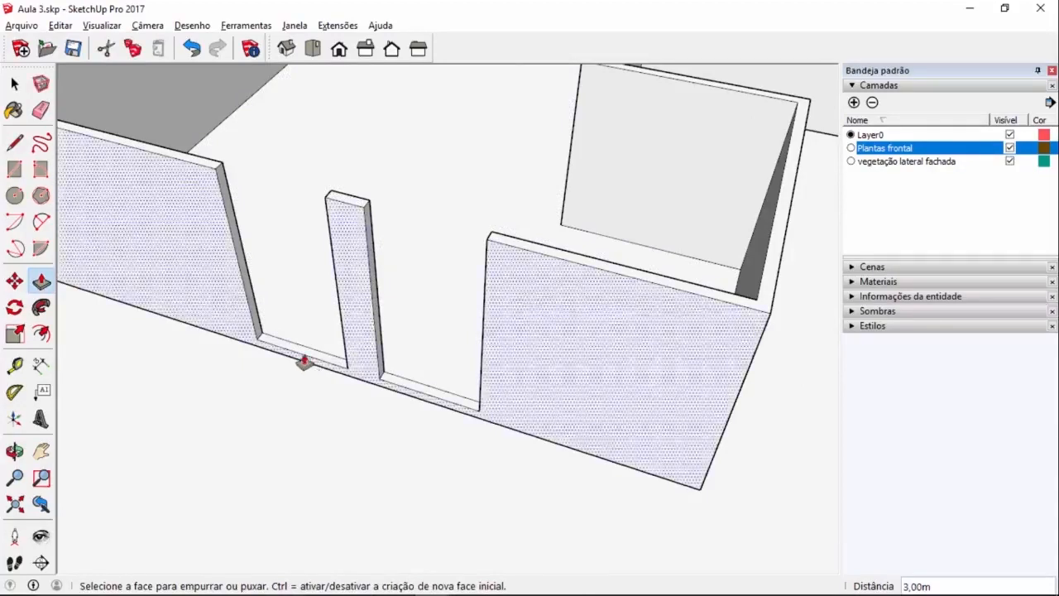
- Raise the base of the window opening farther from the recess corner by 1 m to form its sill
scroll(303, 361, "up", 2)
left_click(304, 358)
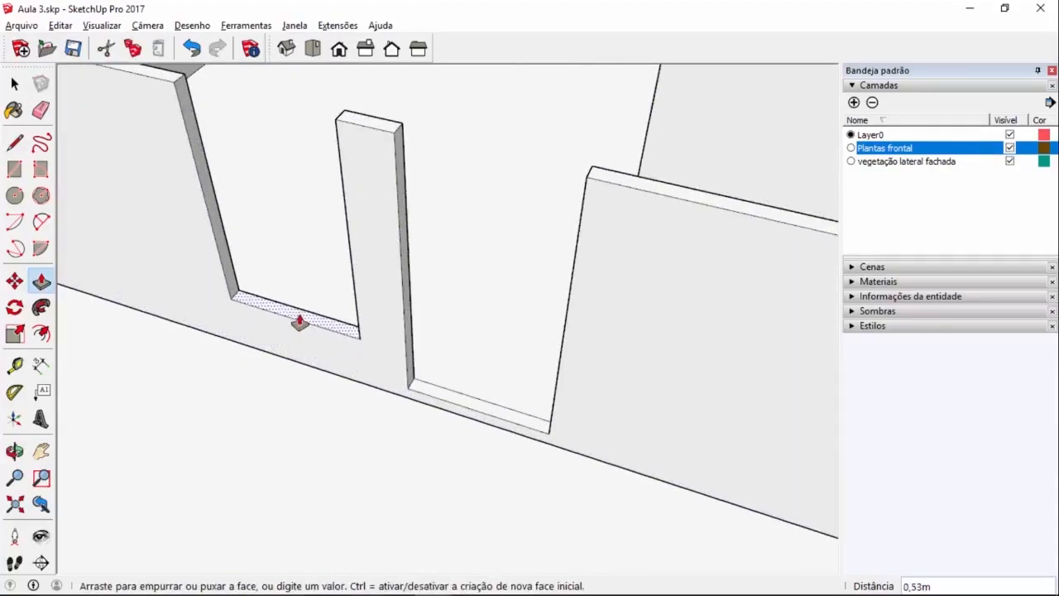
type("1")
key("Return")
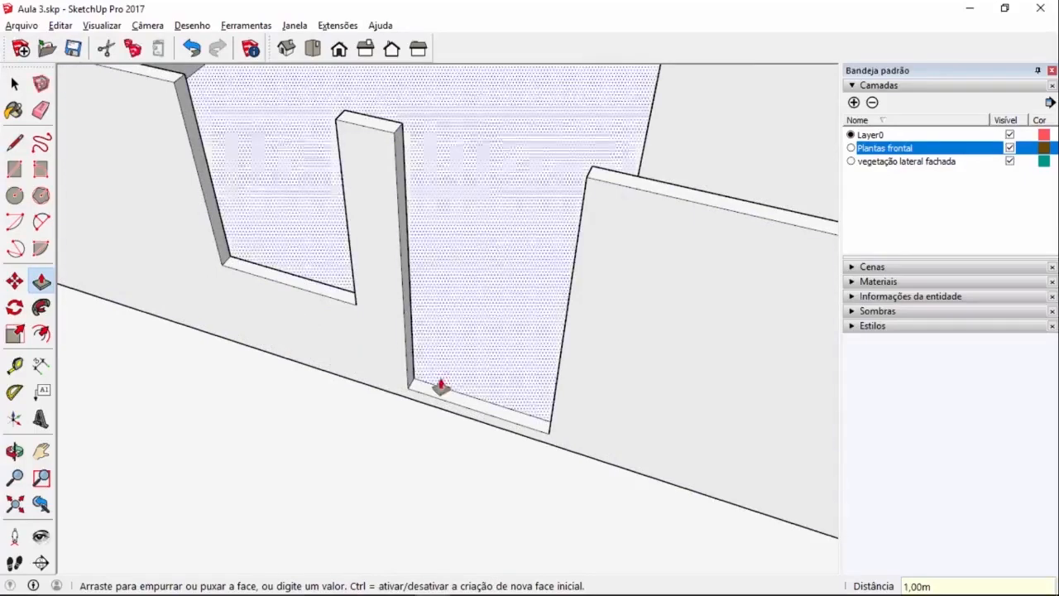
- Raise the base of the remaining window opening by 1 m to form its sill
left_click(431, 395)
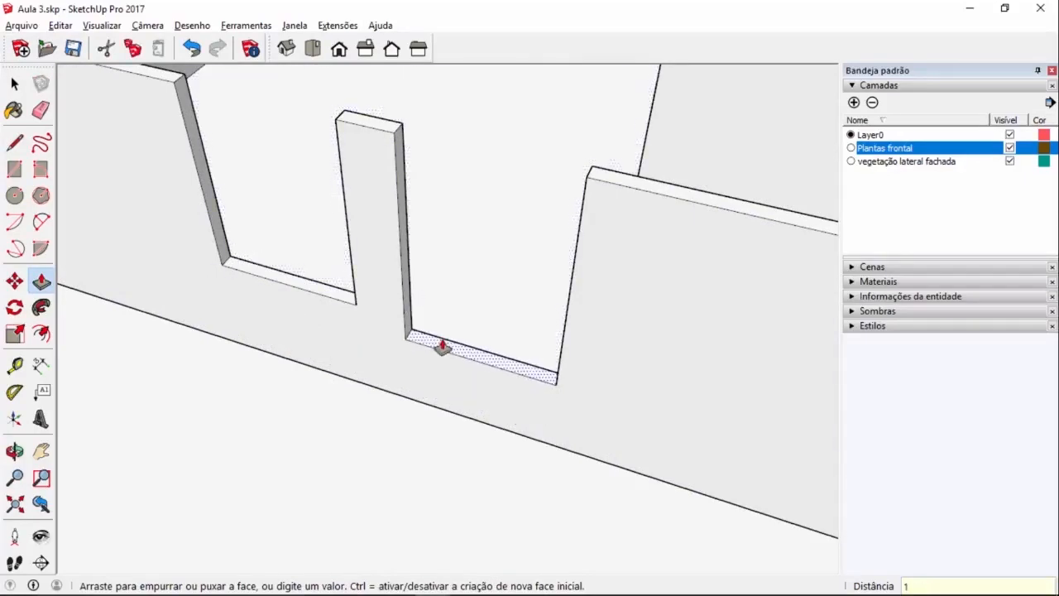
type("1")
key("Return")
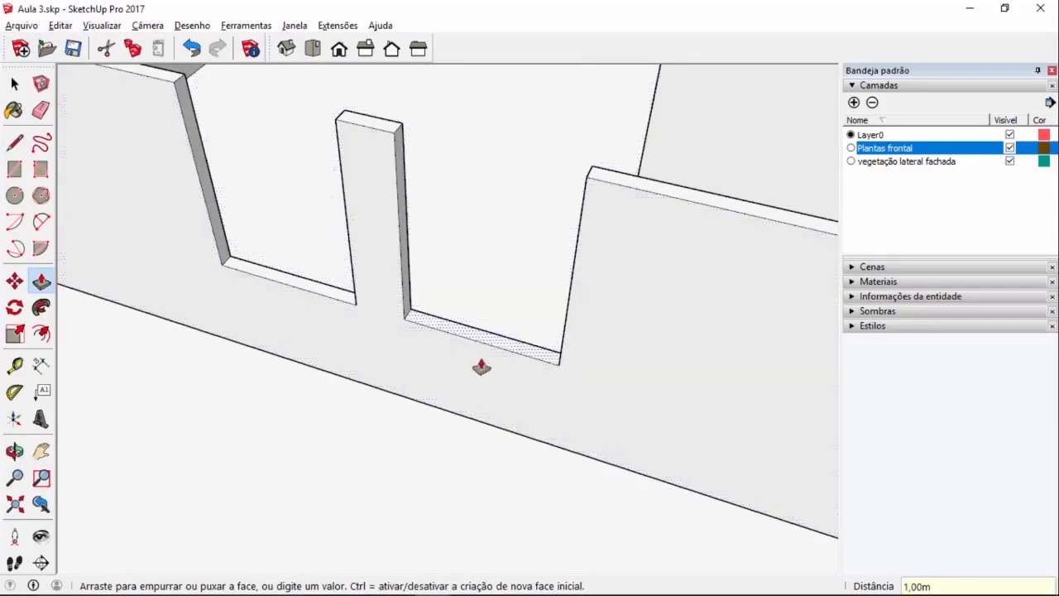
scroll(350, 339, "down", 10)
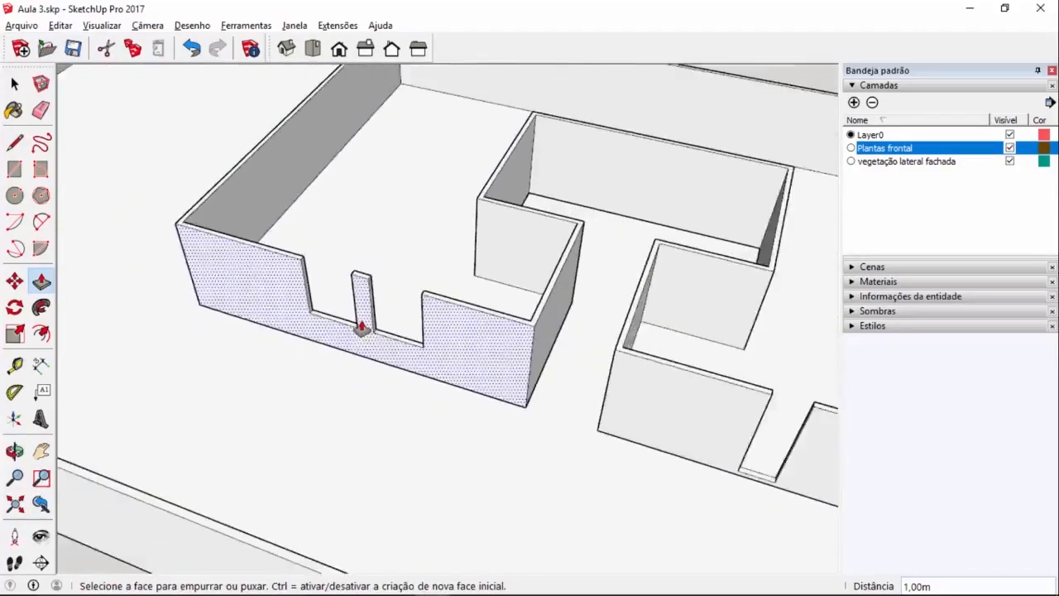
middle_click_drag(376, 338, 569, 404)
scroll(569, 403, "up", 8)
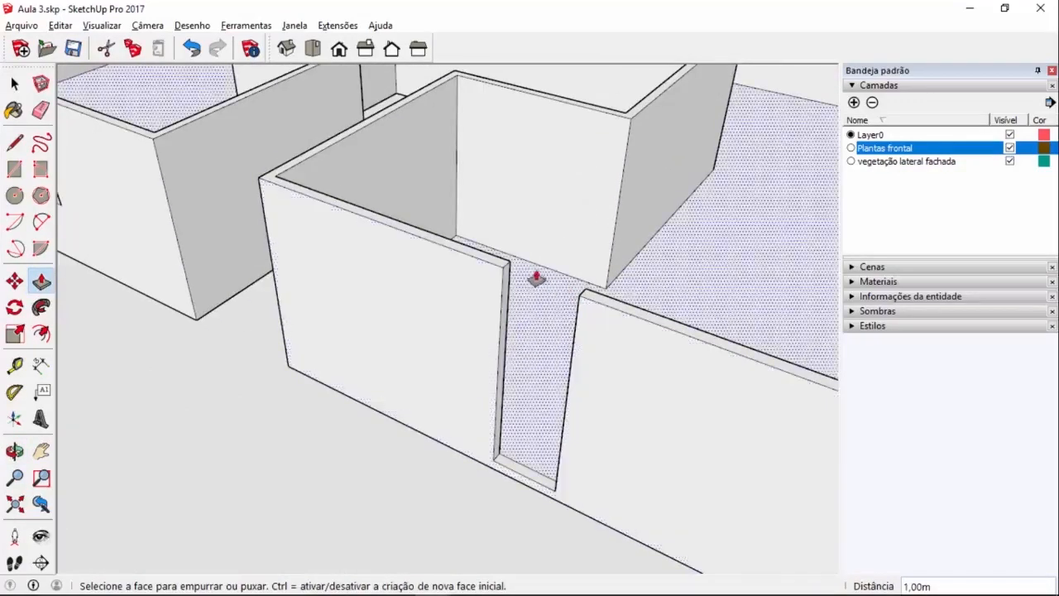
key("space")
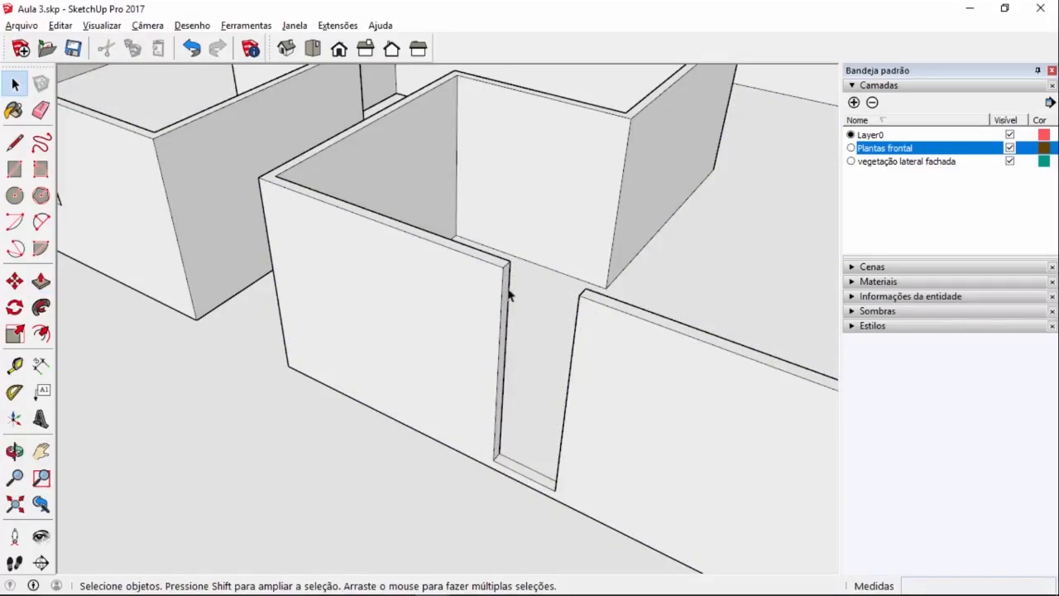
middle_click_drag(587, 304, 118, 372)
middle_click_drag(571, 404, 405, 374)
scroll(484, 421, "down", 2)
scroll(367, 229, "up", 3)
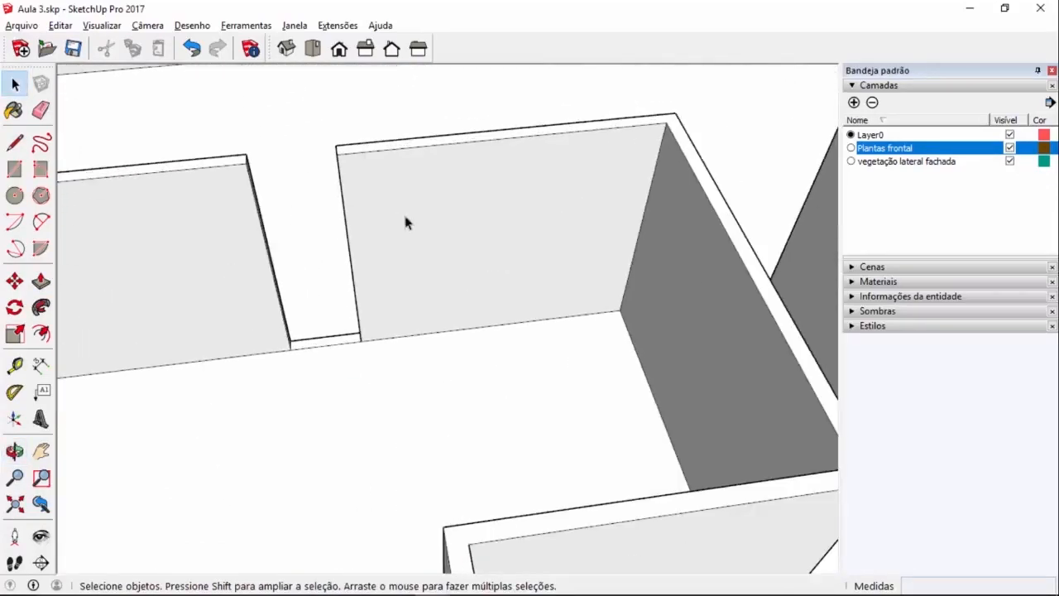
left_click(14, 365)
left_click(419, 334)
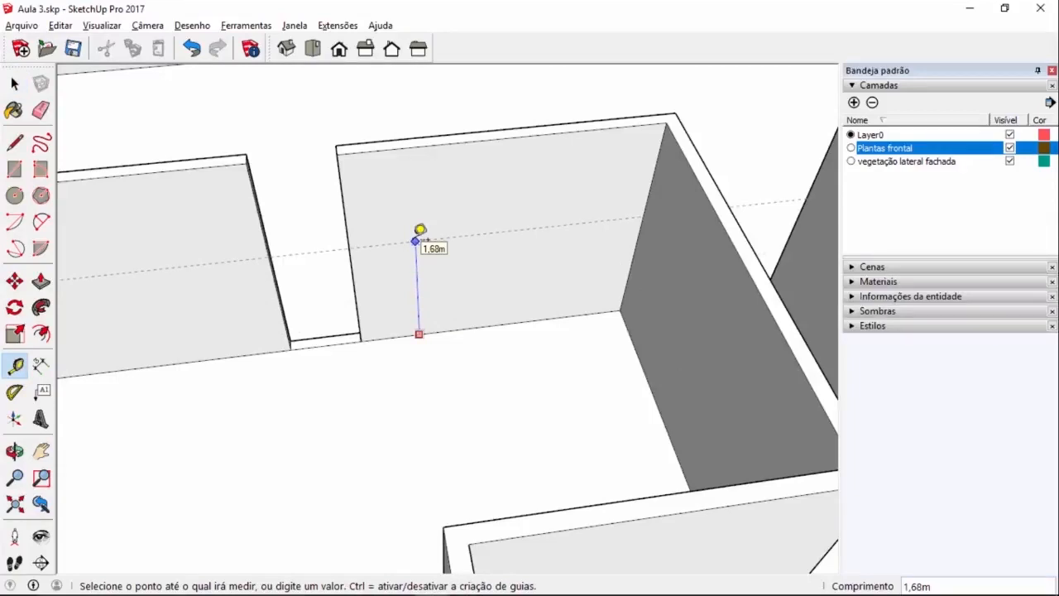
left_click(369, 221)
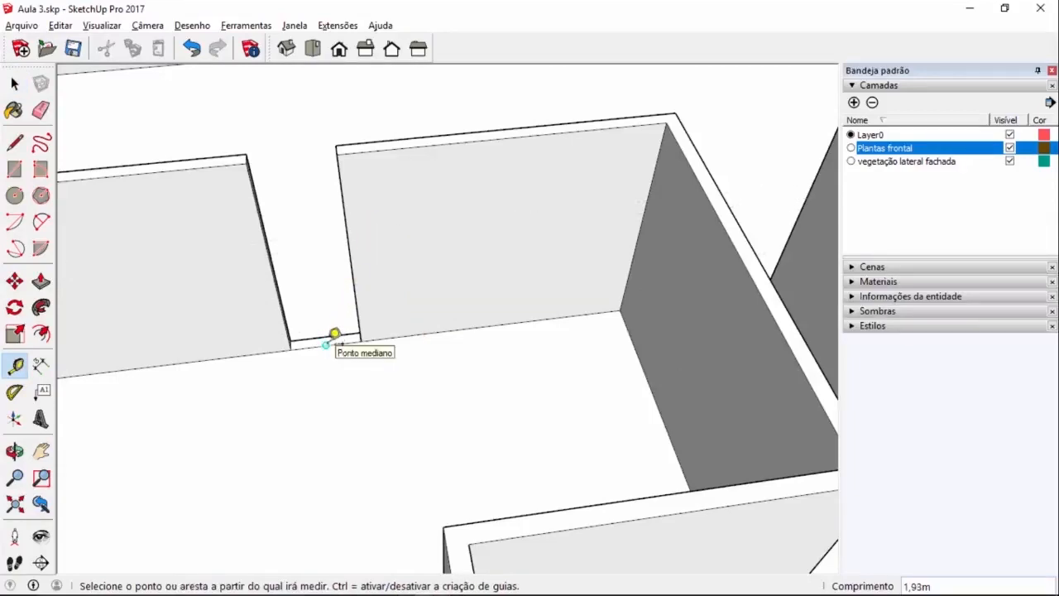
left_click(326, 345)
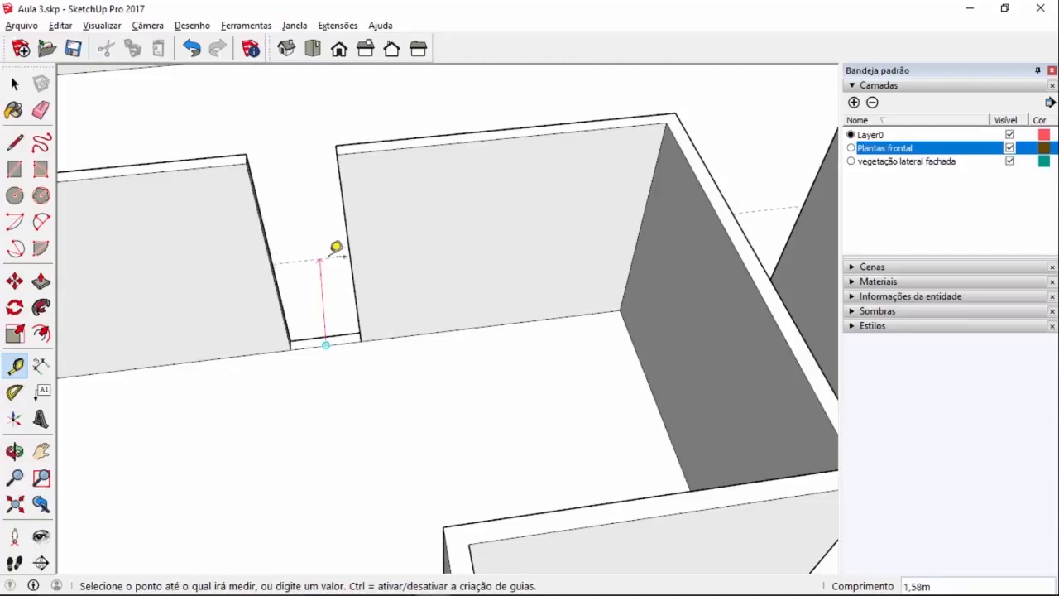
left_click(327, 208)
middle_click_drag(326, 206, 319, 324)
key("ctrl+z")
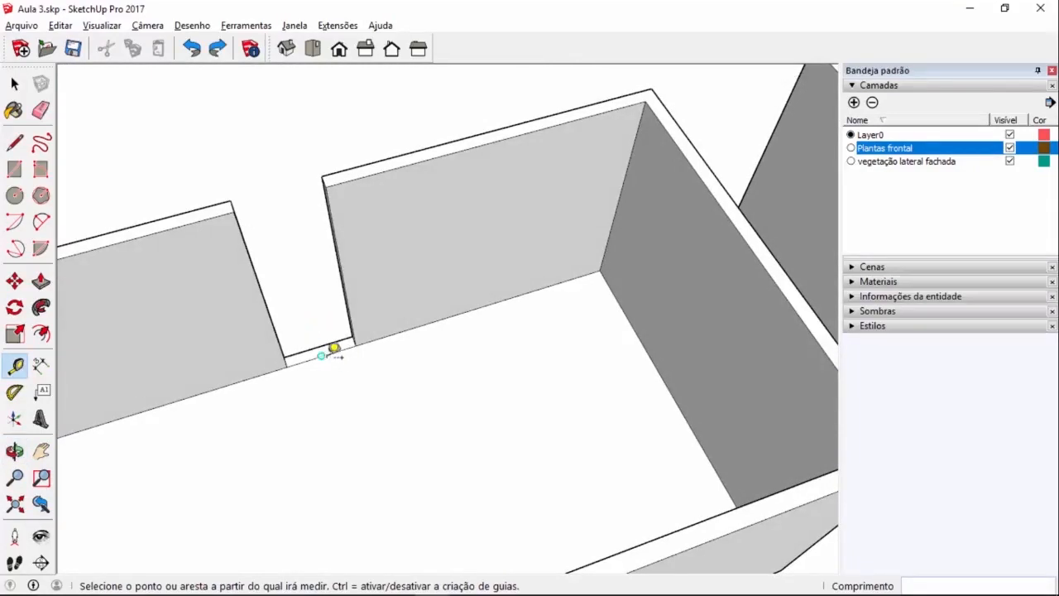
left_click(321, 355)
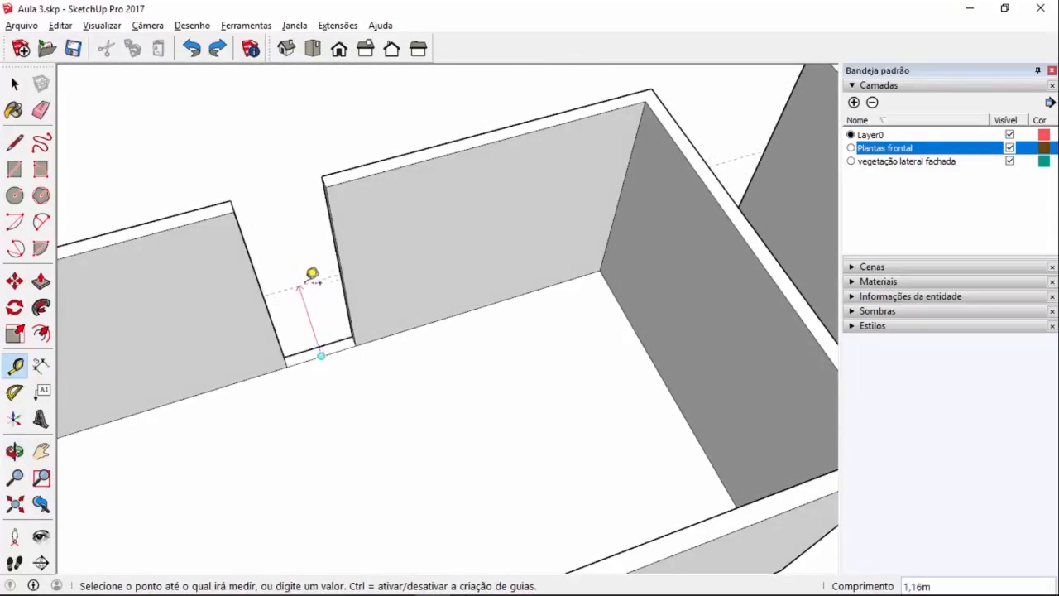
key("Escape")
- Place a guide 2,10 m above the base of the door wall and draw a line across the door jamb at that height
middle_click_drag(456, 312, 433, 309)
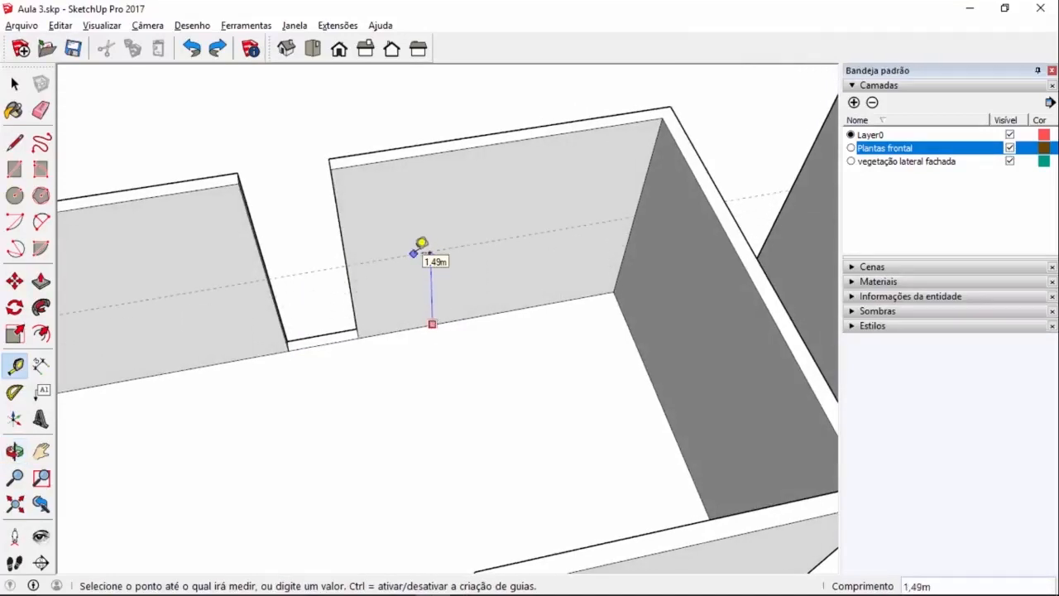
key("Return")
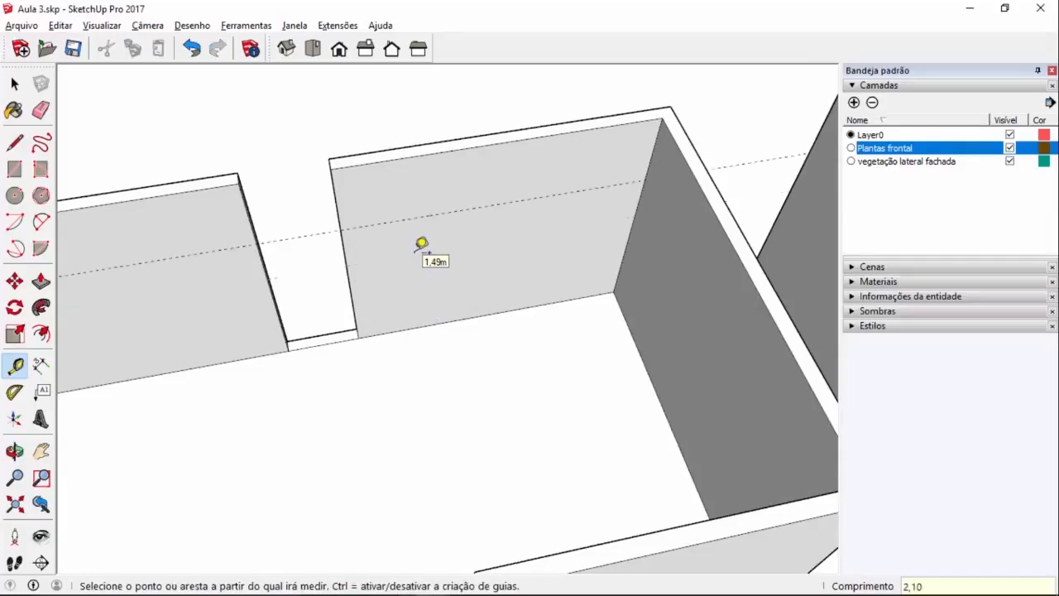
scroll(439, 309, "down", 3)
middle_click_drag(439, 310, 515, 182)
scroll(394, 225, "up", 3)
scroll(394, 225, "up", 3)
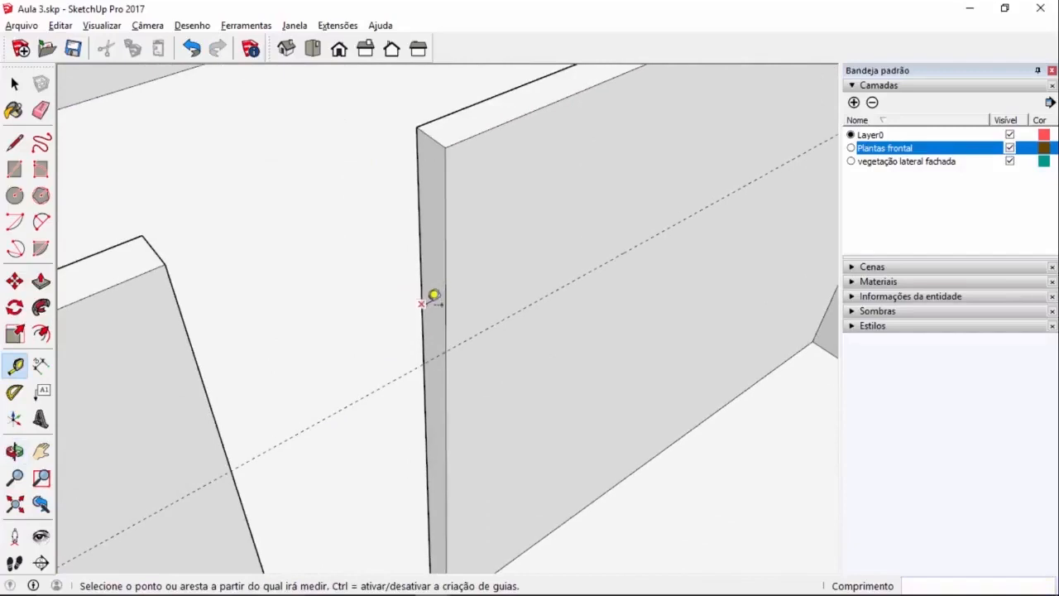
left_click(14, 142)
mouse_move(422, 252)
middle_mouse_down()
mouse_move(520, 267)
mouse_move(519, 278)
middle_mouse_up()
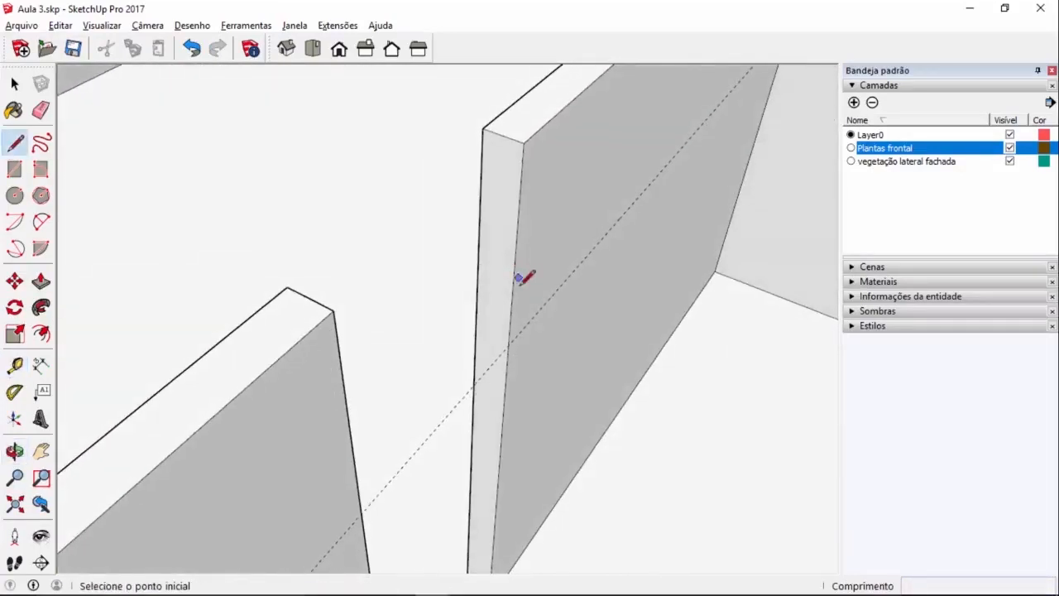
left_click(507, 341)
scroll(510, 339, "up", 3)
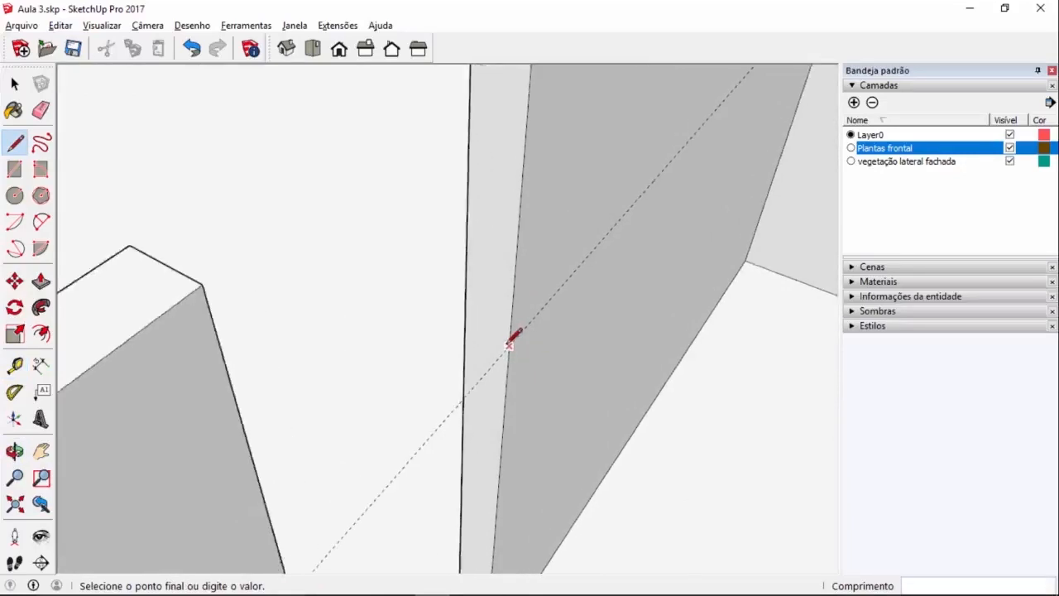
left_click(455, 319)
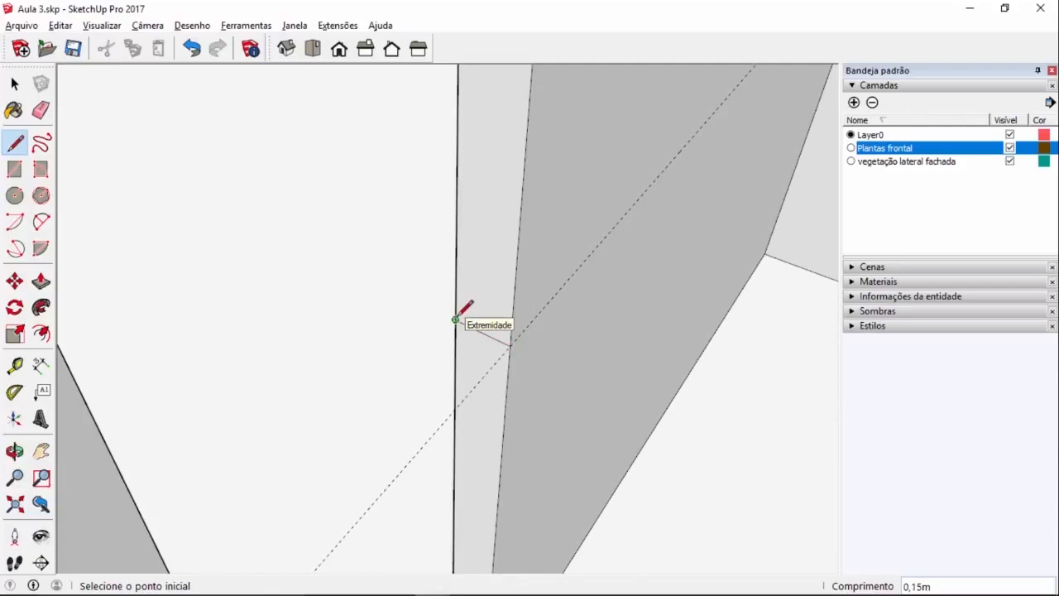
- Push/Pull the jamb face above the 2,10 m line 0,90 m across the door opening to the opposite wall end, forming the lintel
scroll(459, 314, "down", 4)
middle_click_drag(471, 309, 582, 327)
key("space")
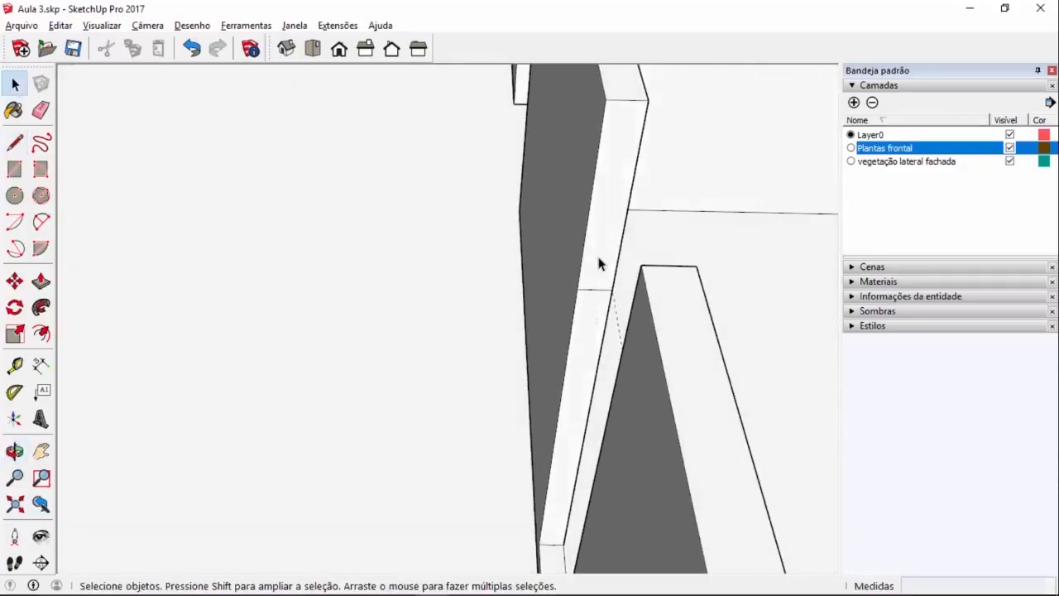
left_click(600, 263)
left_click(592, 329)
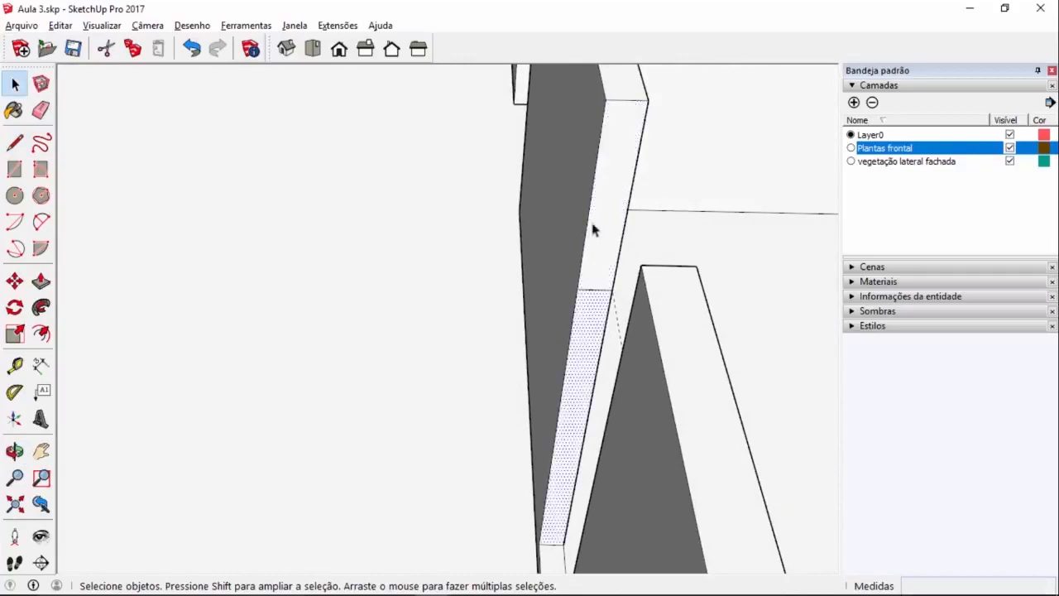
left_click(603, 222)
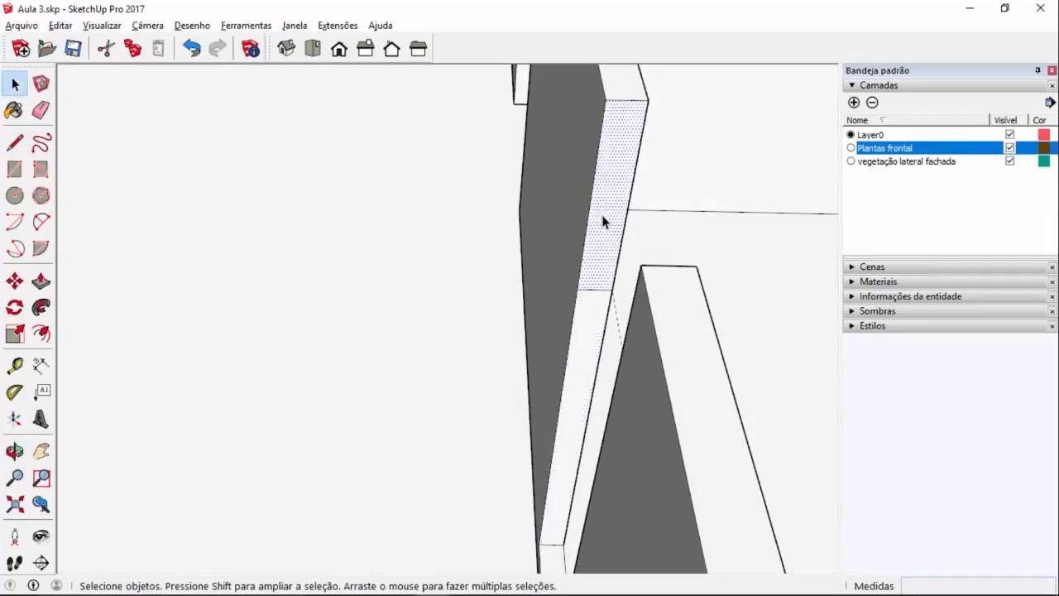
left_click(41, 281)
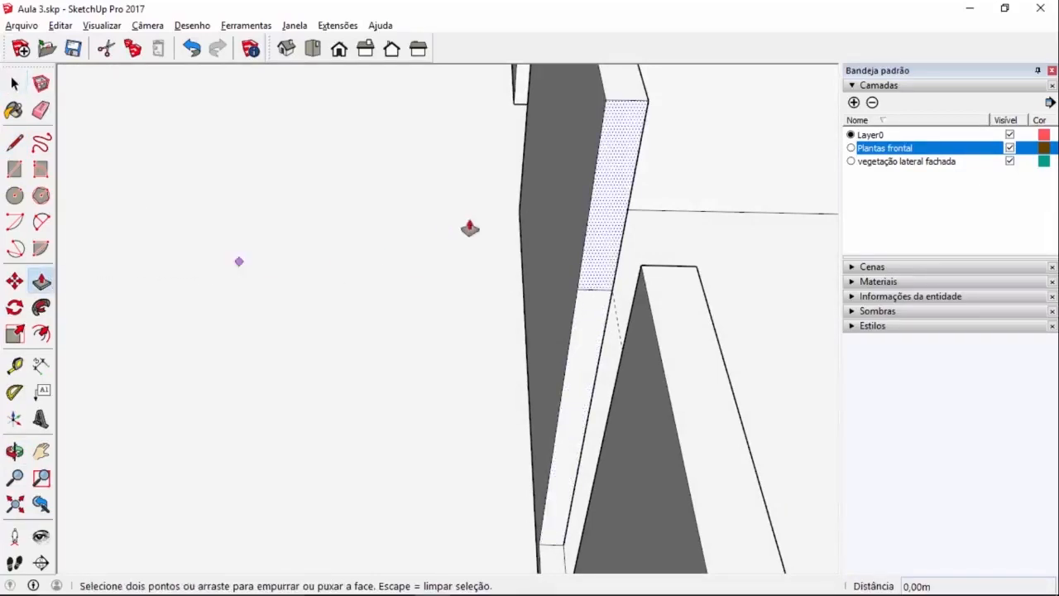
left_click(640, 118)
left_click_drag(640, 119, 639, 272)
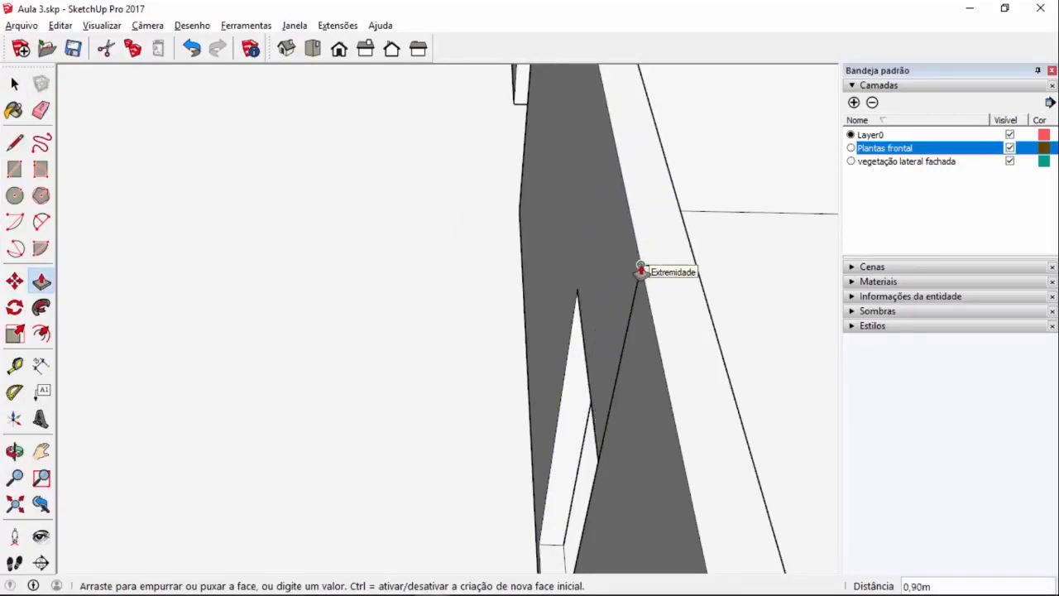
left_click(641, 270)
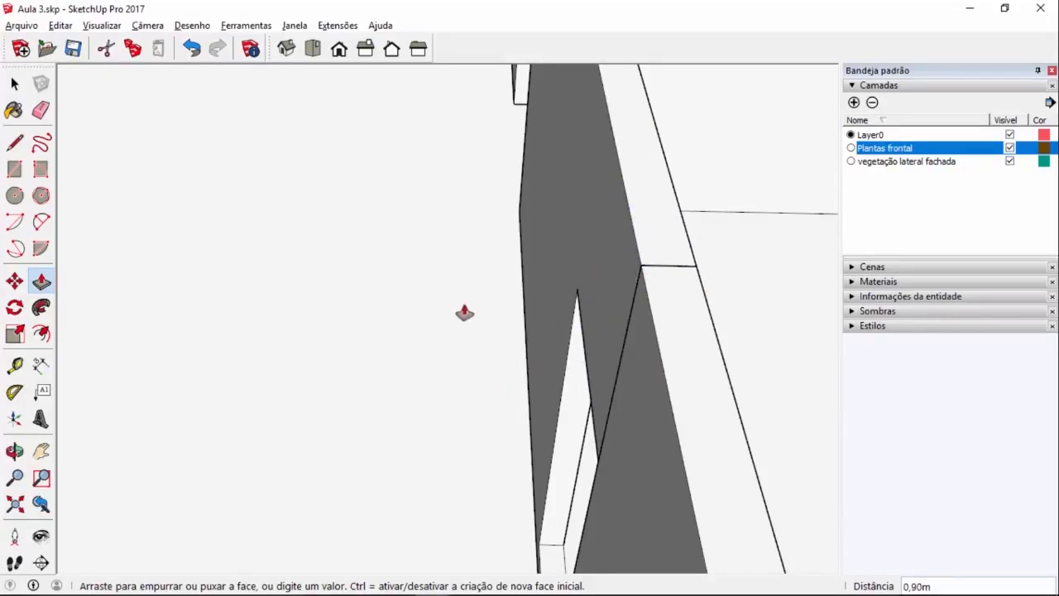
left_click(642, 270)
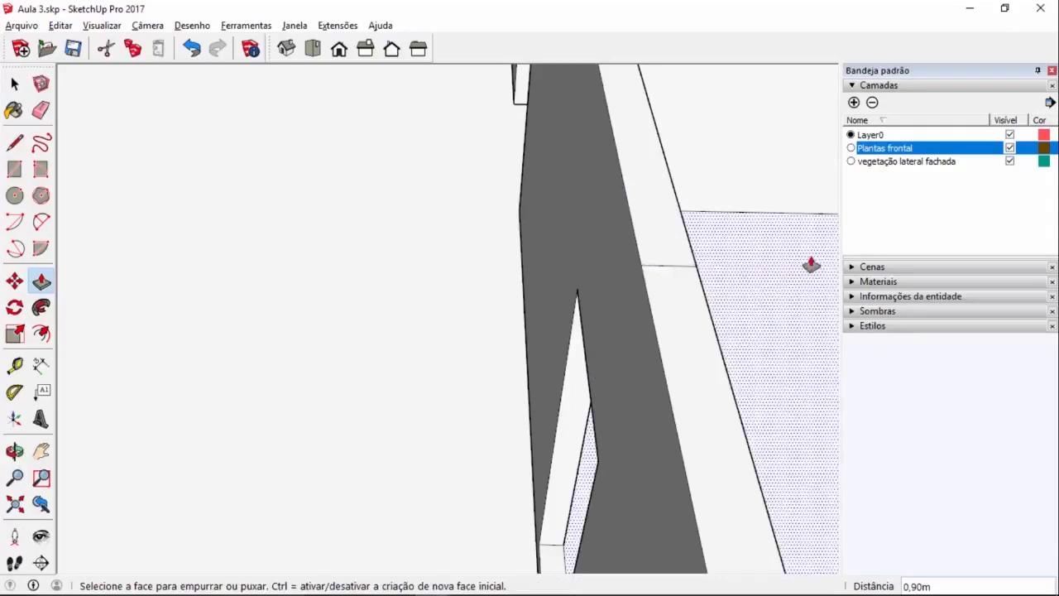
- Erase the leftover seam lines where the door lintel meets the wall, on the inner face and along the top
middle_click_drag(612, 239, 706, 314)
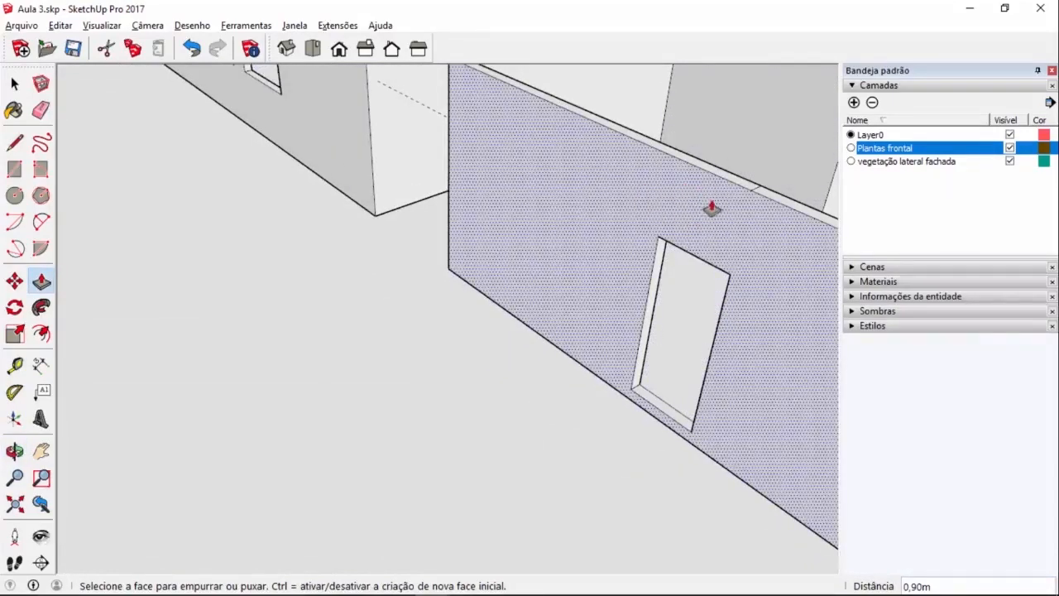
middle_click_drag(745, 207, 262, 265)
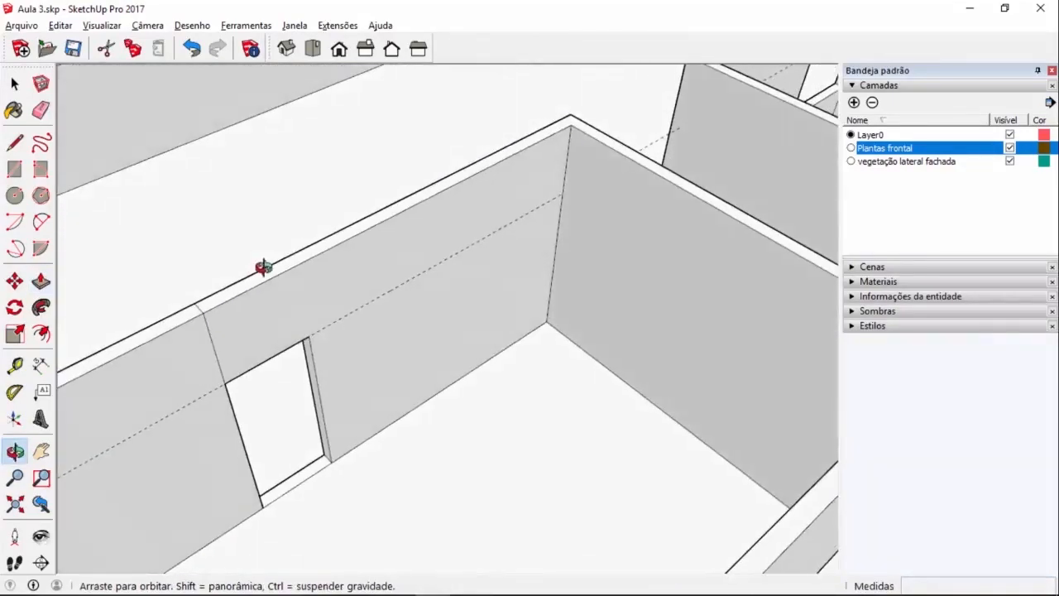
key("p")
scroll(213, 350, "up", 6)
key("space")
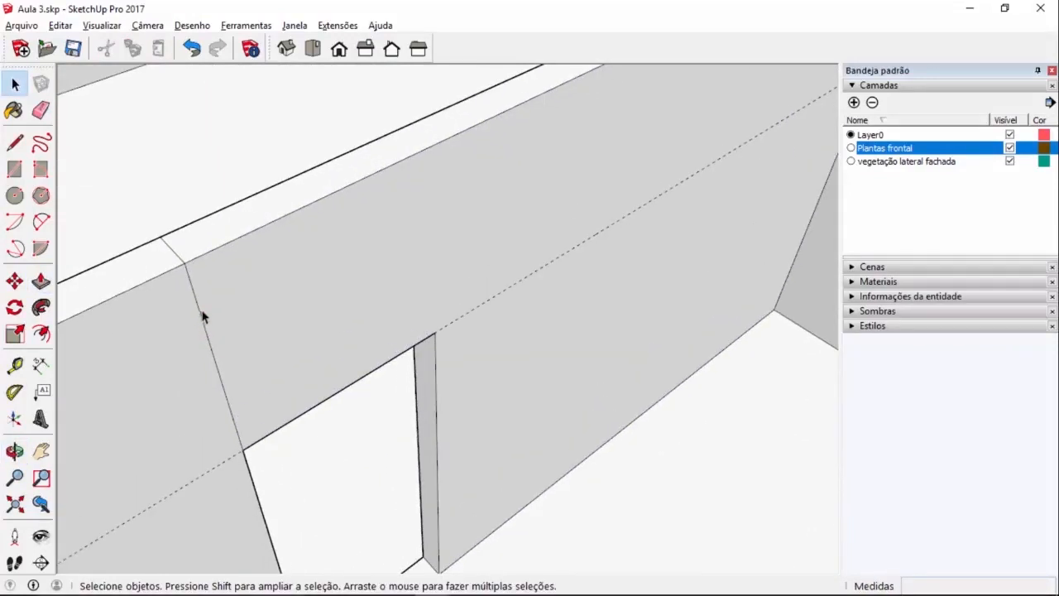
key("e")
mouse_move(225, 296)
left_mouse_down()
mouse_move(206, 310)
mouse_move(182, 246)
left_mouse_up()
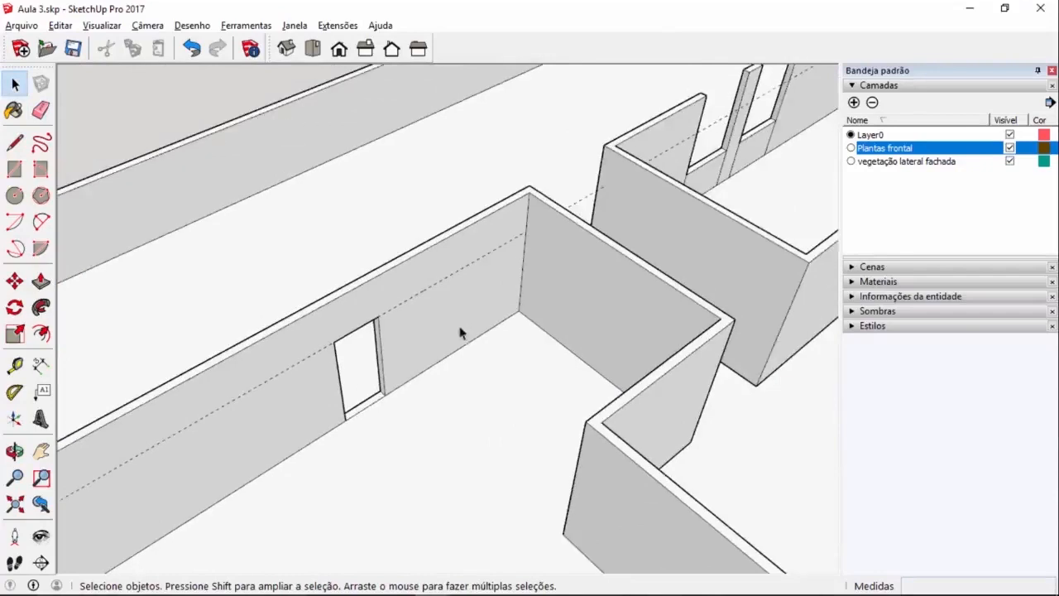
- Draw a 0,15 m line at guide height across the wall end bordering the first window opening
scroll(461, 331, "down", 5)
middle_click_drag(490, 339, 430, 264)
scroll(752, 269, "up", 5)
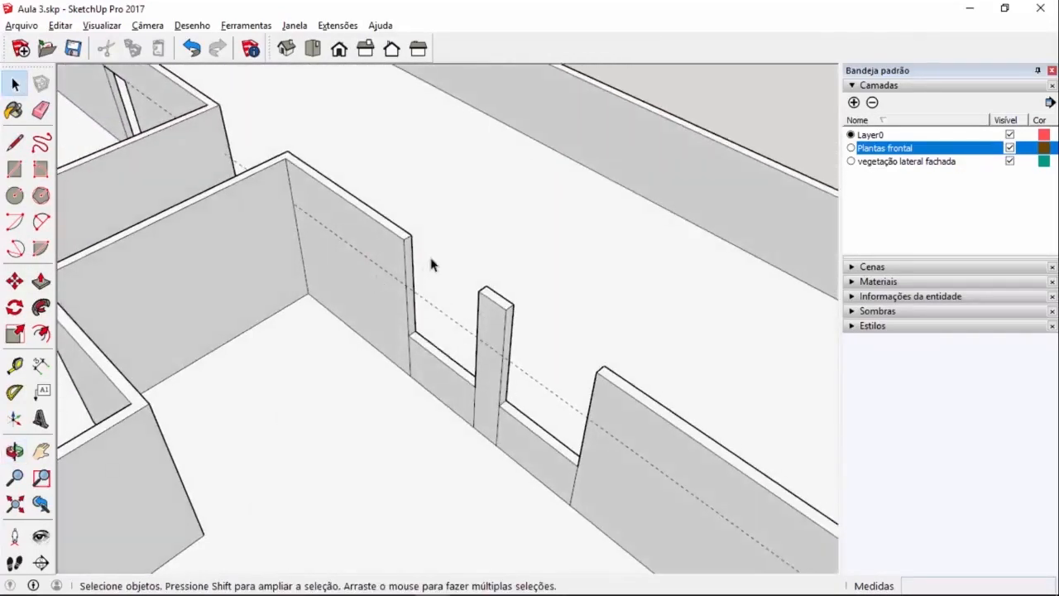
scroll(430, 263, "up", 5)
key("l")
scroll(389, 306, "up", 2)
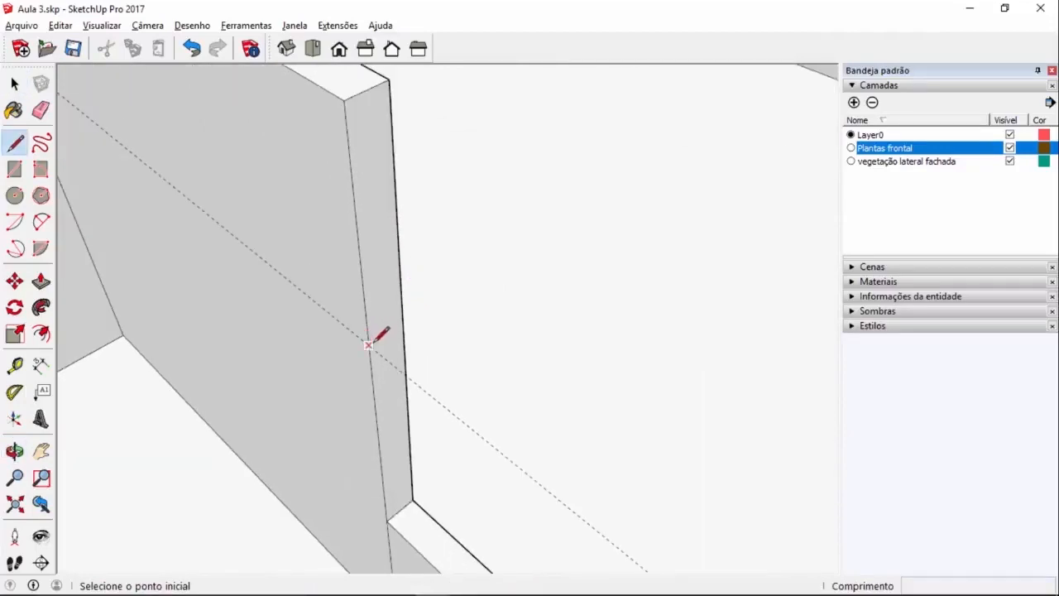
left_click(369, 344)
left_click(402, 321)
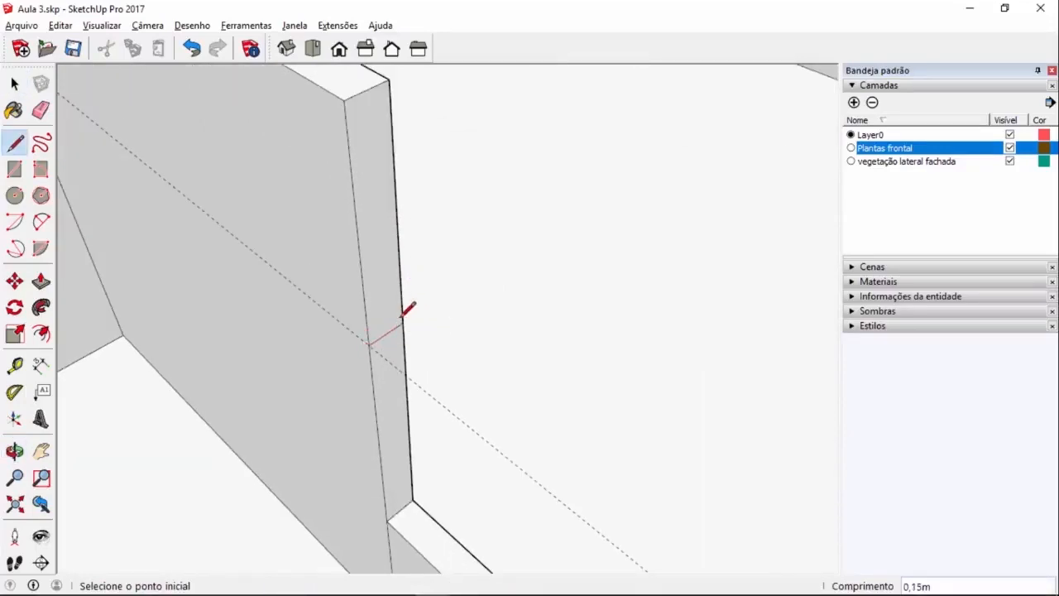
left_click(400, 323)
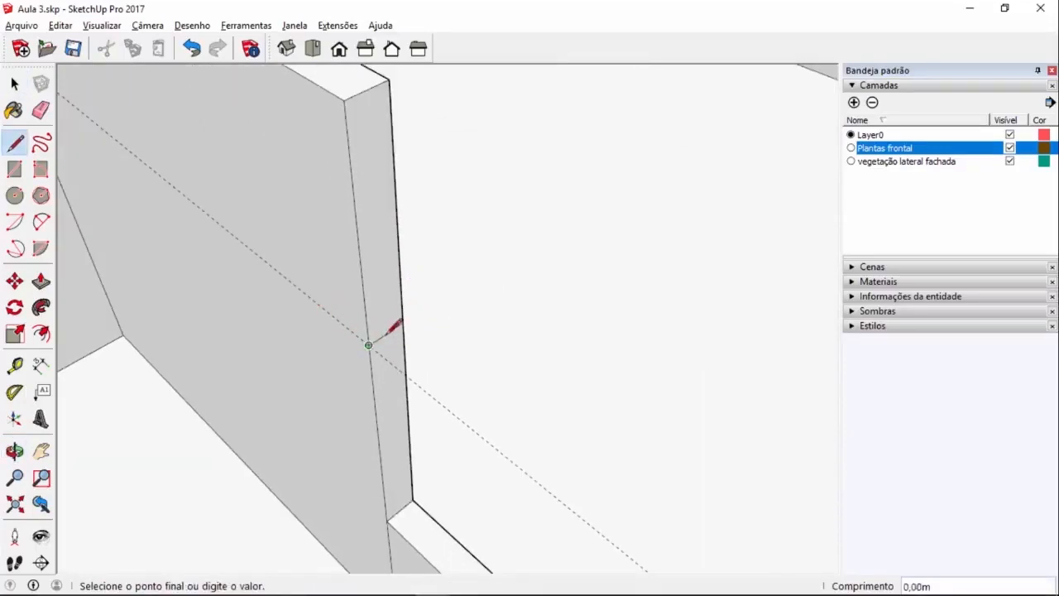
left_click(411, 314)
- Draw a 0,15 m line at guide height across the side of the pier between the windows, facing the second opening
scroll(234, 199, "down", 3)
scroll(234, 199, "down", 2)
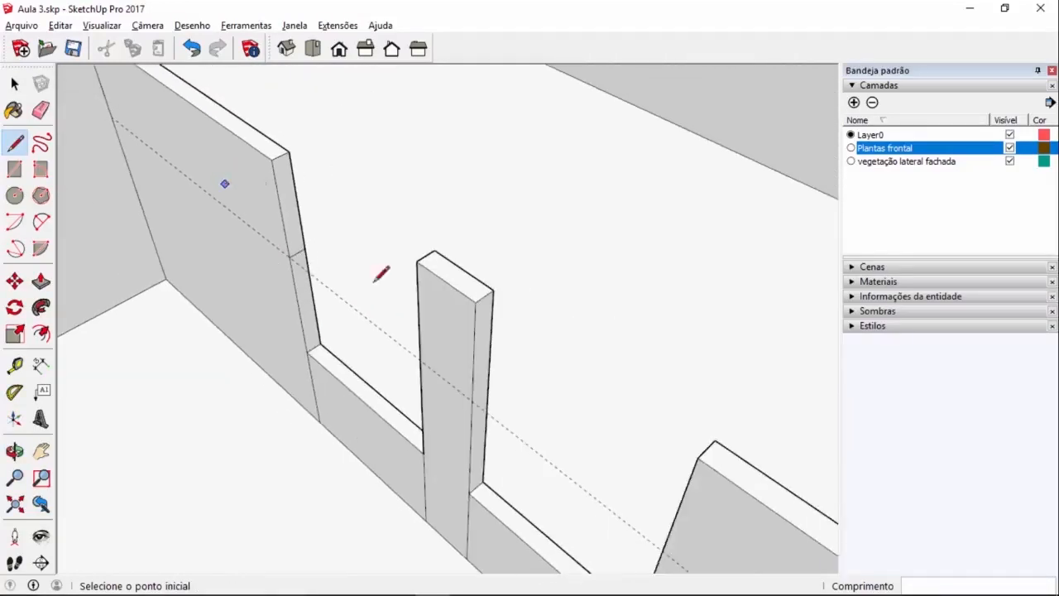
scroll(485, 385, "up", 6)
left_click(450, 413)
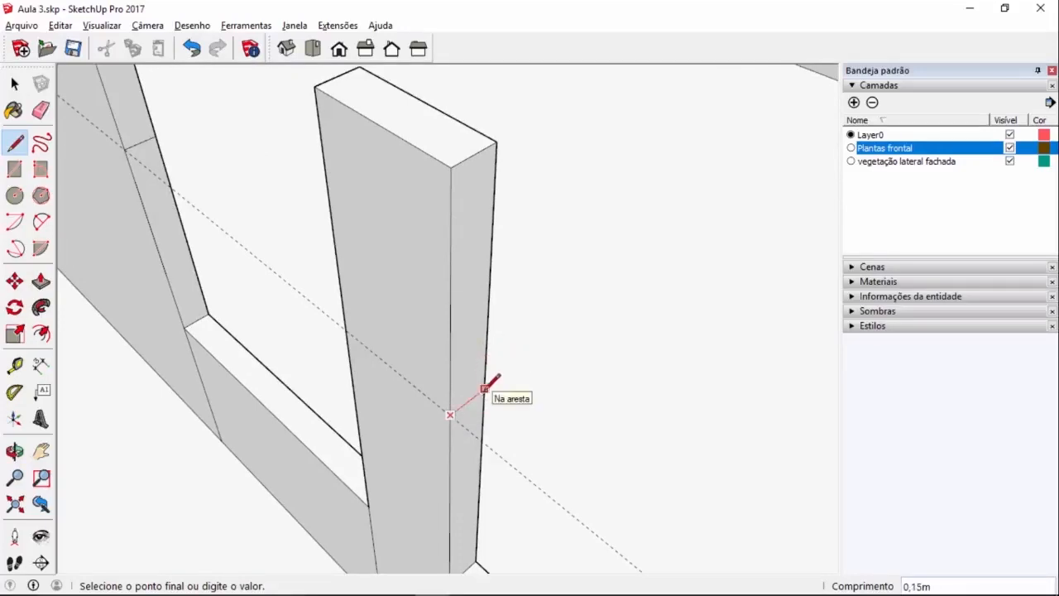
key("Escape")
scroll(426, 306, "down", 5)
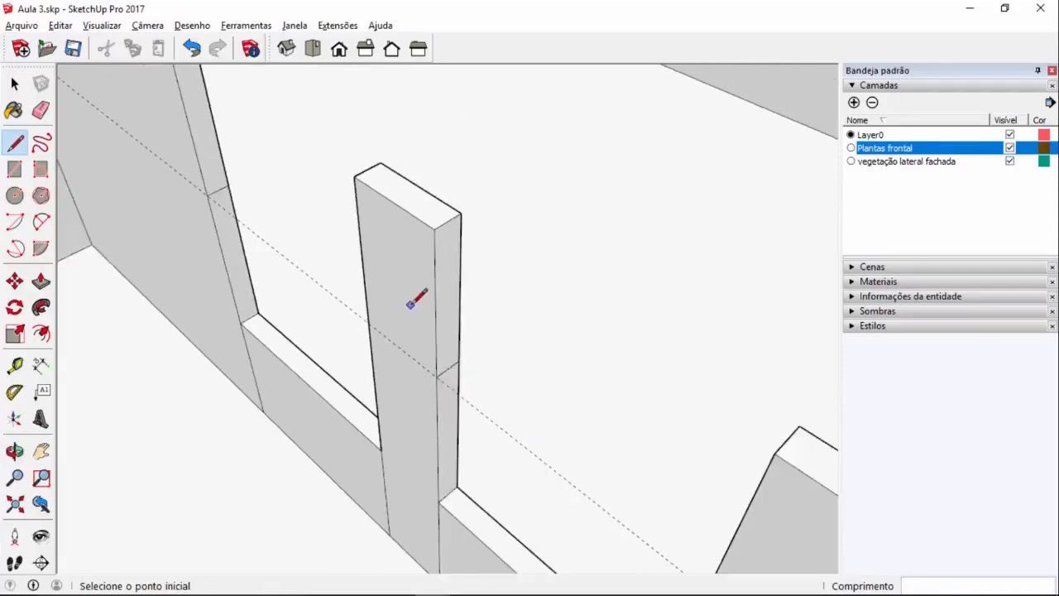
- Try to Push/Pull the faces above the guide 1,50 m across each window opening, one opening at a time, then undo both lintels
key("p")
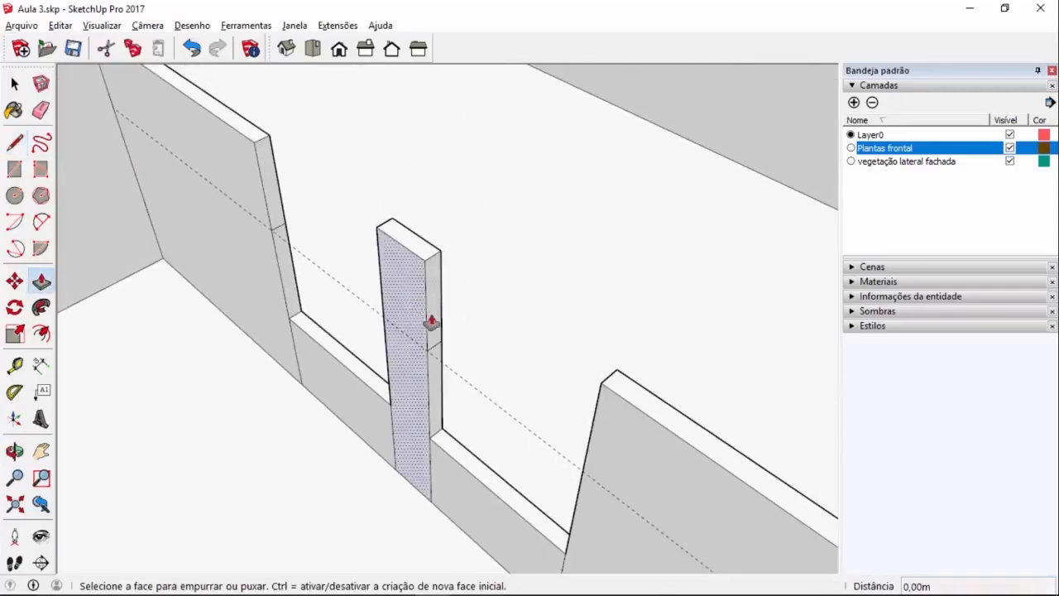
left_click(433, 324)
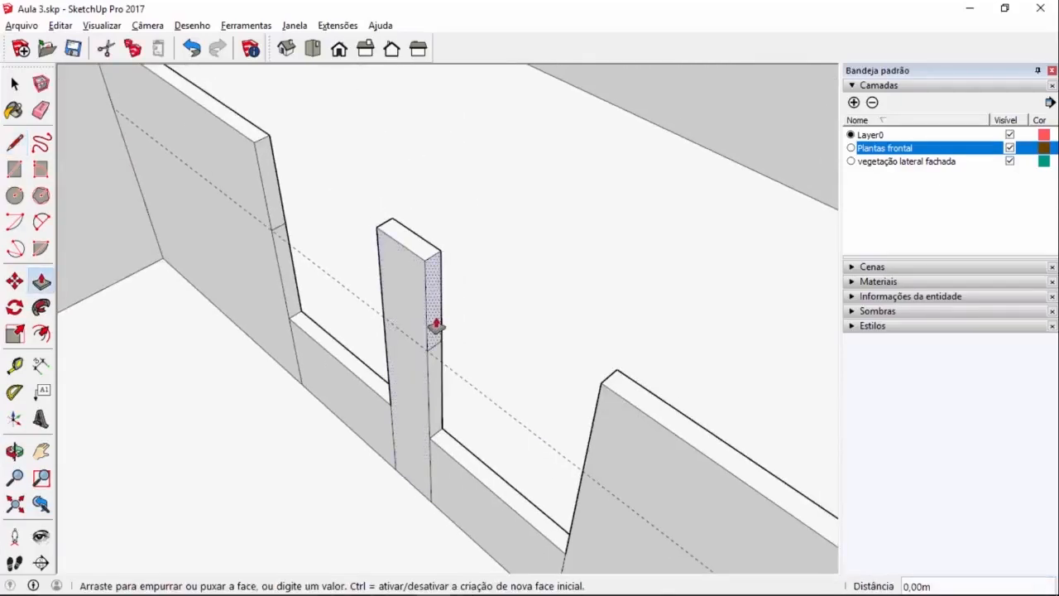
left_click(600, 383)
left_click(274, 213)
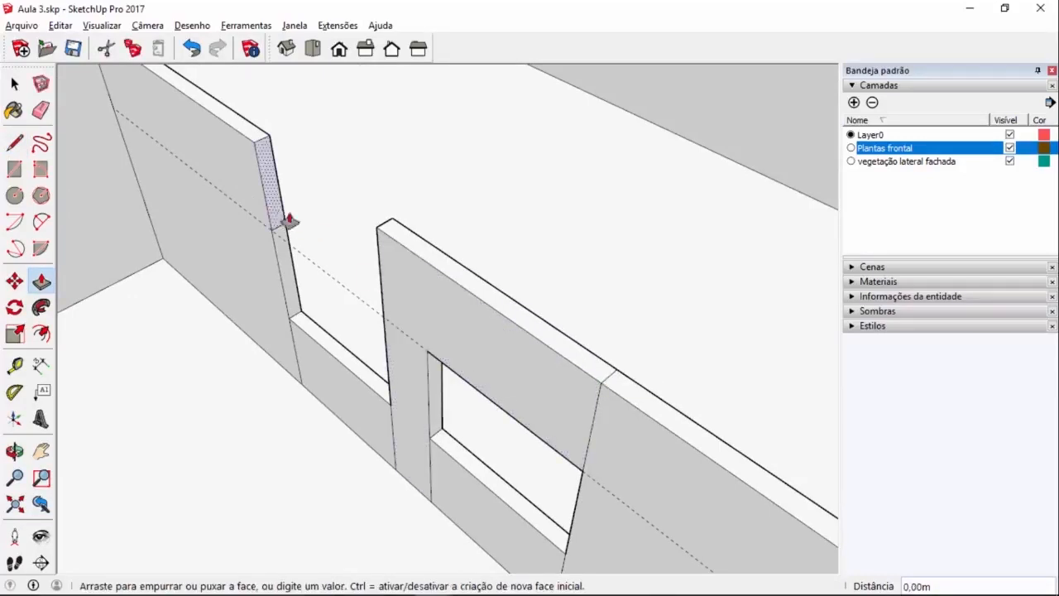
left_click(381, 236)
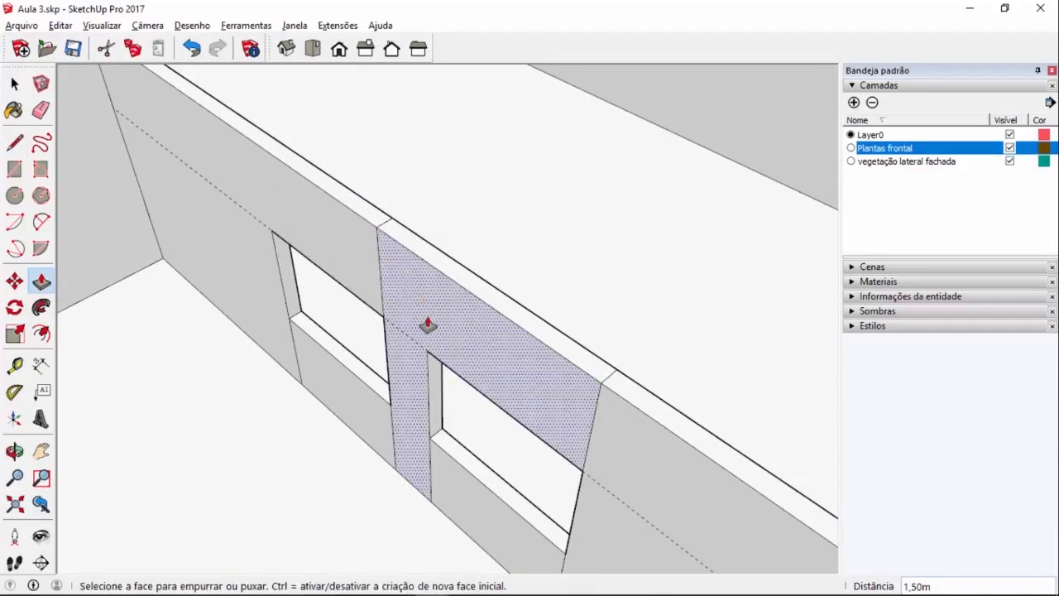
key("ctrl+z")
key("ctrl+z")
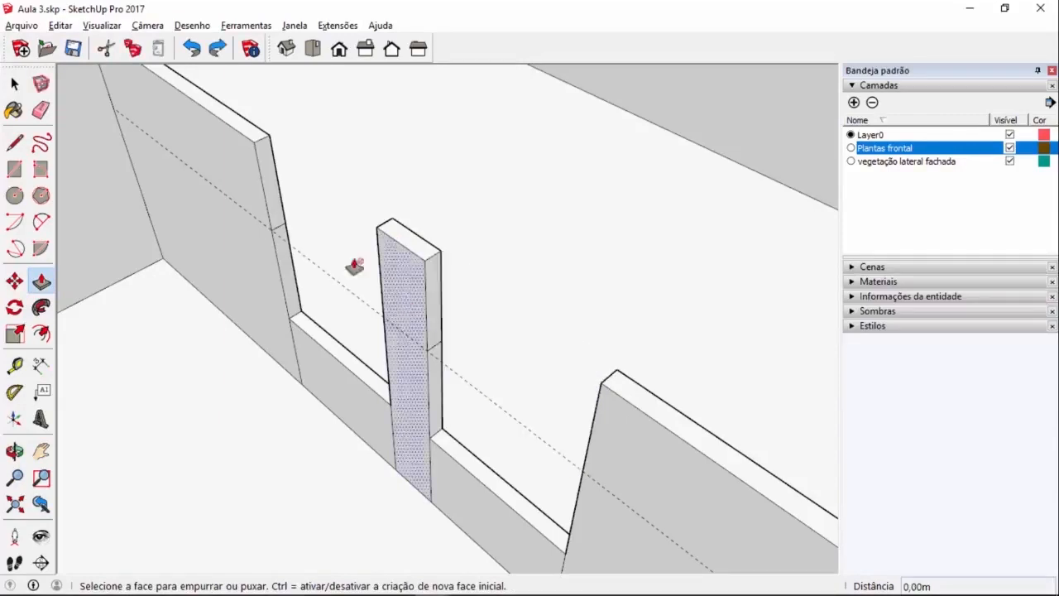
- Try to form the first window's lintel, undo it, then try one continuous 3,50 m pull past the pier to the far wall and undo it
left_click(272, 207)
left_click(419, 263)
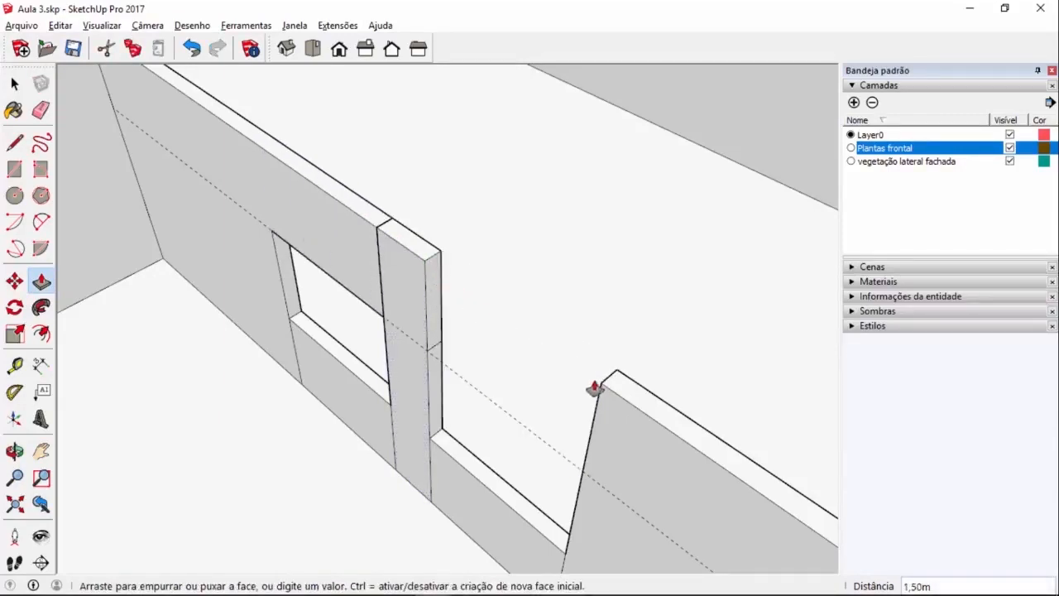
key("ctrl+z")
left_click(327, 192)
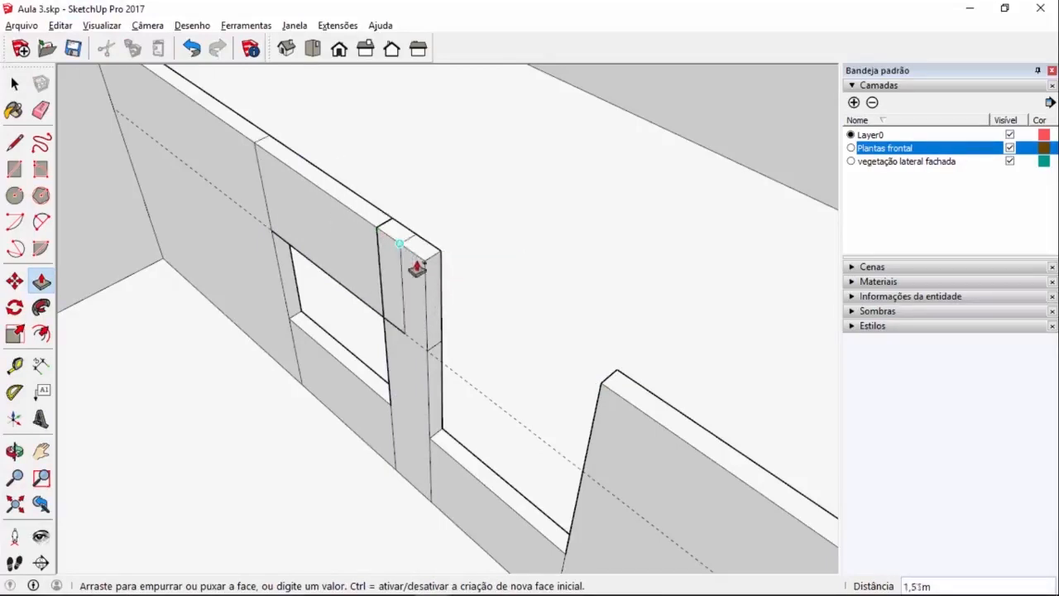
left_click(605, 396)
middle_click_drag(529, 373, 337, 394)
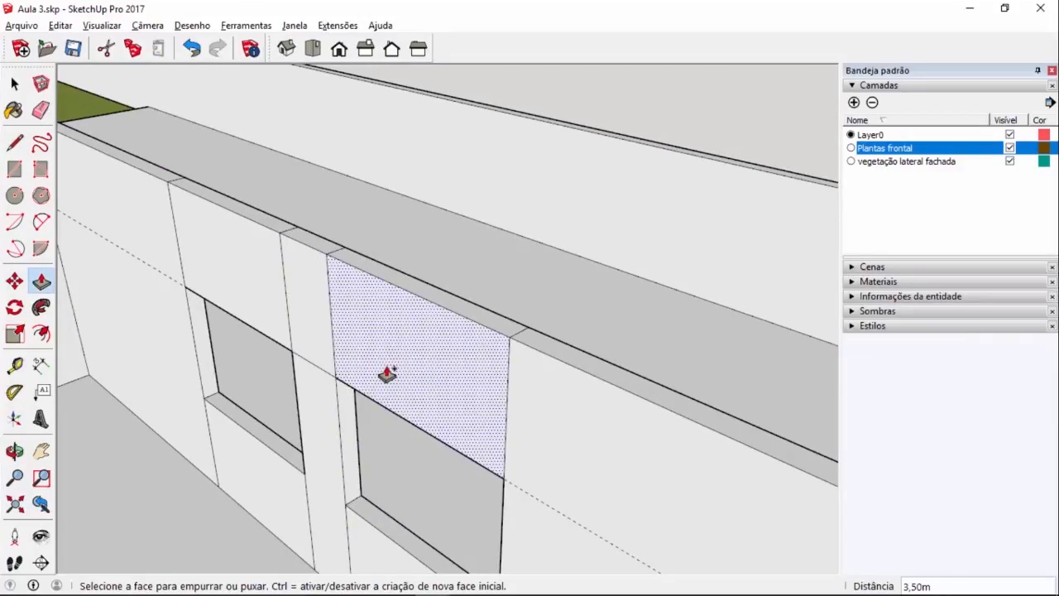
key("ctrl+z")
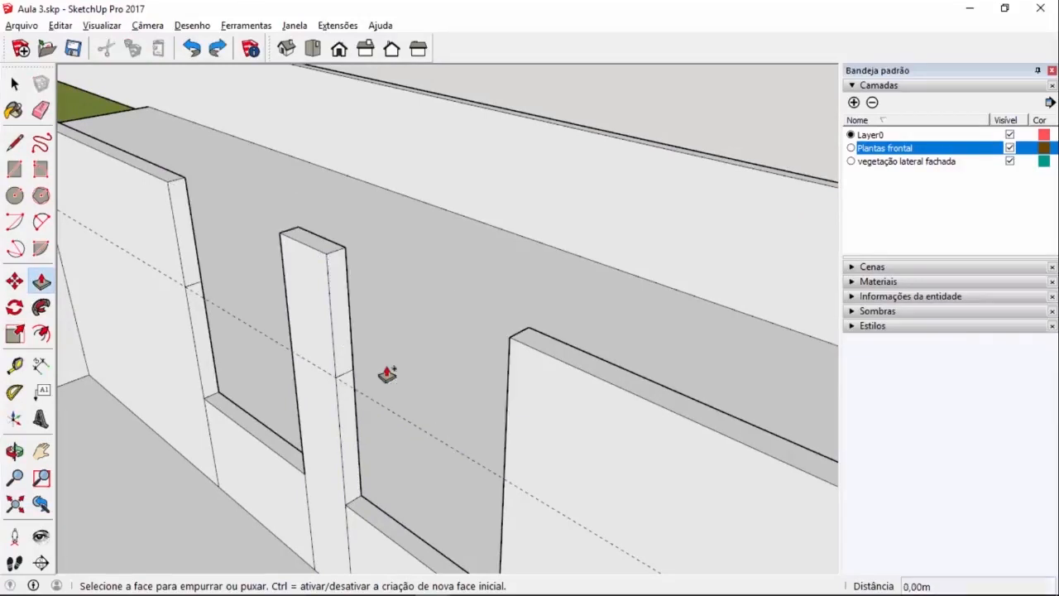
- Push/Pull the upper end faces 1,50 m across both window openings, first to the pier and from the pier to the far wall
left_click(191, 276)
left_click(285, 249)
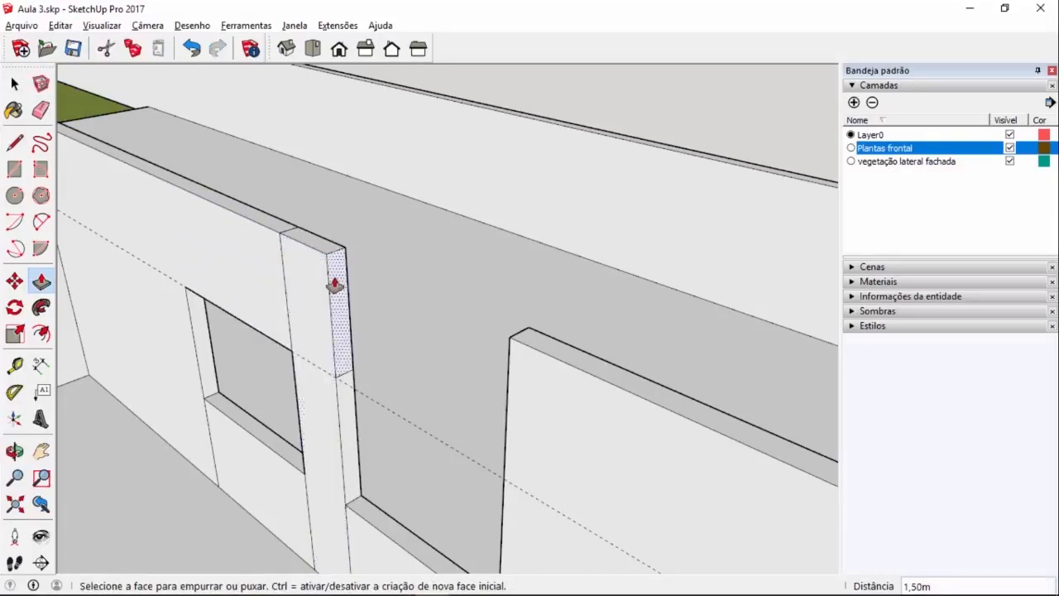
left_click(335, 285)
left_click(504, 345)
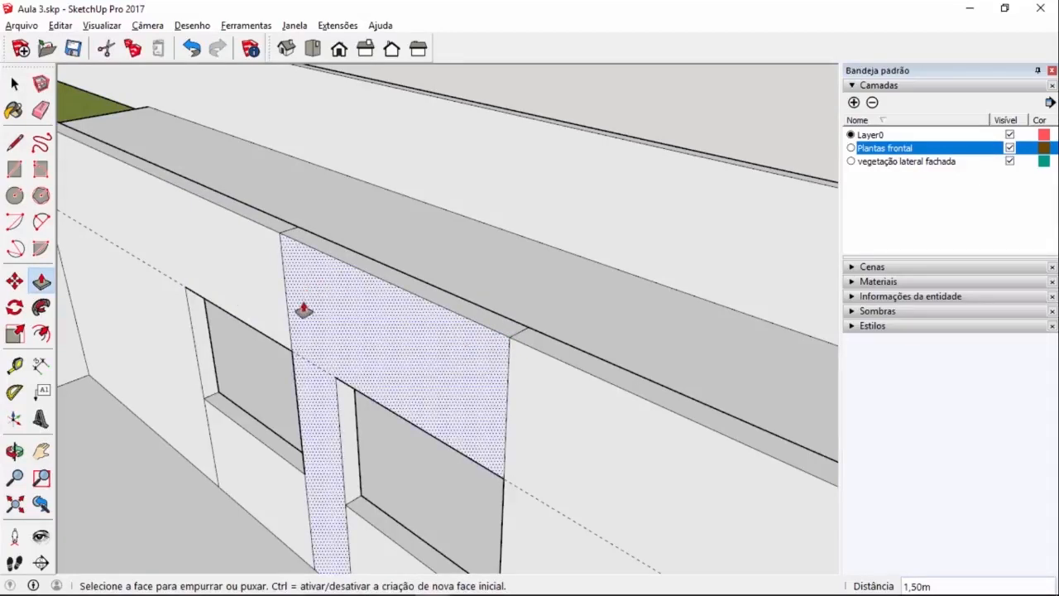
- Erase the leftover seam lines where the window lintels meet the walls and the pier, on the faces and along the wall top
key("e")
left_click(285, 249)
middle_click_drag(287, 242, 292, 240)
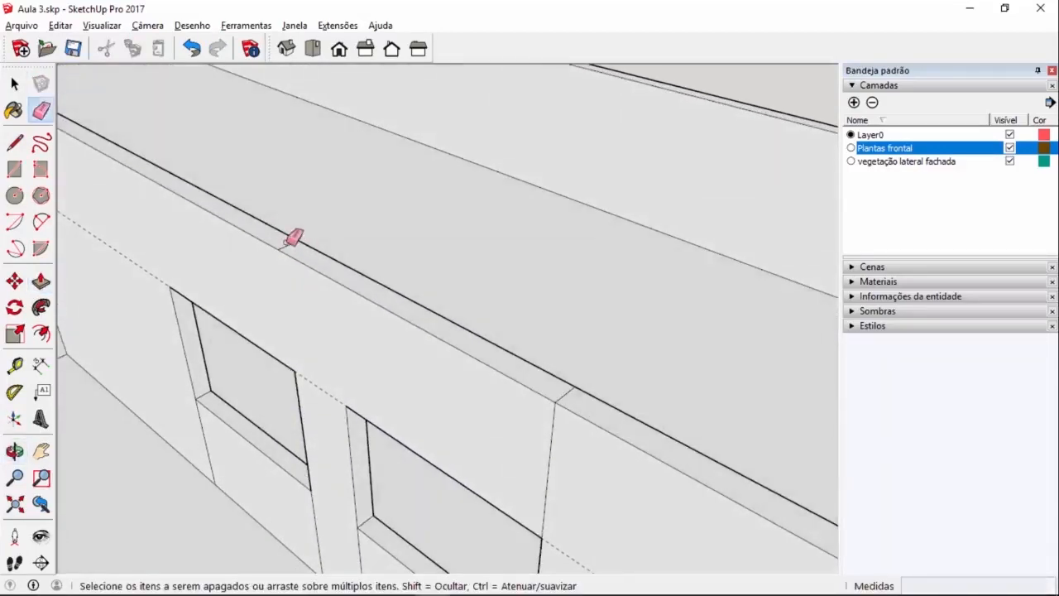
scroll(348, 265, "down", 3)
middle_click_drag(399, 289, 505, 253)
mouse_move(566, 218)
middle_mouse_down()
mouse_move(438, 224)
mouse_move(407, 207)
mouse_move(504, 90)
mouse_move(578, 99)
mouse_move(397, 141)
mouse_move(509, 130)
middle_mouse_up()
key("space")
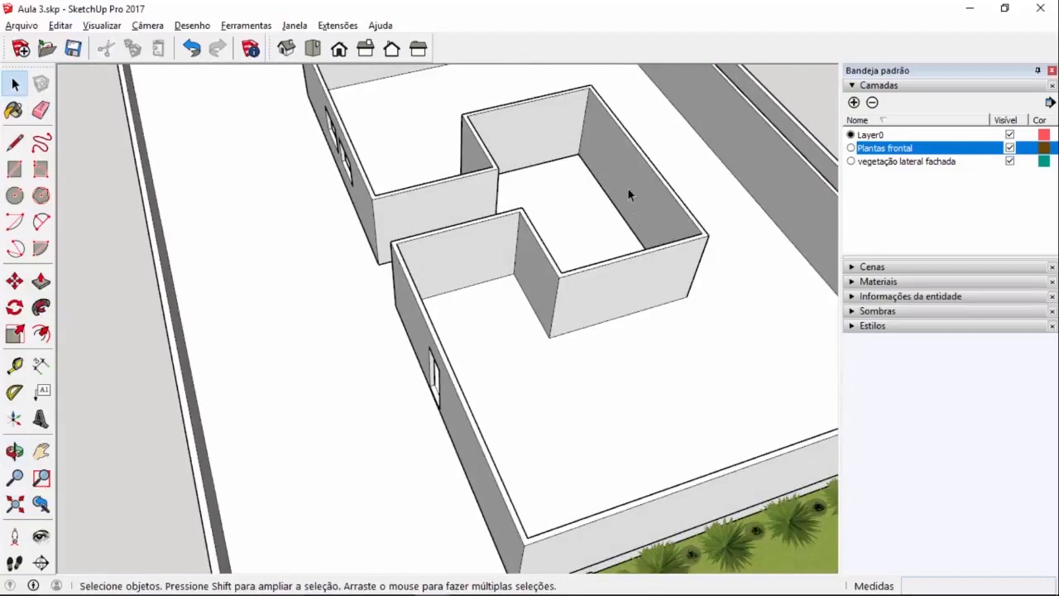
scroll(580, 190, "down", 3)
middle_click_drag(570, 211, 533, 327)
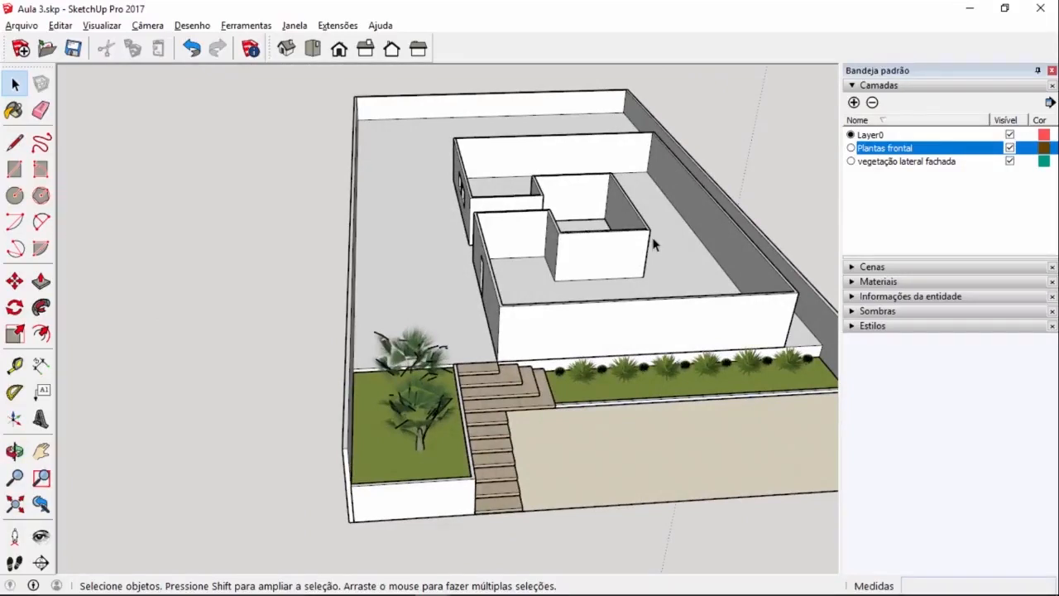
- Draw a rectangle on the empty ground outside the lot wall and Push/Pull it up into a demonstration box
scroll(324, 309, "up", 6)
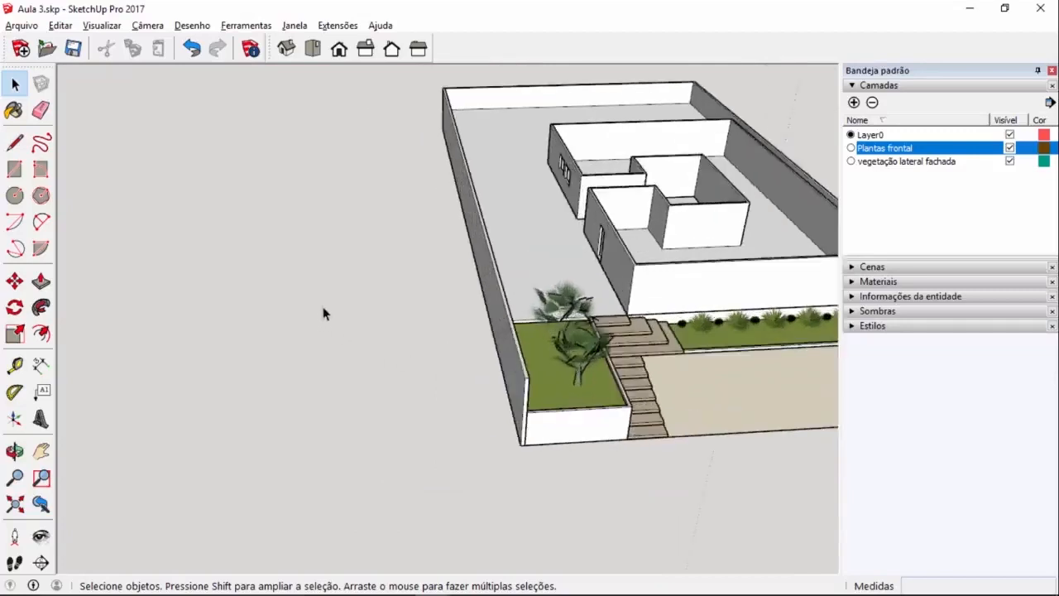
key("r")
left_click(304, 349)
left_click(420, 386)
key("space")
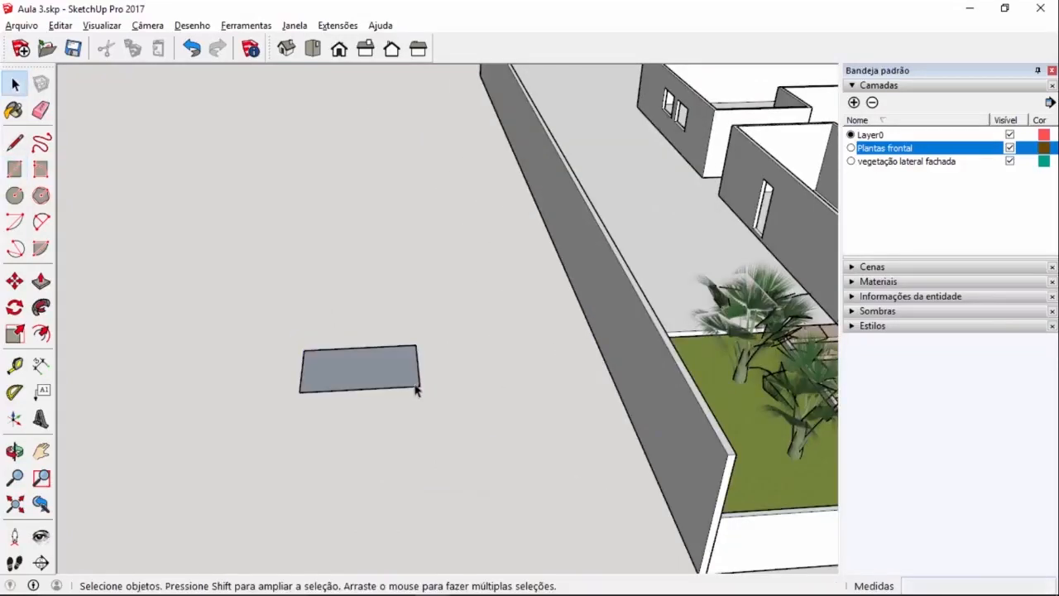
key("p")
left_click_drag(389, 359, 369, 260)
key("space")
- Draw a circle on the front face of the demonstration box
scroll(355, 321, "up", 3)
key("c")
left_click(343, 347)
left_click(382, 308)
middle_click_drag(383, 336, 298, 296)
key("space")
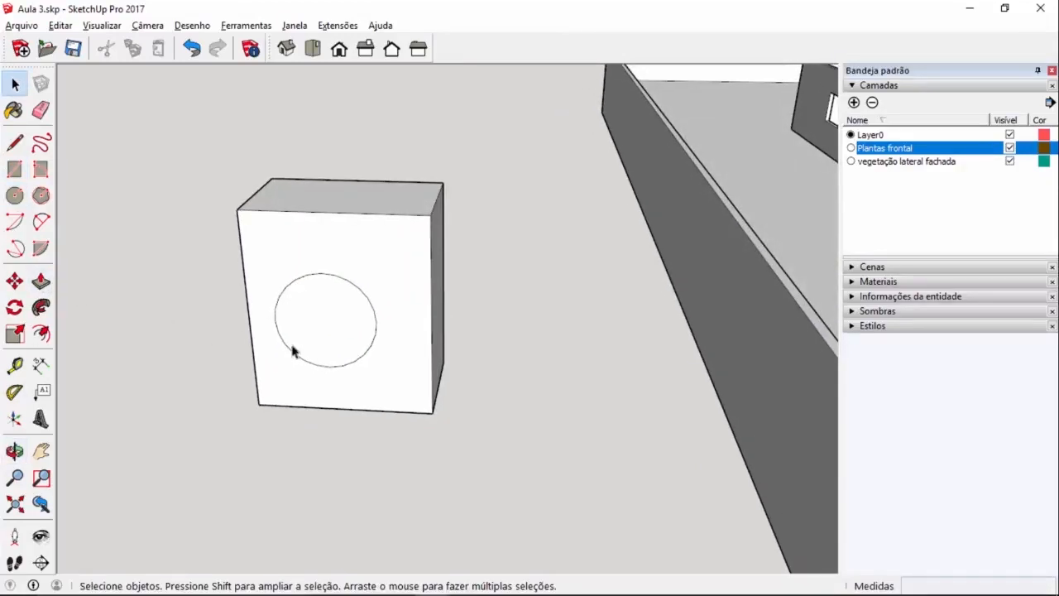
- Push/Pull the circle inward to the box's back face to cut a round through hole
left_click(53, 283)
left_click_drag(324, 335, 398, 284)
middle_click_drag(398, 284, 369, 248)
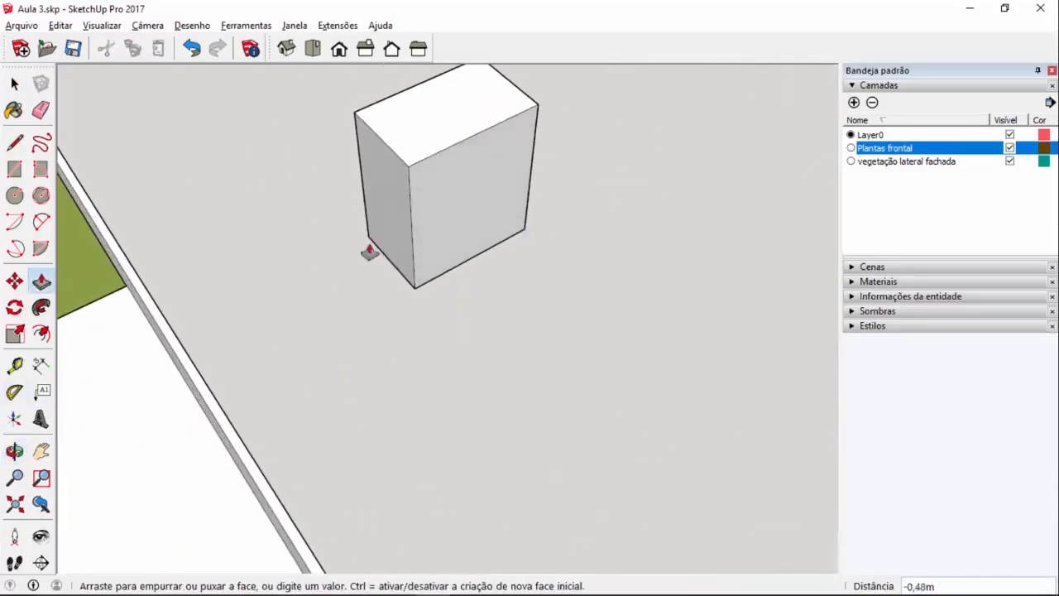
left_click(436, 193)
middle_click_drag(299, 186, 612, 165)
middle_click_drag(460, 322, 372, 362)
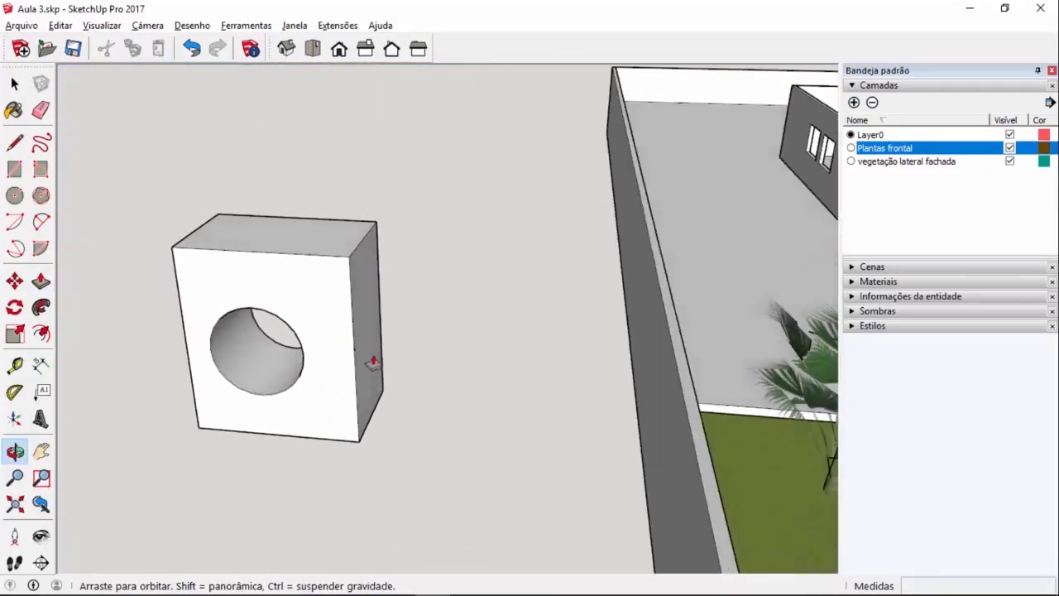
- Try to Push/Pull the circle about 5,94 m inward, past the box's back face, then undo it
key("p")
left_click(276, 355)
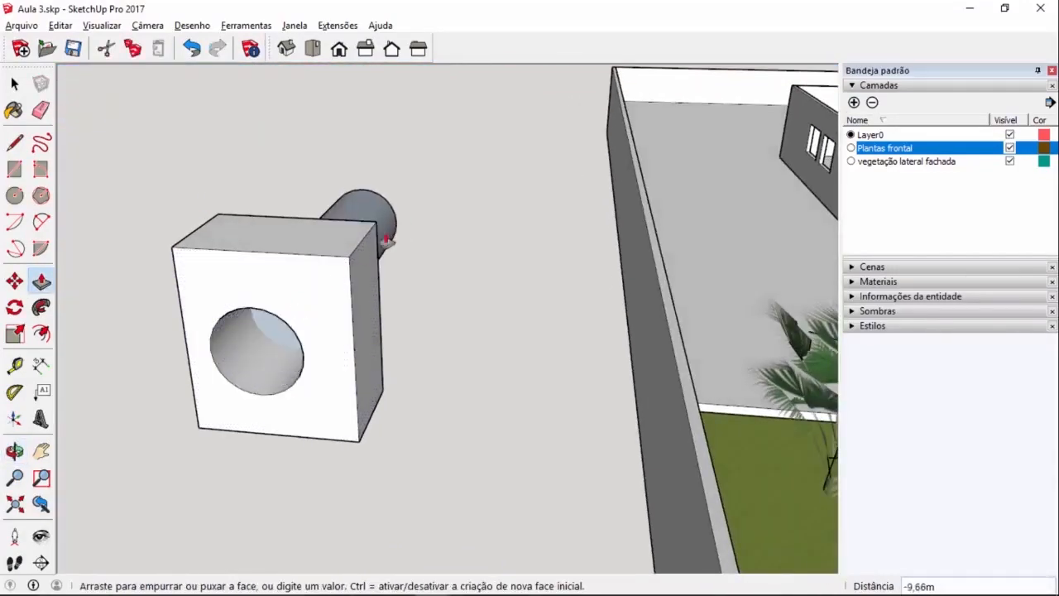
left_click(396, 290)
middle_click_drag(278, 367, 308, 290)
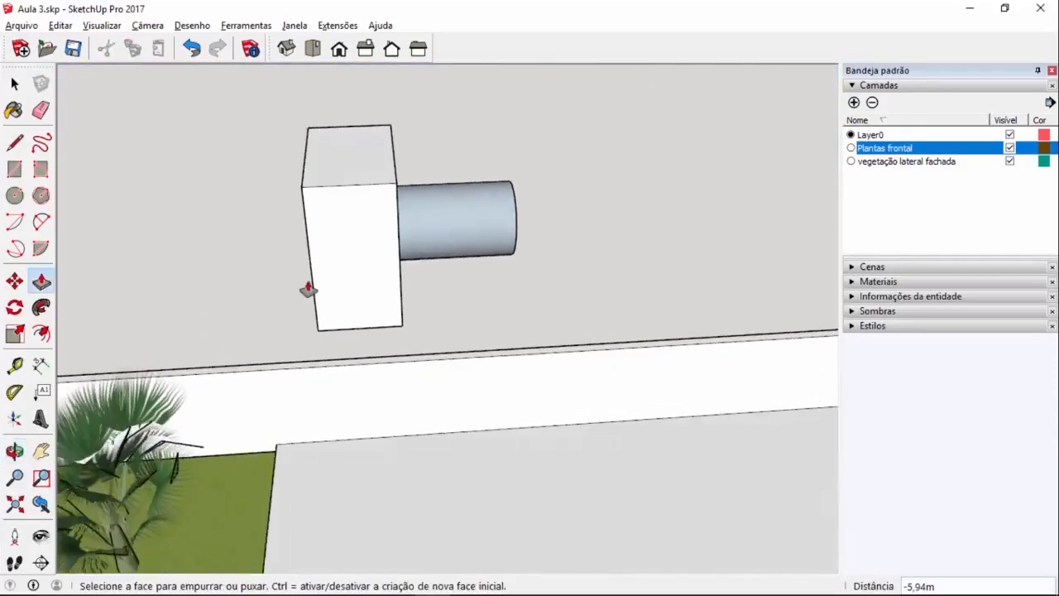
middle_click_drag(402, 260, 285, 288)
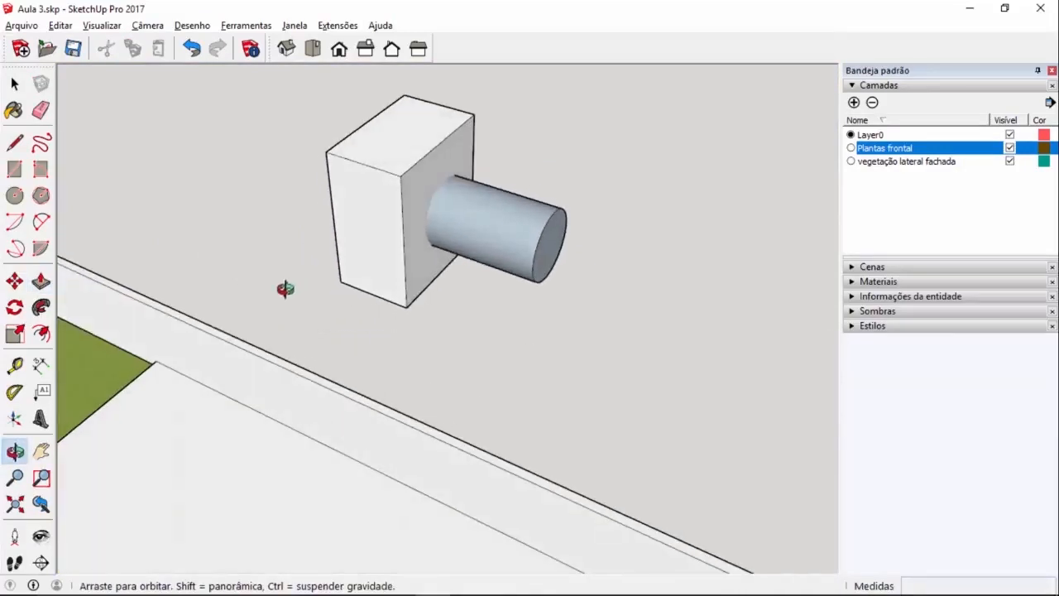
middle_click_drag(318, 199, 363, 300)
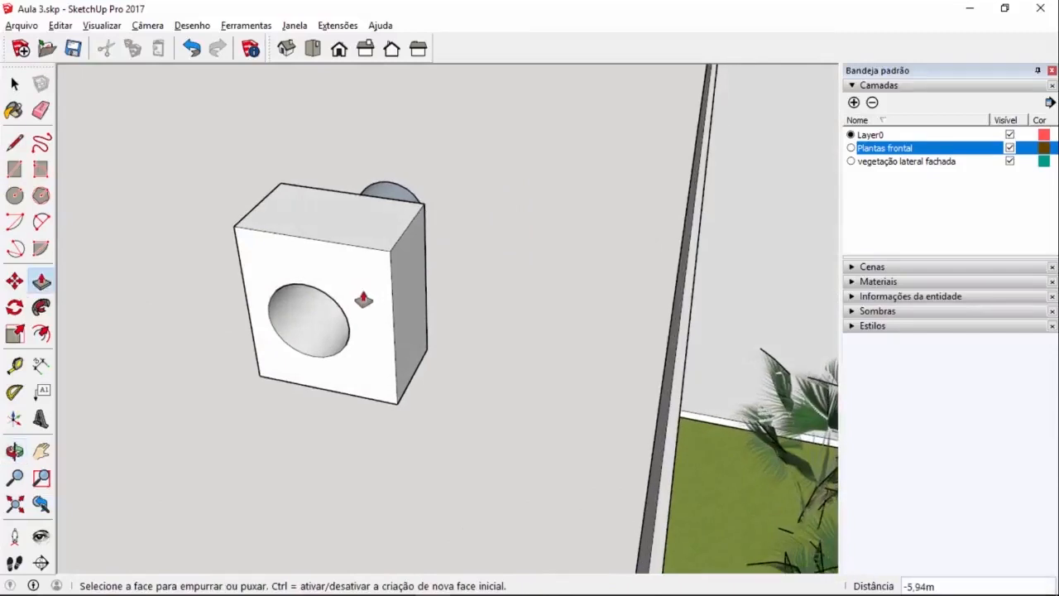
key("ctrl+z")
- Push/Pull the circle 2,46 m inward, snapping the depth to the box's rear corner, then remove the demonstration box
scroll(282, 221, "up", 3)
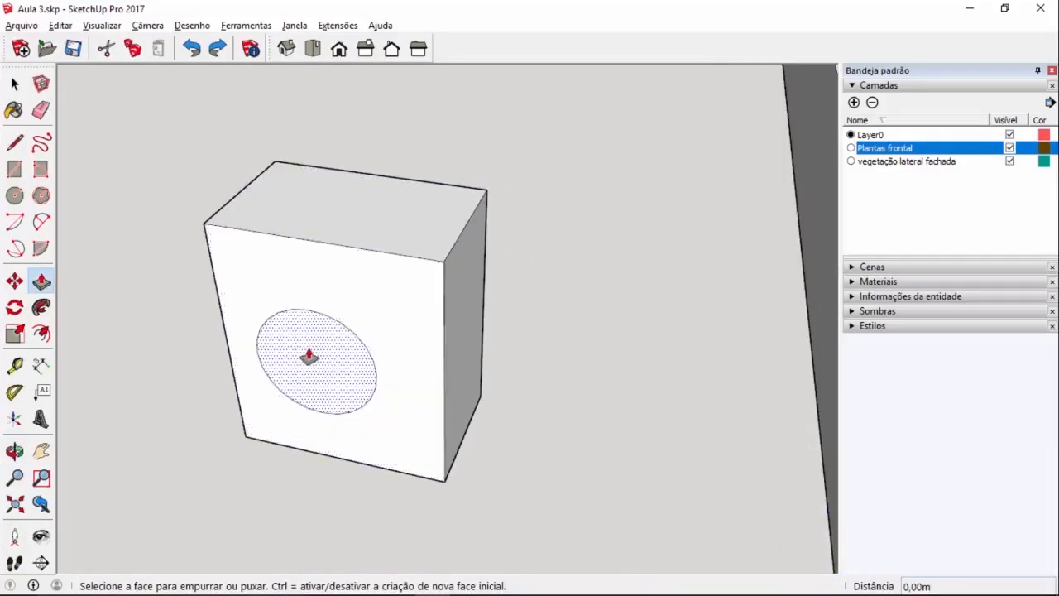
left_click(309, 368)
middle_click_drag(579, 272, 439, 236)
middle_click_drag(324, 234, 367, 271)
mouse_move(440, 184)
middle_mouse_down()
mouse_move(485, 111)
mouse_move(444, 170)
middle_mouse_up()
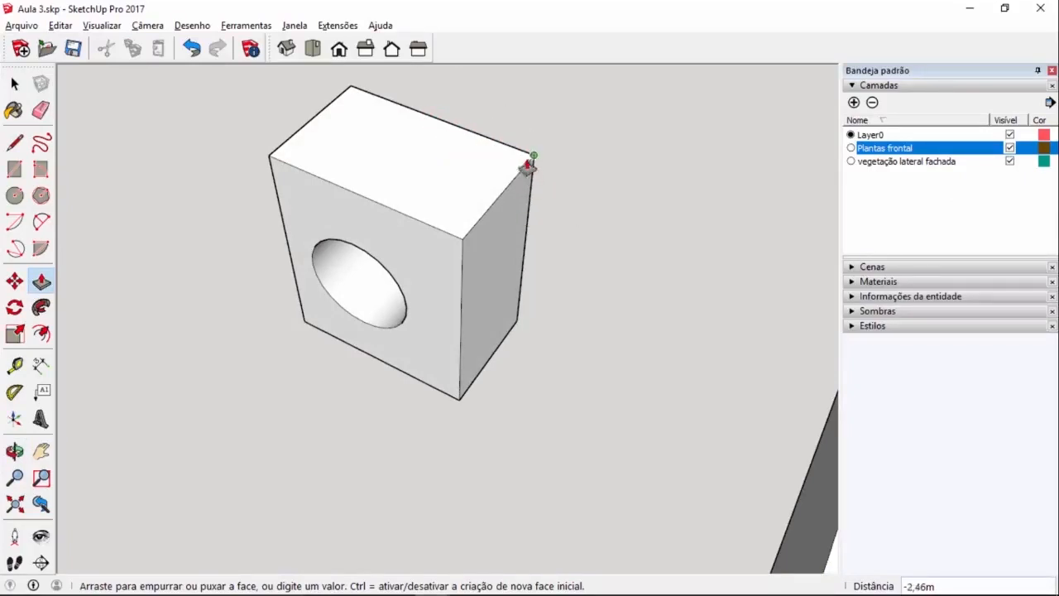
key("Escape")
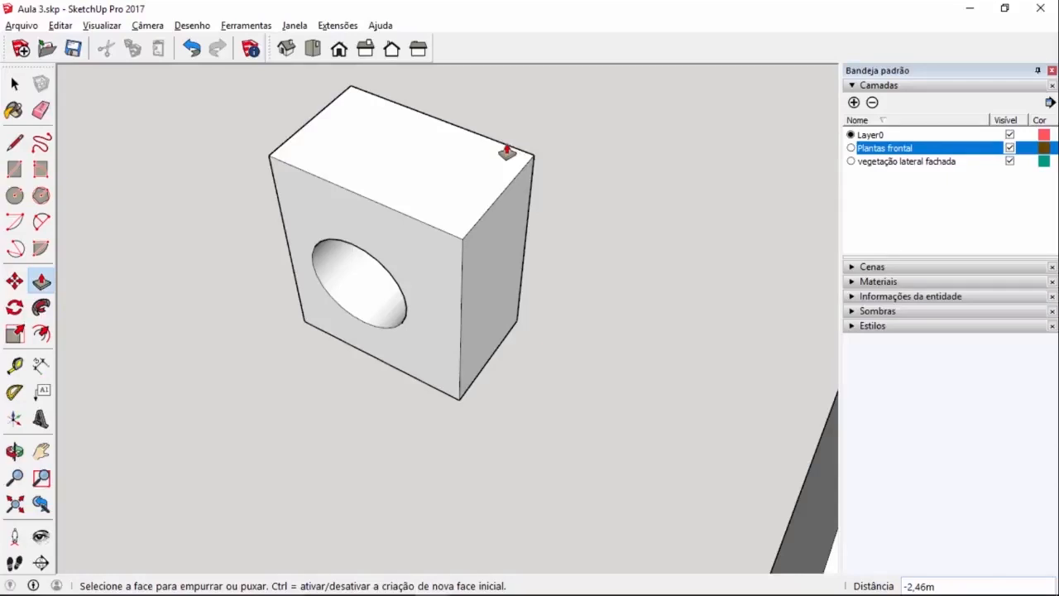
middle_click_drag(474, 176, 425, 240)
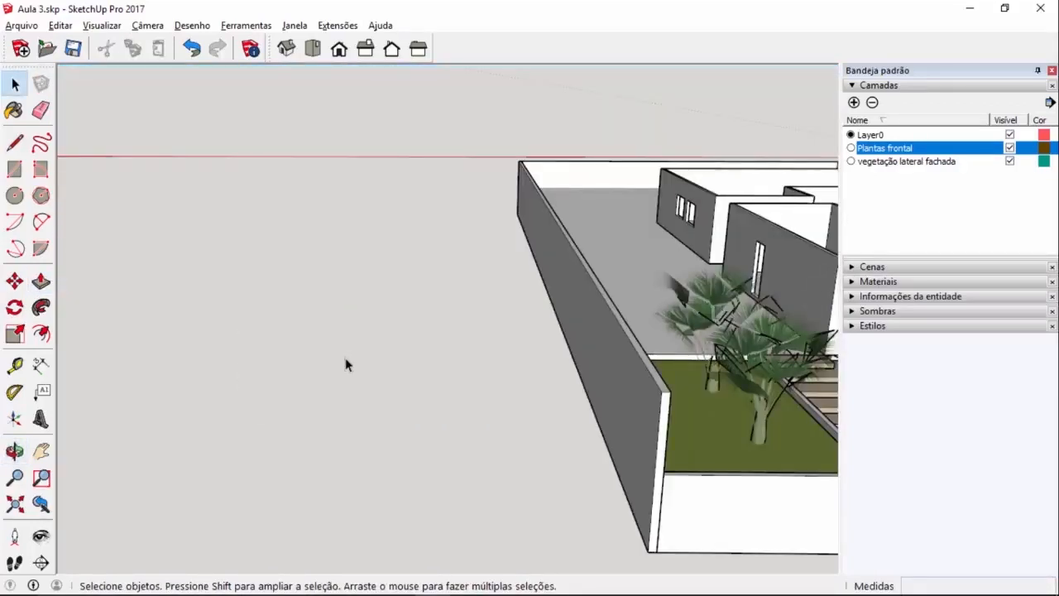
- Switch to the finished model Aula 4 Pronta.skp and measure from the 3,00 m window's lower corner to the adjacent side wall
scroll(346, 364, "down", 10)
middle_click_drag(402, 350, 549, 249)
scroll(535, 309, "up", 10)
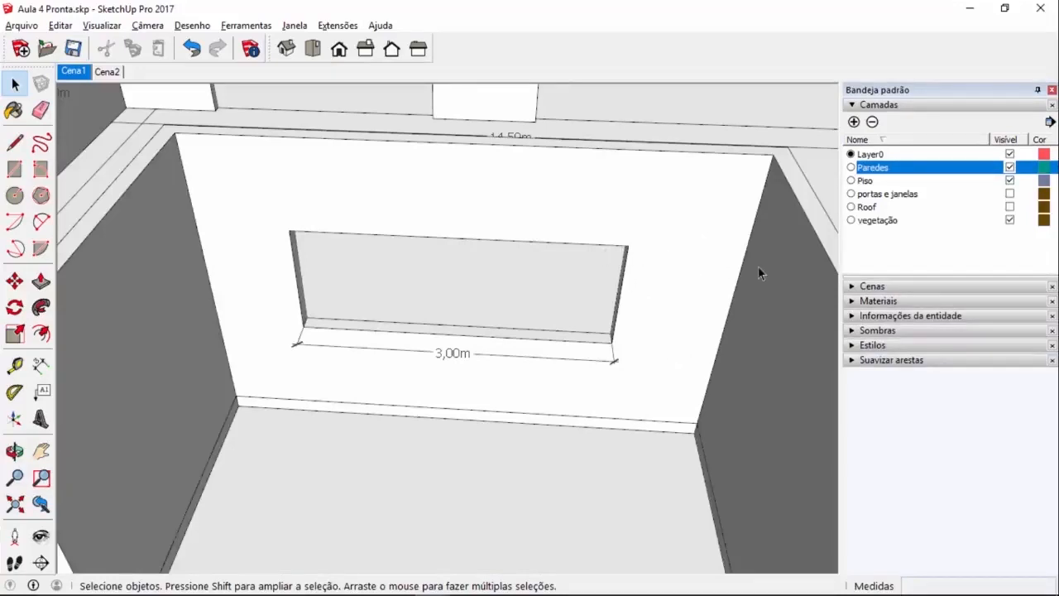
left_click(41, 365)
left_click(612, 343)
left_click(698, 424)
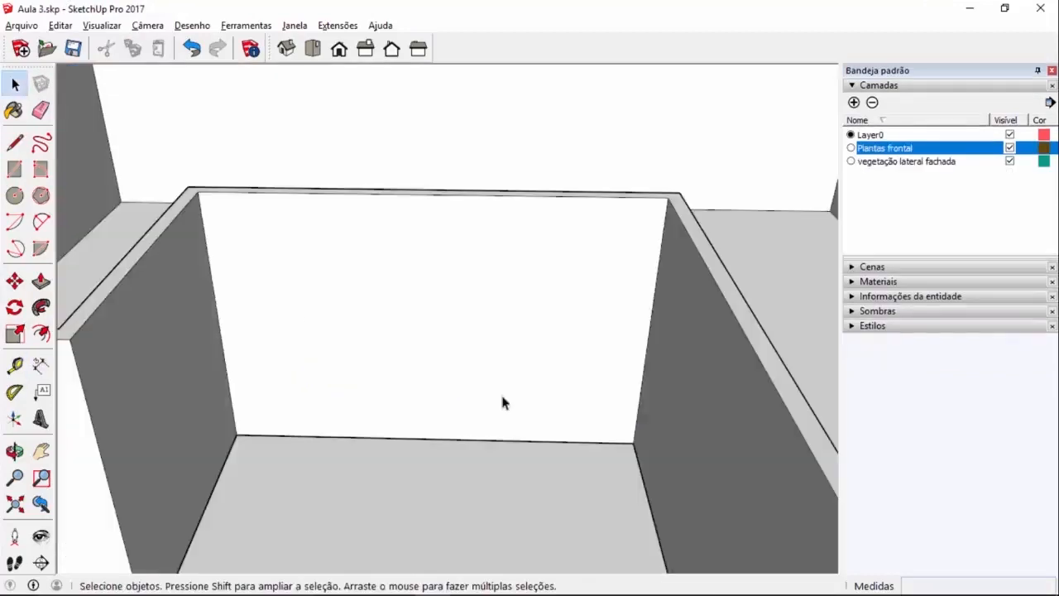
- Back in Aula 3.skp, place vertical guides on the room's end wall, 1 m from the side wall and 3 m beyond that guide
left_click(14, 365)
left_click(649, 329)
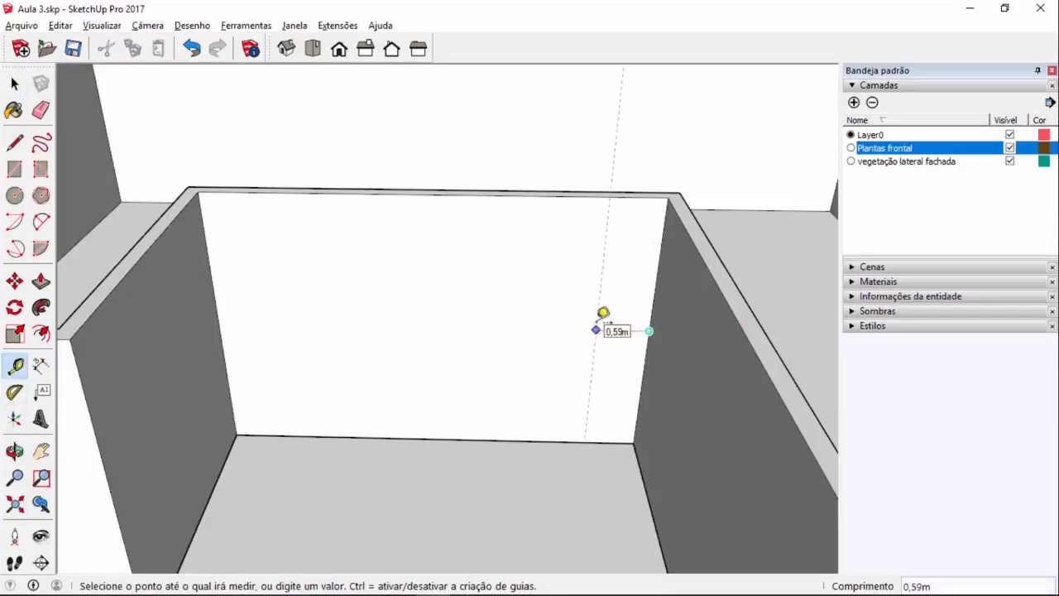
key("Return")
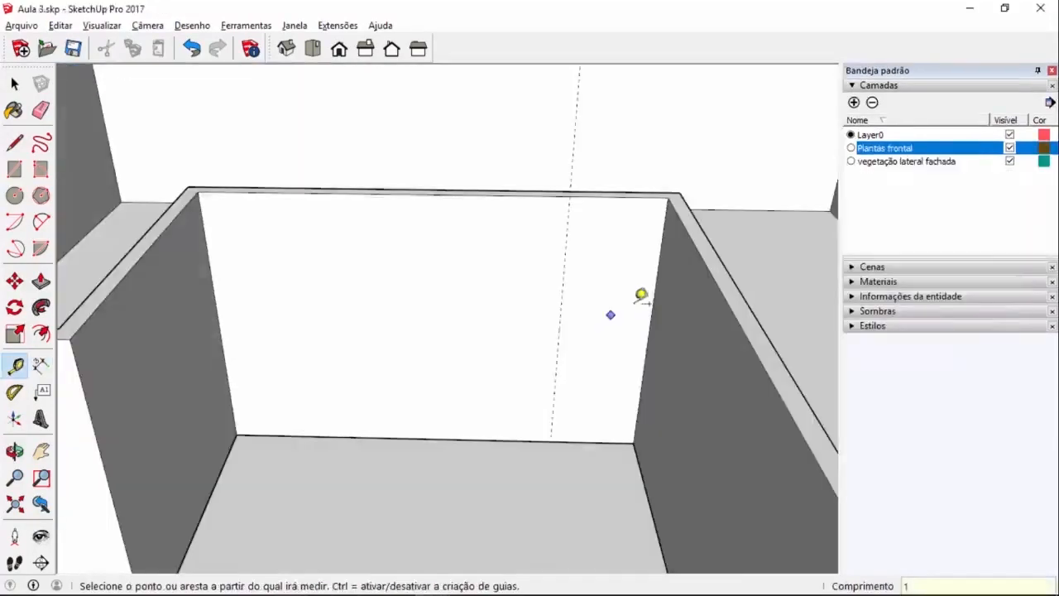
left_click(560, 316)
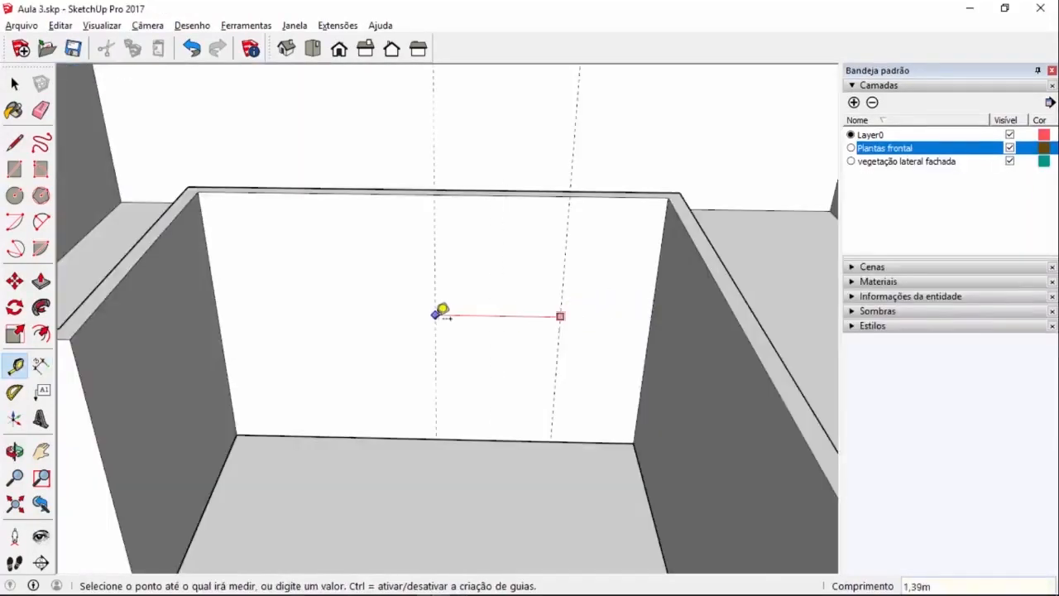
type("3")
key("Return")
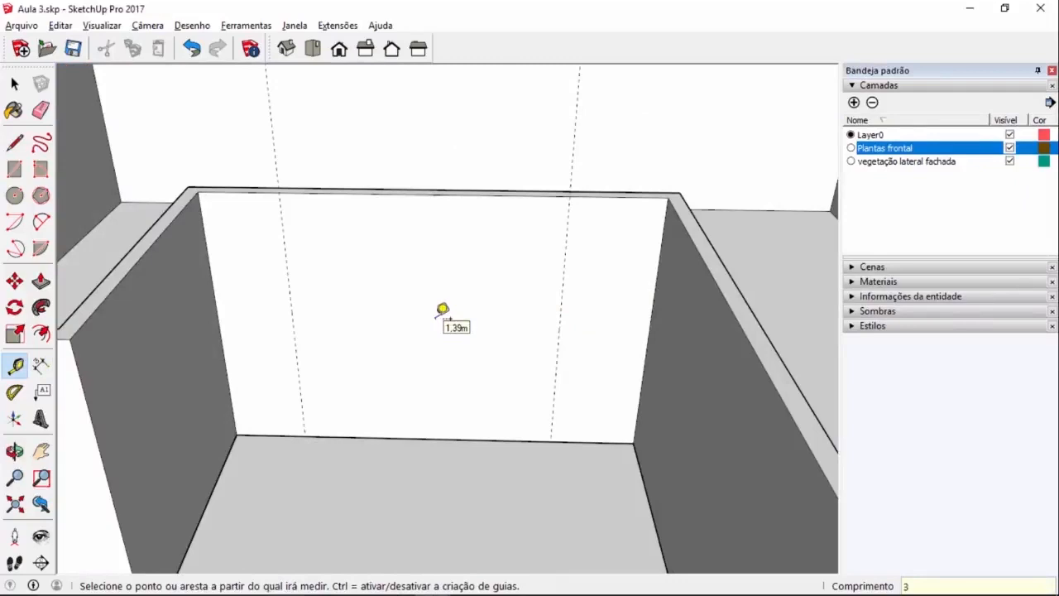
- Place two horizontal guides across the room's end wall, the upper one 2,25 m above the floor and 1,10 m above the lower one
left_click(445, 439)
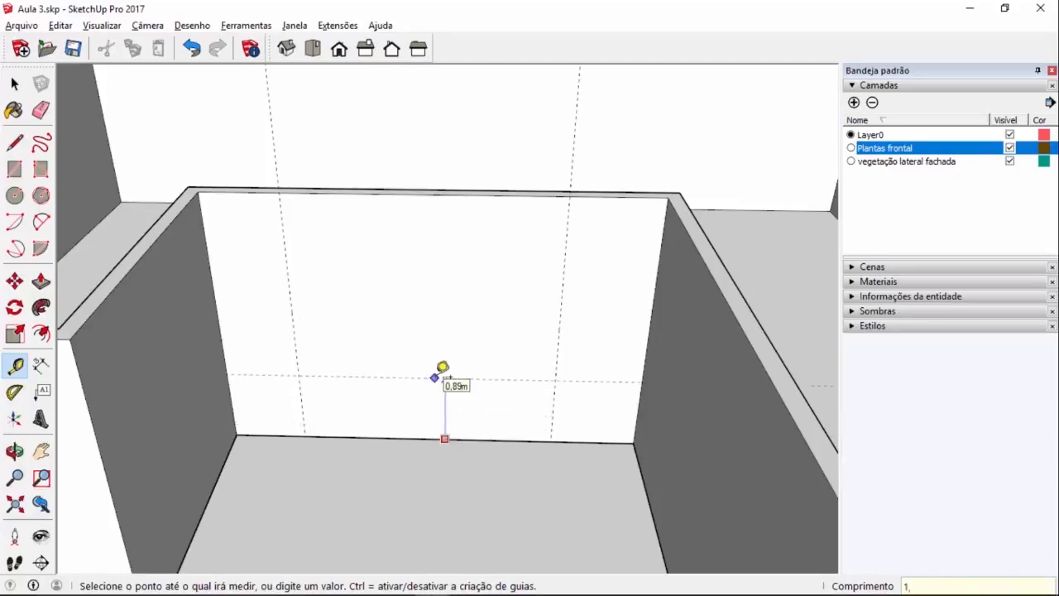
key("Return")
left_click(495, 440)
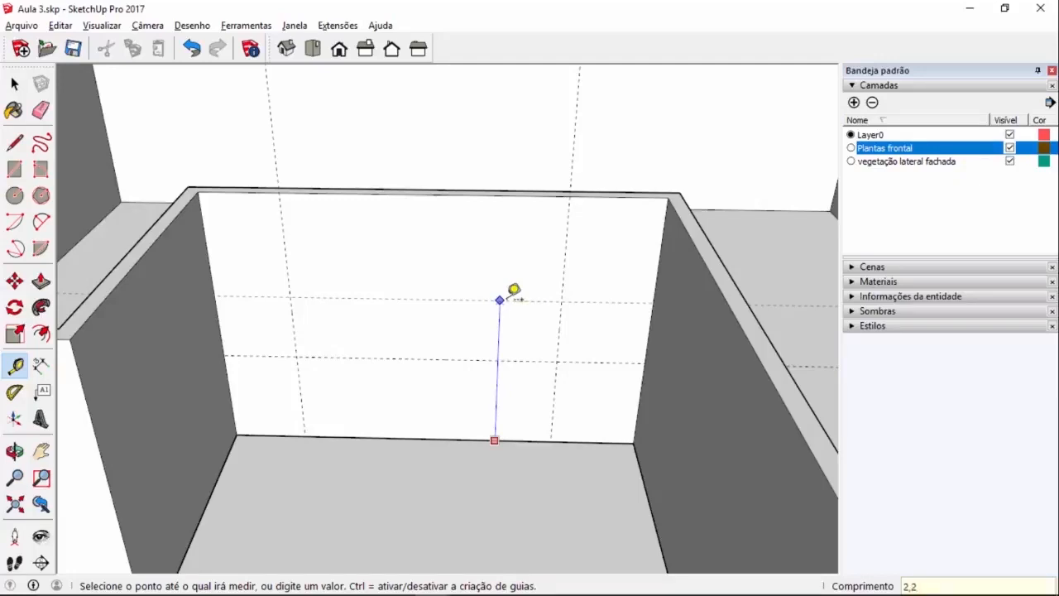
left_click(500, 299)
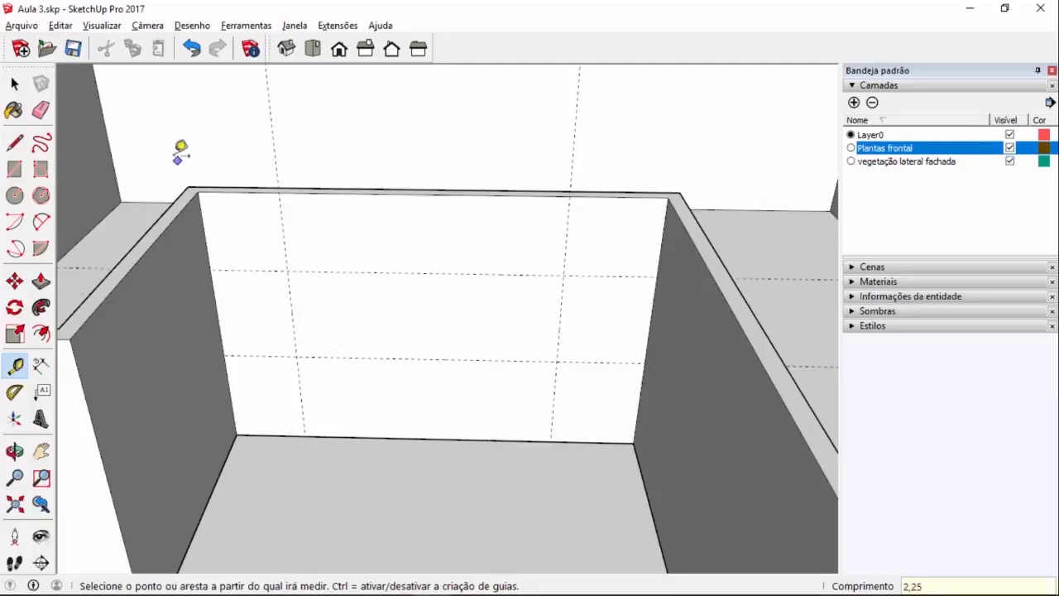
- Draw the 3,00 × 1,10 m window rectangle on the end wall between the guide intersections
left_click(14, 169)
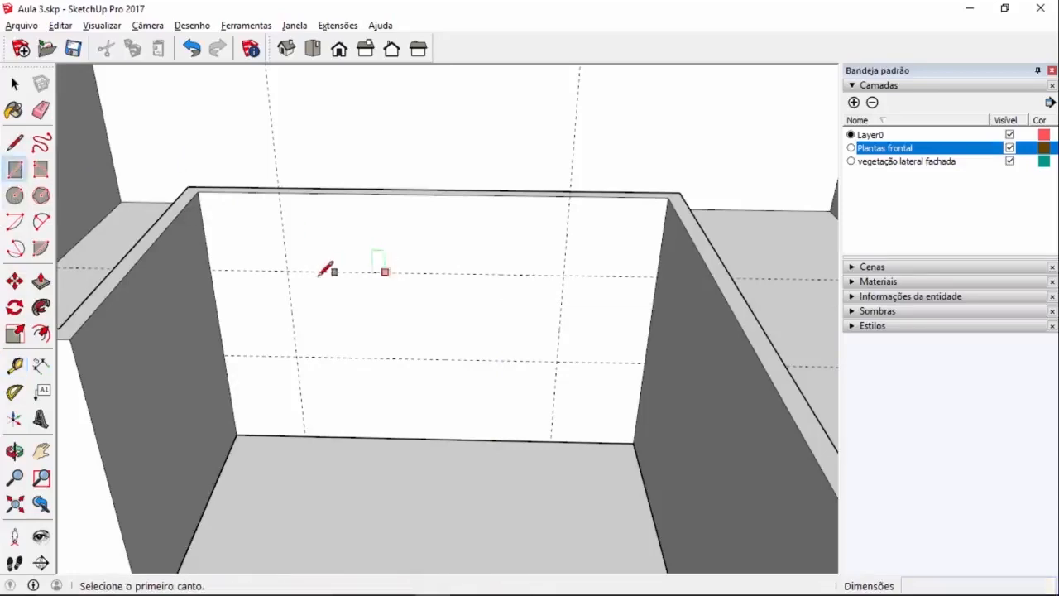
left_click(287, 271)
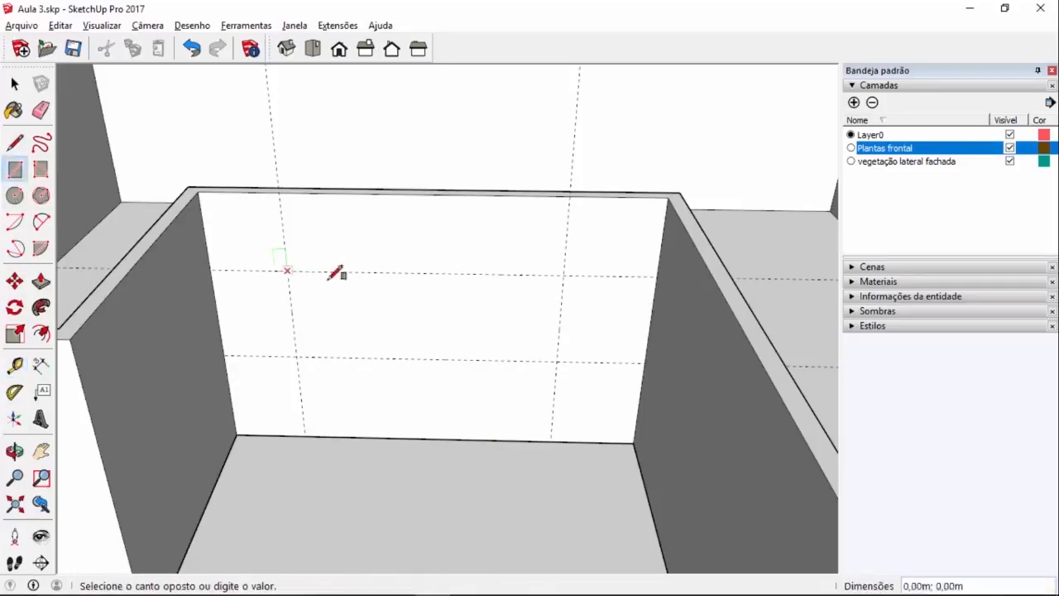
left_click(558, 362)
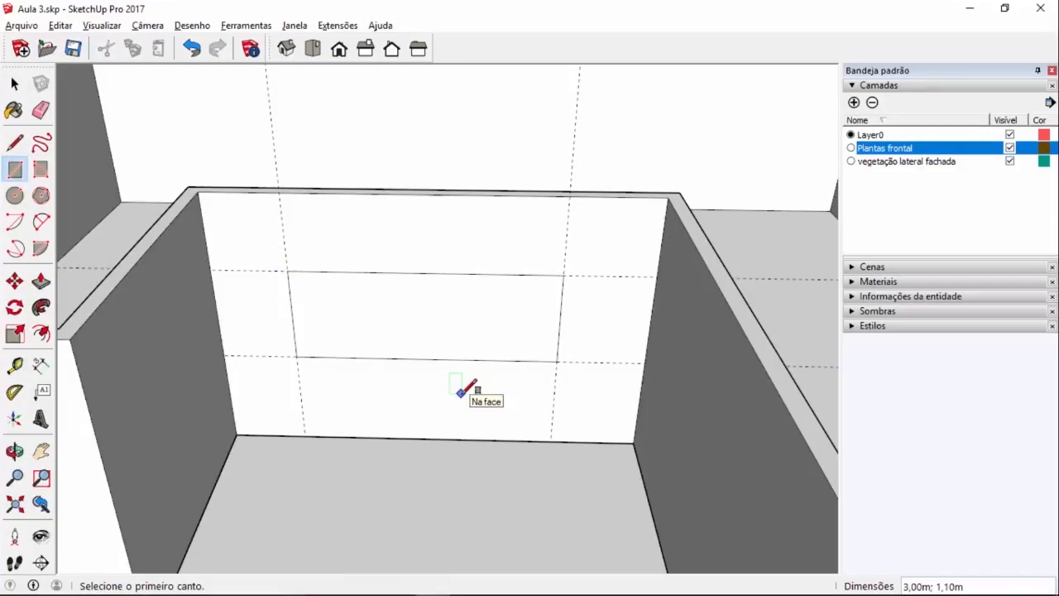
- Push/Pull the window rectangle 0,15 m through the end wall, snapping the depth to the wall's outer top edge
left_click(41, 282)
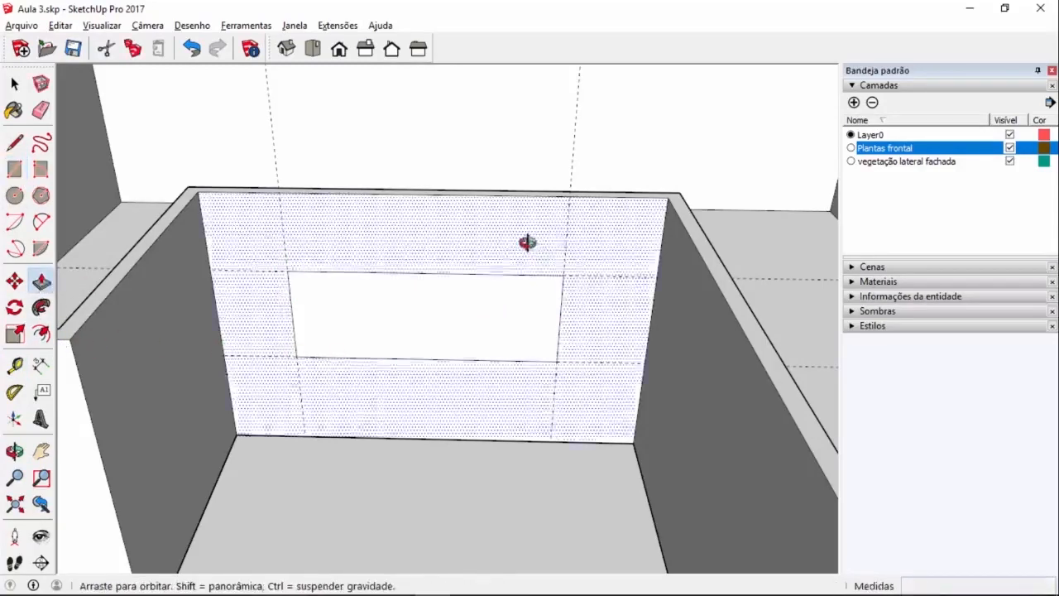
middle_click_drag(527, 242, 433, 320)
left_click(447, 333)
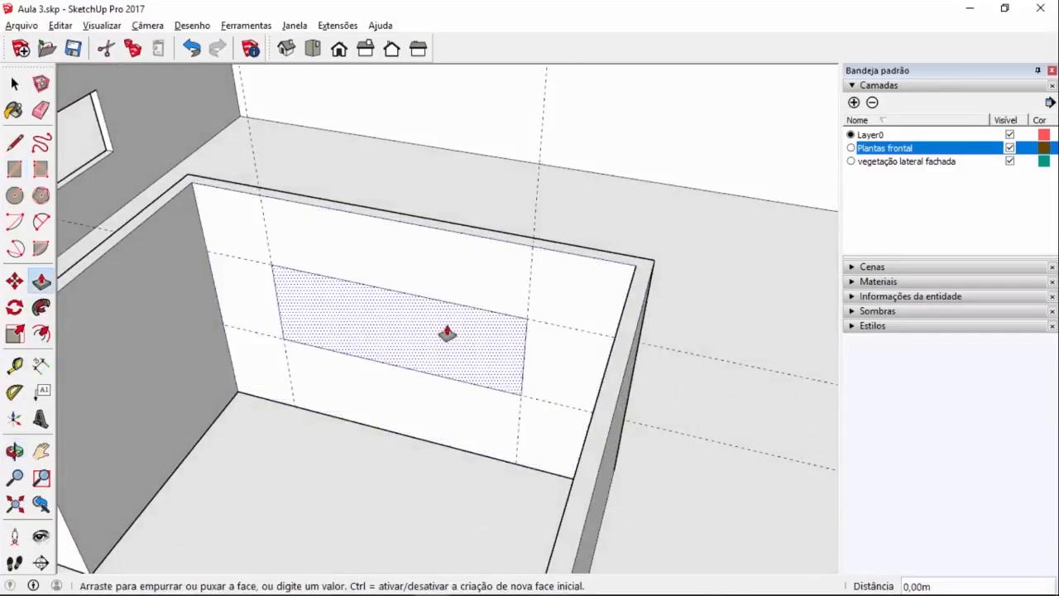
scroll(489, 252, "up", 5)
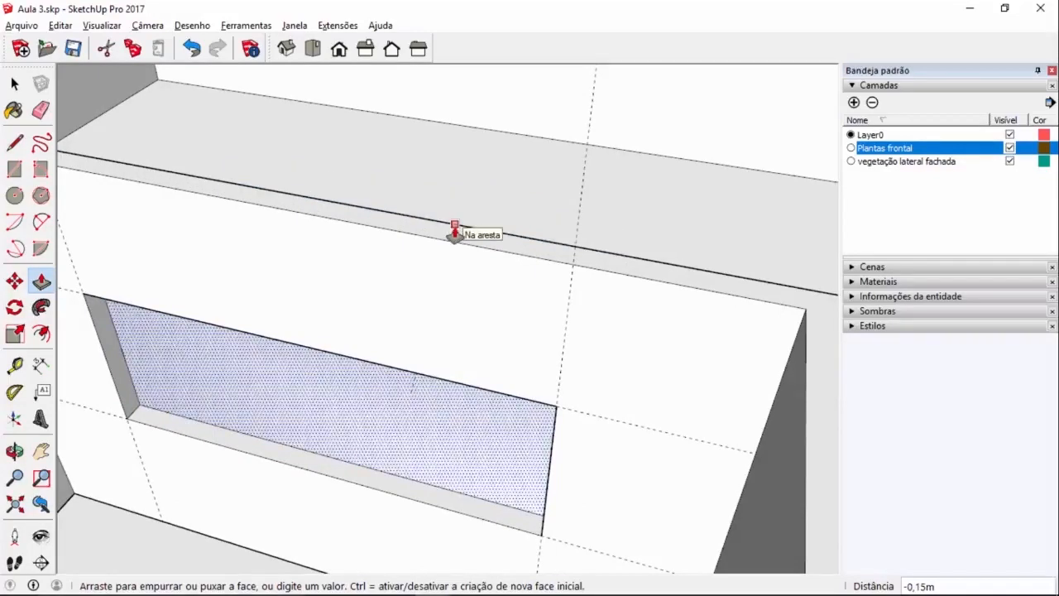
left_click(454, 232)
middle_click_drag(456, 236, 298, 387)
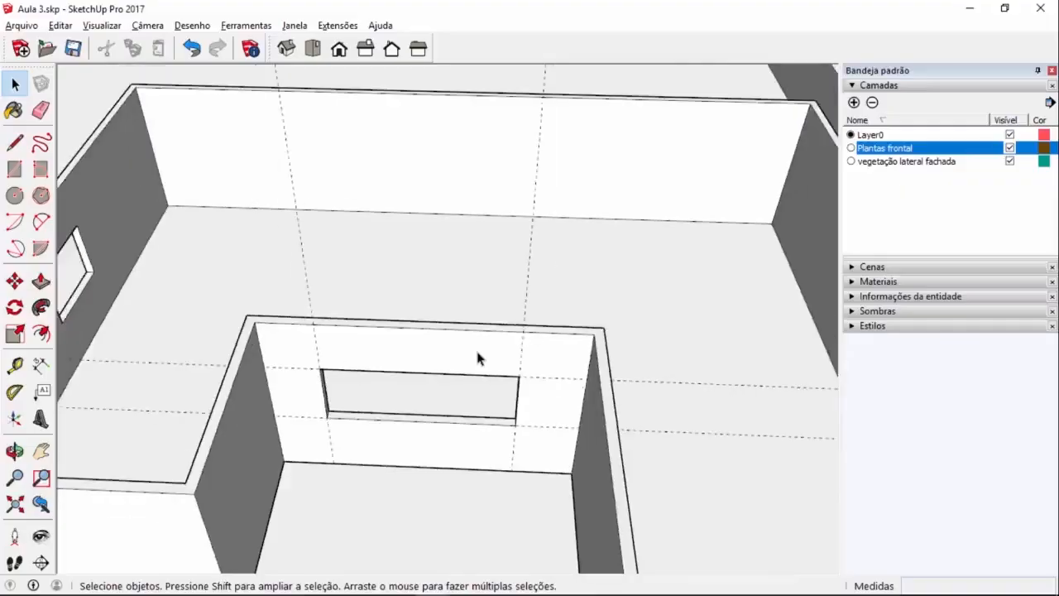
- Switch to the finished model Aula 4 Pronta.skp and check the 1,40 m door opening's position on the 8,00 m side wall with the Dimension tool
middle_click_drag(477, 357, 698, 334)
scroll(698, 334, "up", 5)
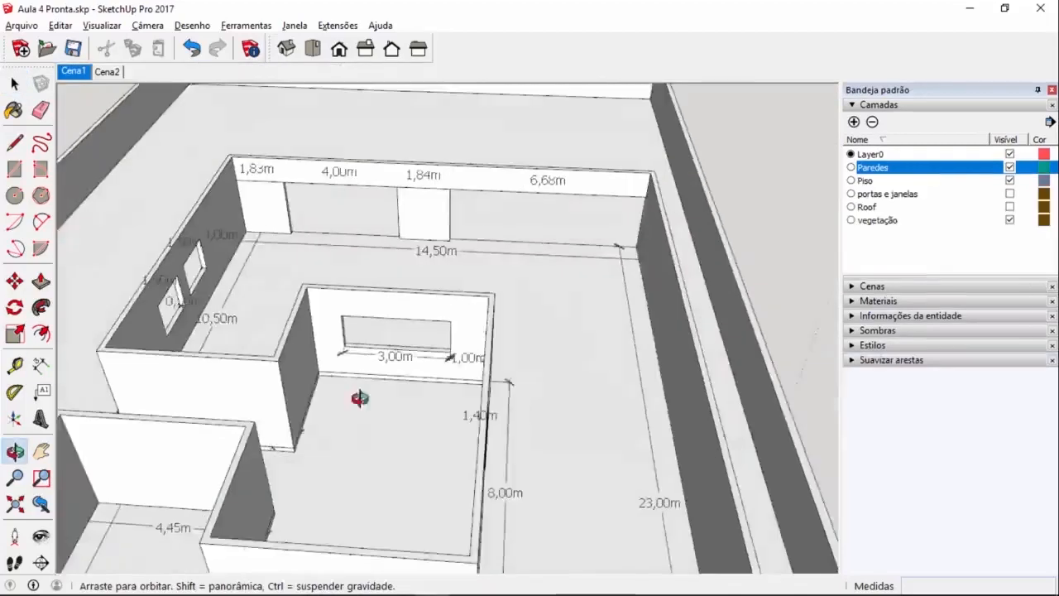
middle_click_drag(360, 402, 736, 315)
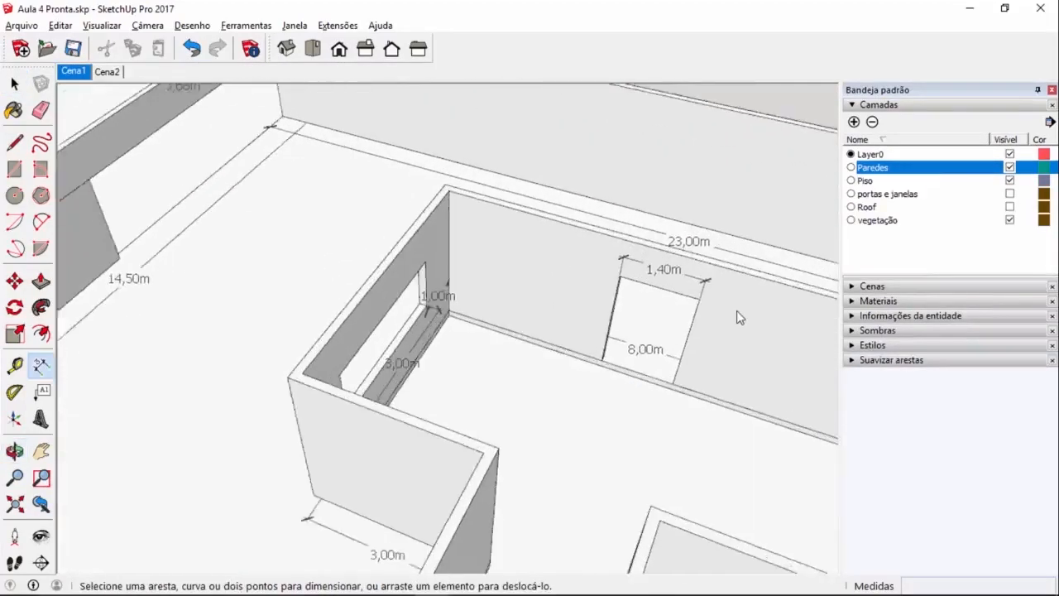
scroll(736, 316, "up", 2)
scroll(739, 315, "up", 1)
left_click(564, 226)
left_click(631, 271)
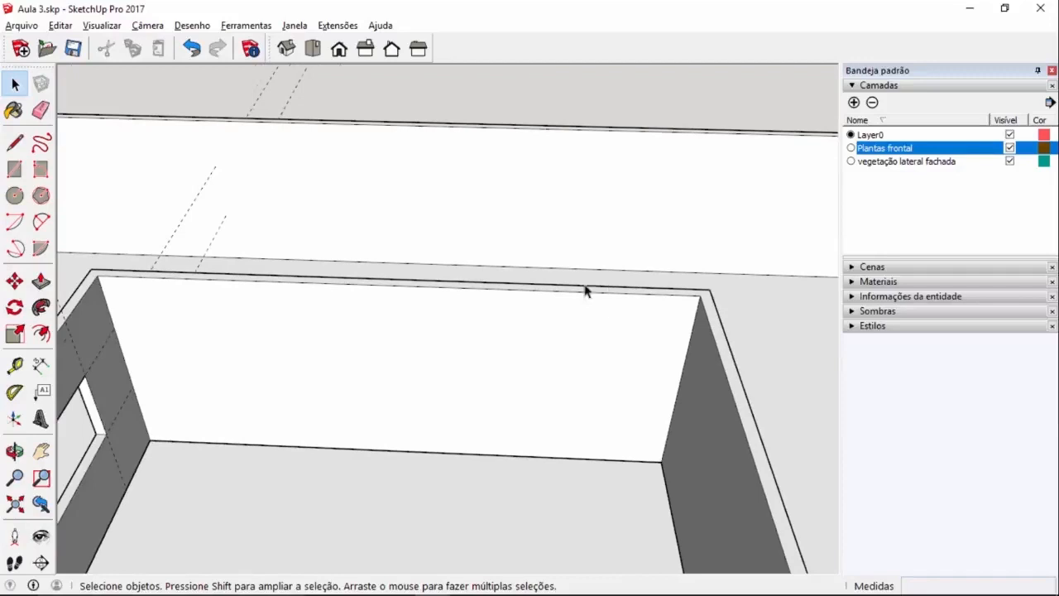
- Back in Aula 3.skp, place a vertical guide on the room's long side wall, 4,00 m from its inner corner
left_click(14, 364)
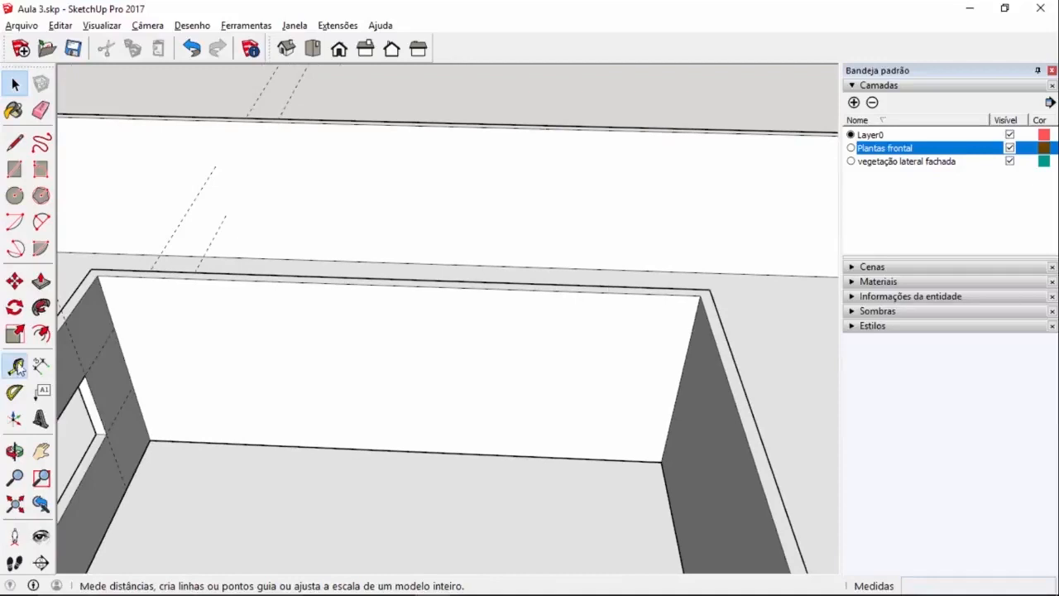
left_click(685, 365)
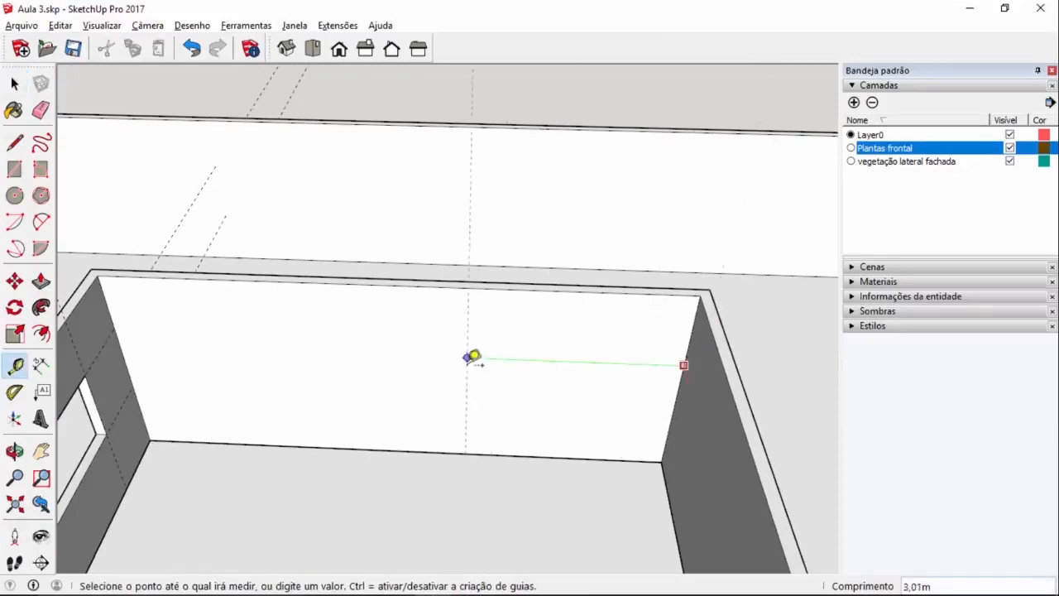
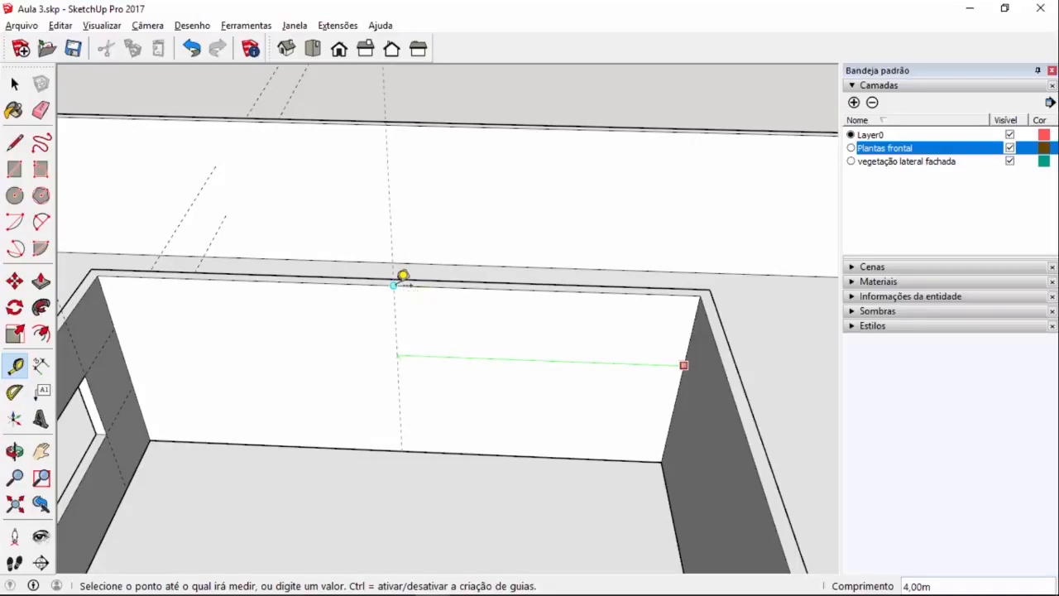
left_click(394, 285)
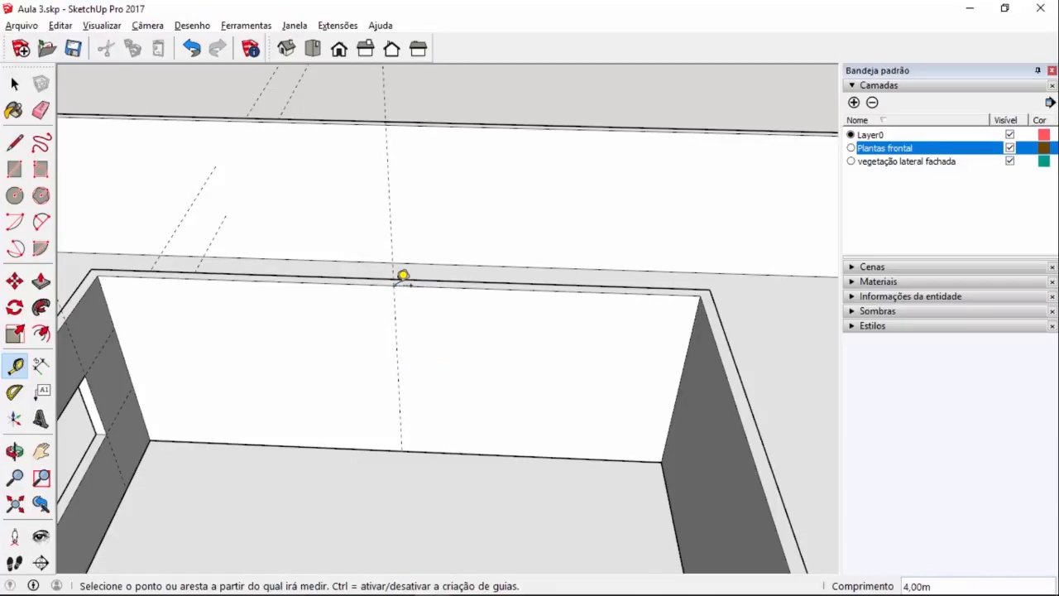
- Add two vertical guides on the long side wall, 0,70 m to either side of the centre guide
scroll(403, 276, "down", 2)
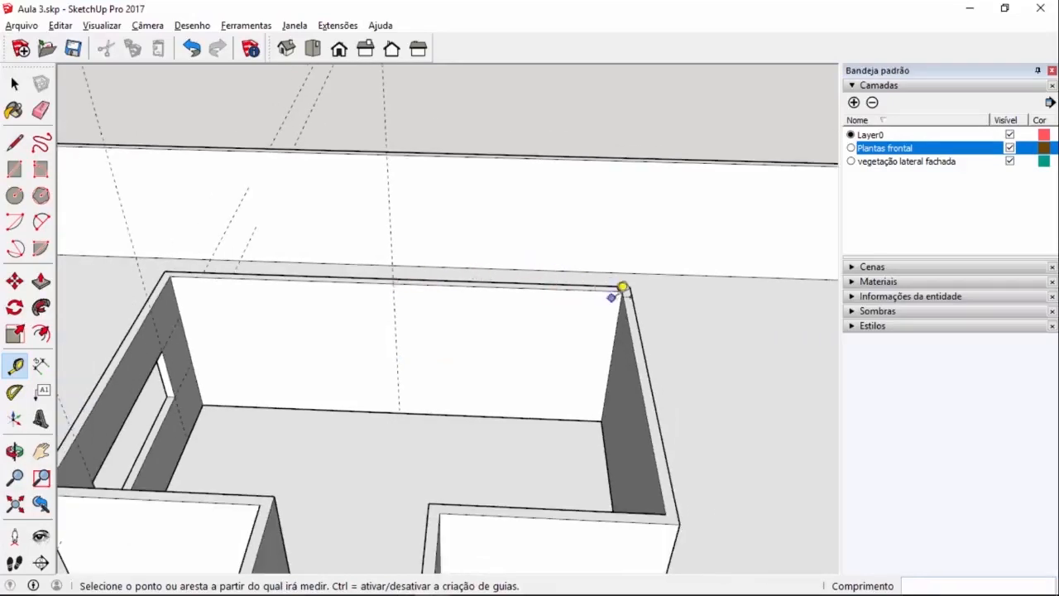
scroll(629, 283, "up", 2)
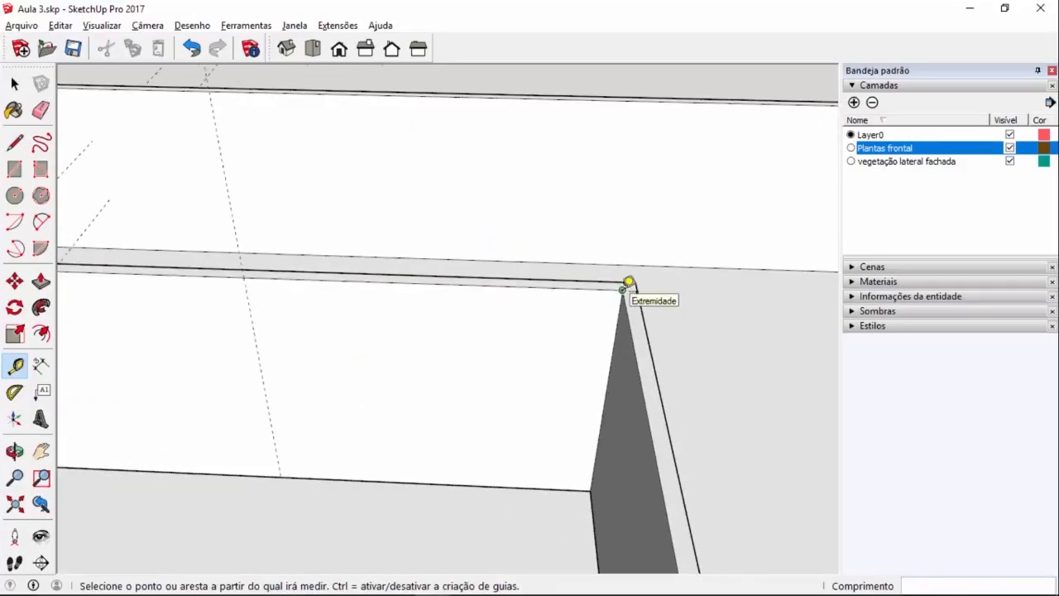
scroll(629, 282, "down", 2)
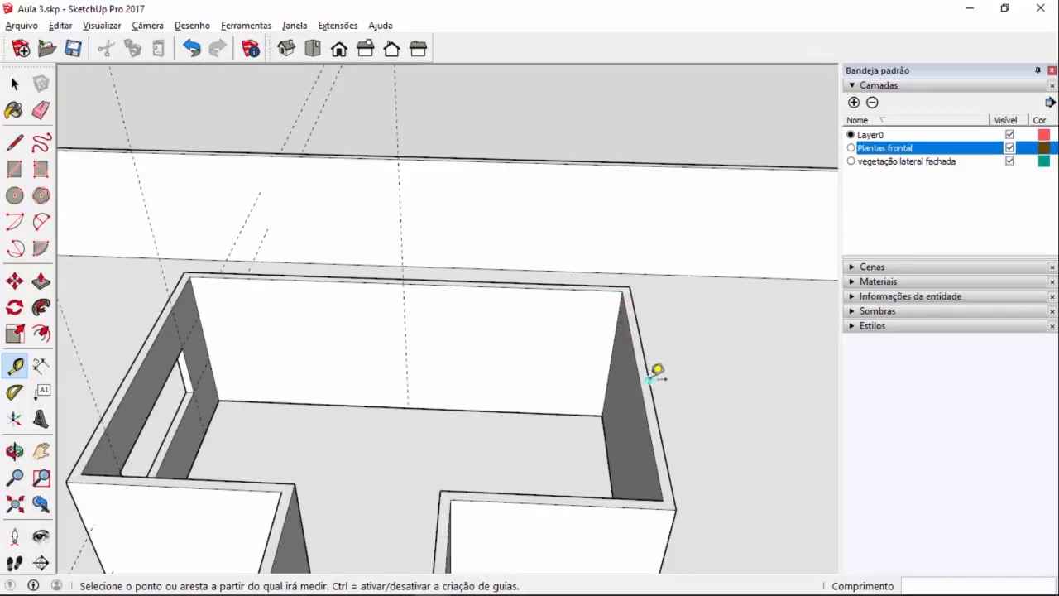
scroll(438, 343, "up", 2)
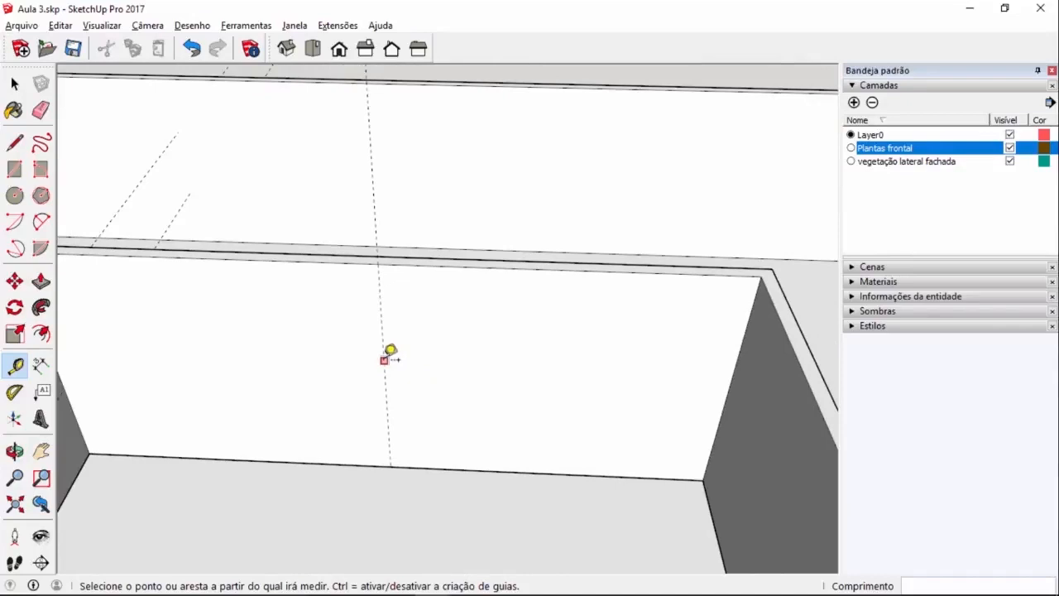
left_click(384, 360)
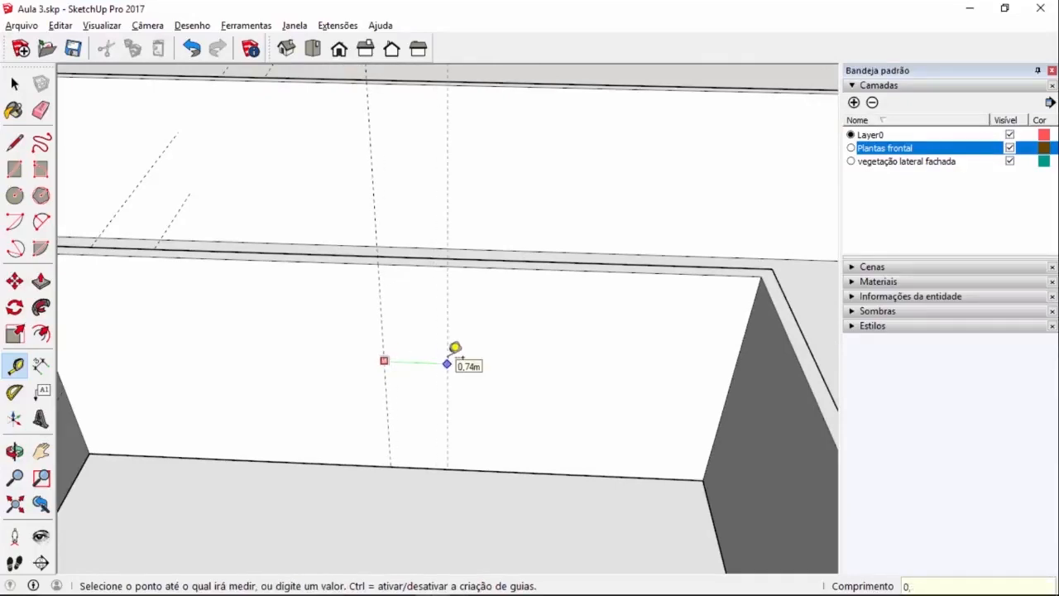
key("Return")
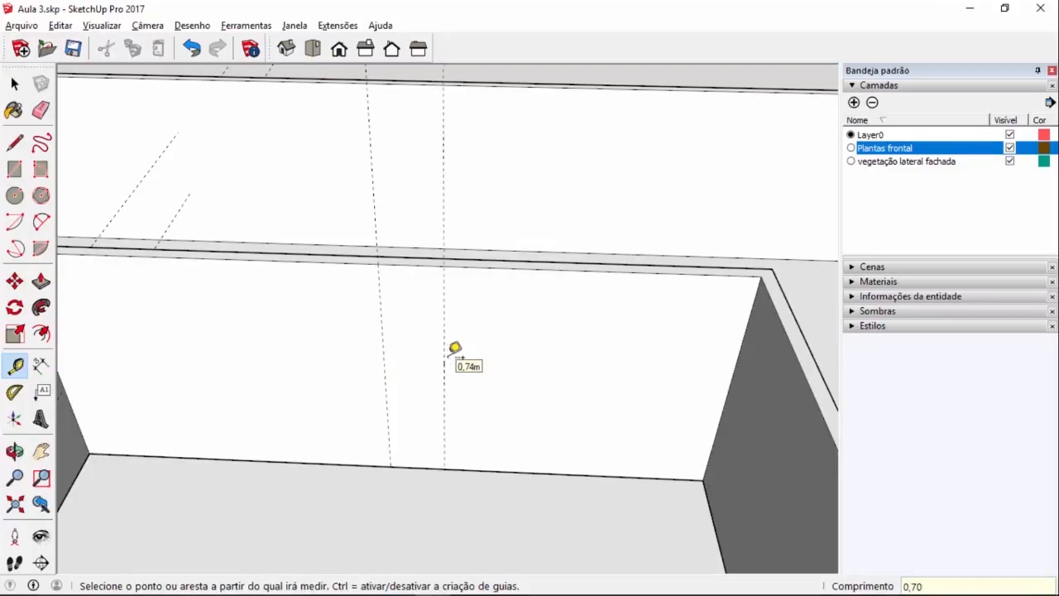
left_click(383, 355)
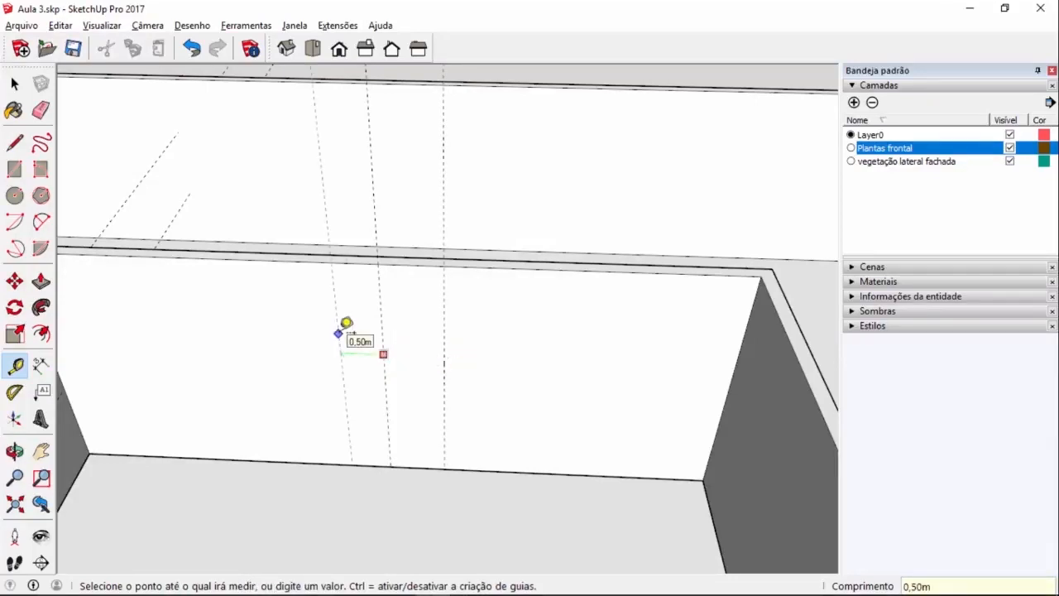
type("0,70")
key("Return")
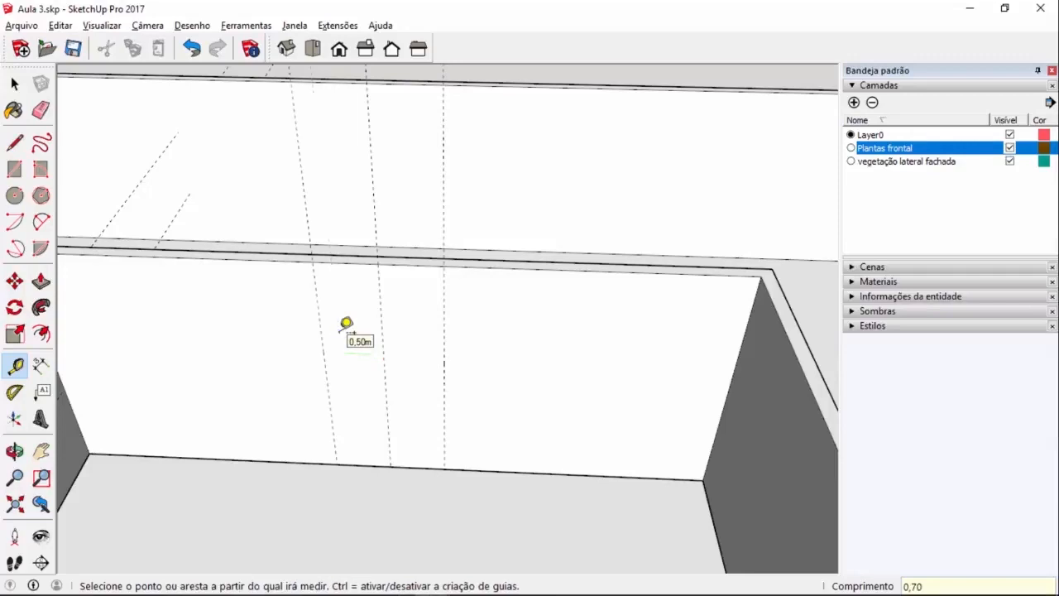
- Place horizontal guides on the long side wall, 2,25 m and 0,15 m above the floor edge
left_click(409, 466)
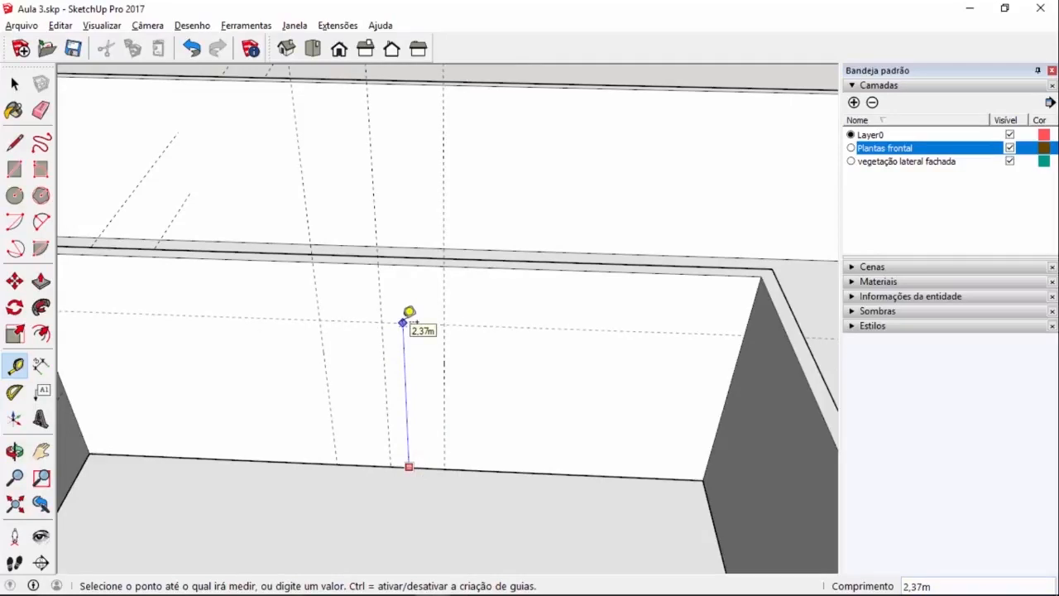
type("2,25")
key("Return")
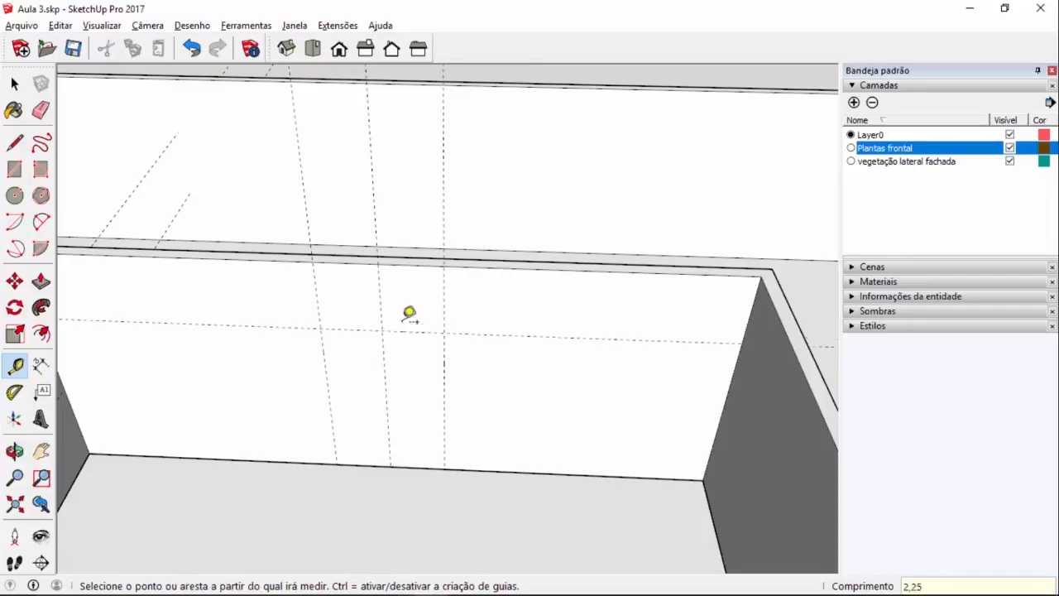
scroll(408, 312, "up", 2)
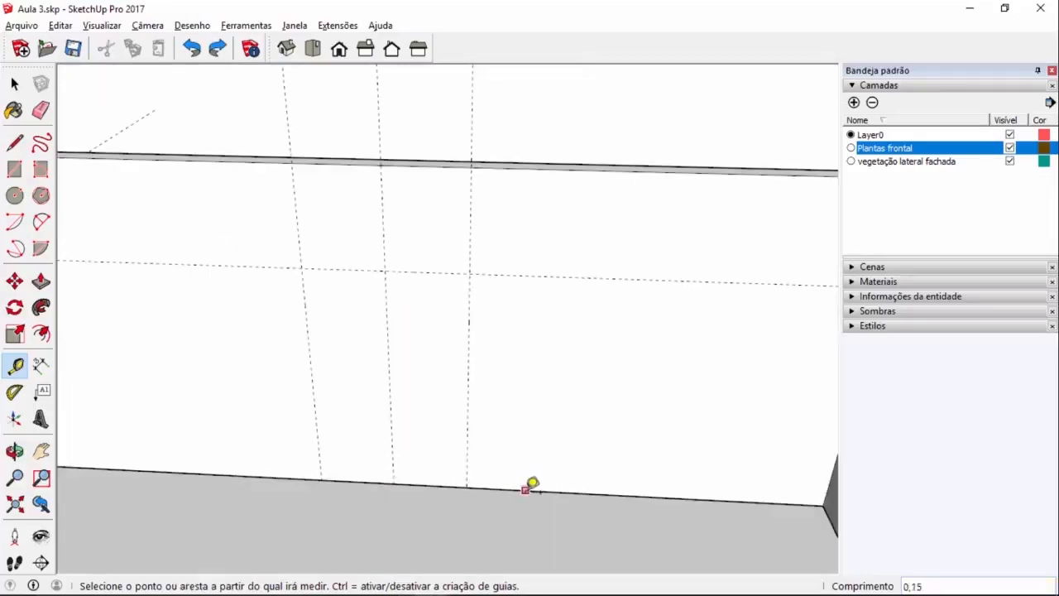
left_click(522, 490)
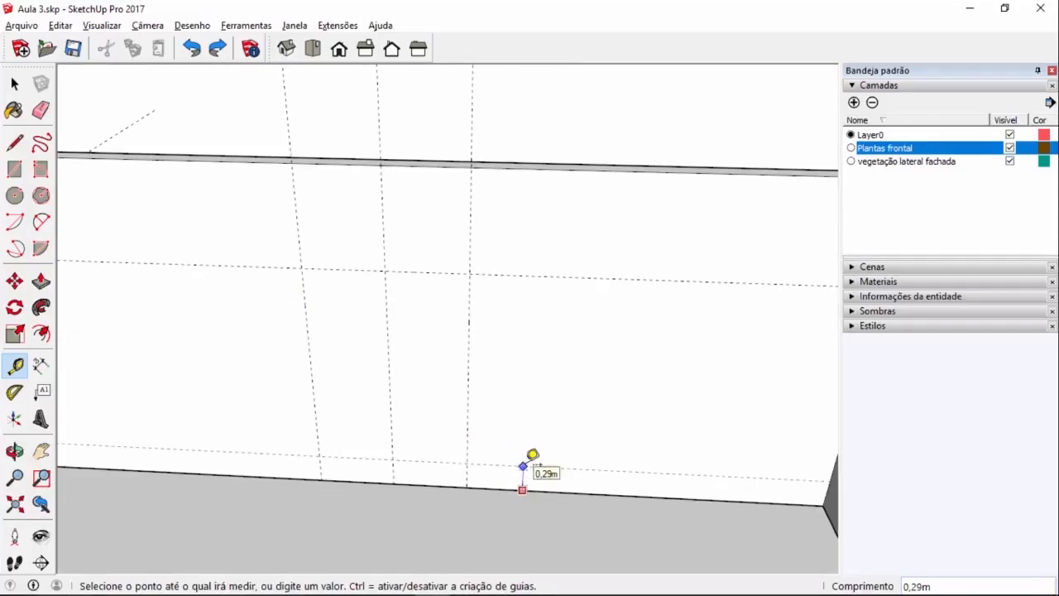
type("0,15")
key("Return")
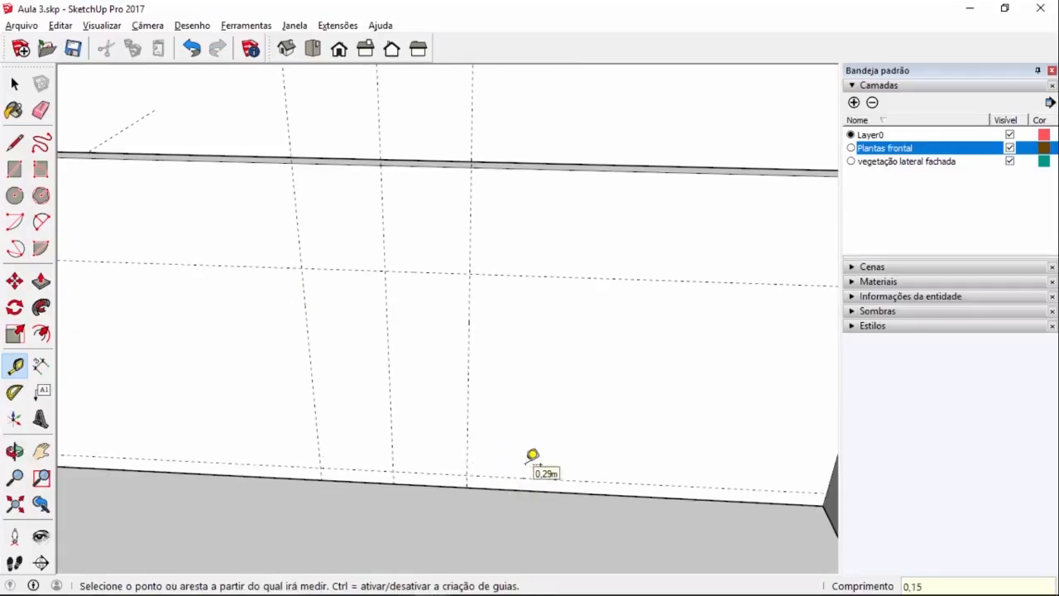
- Draw the 1,40 m wide, 2,10 m high door rectangle on the long side wall between the outer guides
left_click(14, 169)
left_click(301, 267)
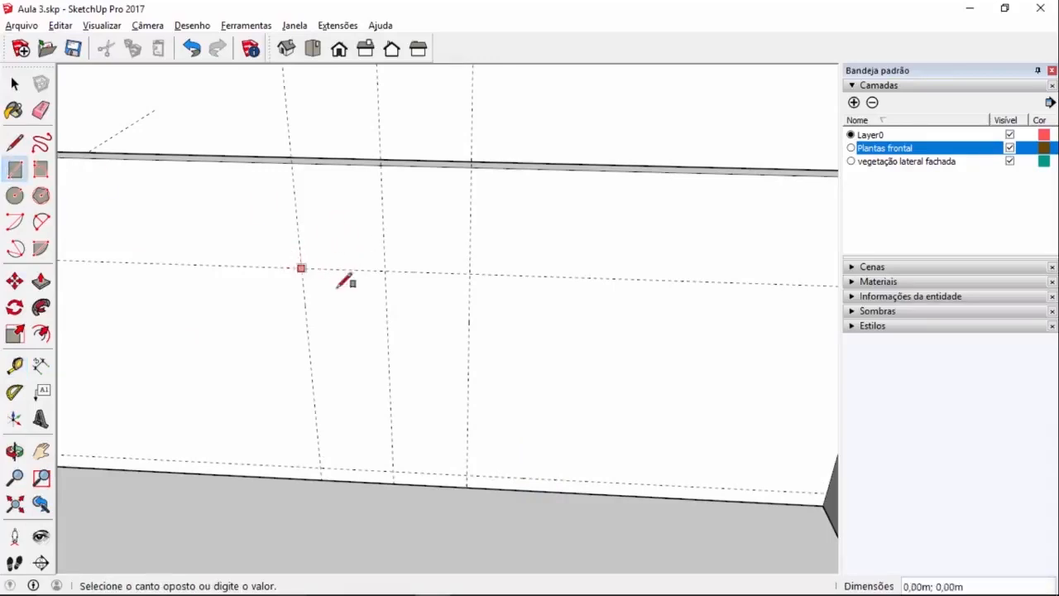
left_click(468, 474)
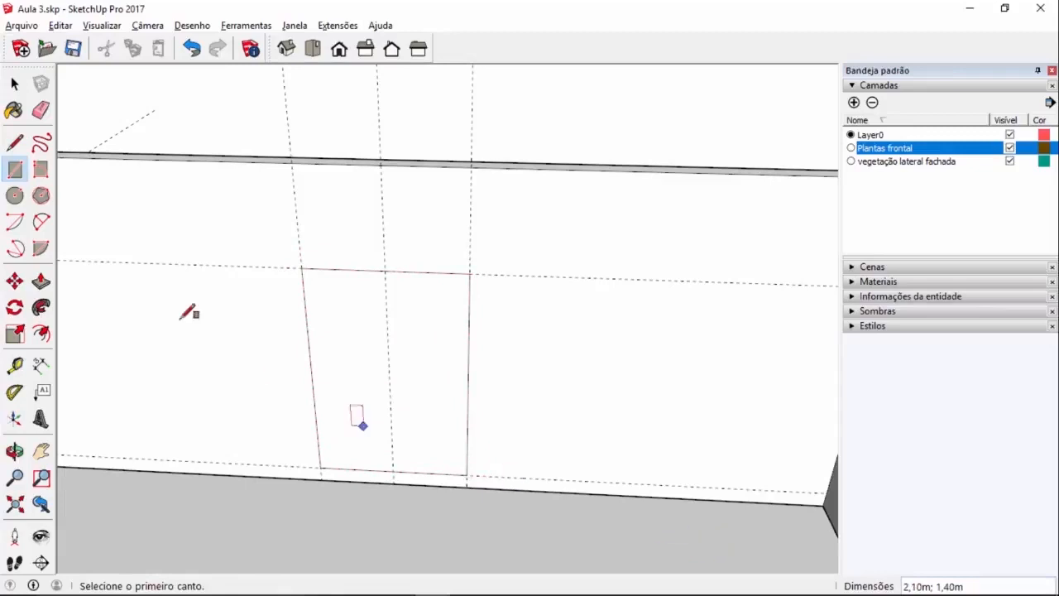
- Push/Pull the door rectangle 0,15 m through the side wall, snapping the depth to the wall's outer top edge
left_click(40, 282)
left_click(445, 293)
middle_click_drag(444, 293, 390, 260)
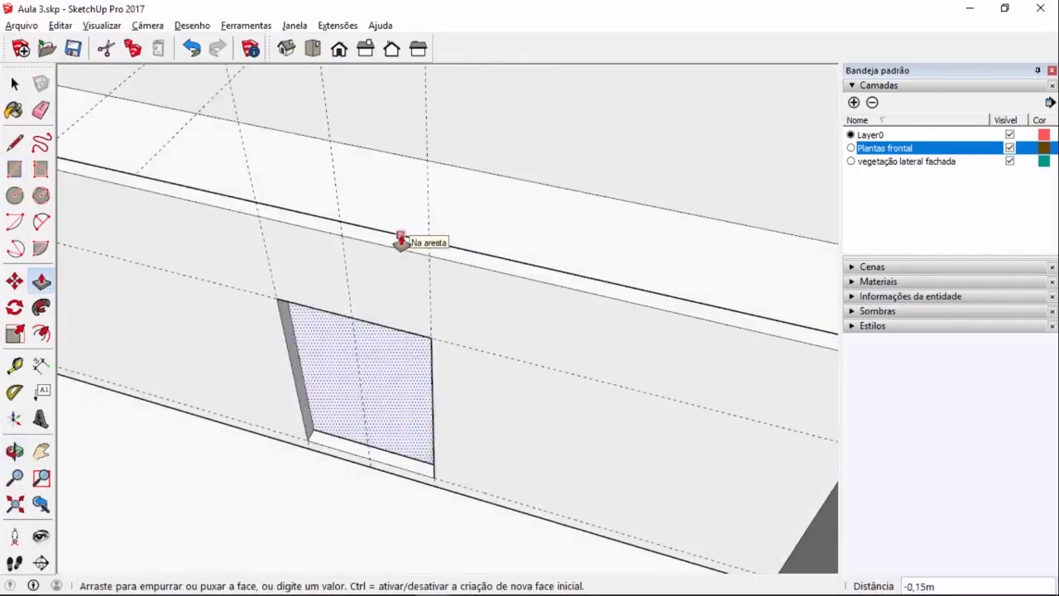
left_click(401, 240)
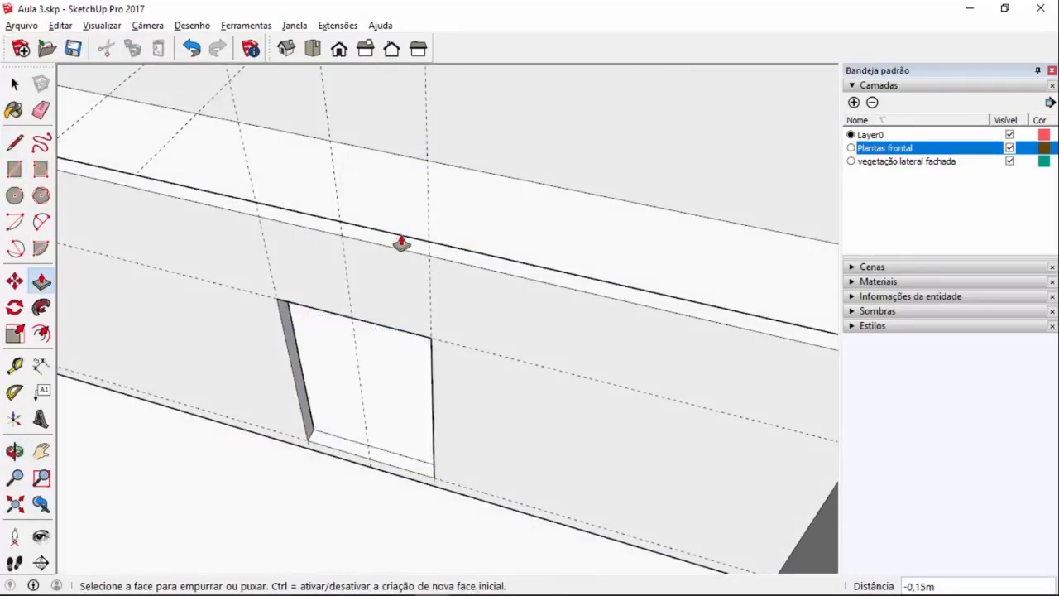
middle_click_drag(359, 364, 602, 383)
scroll(417, 350, "up", 5)
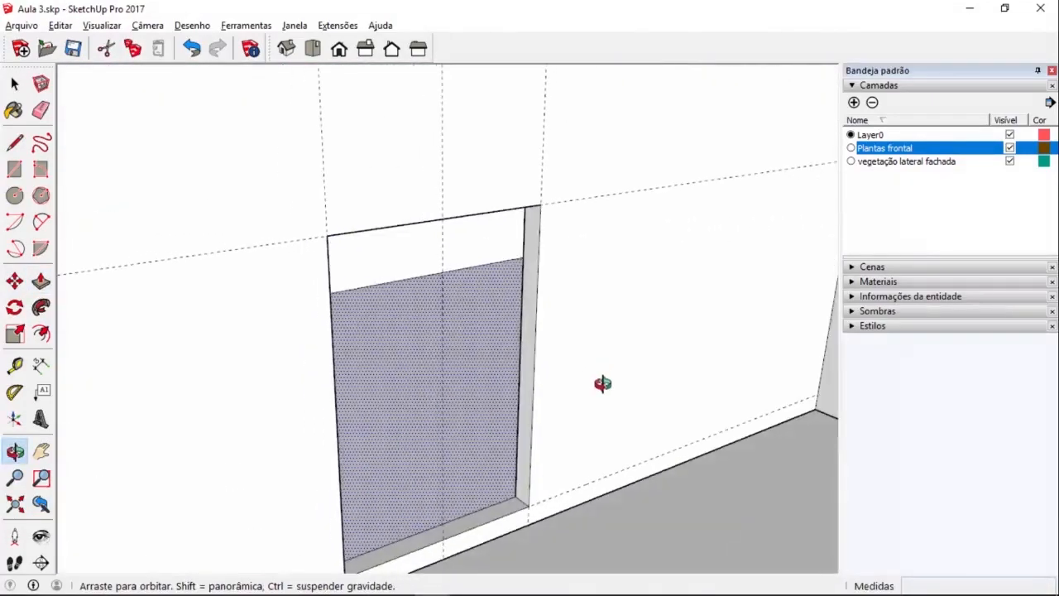
- Try erasing the inner bottom edge of the door opening in the long side wall, and undo the erasure
key("p")
scroll(501, 538, "up", 6)
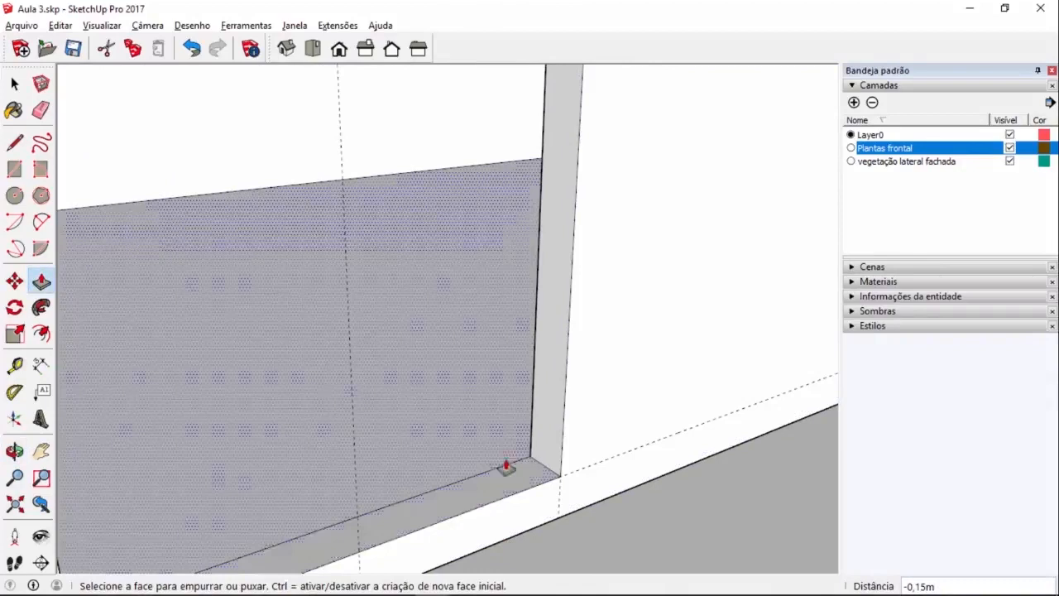
key("e")
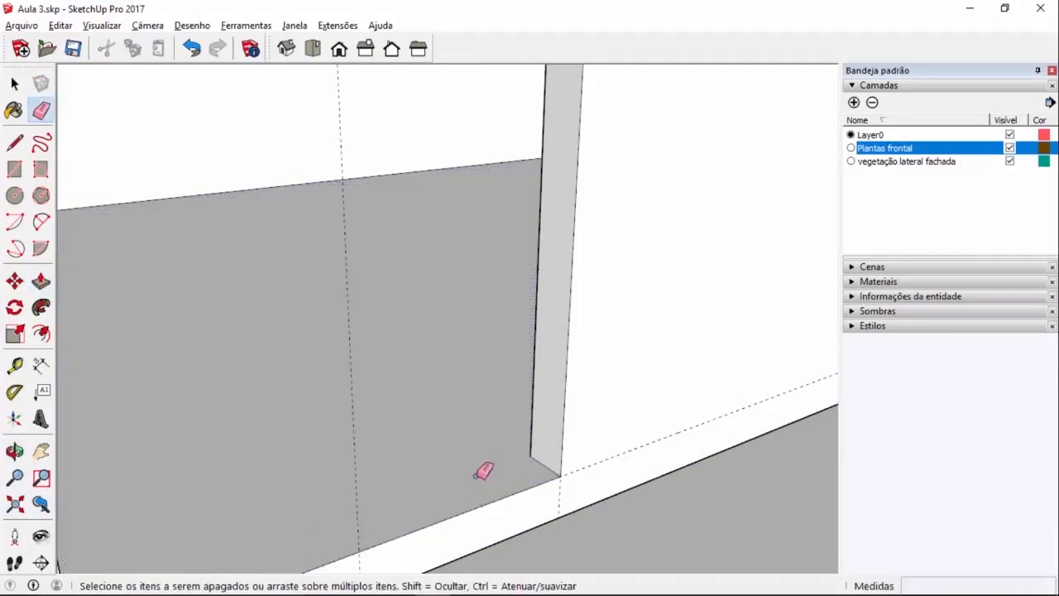
scroll(517, 368, "down", 3)
key("ctrl+z")
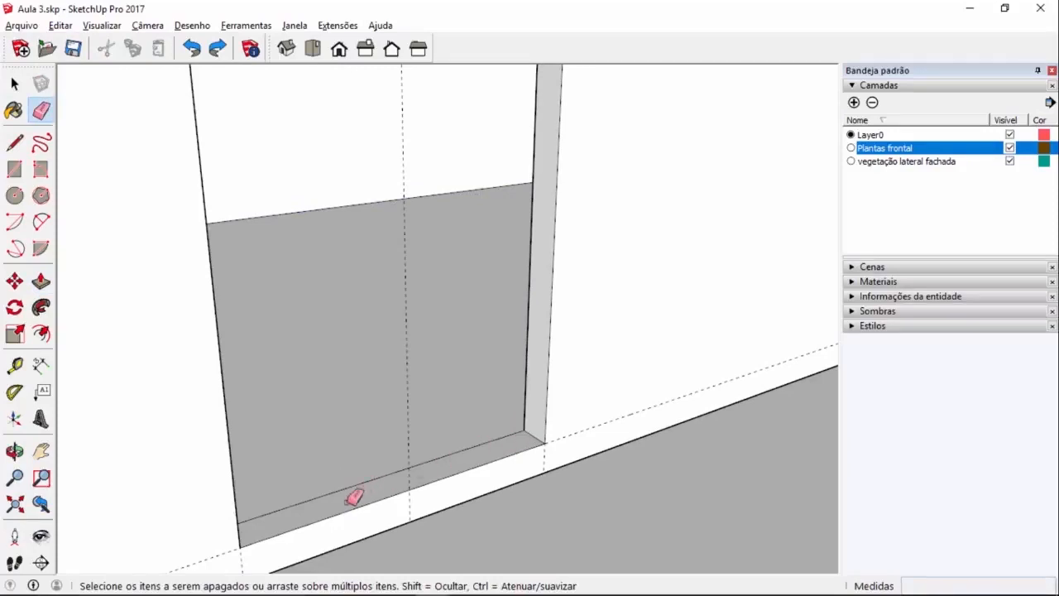
- Delete all the guides from the model
mouse_move(513, 443)
middle_mouse_down()
mouse_move(582, 441)
mouse_move(406, 508)
mouse_move(218, 506)
mouse_move(529, 460)
middle_mouse_up()
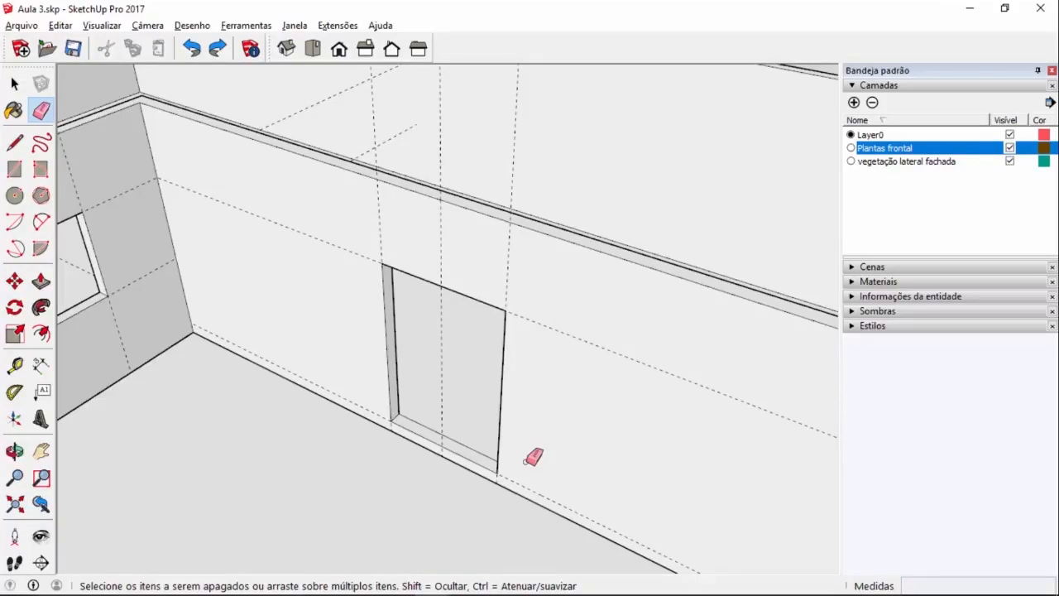
left_click(60, 25)
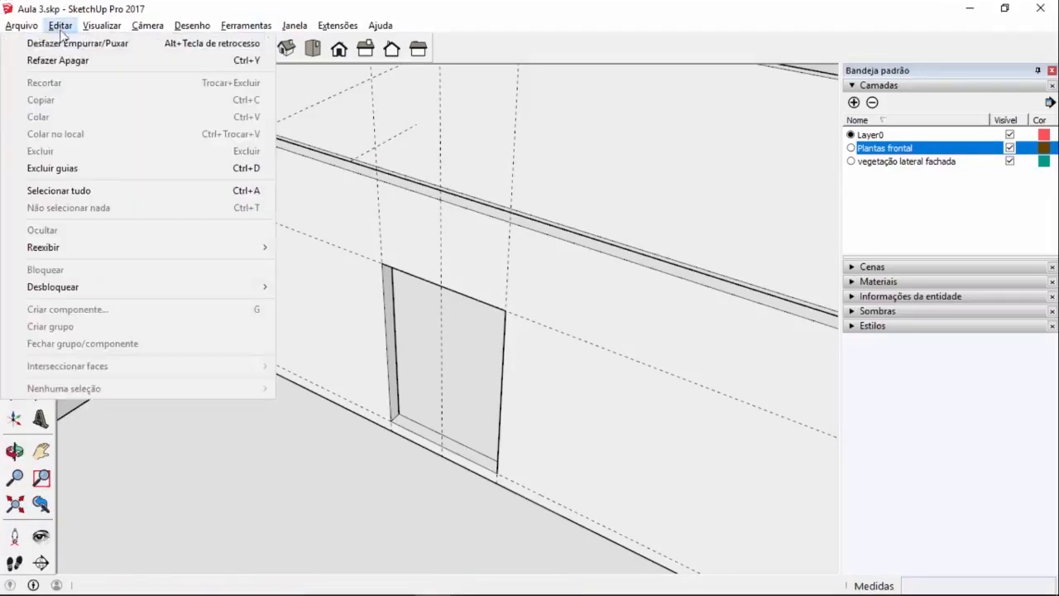
left_click(53, 168)
scroll(449, 194, "down", 6)
key("space")
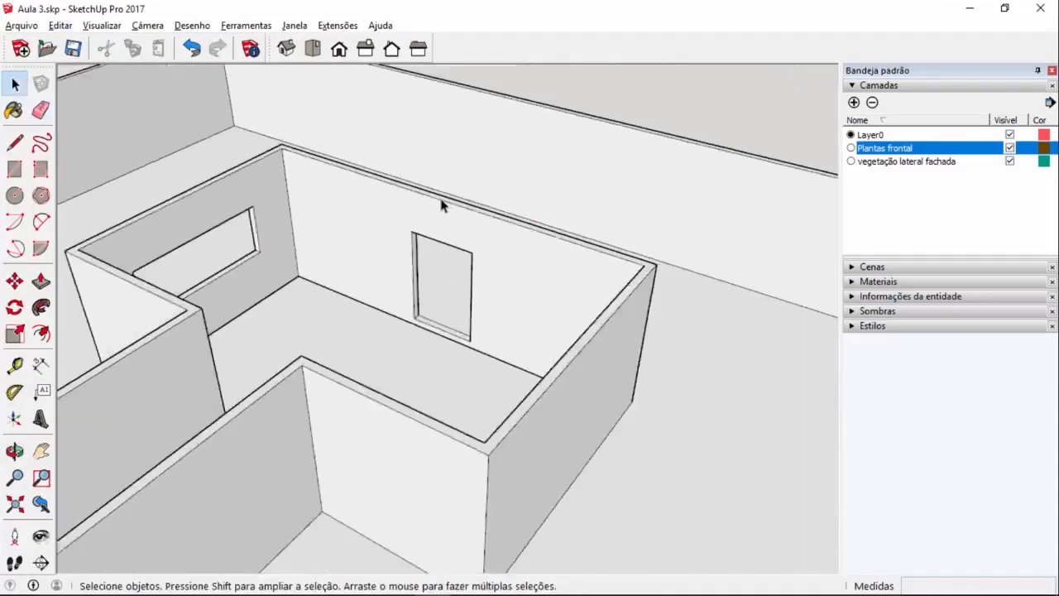
- Switch to the finished reference model Aula 4 Pronta and examine the widths and spacing of the front wall's two large openings
scroll(441, 199, "down", 5)
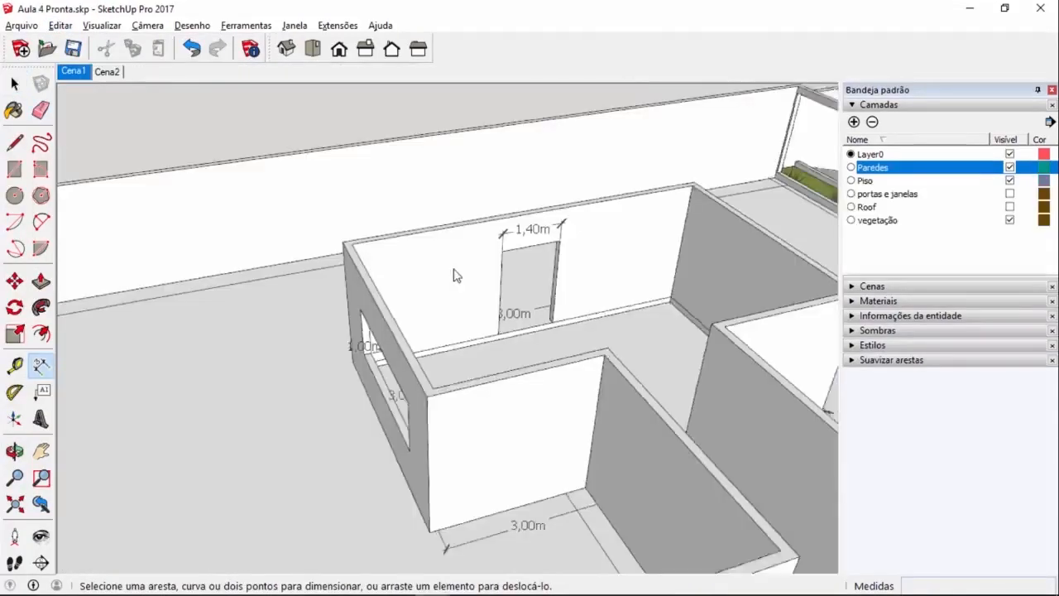
scroll(453, 275, "down", 5)
middle_click_drag(452, 267, 400, 379)
scroll(399, 377, "up", 3)
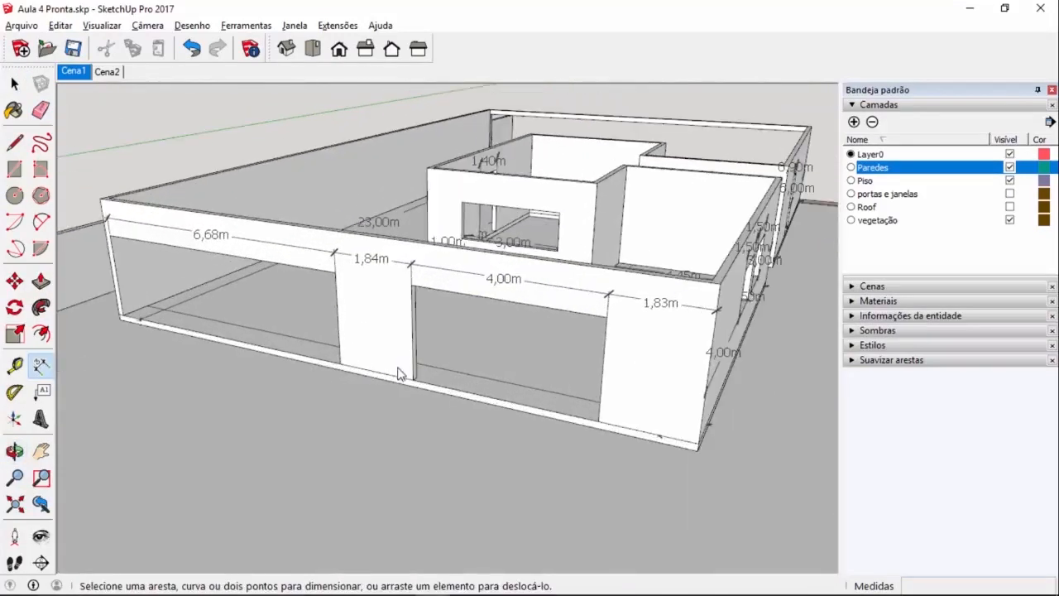
left_click(660, 305)
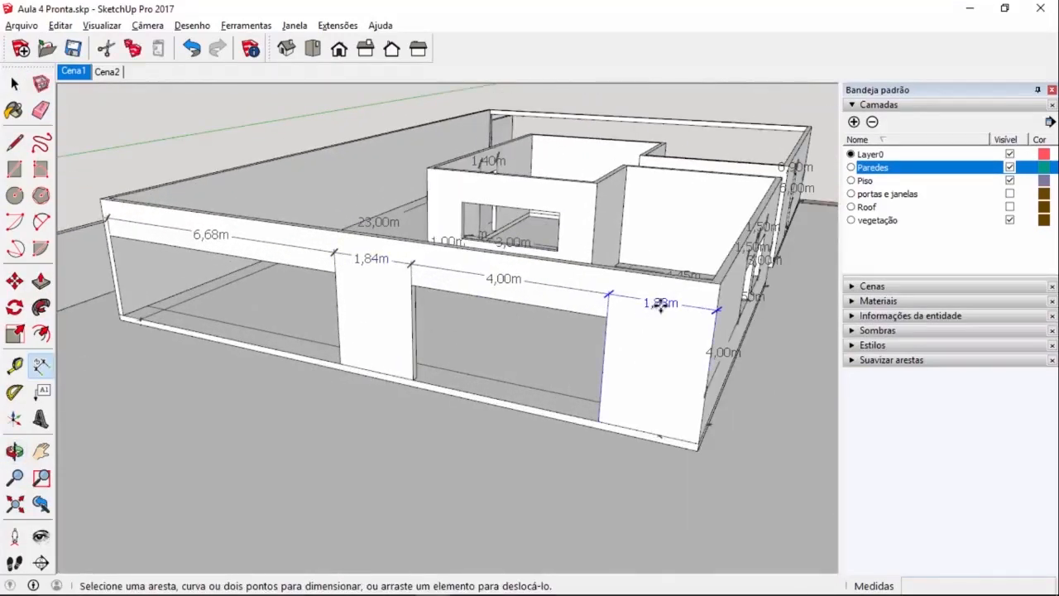
left_click(493, 279)
key("Escape")
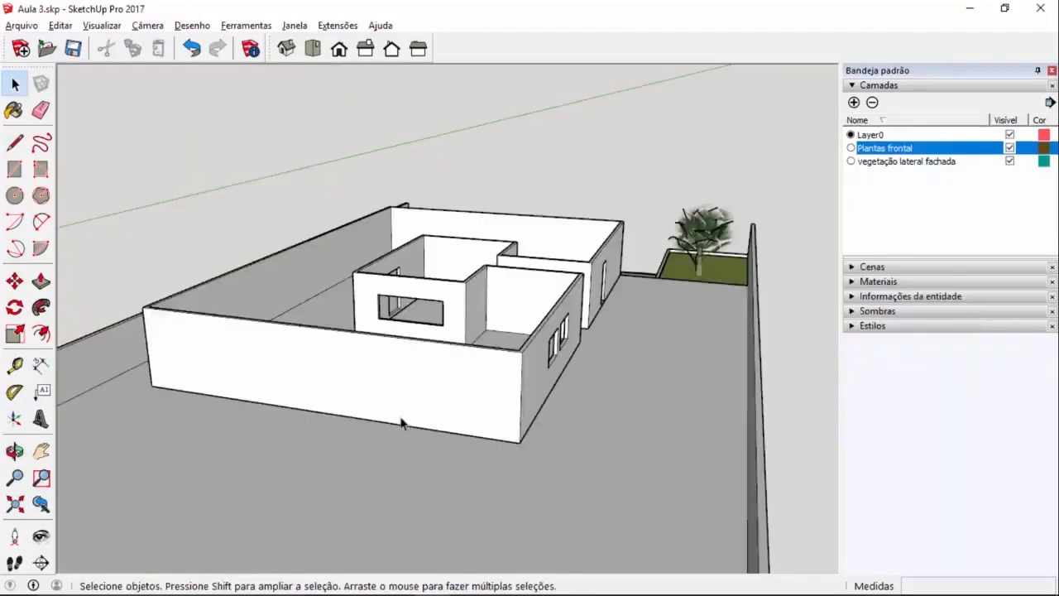
- Switch to Aula 3 and place vertical guides on the front wall at successive offsets of 1,83 m, 4 m and 1,84 m from the windowed side wall's corner
scroll(401, 423, "up", 3)
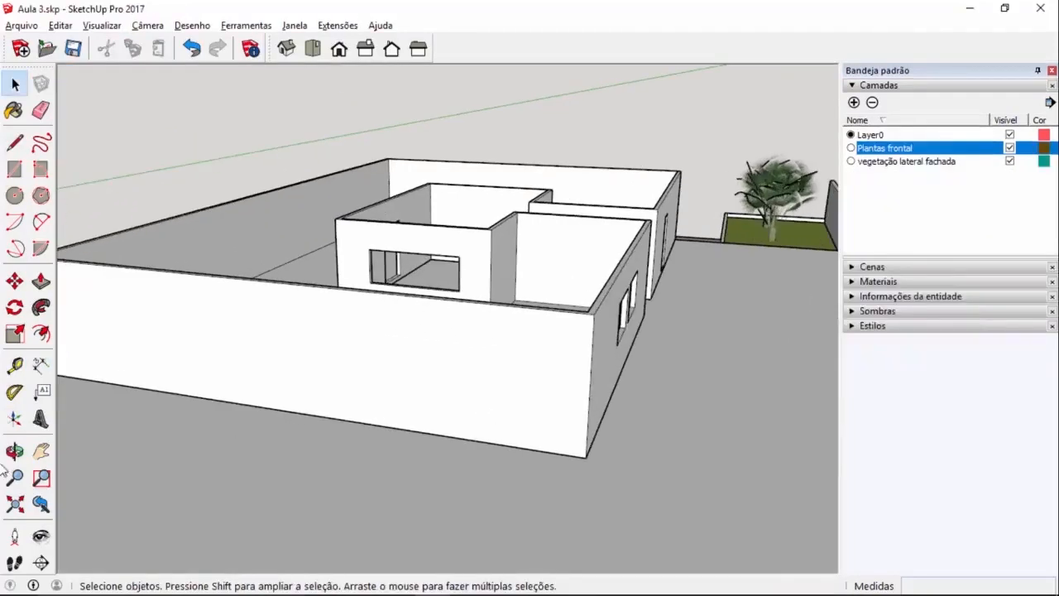
left_click(14, 364)
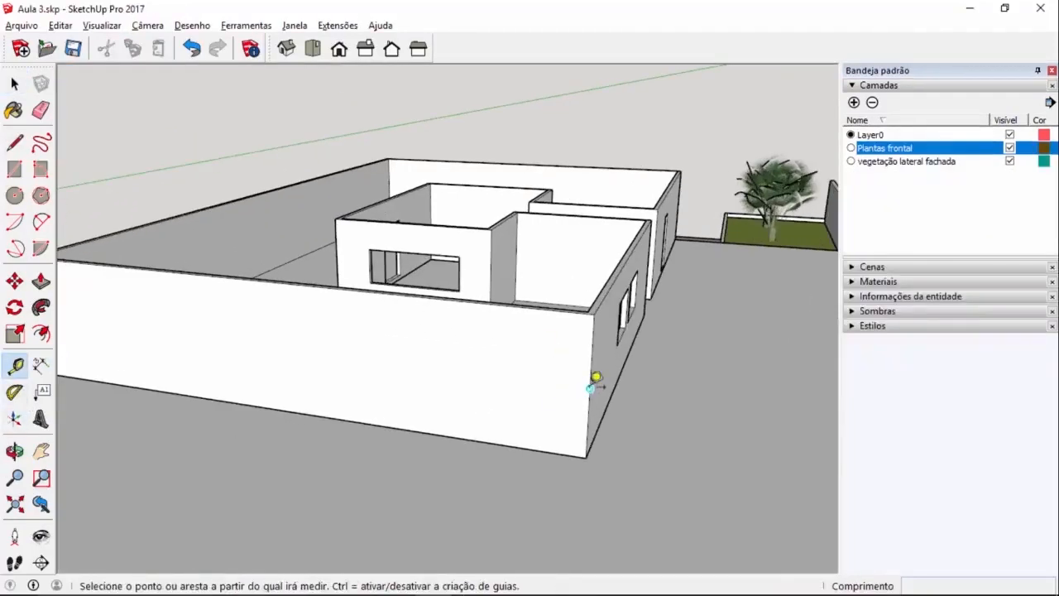
left_click(590, 388)
type("1,83")
key("Return")
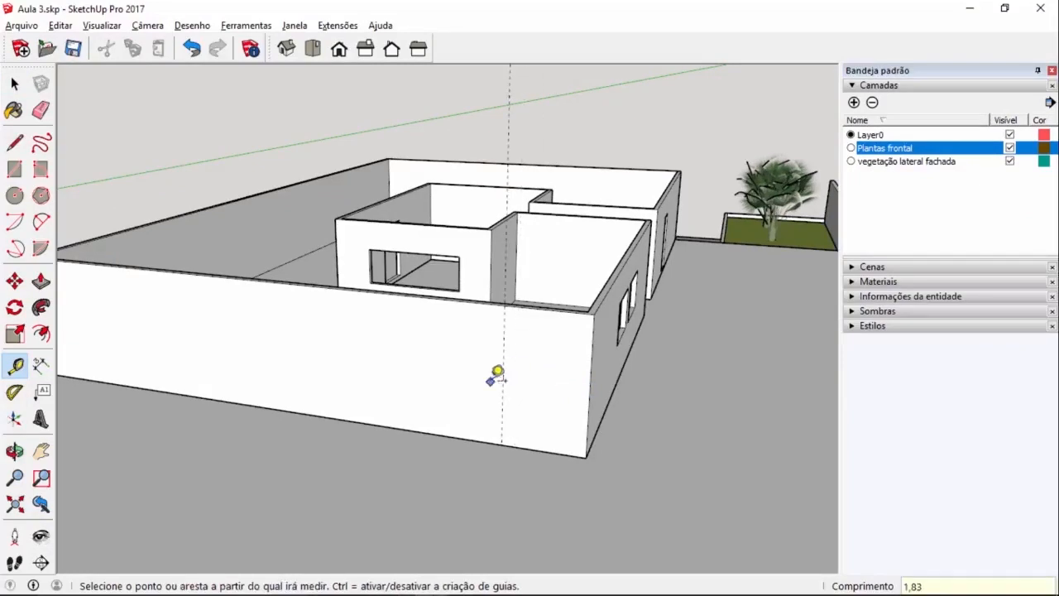
left_click(502, 370)
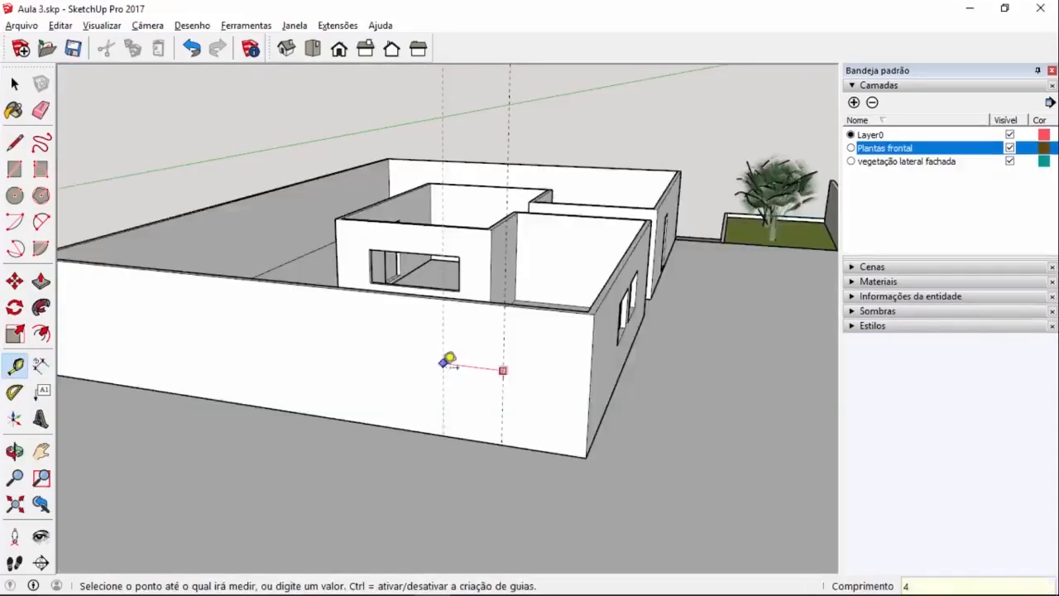
key("Return")
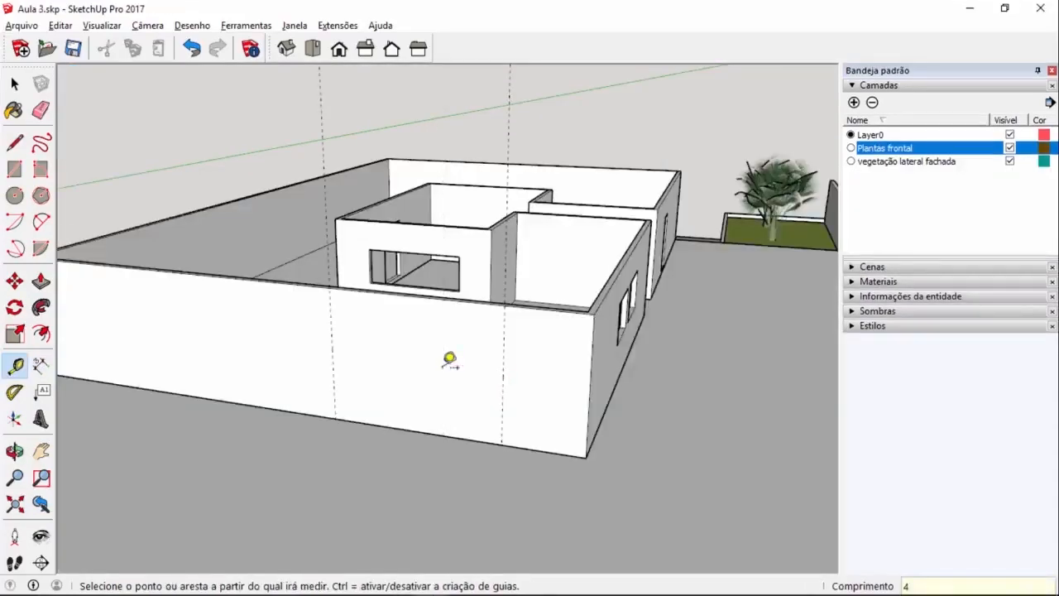
left_click(332, 338)
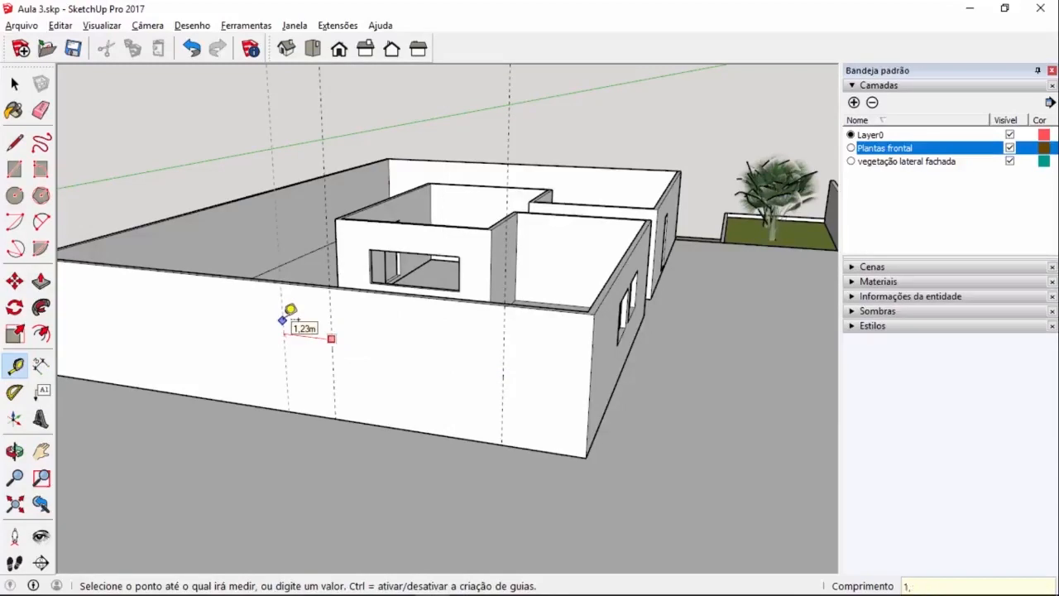
key("Return")
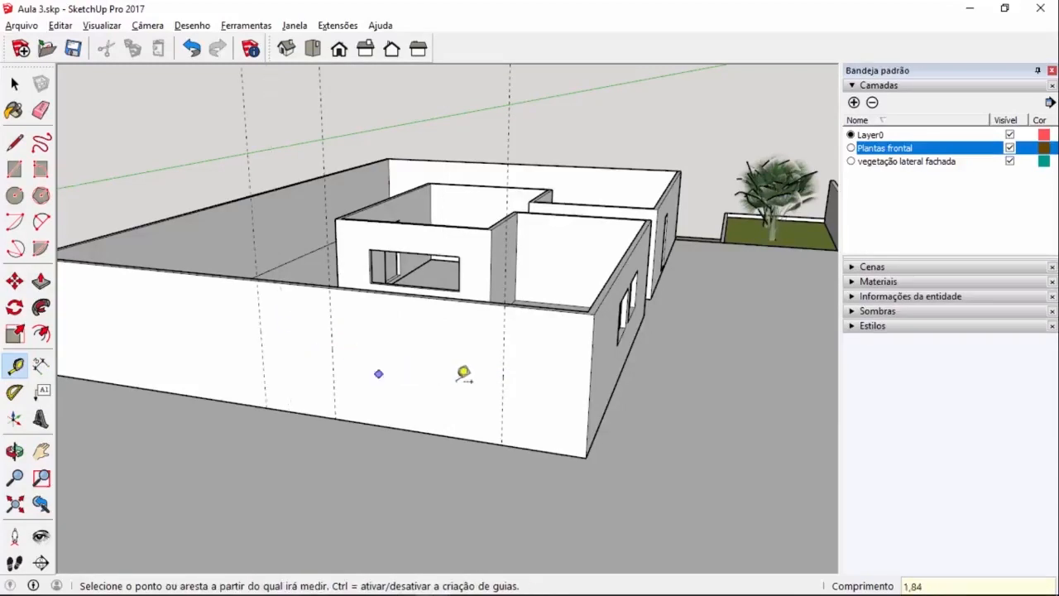
- Place a vertical guide on the front wall, 0,15 m in from the corner opposite the windowed side wall
scroll(434, 376, "down", 2)
scroll(116, 319, "up", 3)
left_click(134, 330)
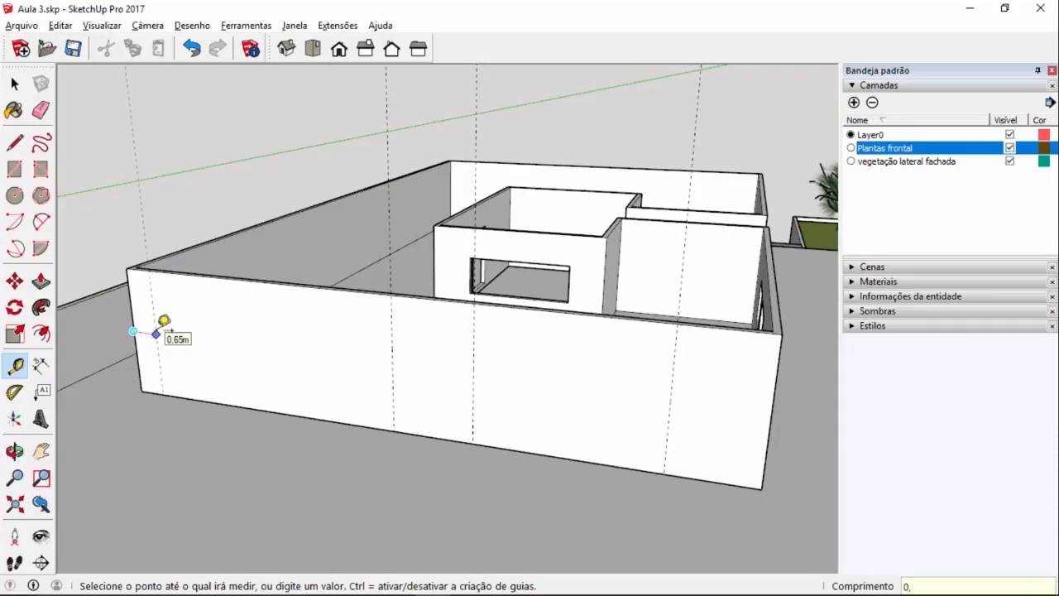
left_click(164, 320)
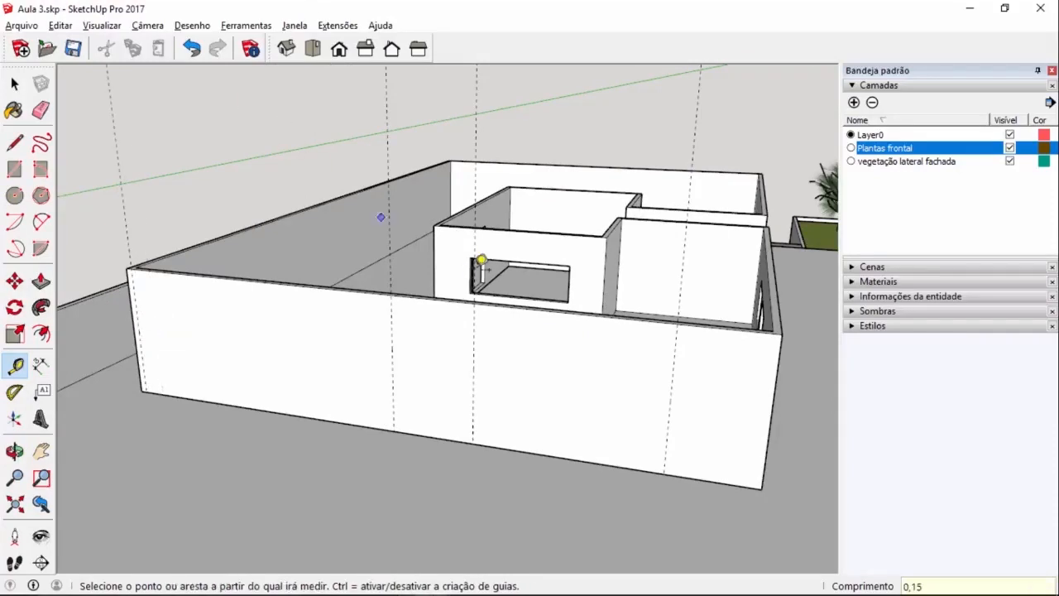
- Place a horizontal guide 0,15 m above the front wall's bottom edge and a second one 2,10 m above that guide
middle_click_drag(268, 213, 208, 320)
scroll(142, 341, "up", 5)
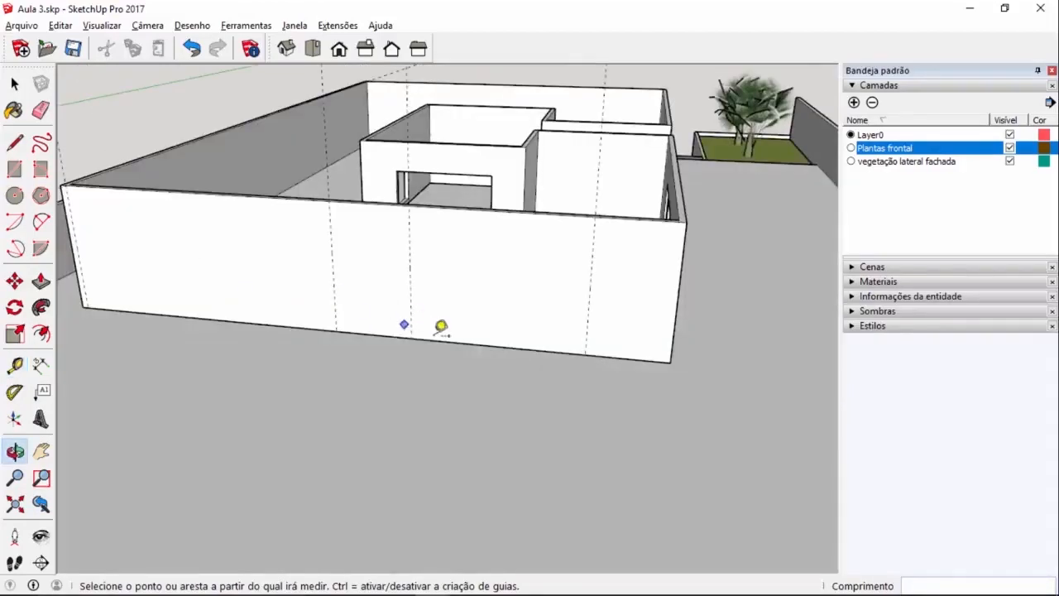
left_click(457, 342)
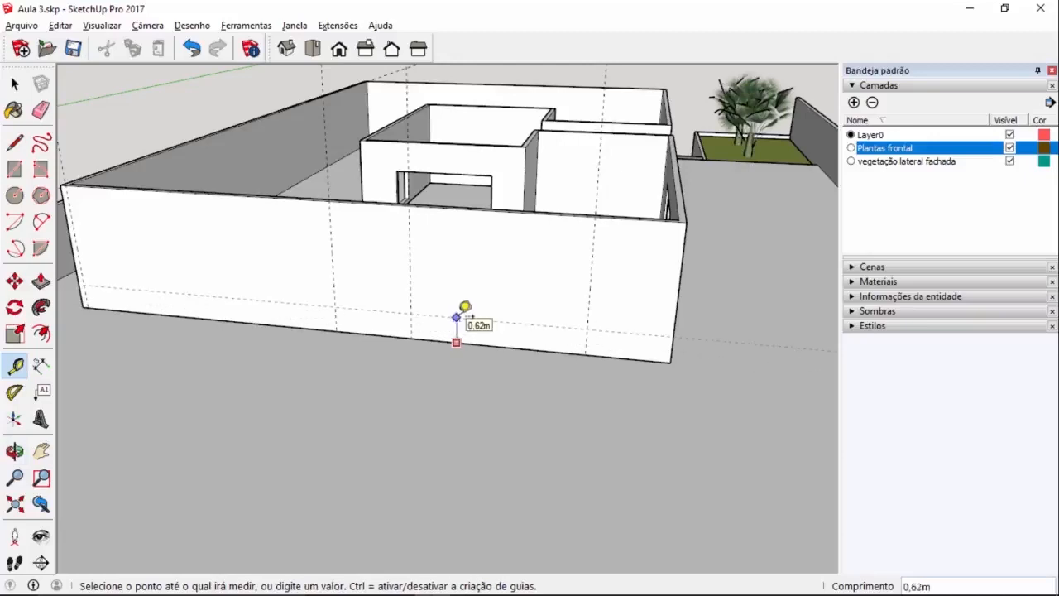
key("Return")
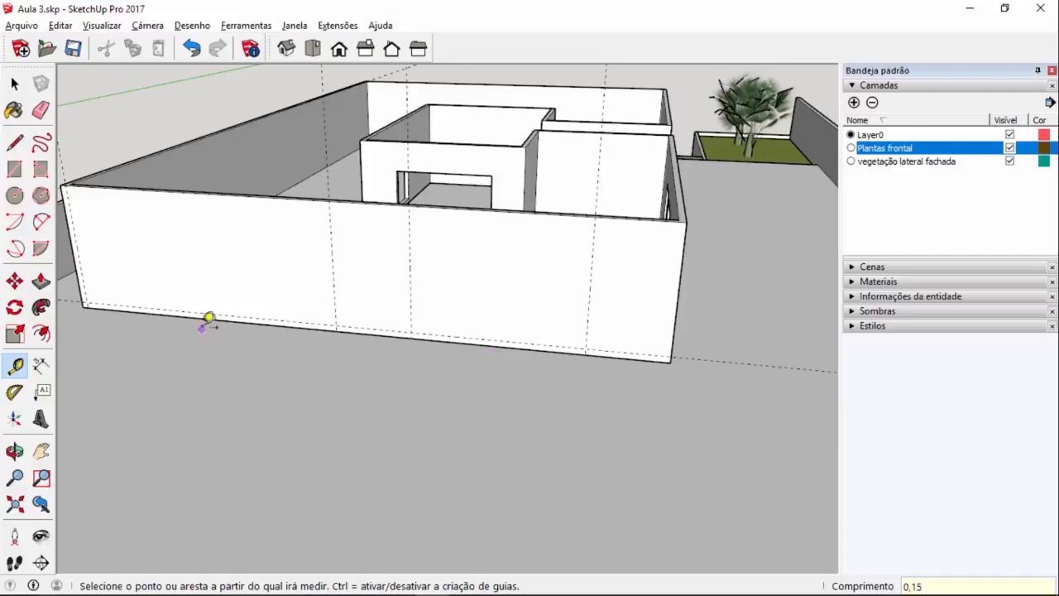
scroll(447, 332, "up", 5)
left_click(447, 331)
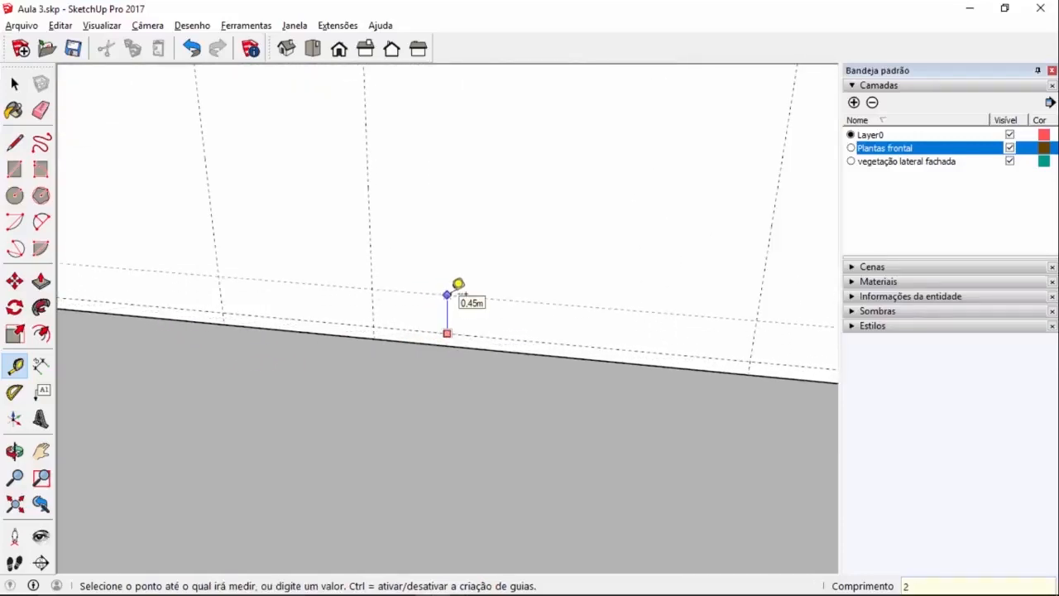
key("Return")
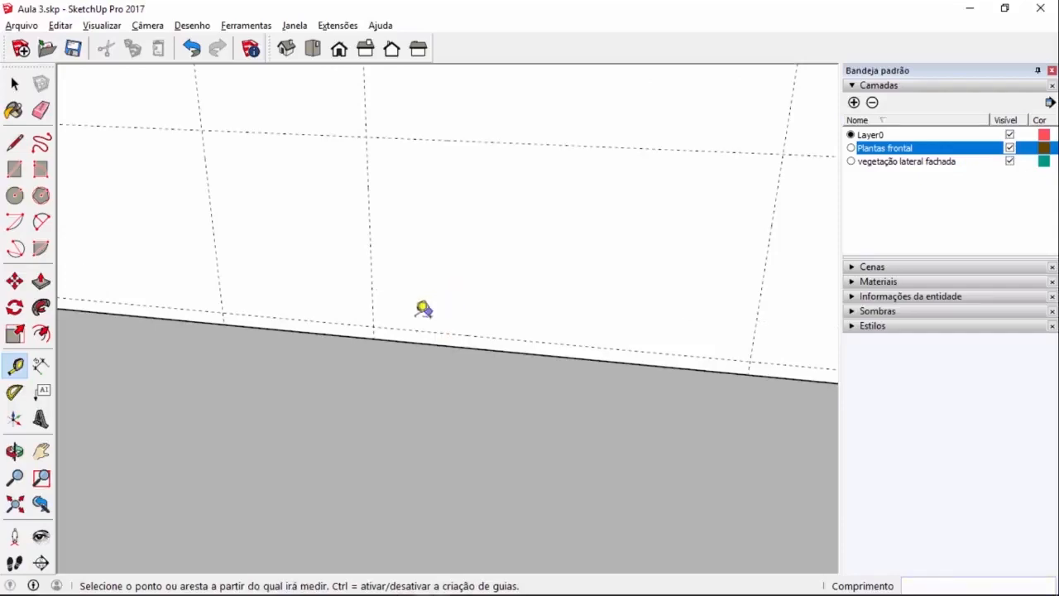
- Draw the 4,00 m by 2,10 m opening rectangle on the front wall between the two guides nearest the windowed side wall
scroll(426, 315, "down", 5)
middle_click_drag(580, 230, 432, 170)
scroll(432, 169, "up", 2)
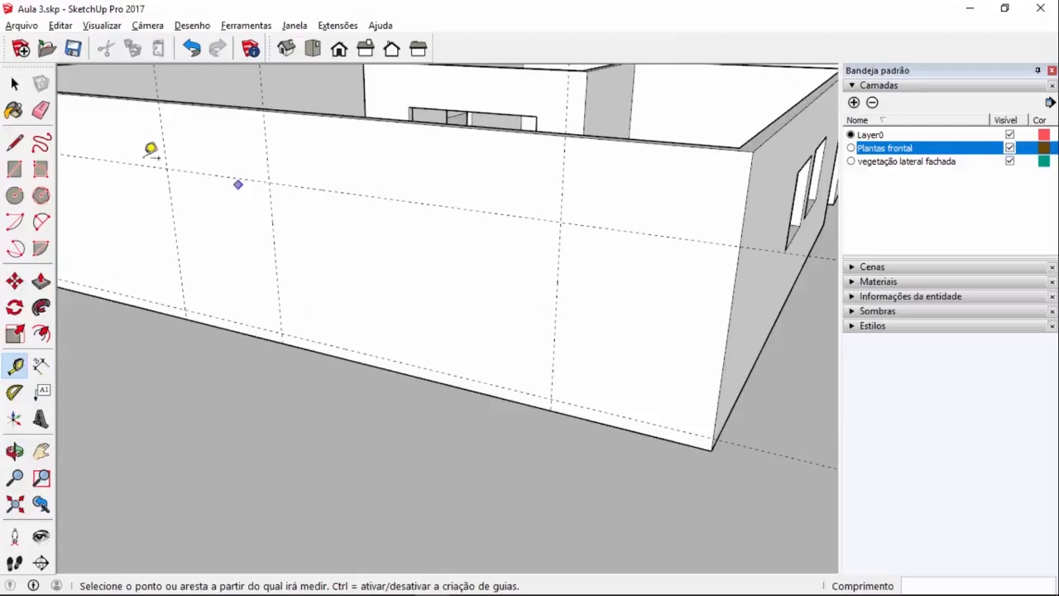
left_click(15, 169)
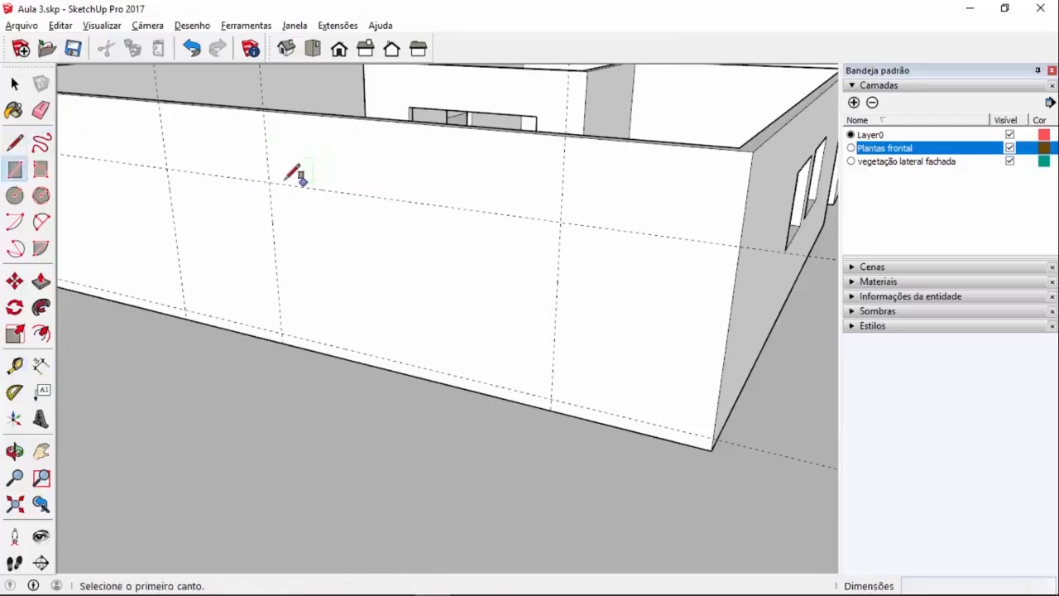
left_click(269, 179)
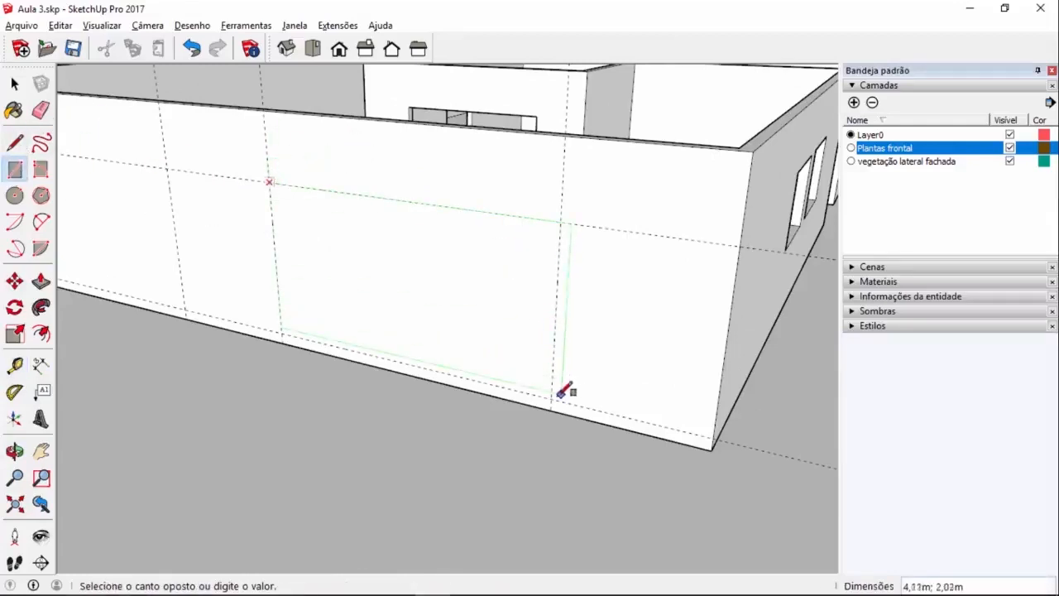
left_click(553, 399)
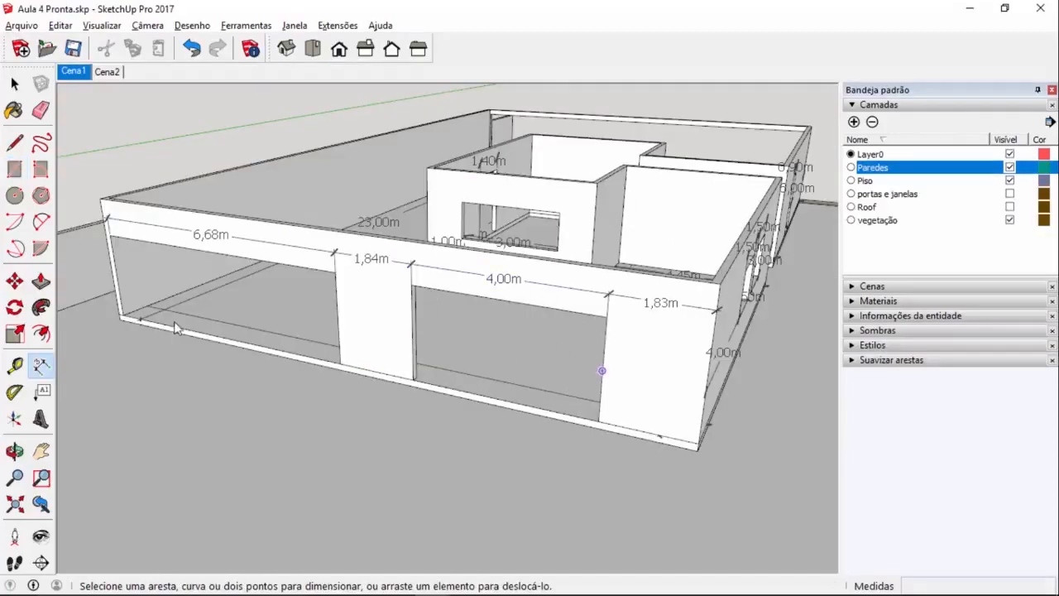
- Draw the longer opening rectangle on the front wall, from the guide 0,15 m off the far corner to the nearest interior vertical guide
scroll(129, 228, "up", 5)
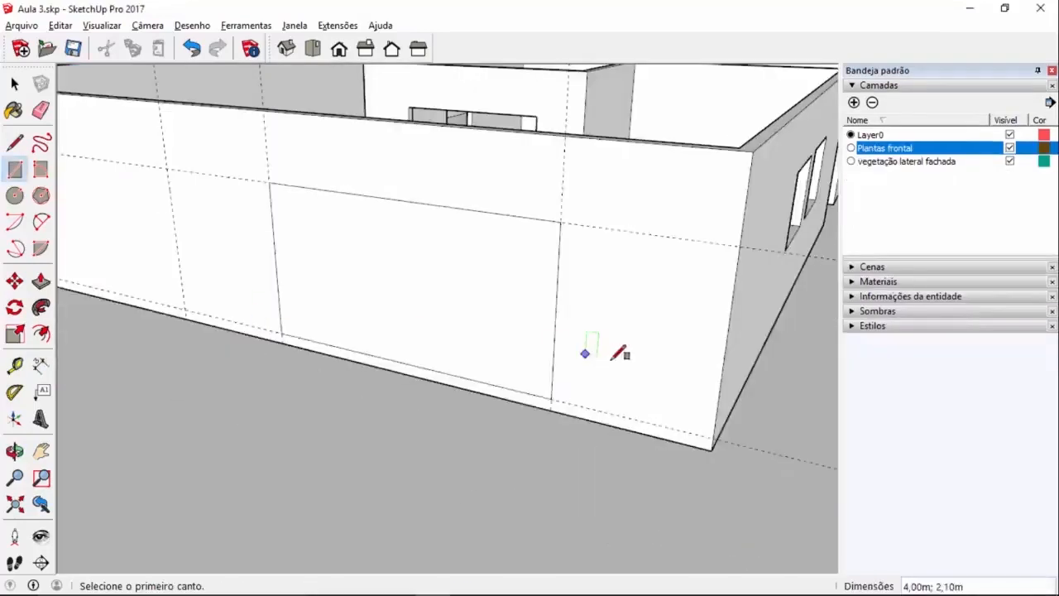
scroll(626, 353, "down", 3)
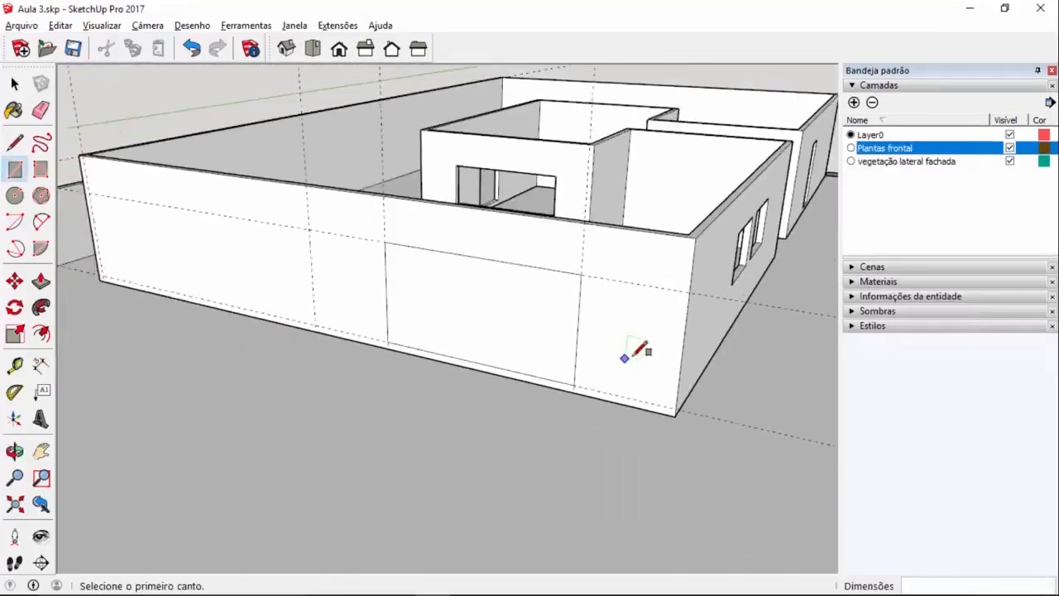
scroll(125, 231, "up", 5)
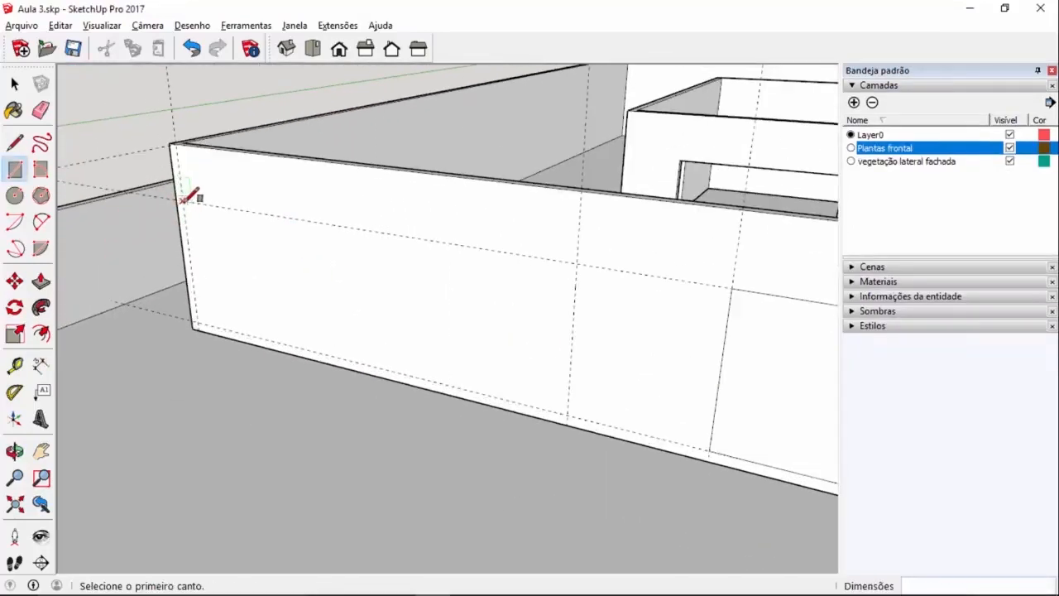
left_click(182, 200)
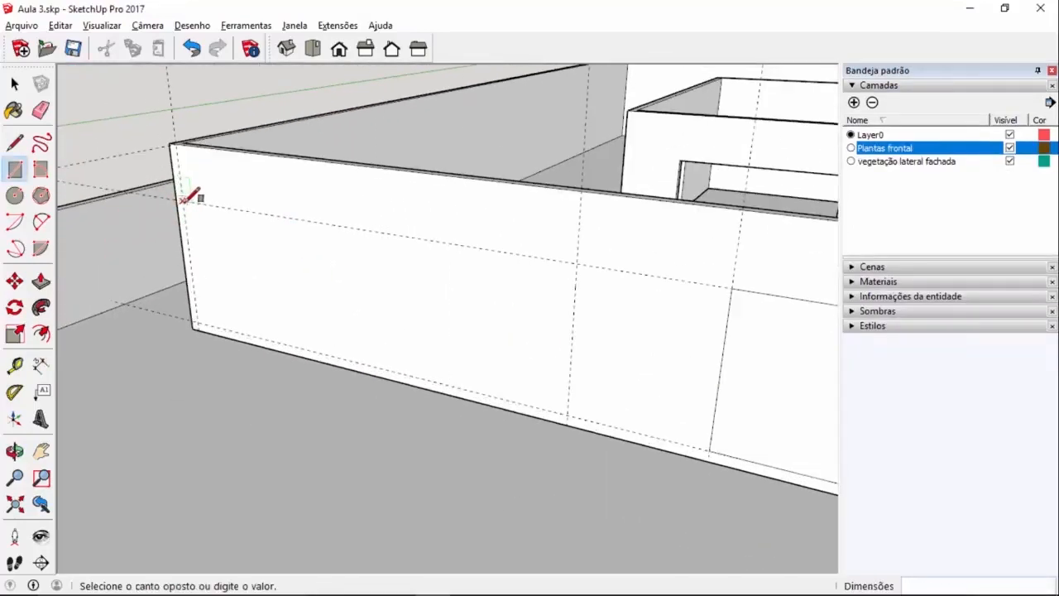
left_click(570, 412)
- Push both large opening rectangles through the 0,15 m thick front wall to cut them out
scroll(312, 288, "down", 2)
key("space")
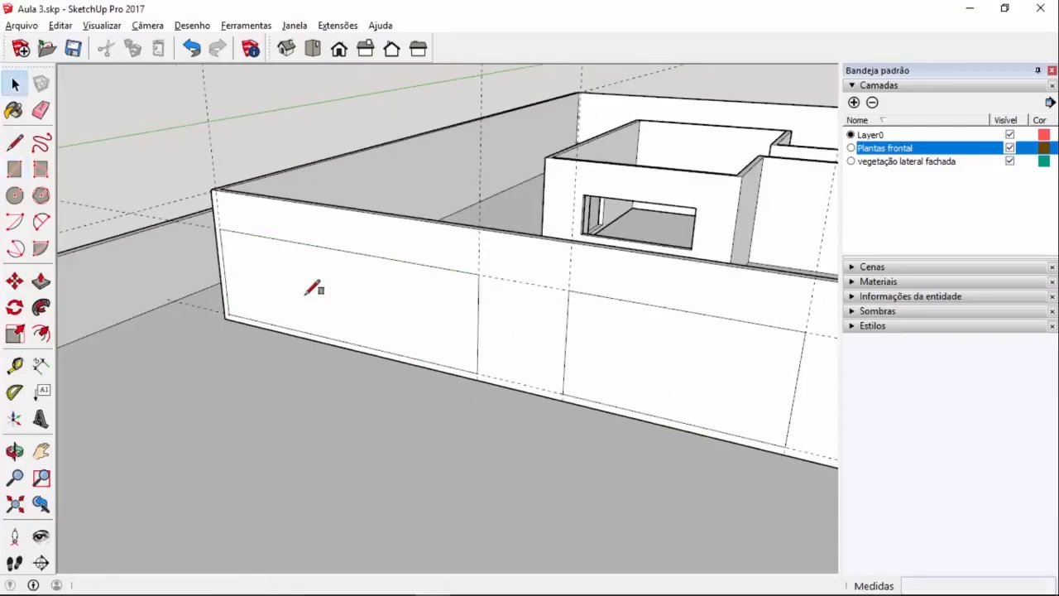
key("p")
scroll(393, 334, "up", 3)
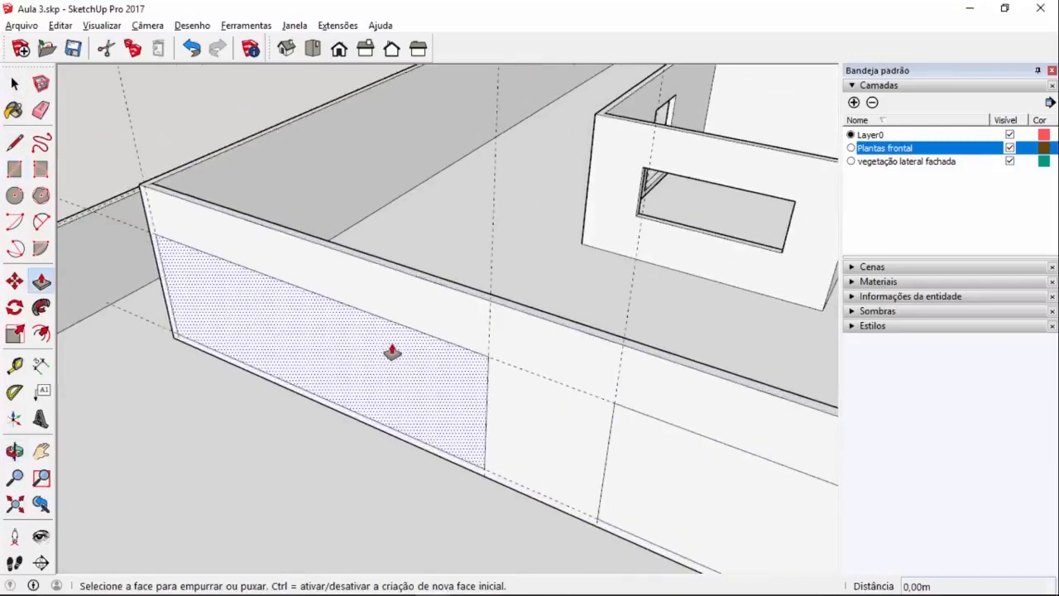
left_click(392, 352)
scroll(456, 293, "up", 3)
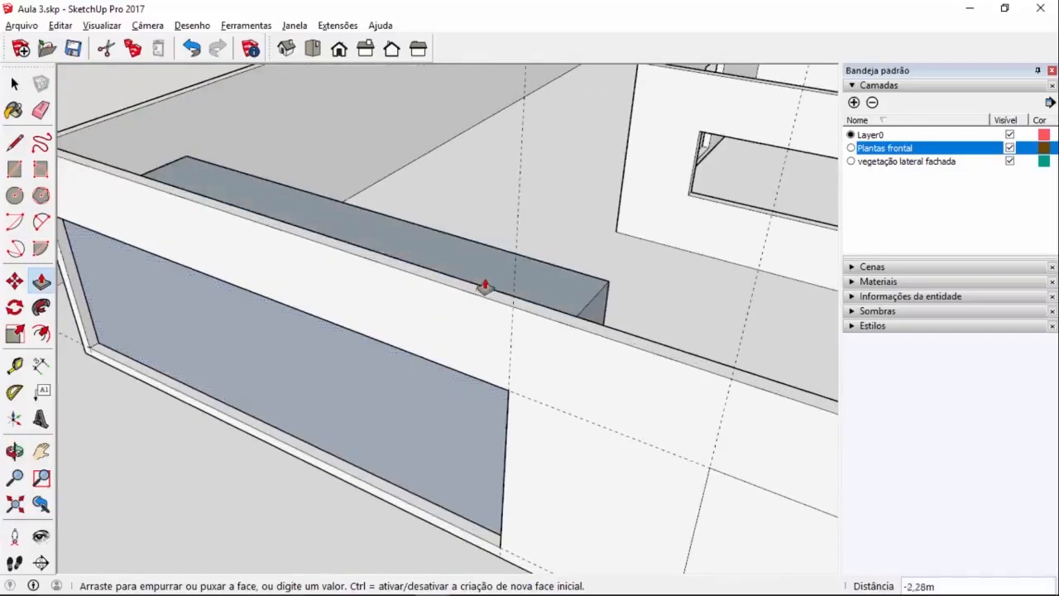
left_click(481, 295)
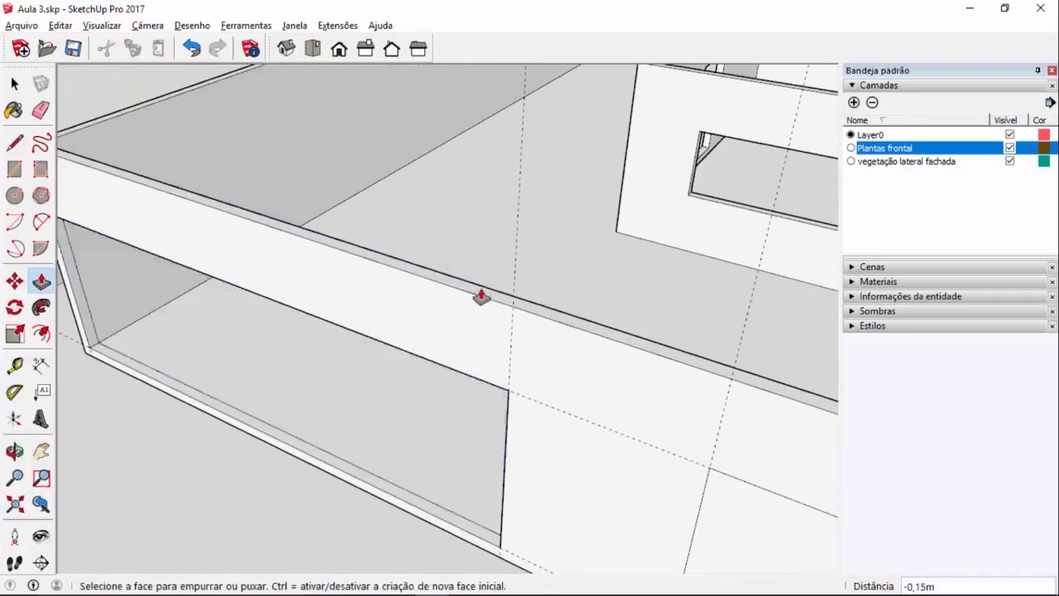
scroll(290, 229, "down", 3)
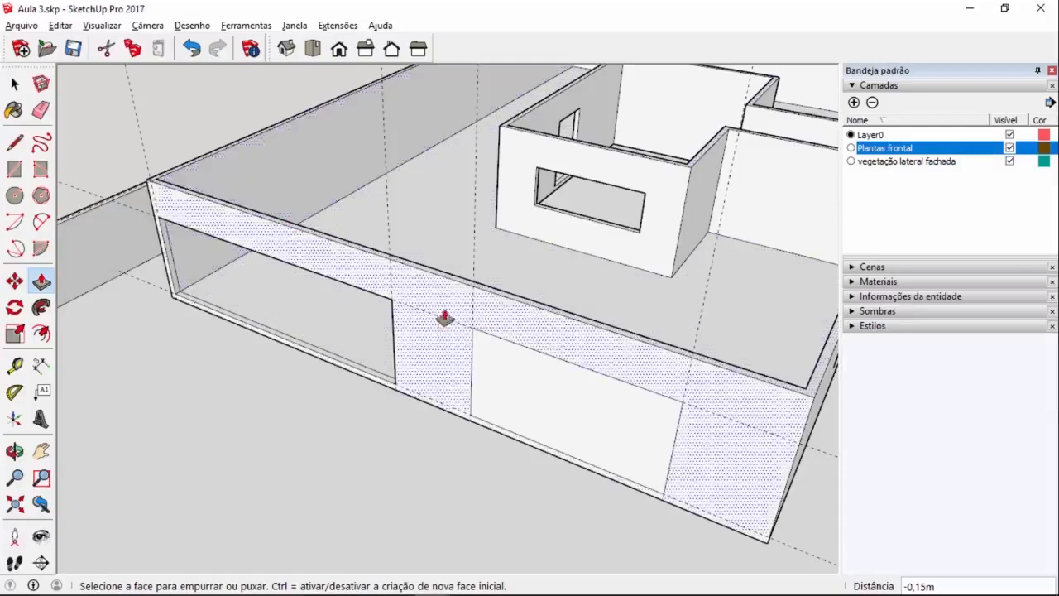
double_click(608, 431)
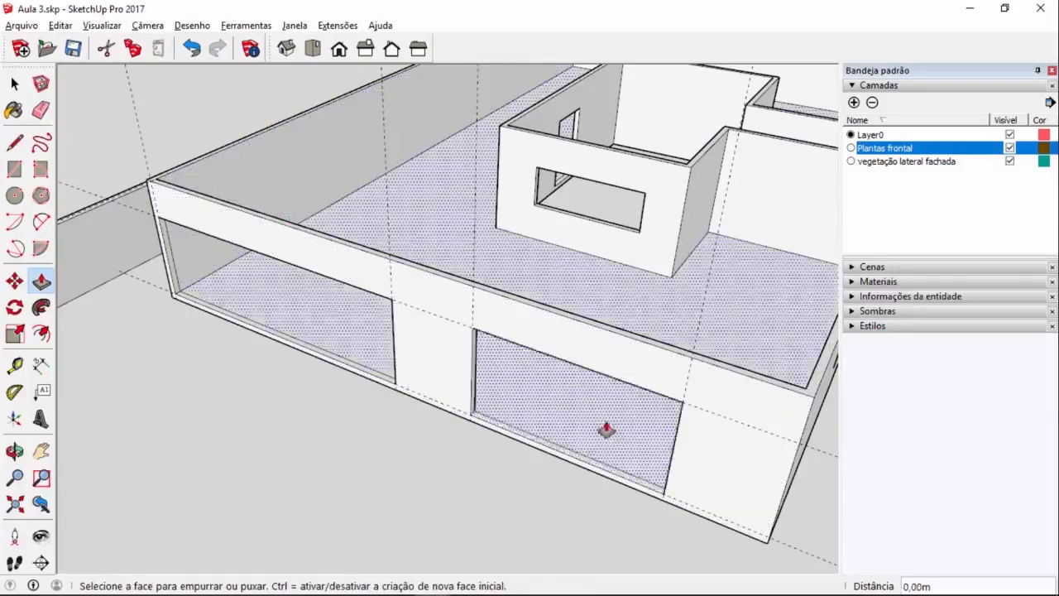
- Delete all construction guides from the model
middle_click_drag(534, 432, 472, 363)
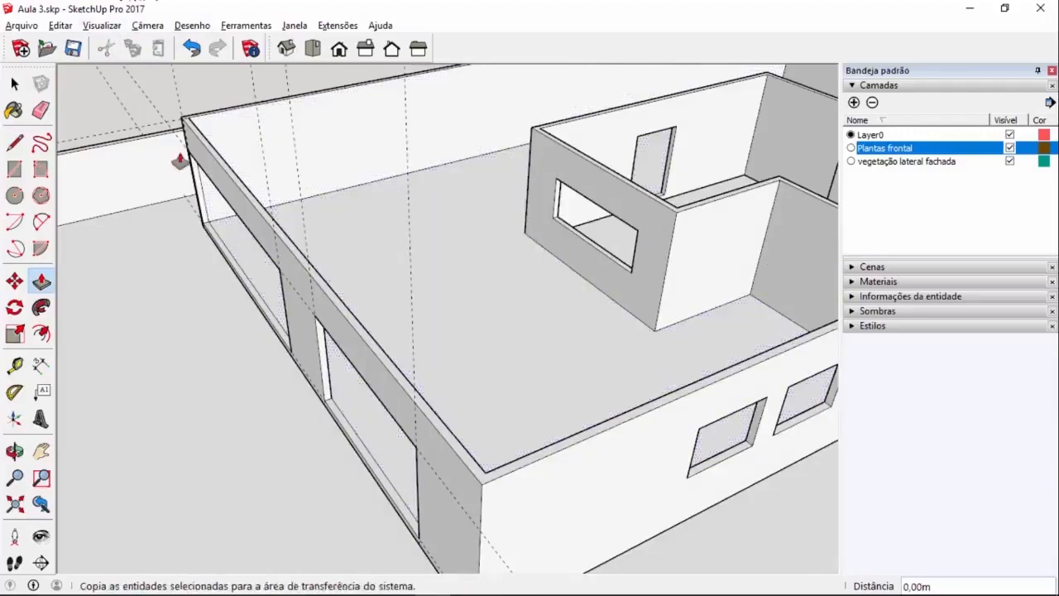
scroll(230, 340, "down", 4)
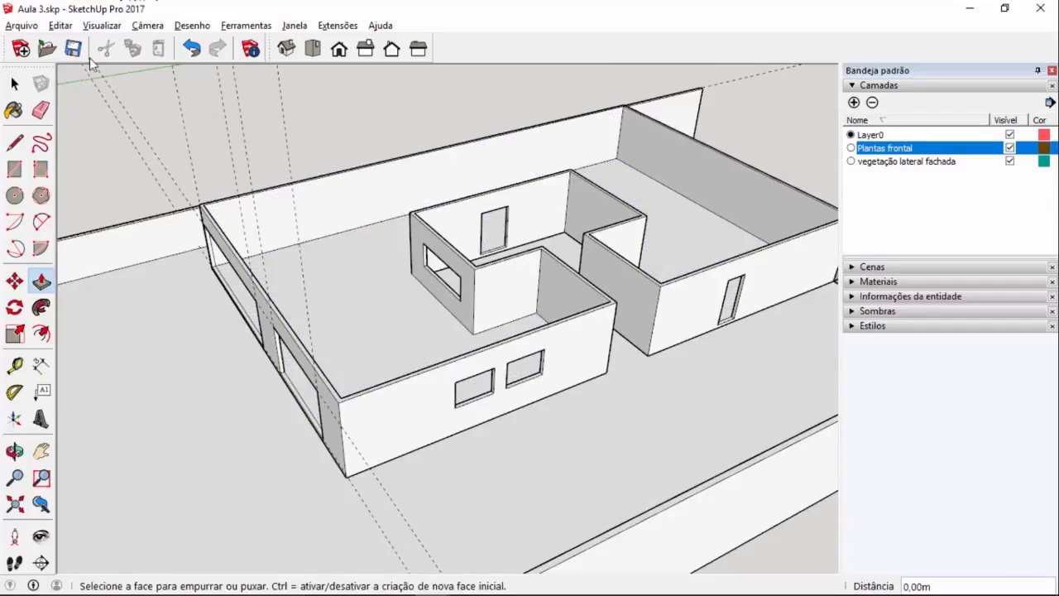
left_click(59, 25)
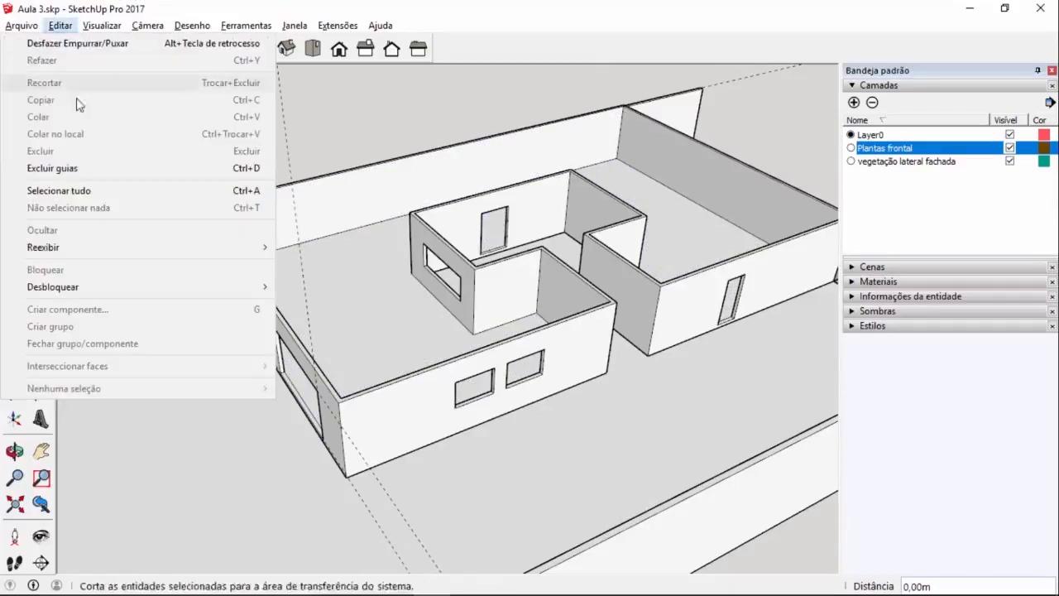
left_click(66, 168)
- Group the house's walls and enclosed floor, leaving the plants along the side planting bed out of the selection
middle_click_drag(320, 405, 374, 359)
key("space")
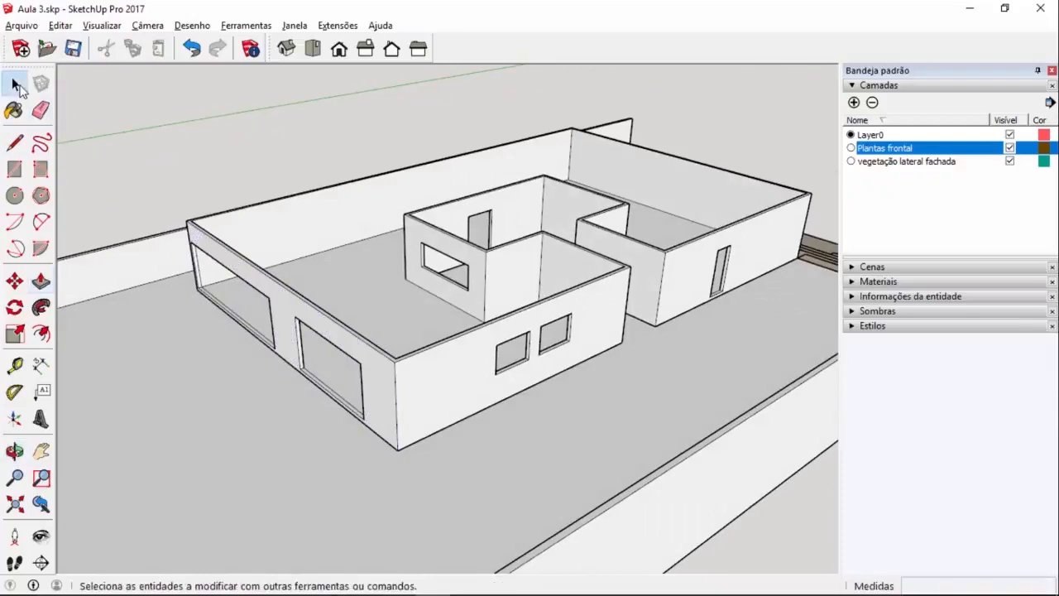
scroll(236, 266, "down", 2)
middle_click_drag(525, 296, 54, 328)
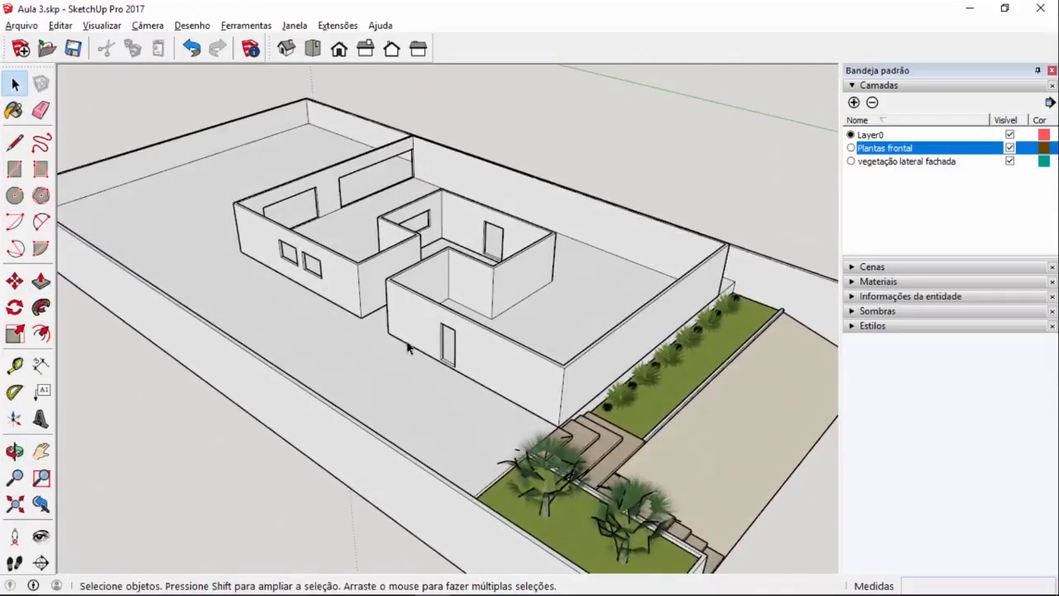
triple_click(498, 358)
middle_click_drag(552, 379, 337, 234)
left_click_drag(160, 111, 693, 383)
middle_click_drag(694, 383, 569, 411)
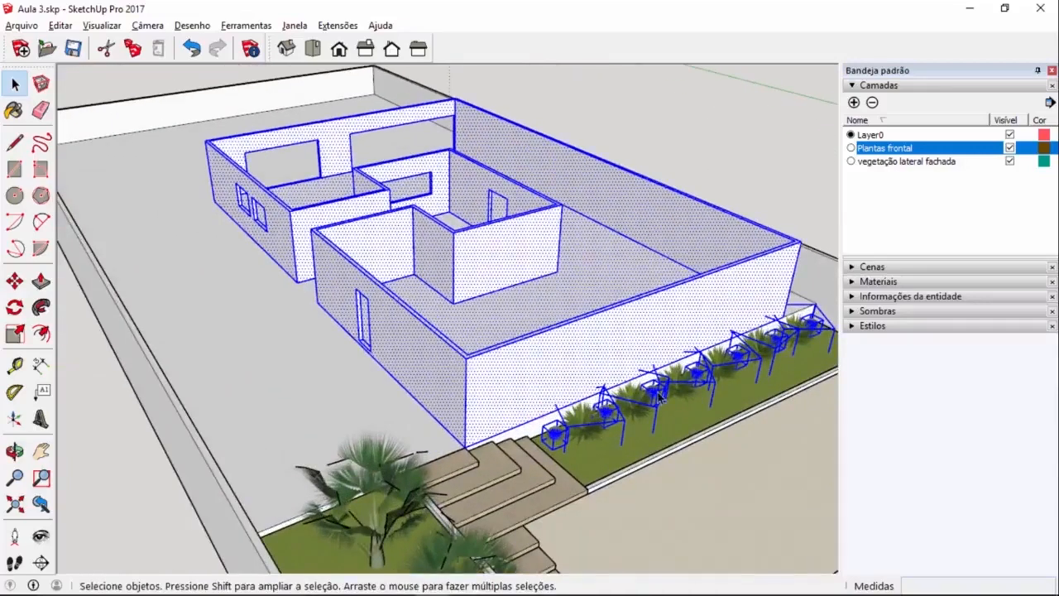
scroll(672, 381, "down", 2)
scroll(616, 352, "up", 2)
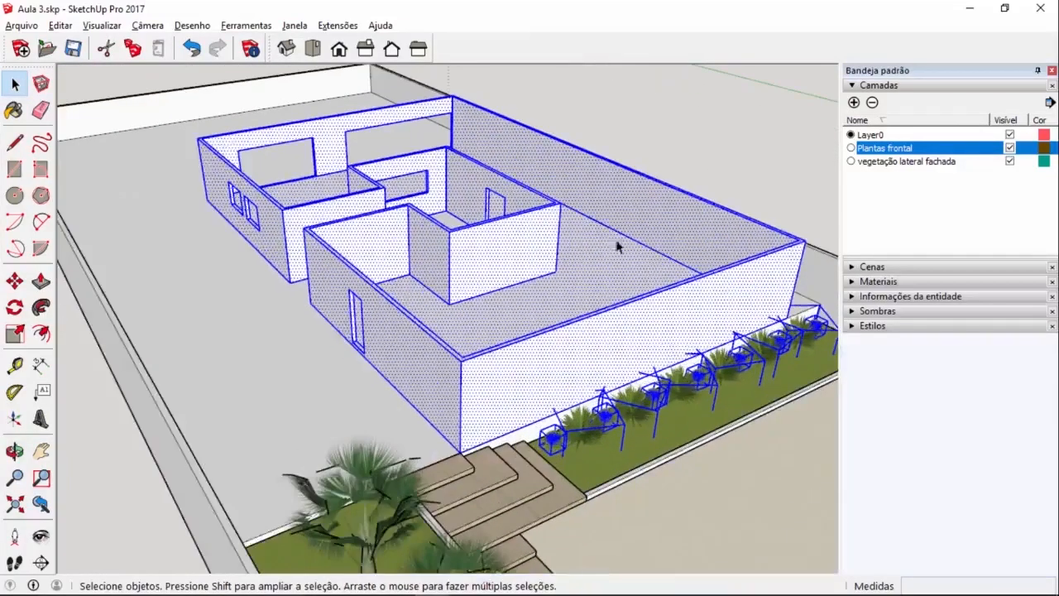
left_click(627, 215)
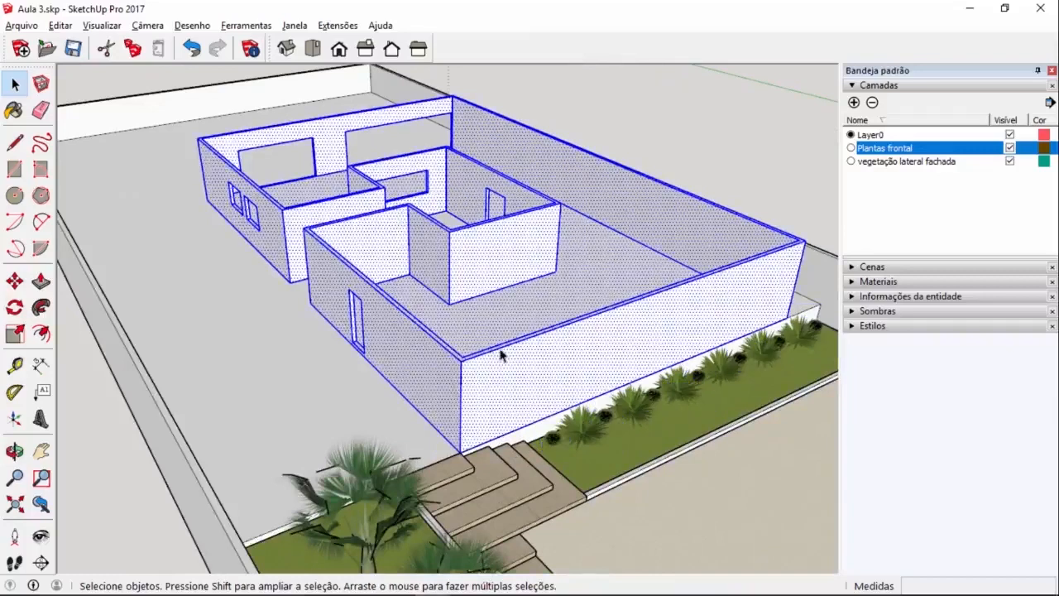
right_click(621, 198)
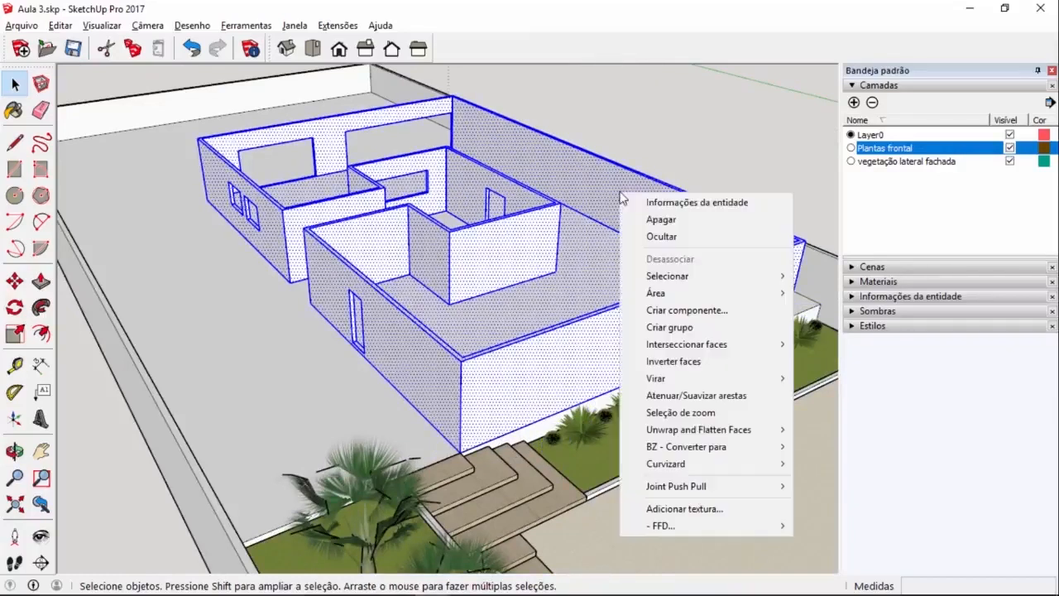
left_click(670, 327)
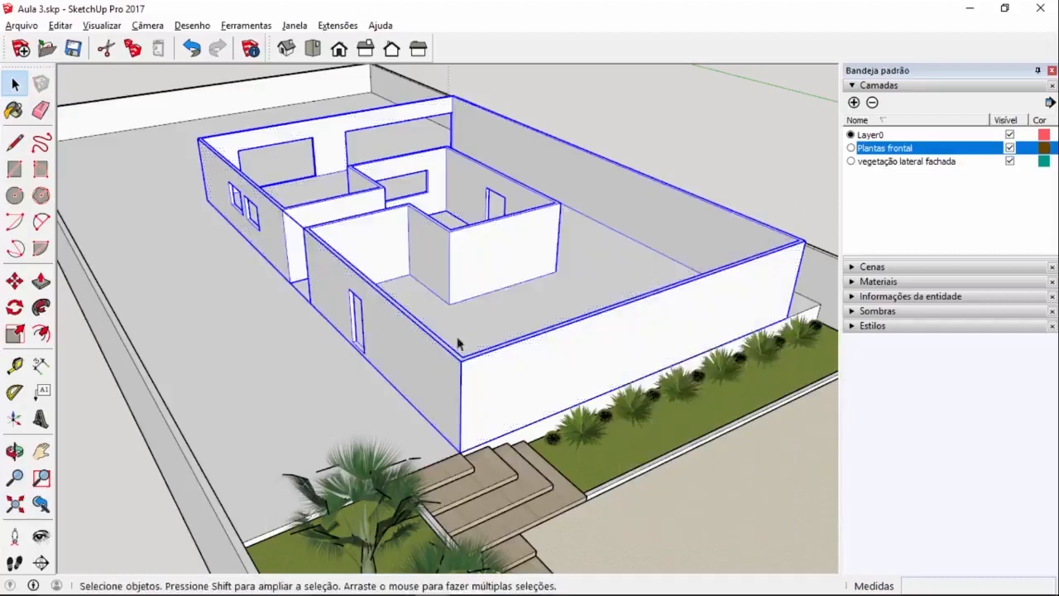